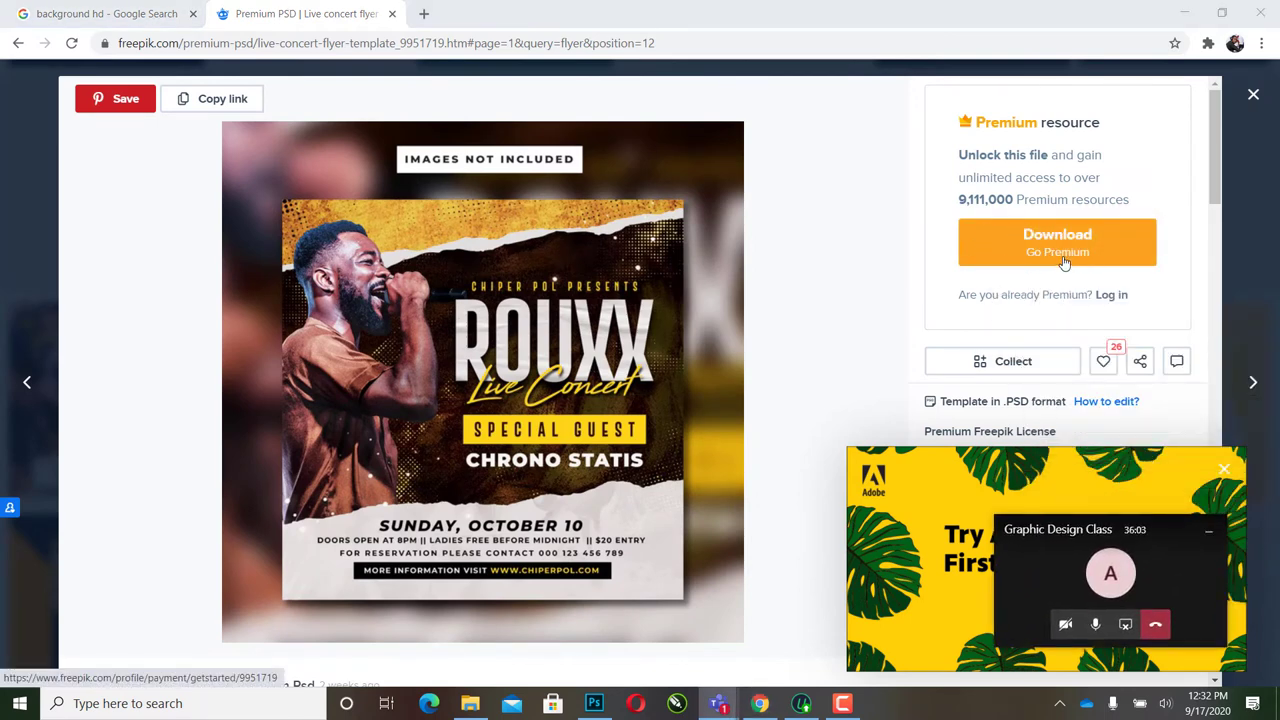
Step: Load Facebook in a new browser tab and return to the Freepik live concert flyer page
left_click(424, 78)
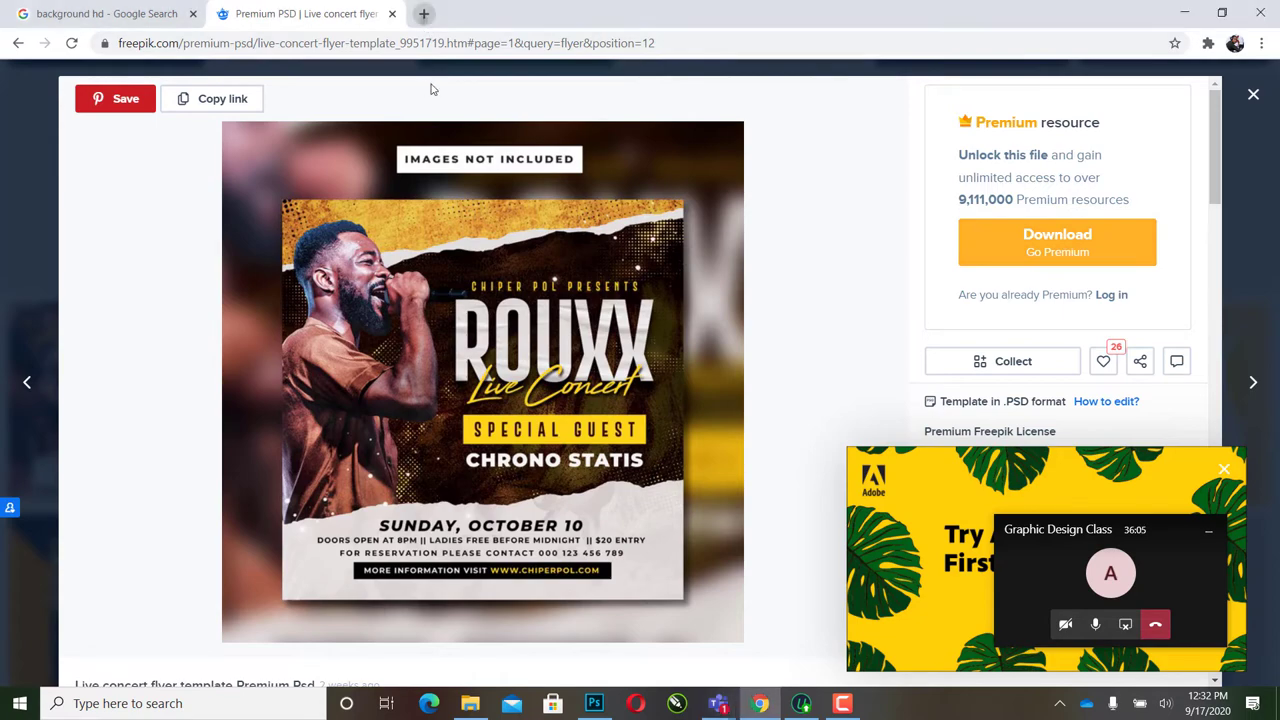
key("ctrl+t")
type("face")
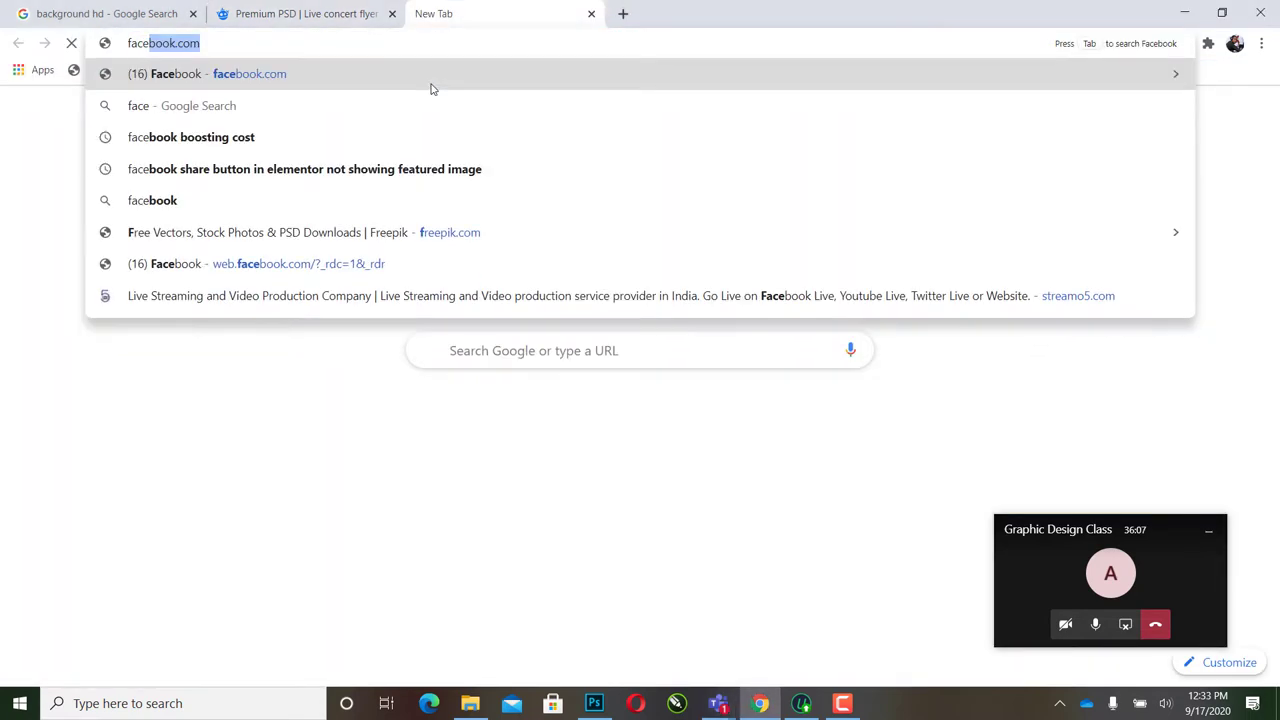
key("Return")
left_click(343, 15)
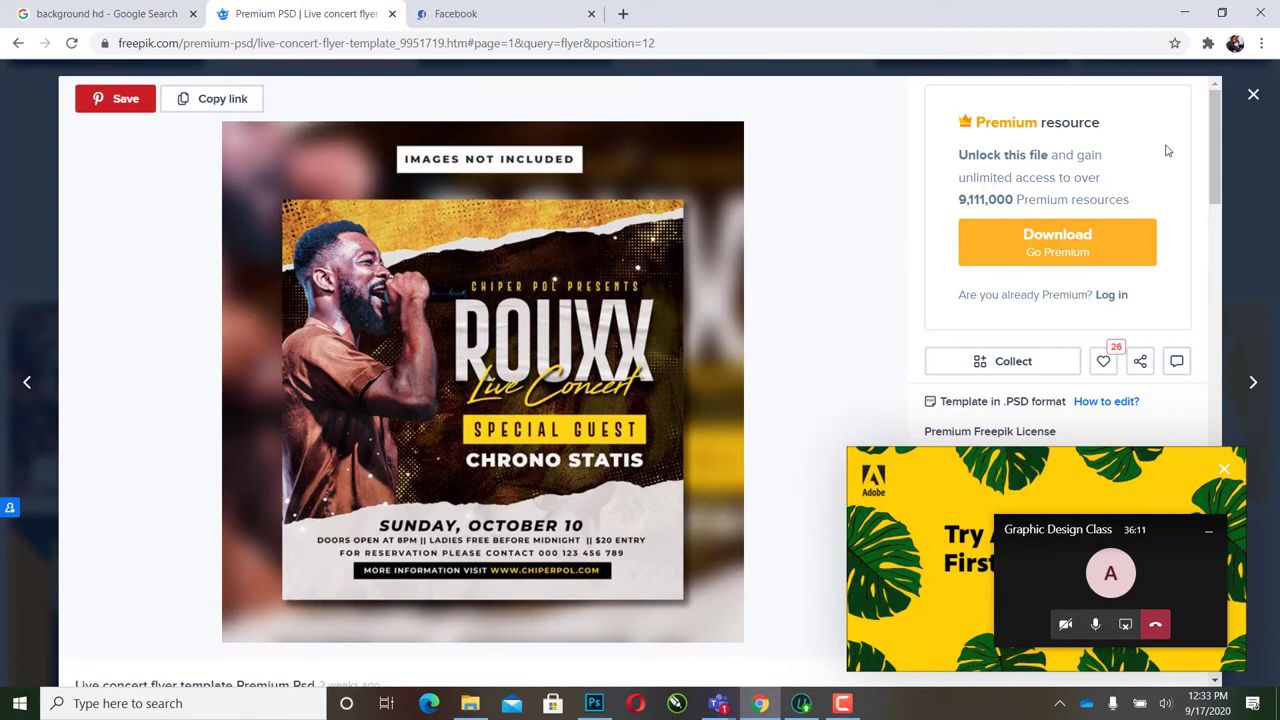
Step: Close the live concert flyer preview and browse Freepik's flyer PSD results
left_click(1253, 94)
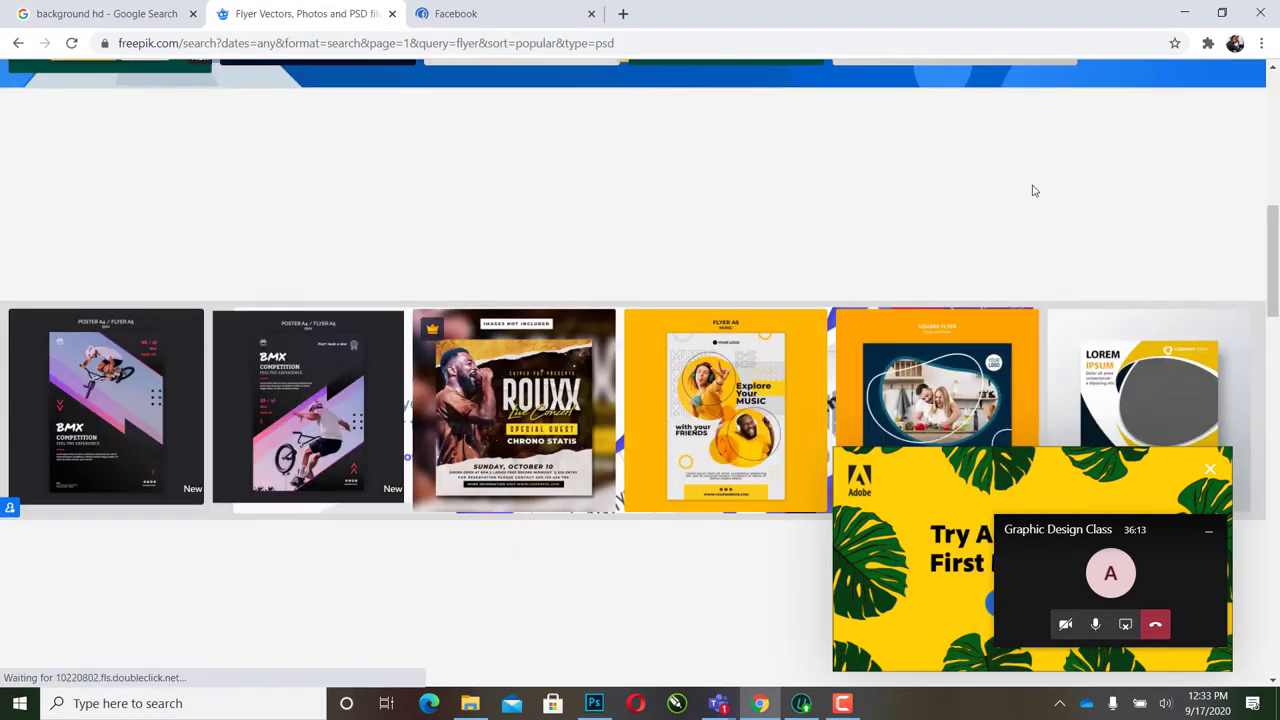
scroll(1008, 200, "up", 10)
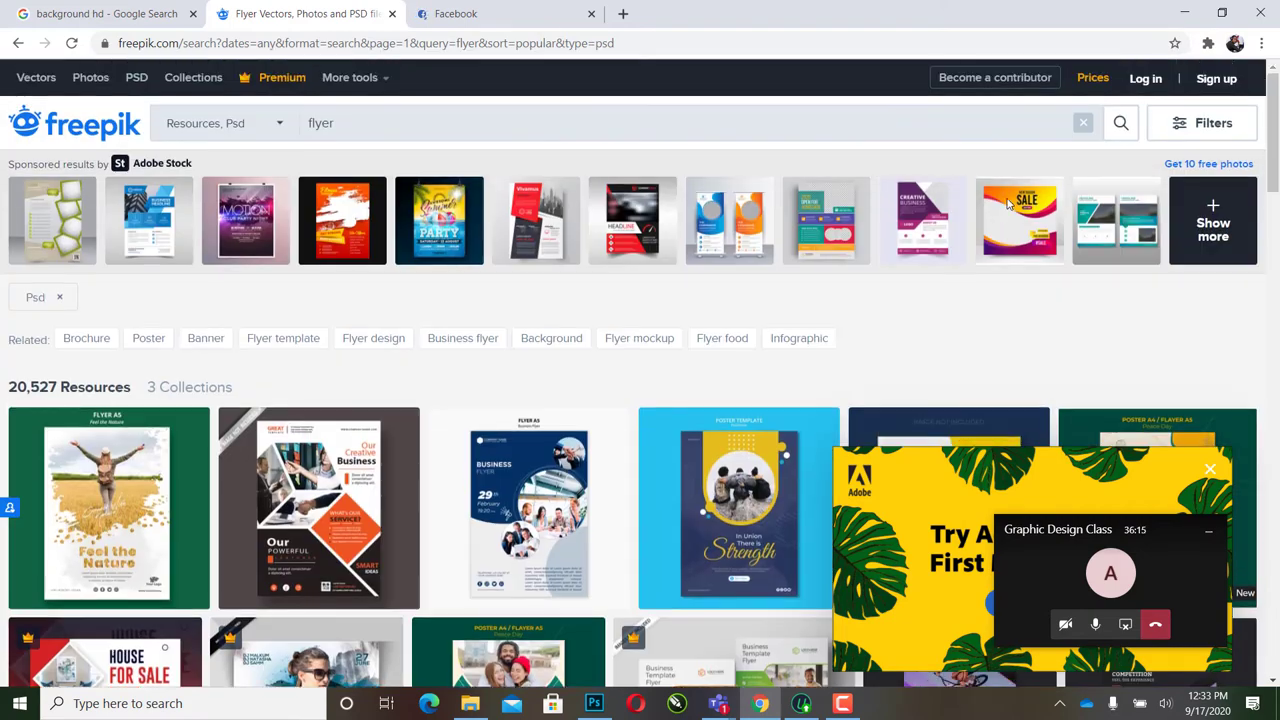
scroll(1008, 204, "down", 3)
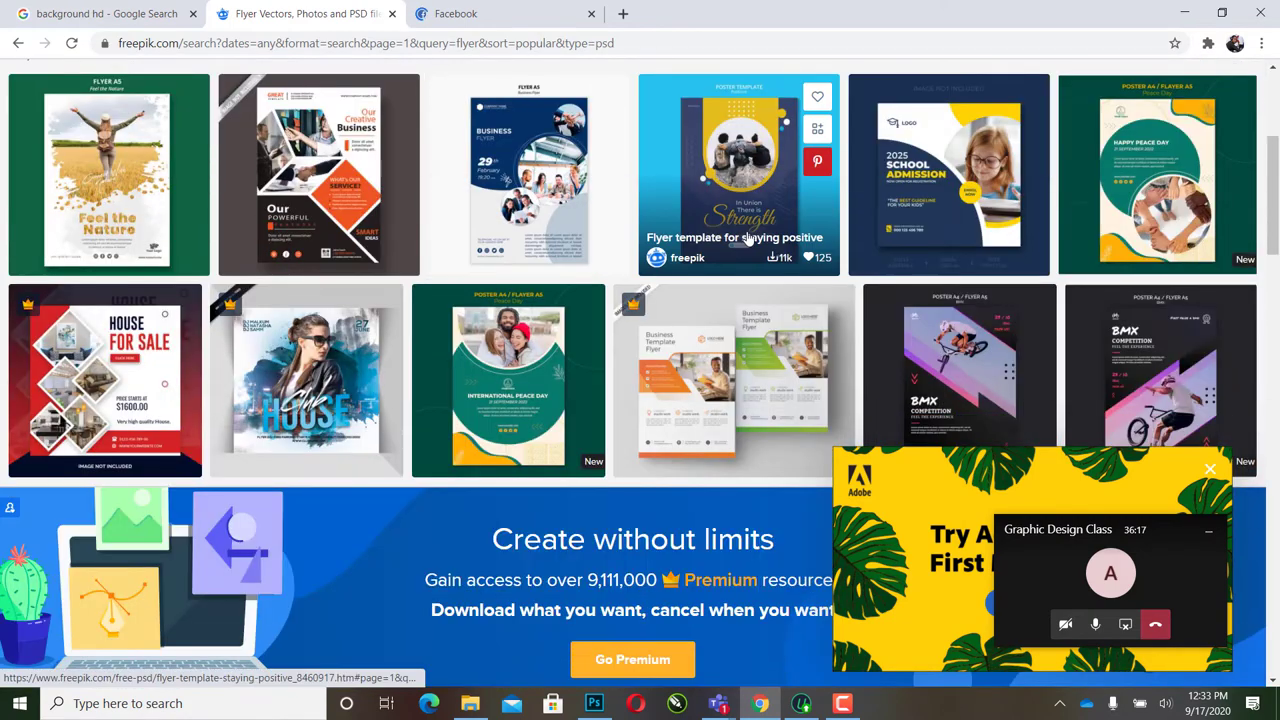
scroll(750, 236, "down", 3)
scroll(753, 237, "down", 12)
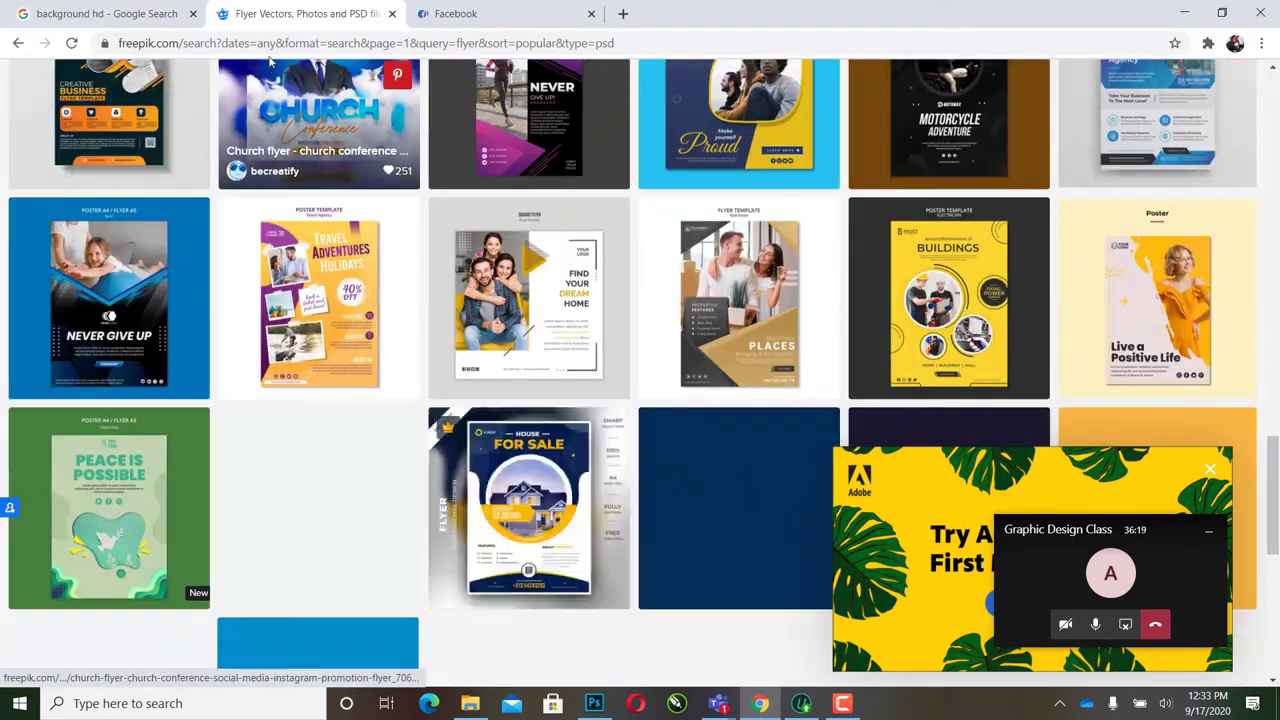
Step: Browse the Google image results for "background hd"
left_click(93, 16)
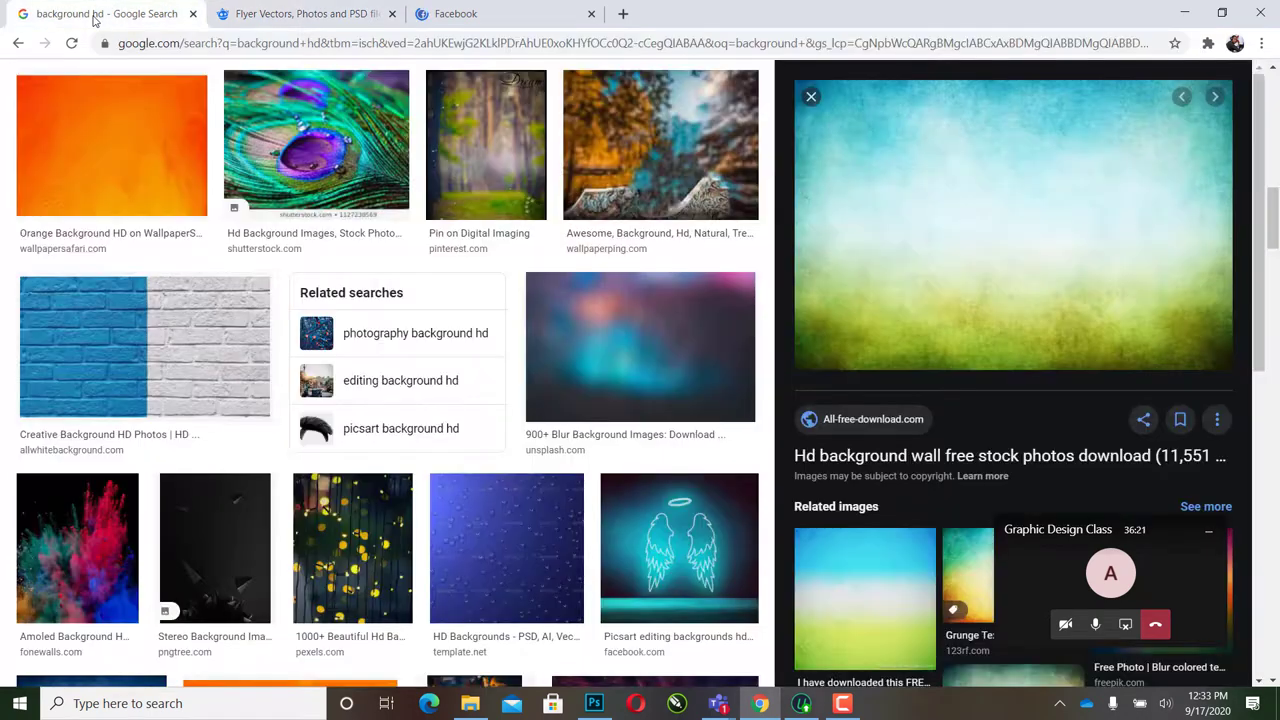
scroll(909, 116, "down", 3)
scroll(663, 360, "down", 5)
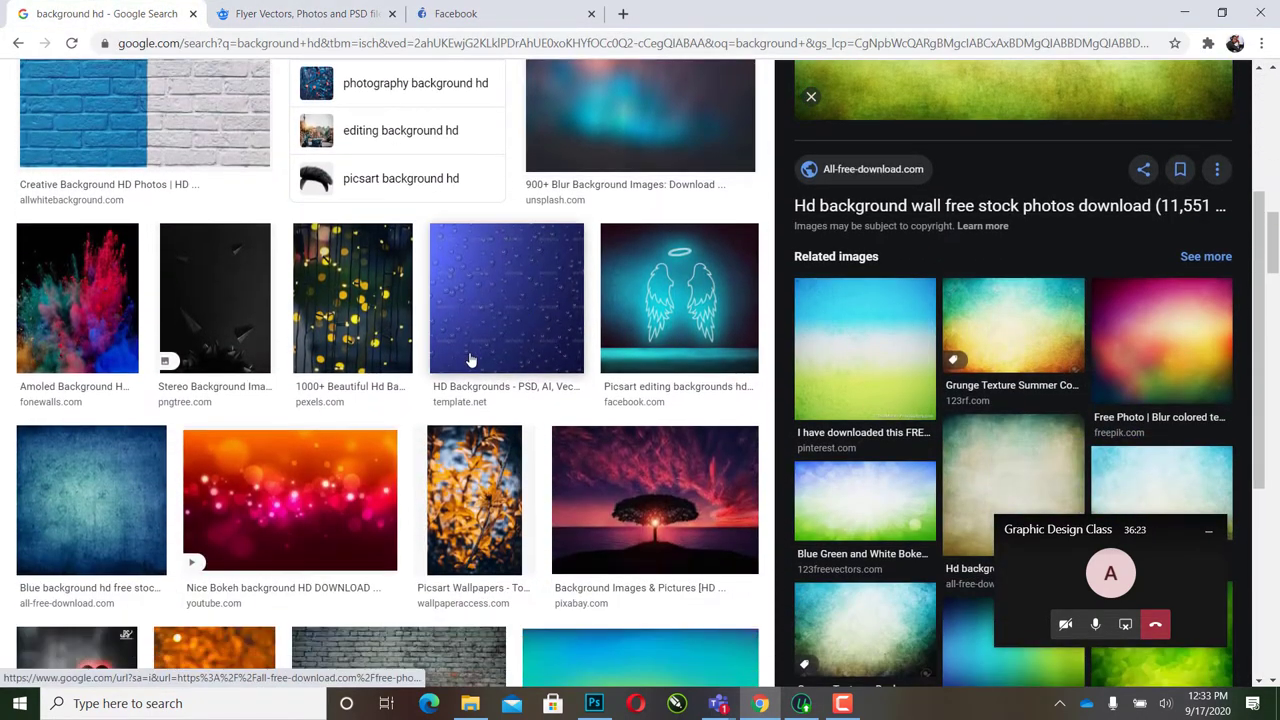
scroll(470, 355, "down", 10)
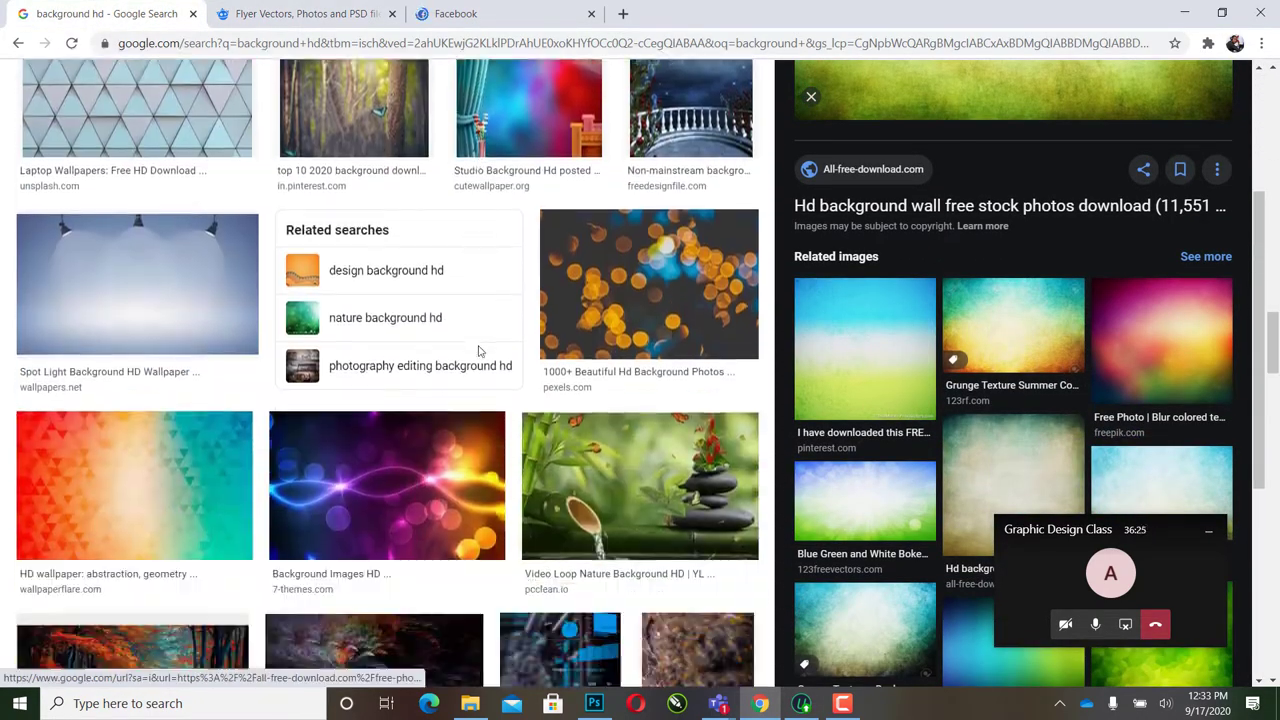
scroll(478, 351, "down", 10)
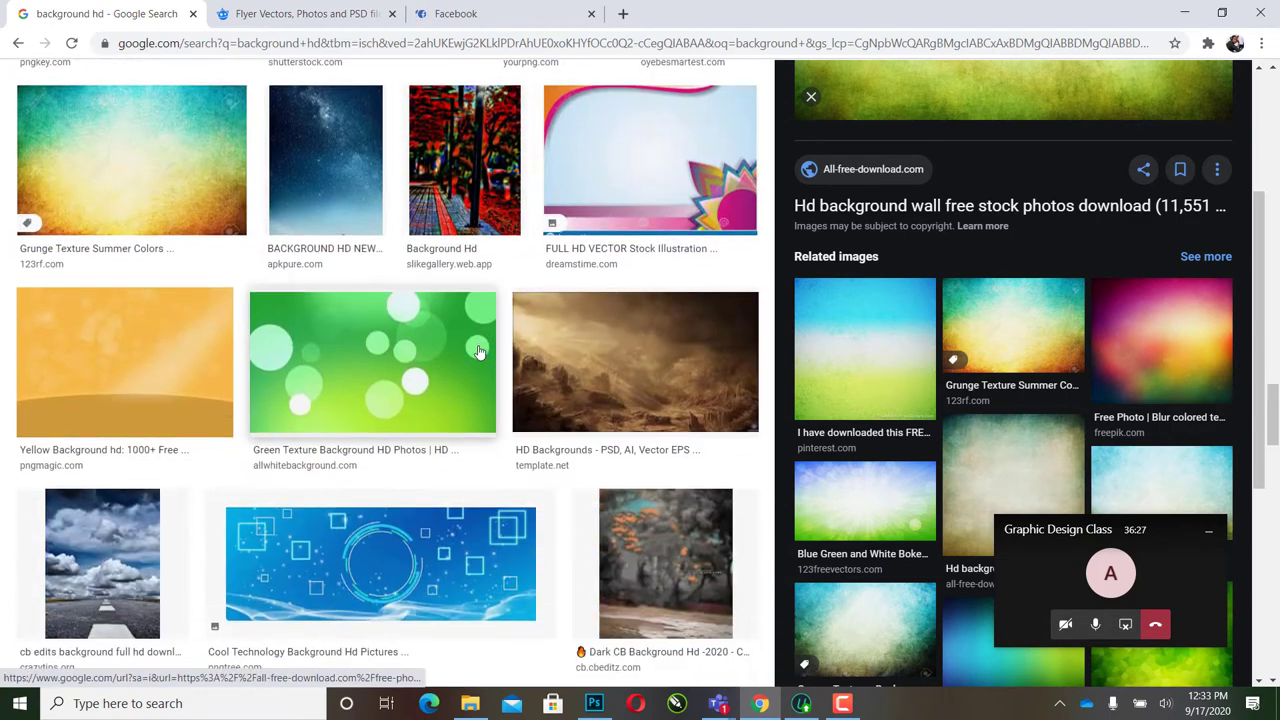
scroll(480, 353, "down", 8)
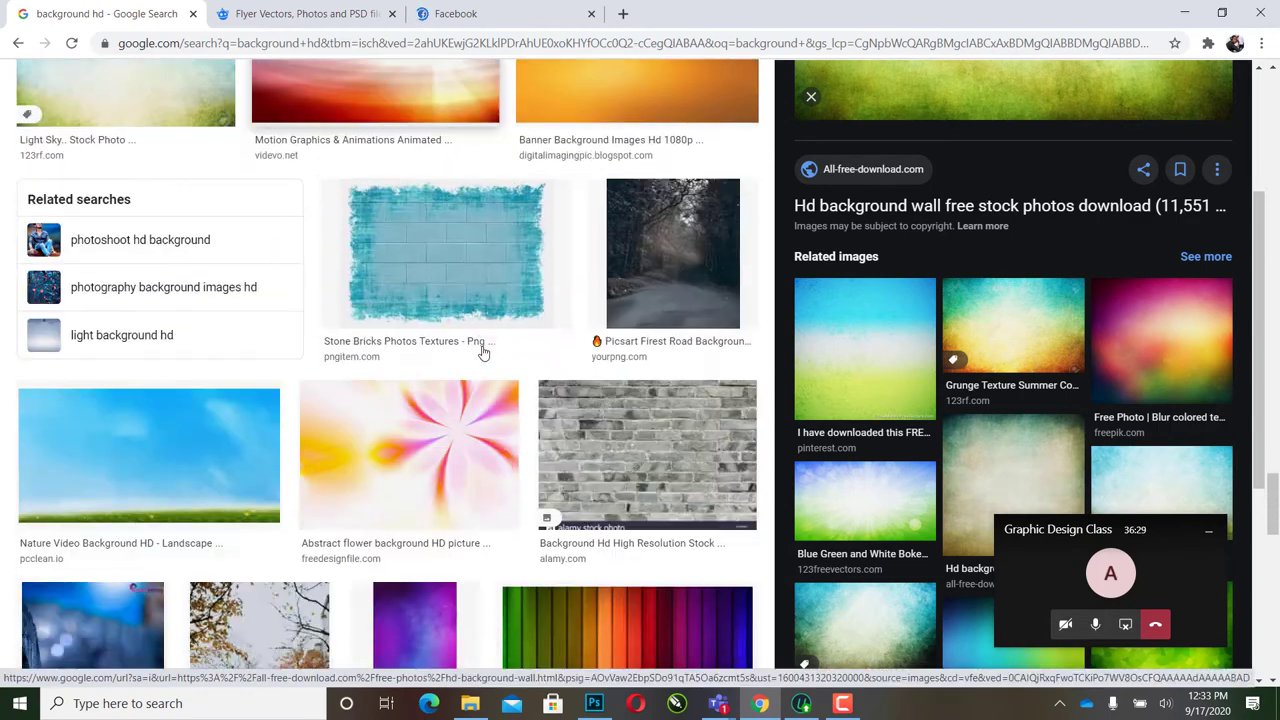
scroll(483, 353, "down", 8)
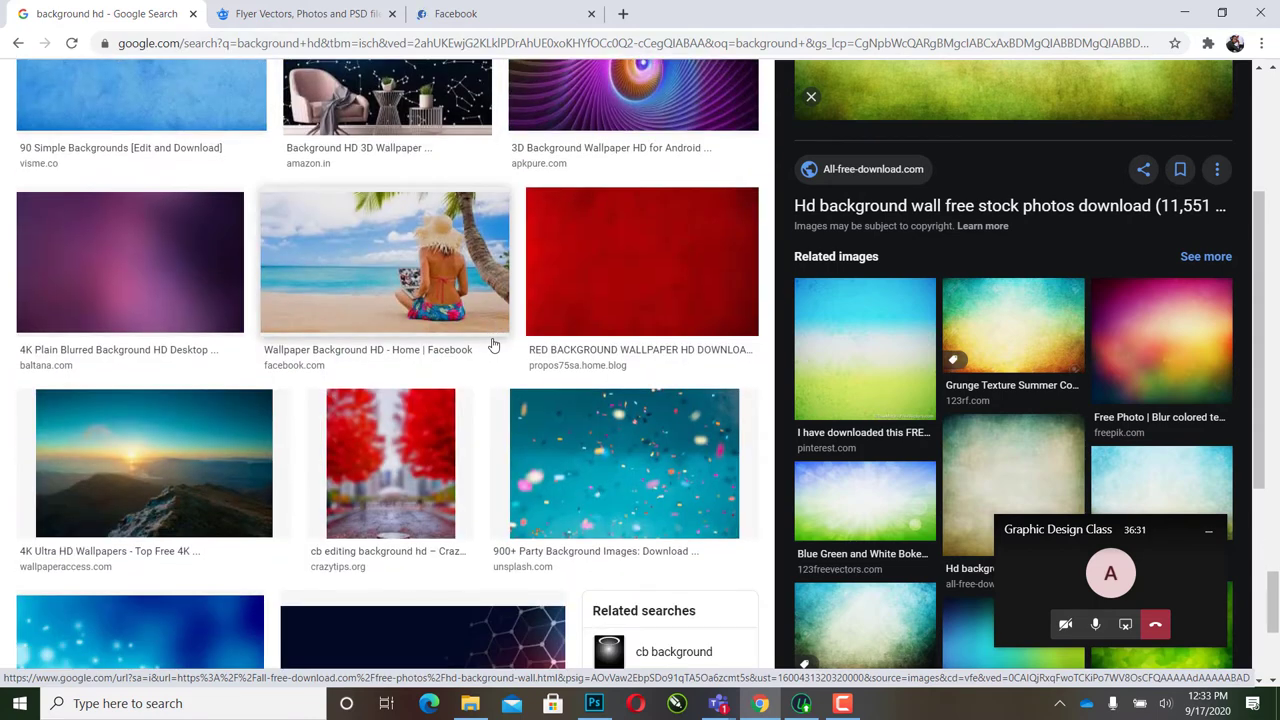
scroll(491, 343, "down", 4)
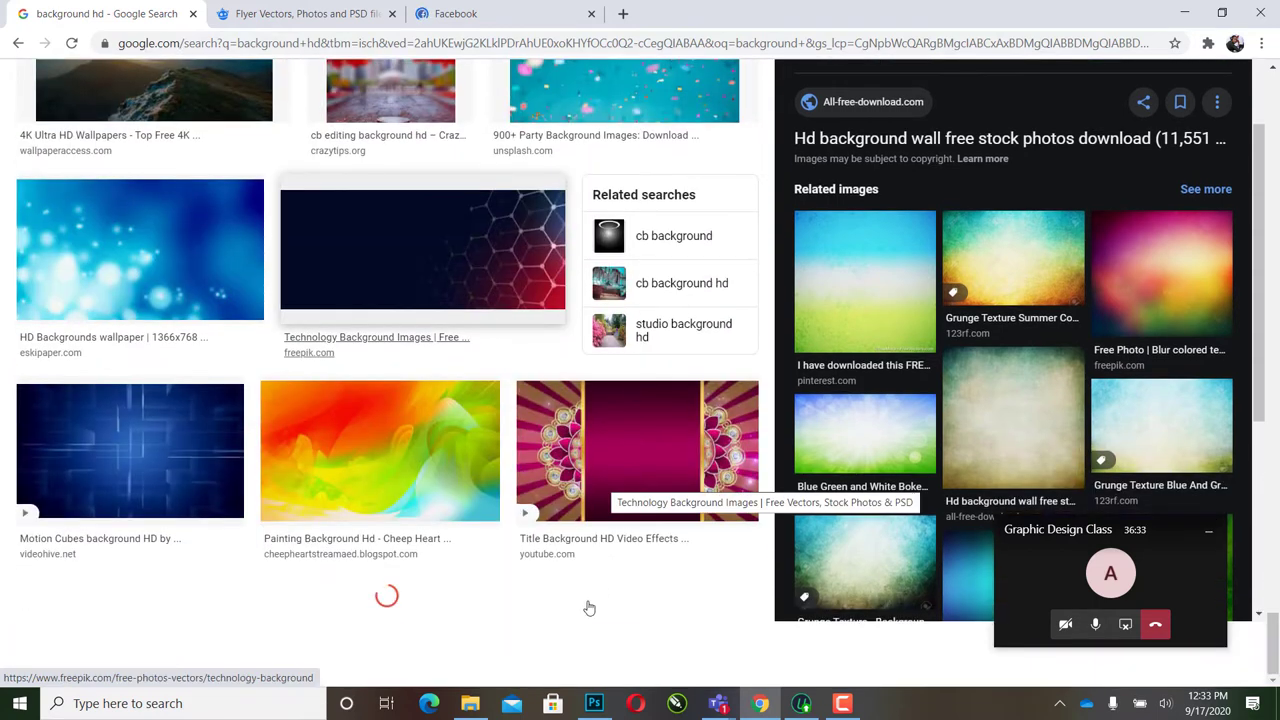
Step: Open the violet3 image from the Designs folder in Documents as a new Photoshop document and collapse its properties
left_click(470, 703)
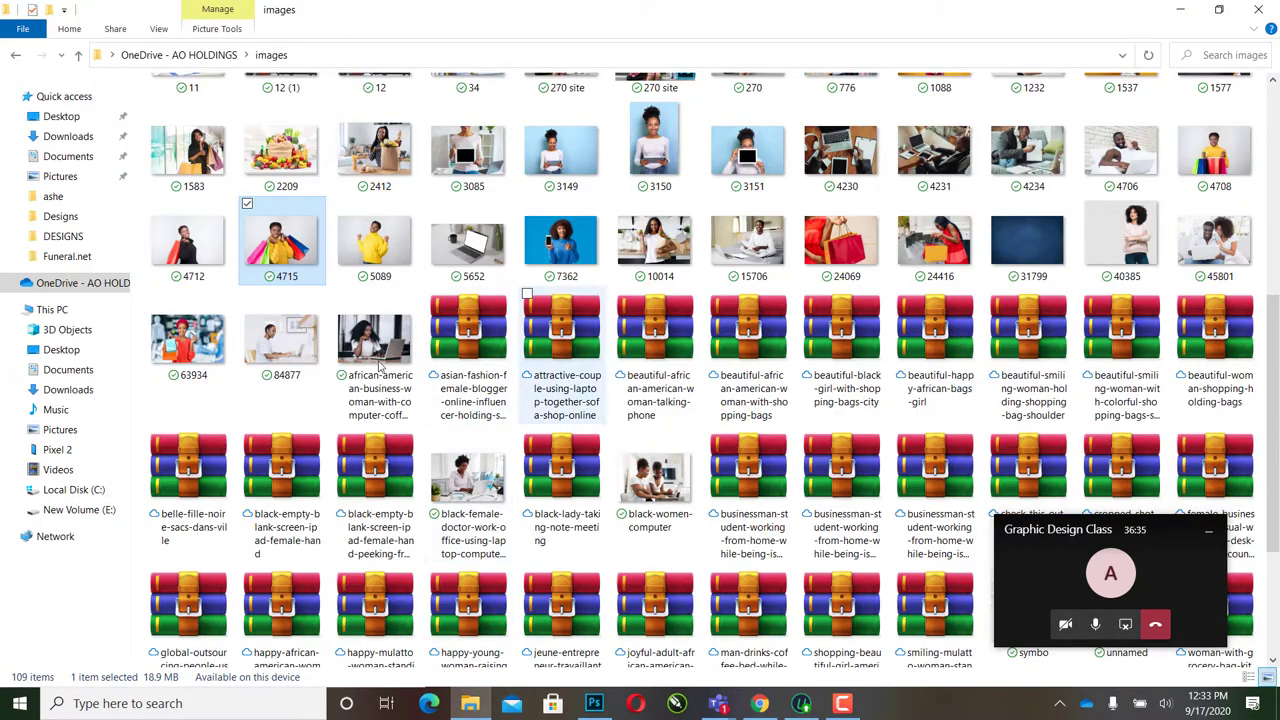
left_click(66, 236)
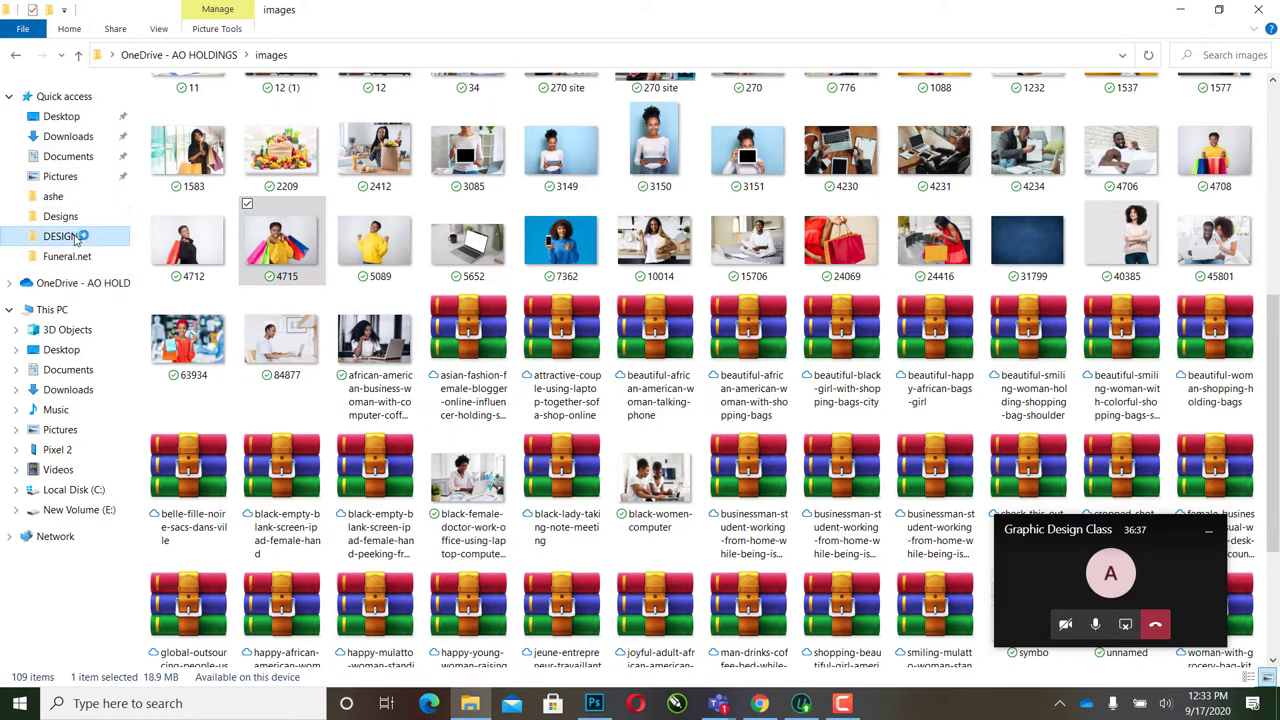
left_click(62, 216)
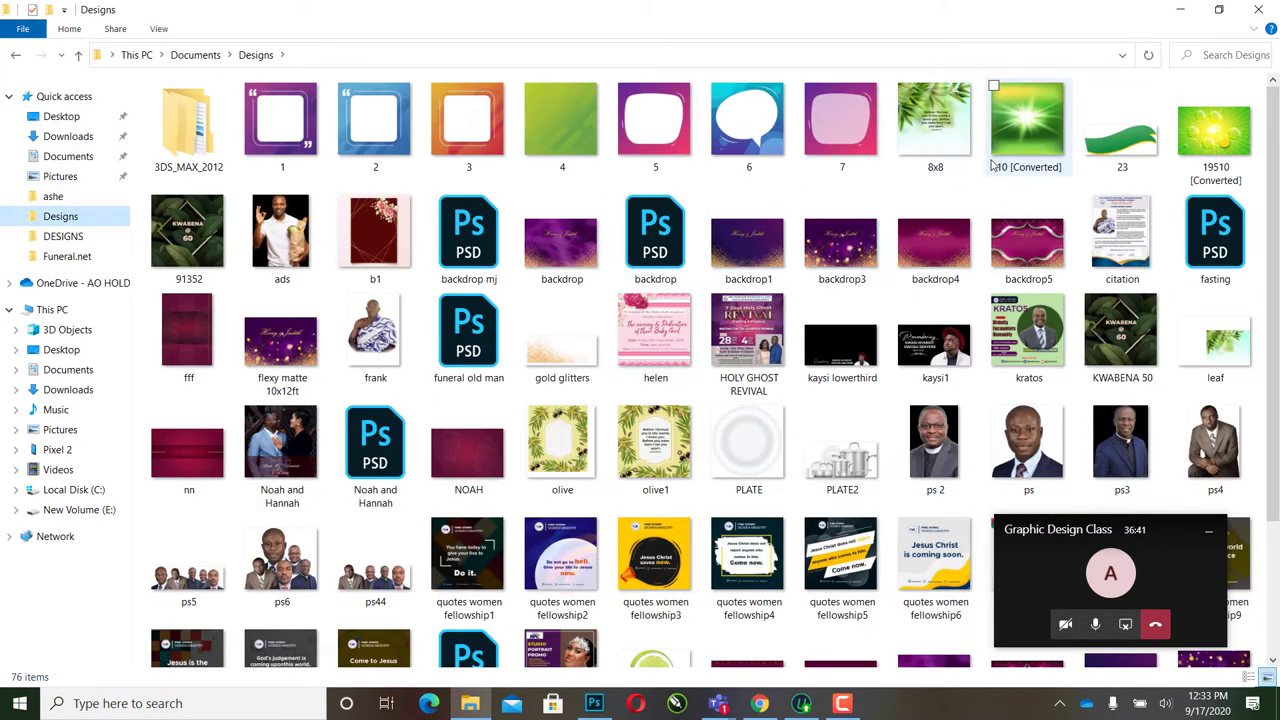
scroll(590, 286, "down", 3)
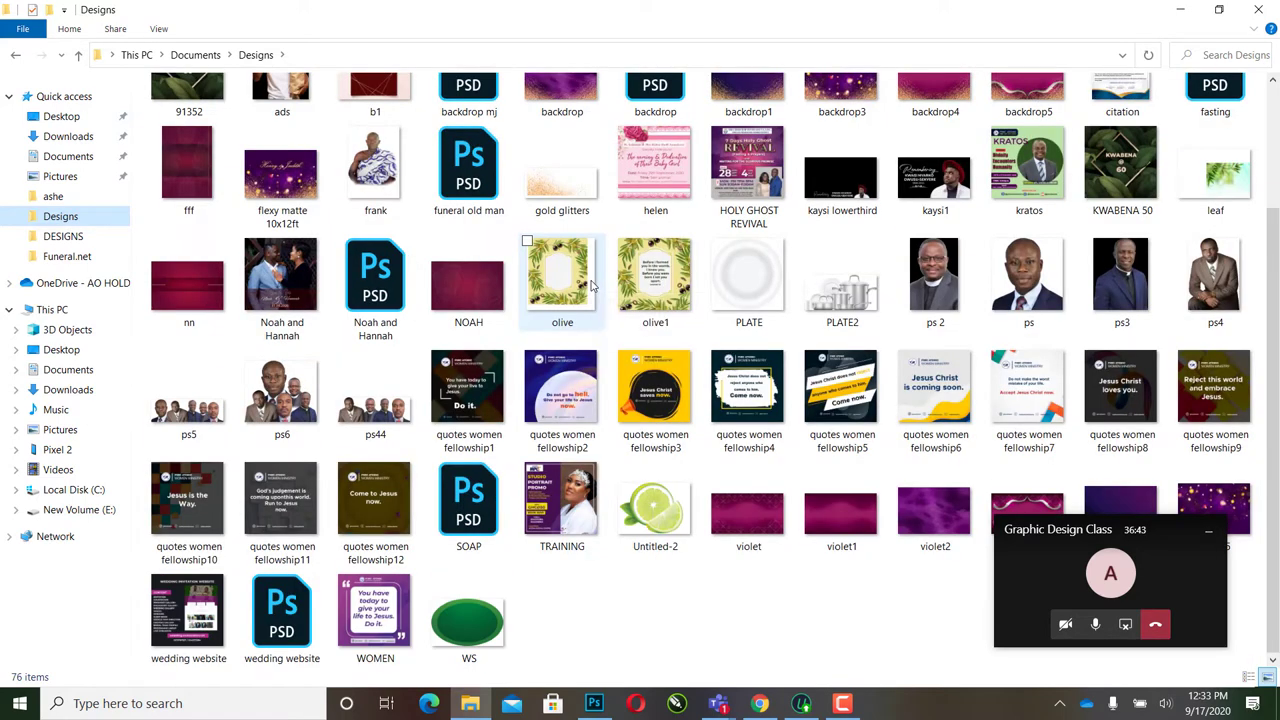
left_click(748, 520)
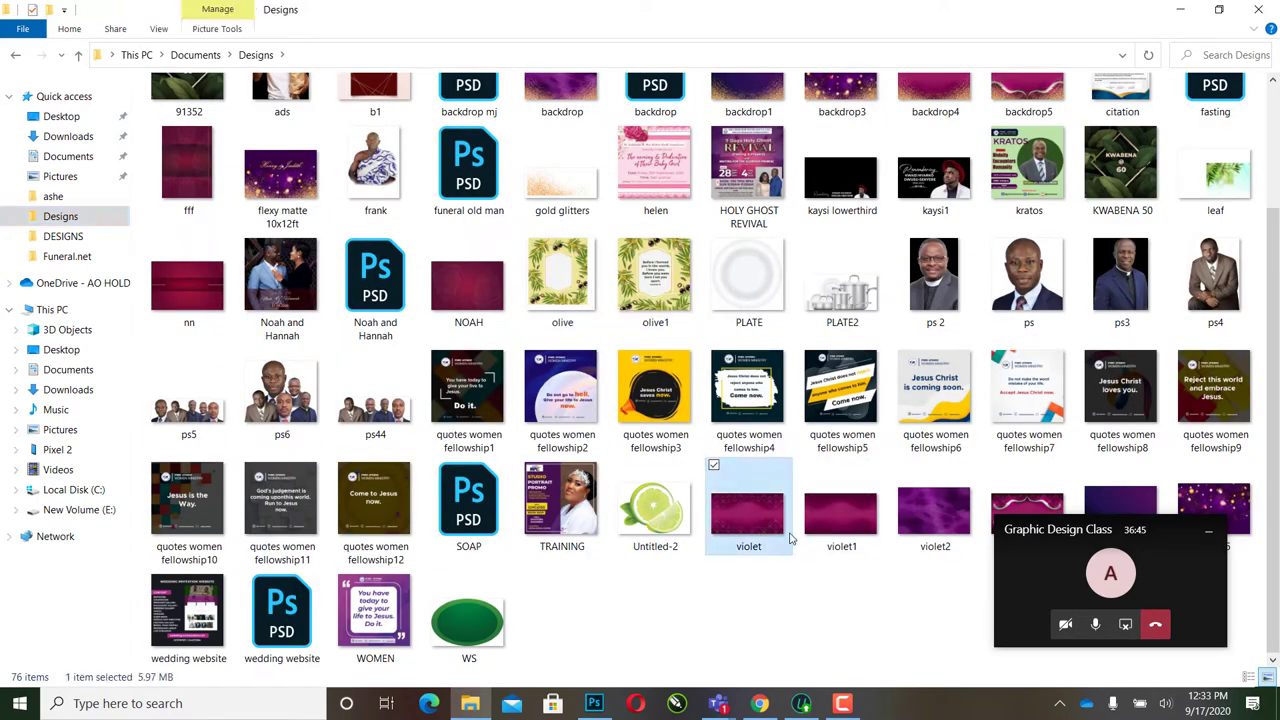
left_click_drag(1010, 505, 630, 69)
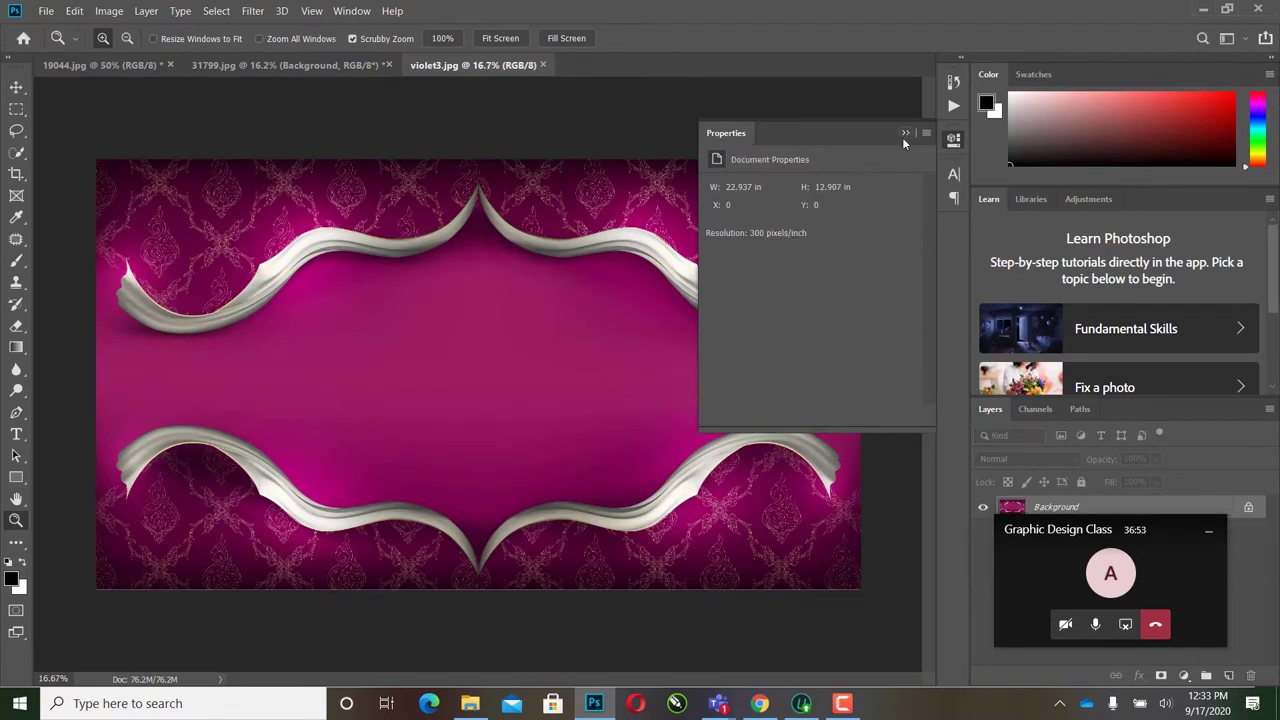
left_click(904, 134)
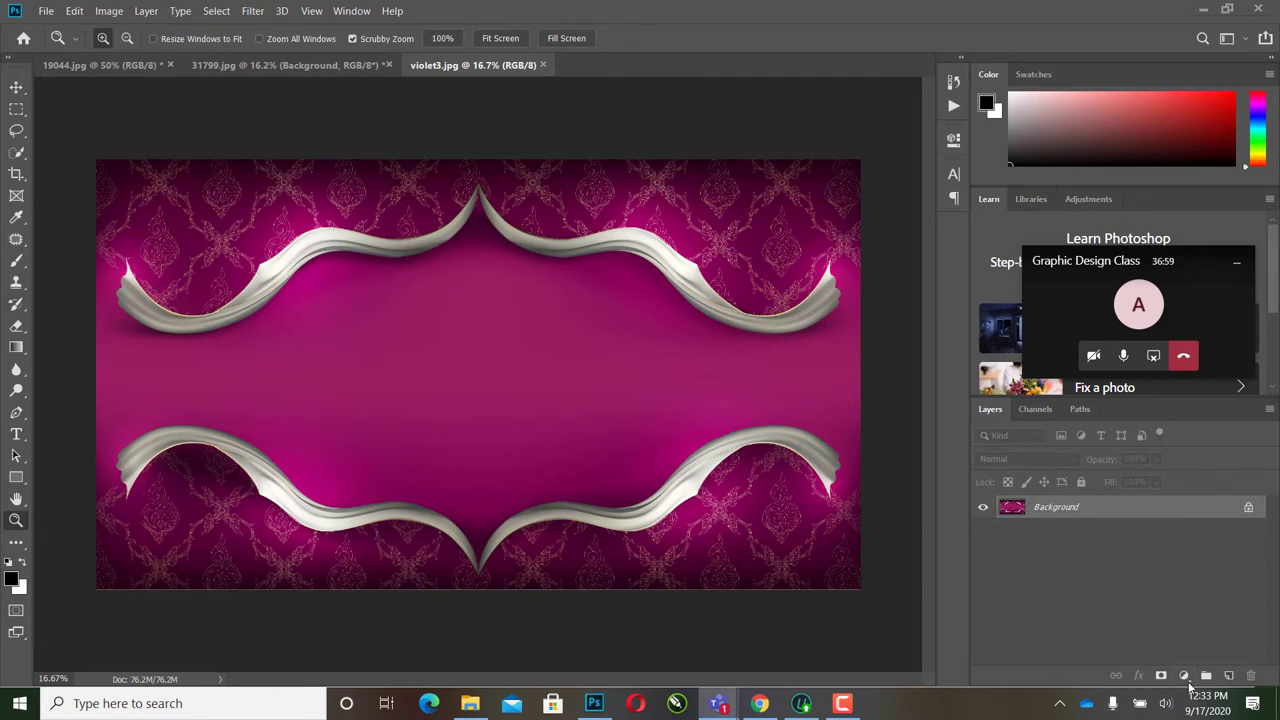
Step: Add a Hue/Saturation adjustment layer above the violet3 background with hue -72 and saturation +2
left_click(1186, 678)
left_click(1184, 677)
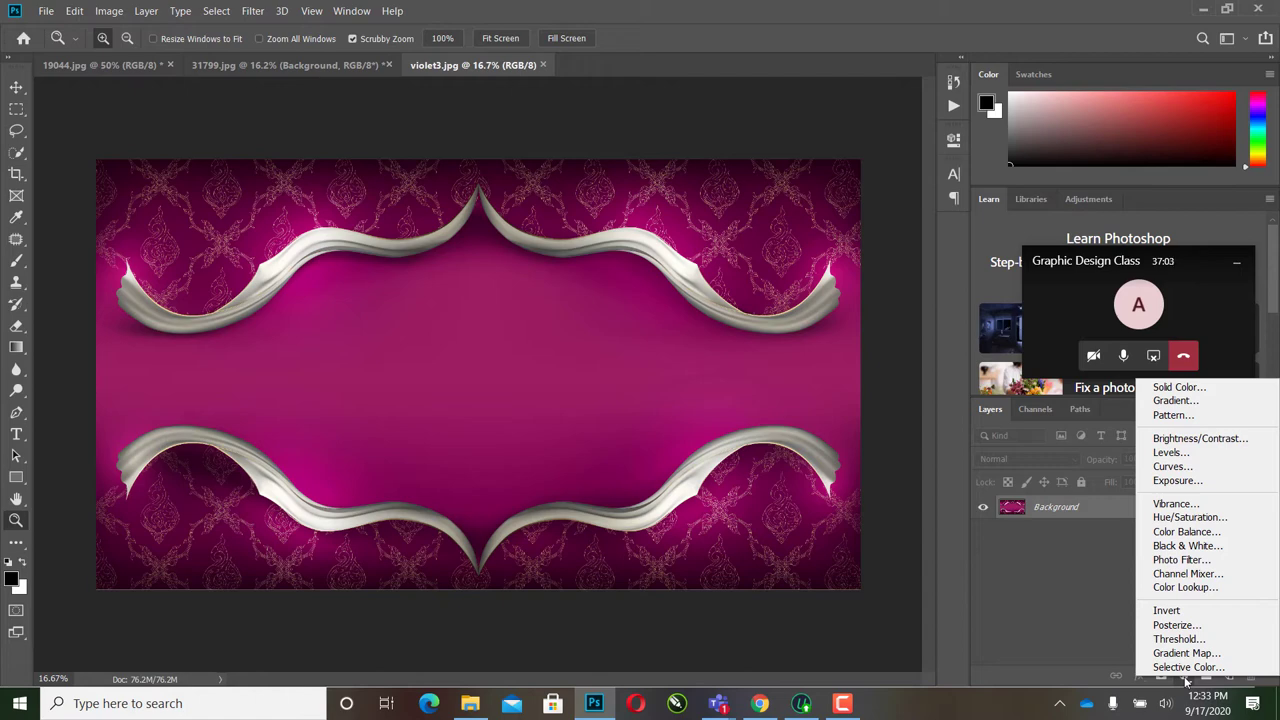
left_click(1190, 517)
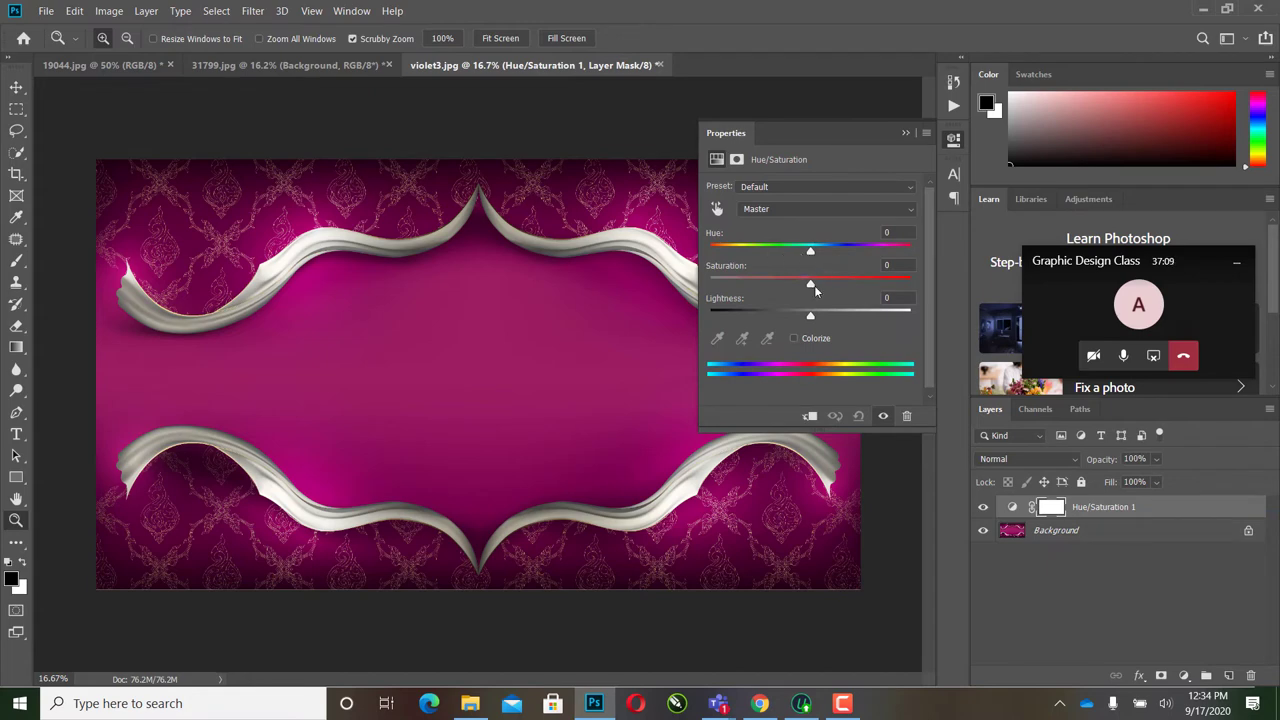
left_click_drag(810, 287, 755, 265)
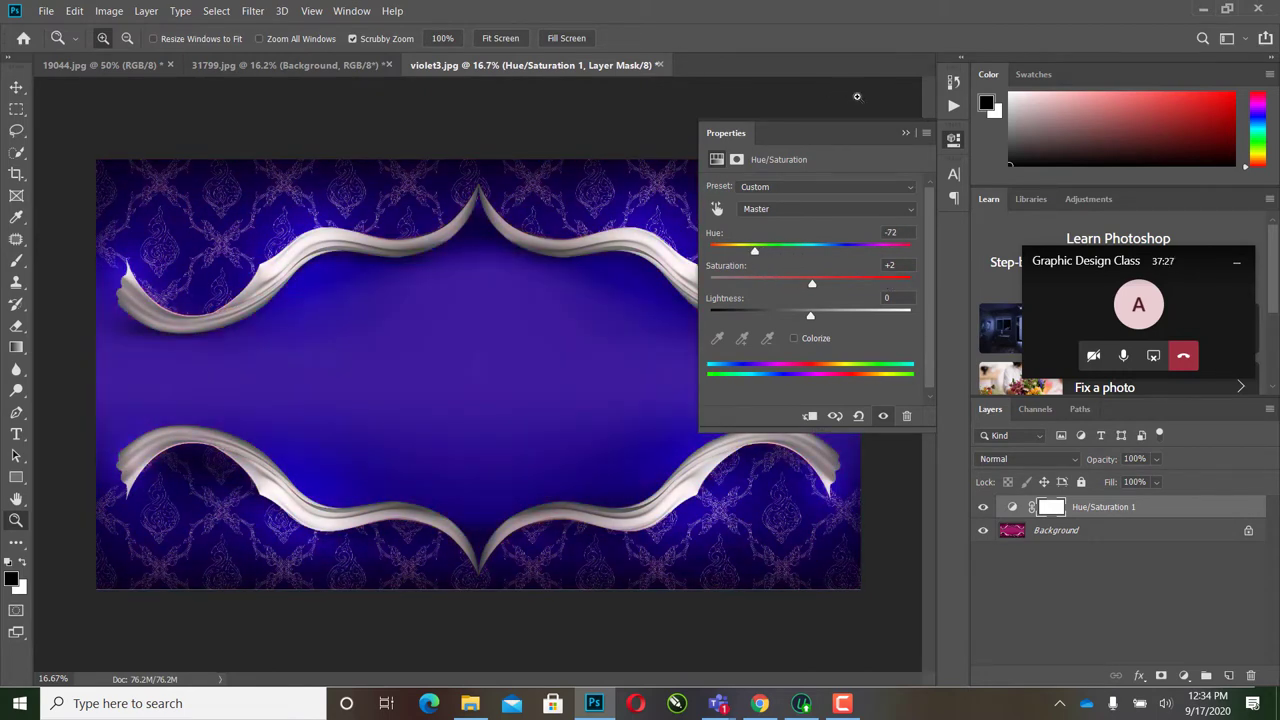
left_click(905, 134)
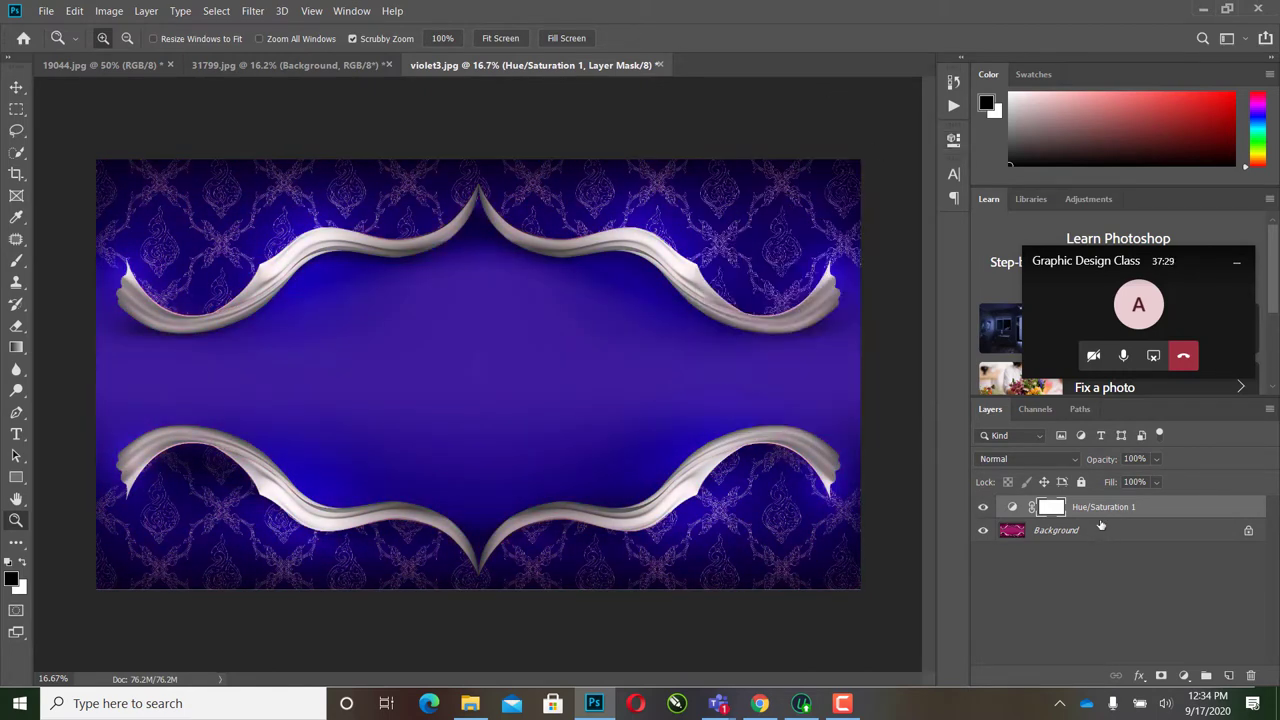
Step: Place the 8x8 image from the Designs folder into the violet3 document above the Hue/Saturation layer
left_click(470, 703)
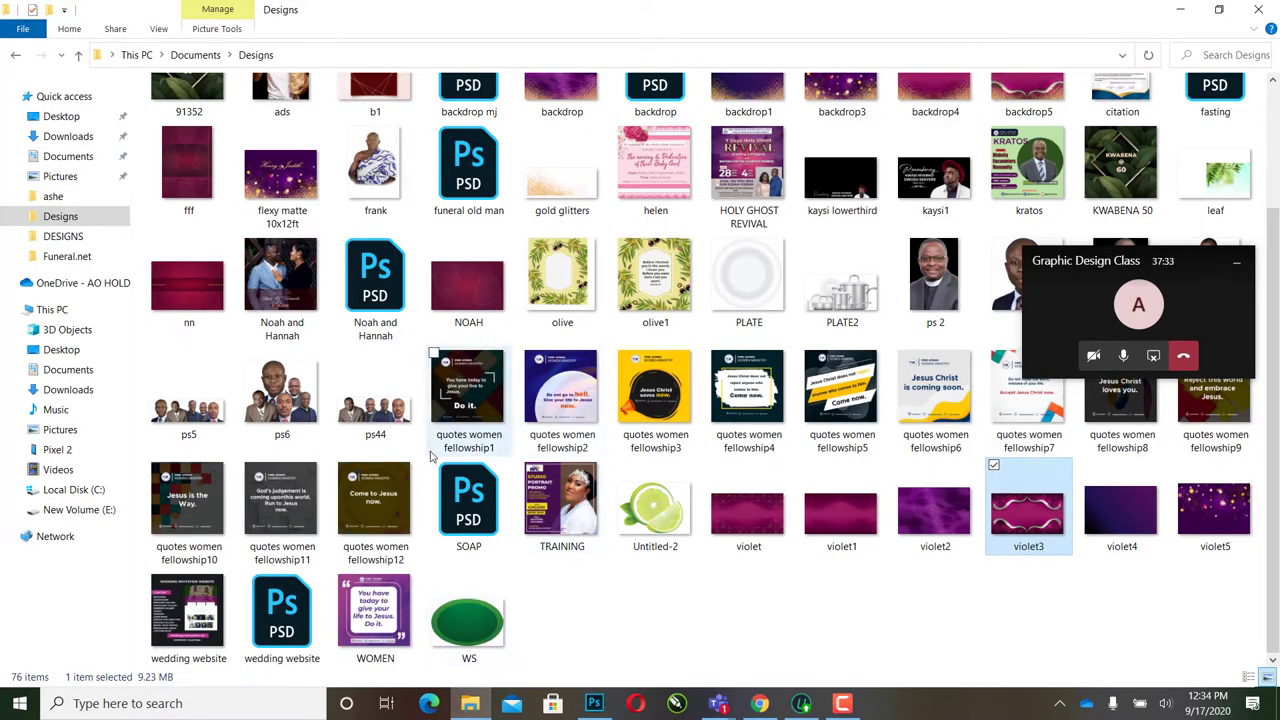
scroll(683, 478, "up", 2)
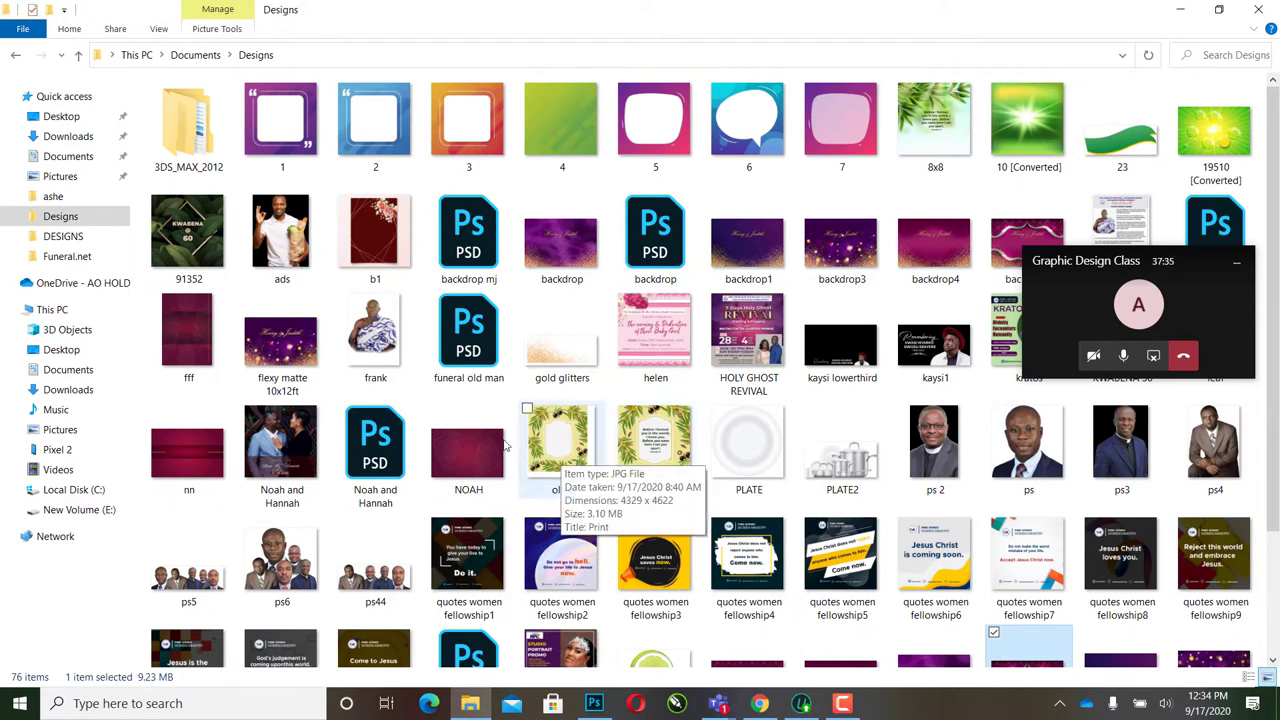
left_click_drag(660, 482, 648, 466)
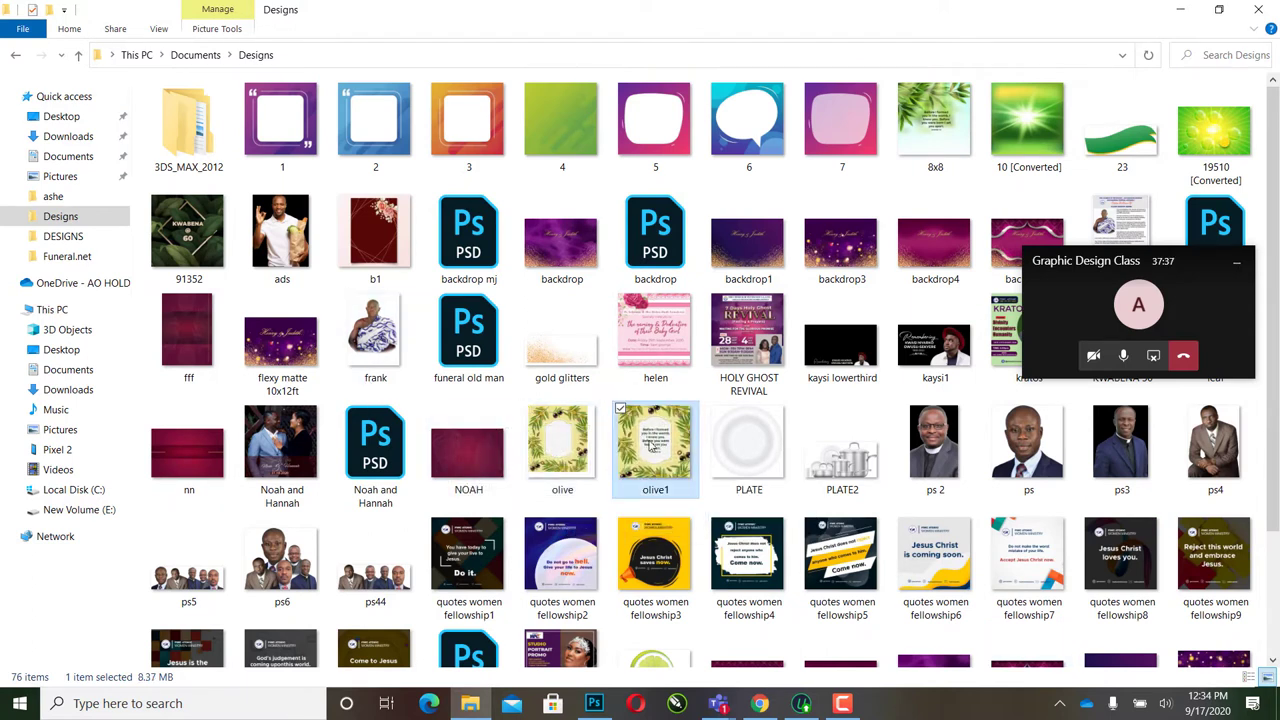
left_click_drag(935, 125, 655, 427)
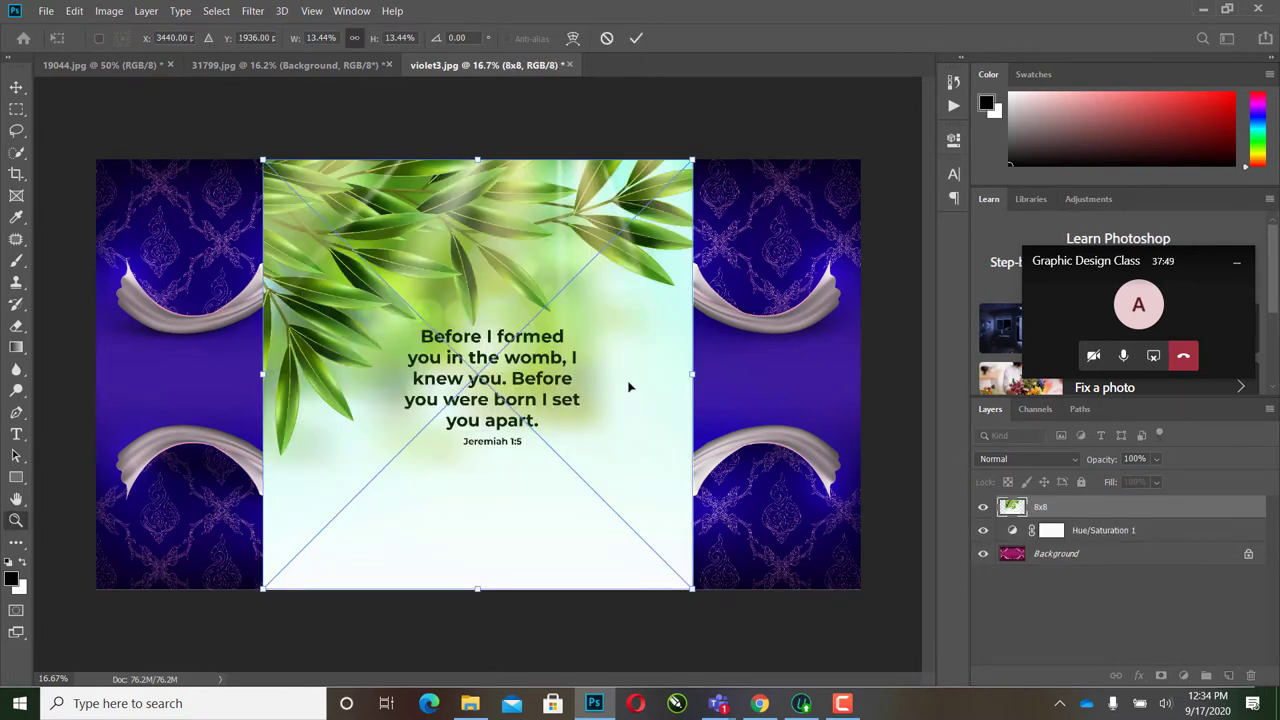
key("Return")
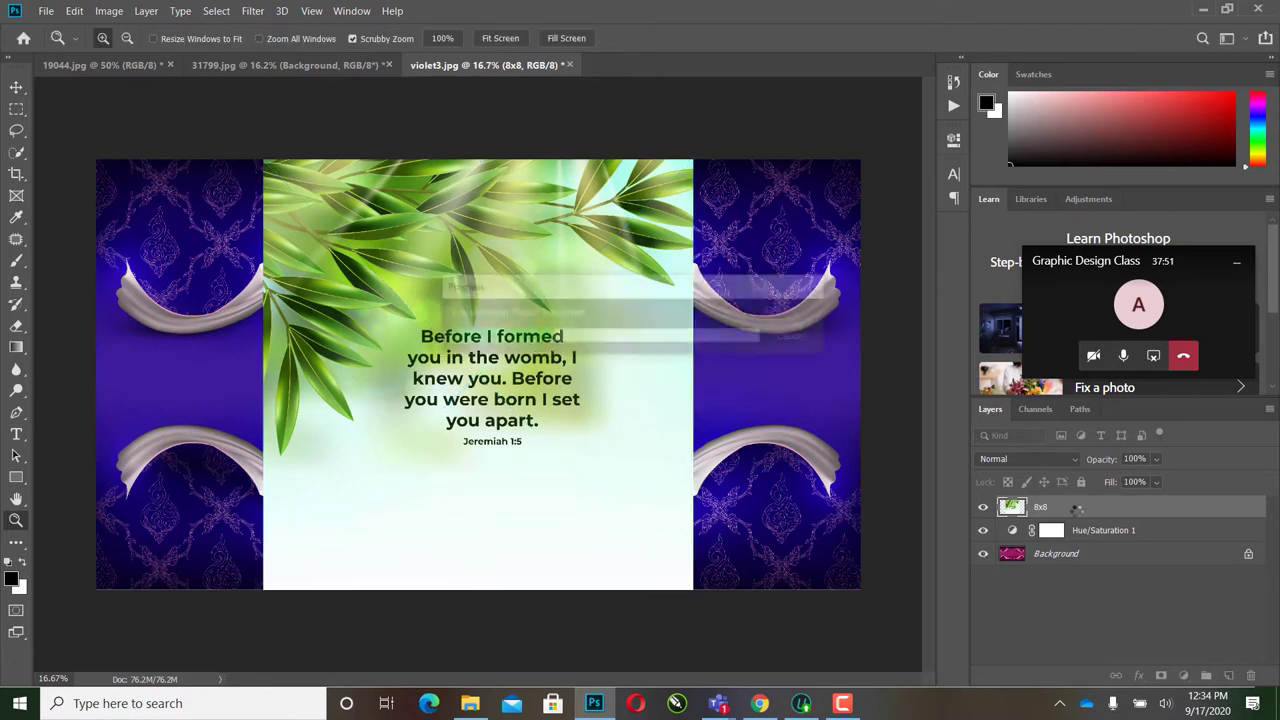
Step: Move the 8x8 layer beneath the Hue/Saturation layer to test the adjustment on it, and delete the 8x8 layer
left_click_drag(1076, 512, 1084, 540)
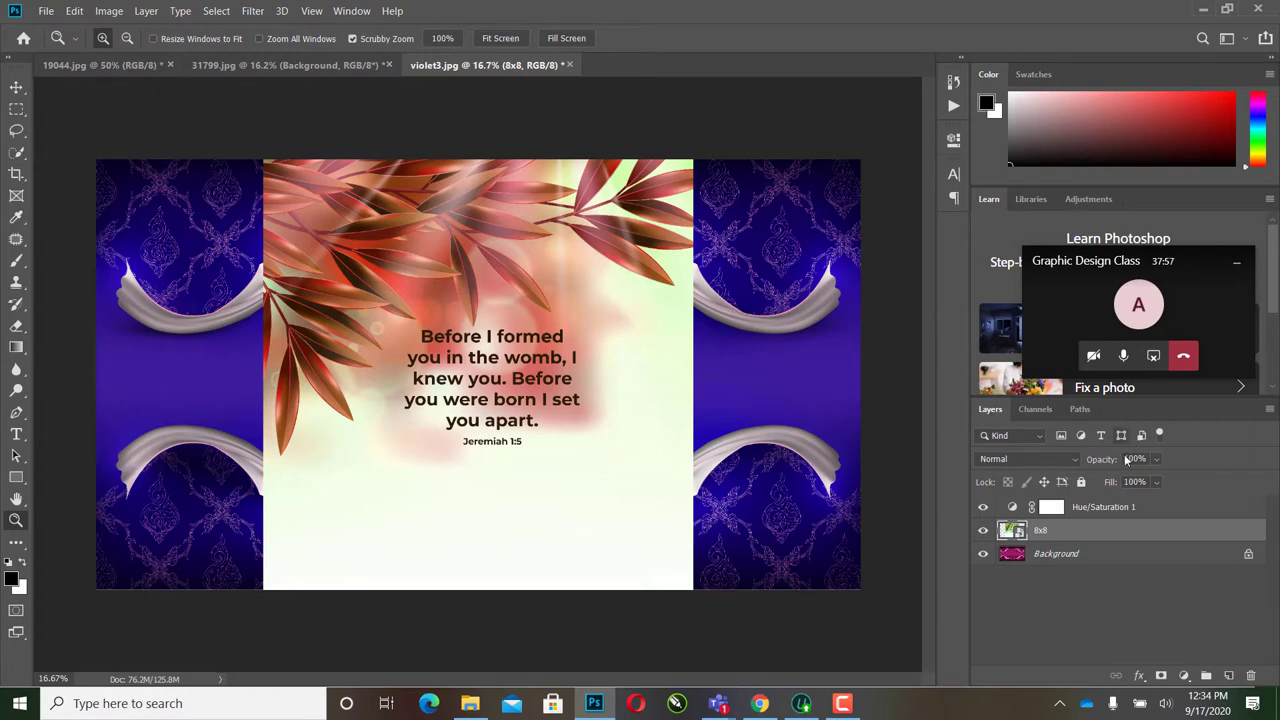
key("Delete")
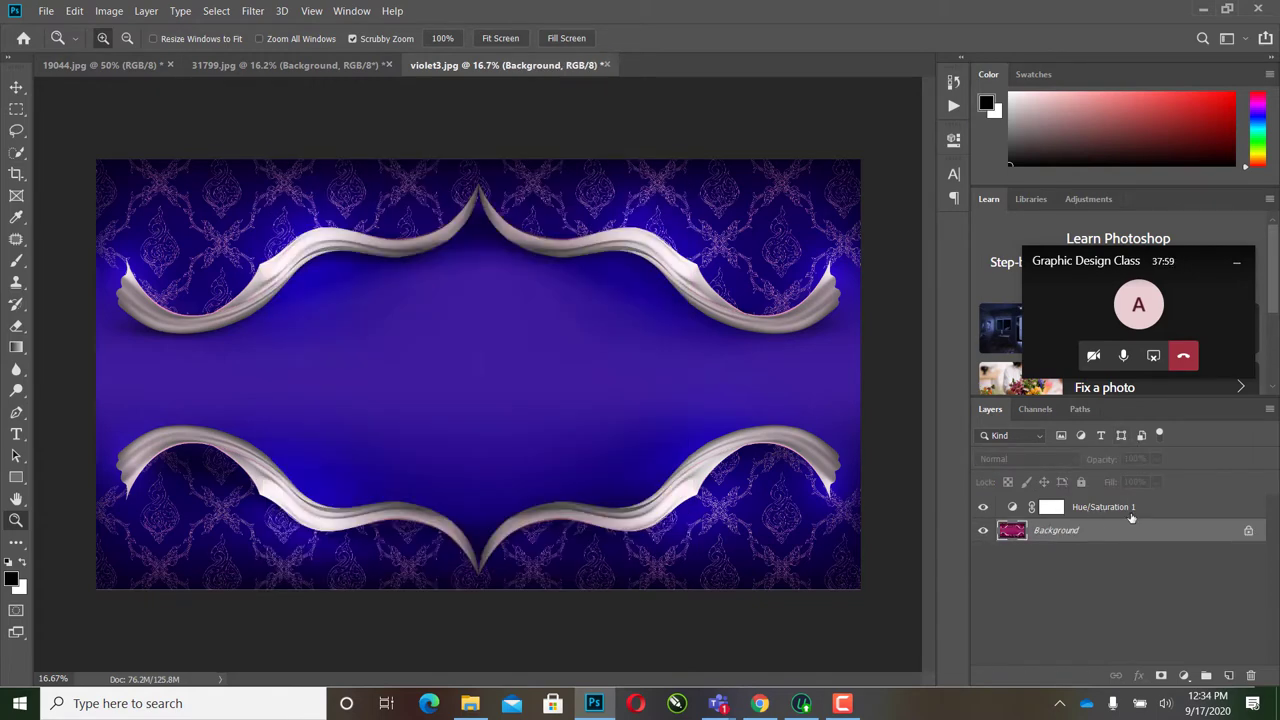
Step: Switch to the 31799 document and make its 7362 and 4715 photo layers visible
left_click(470, 703)
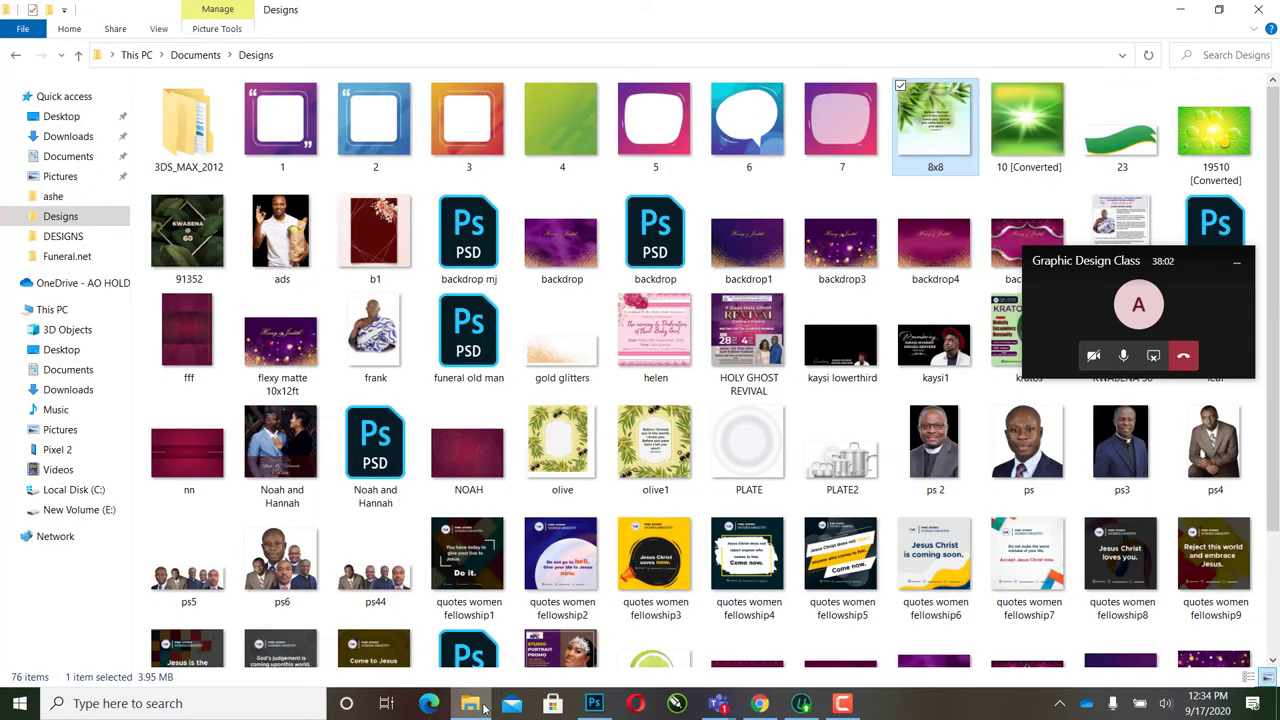
left_click(598, 704)
left_click(300, 66)
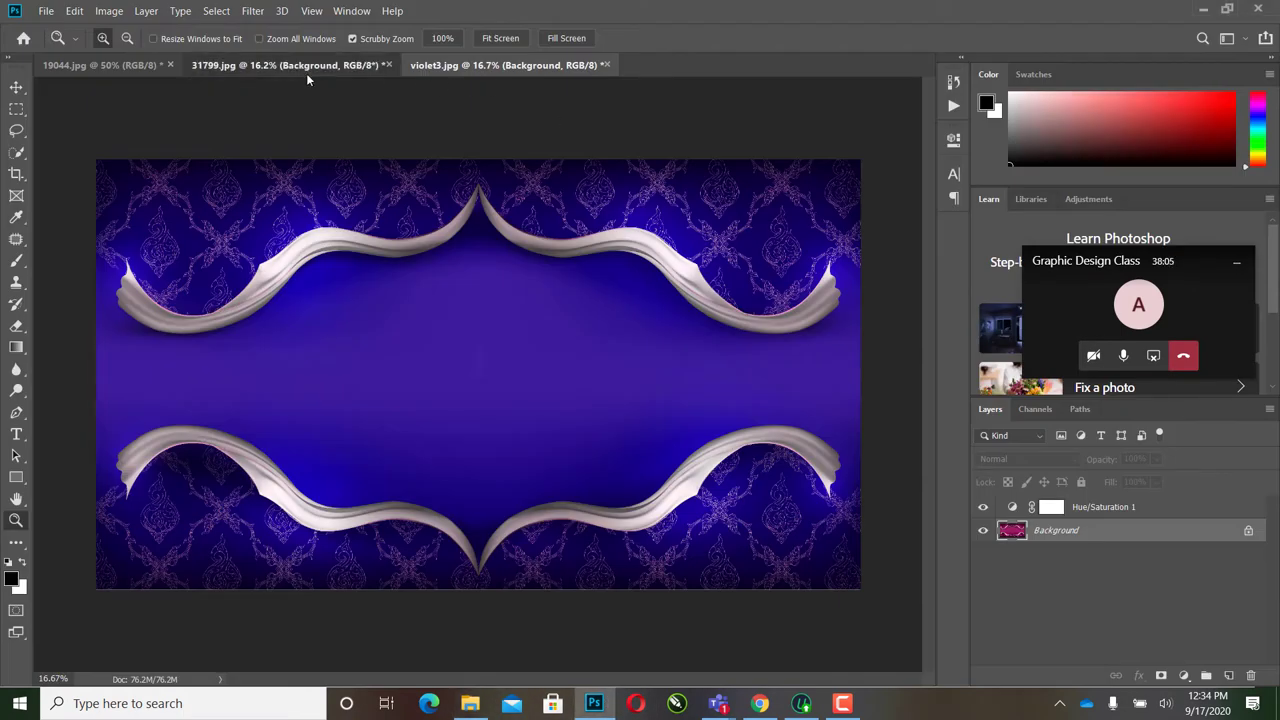
left_click(983, 536)
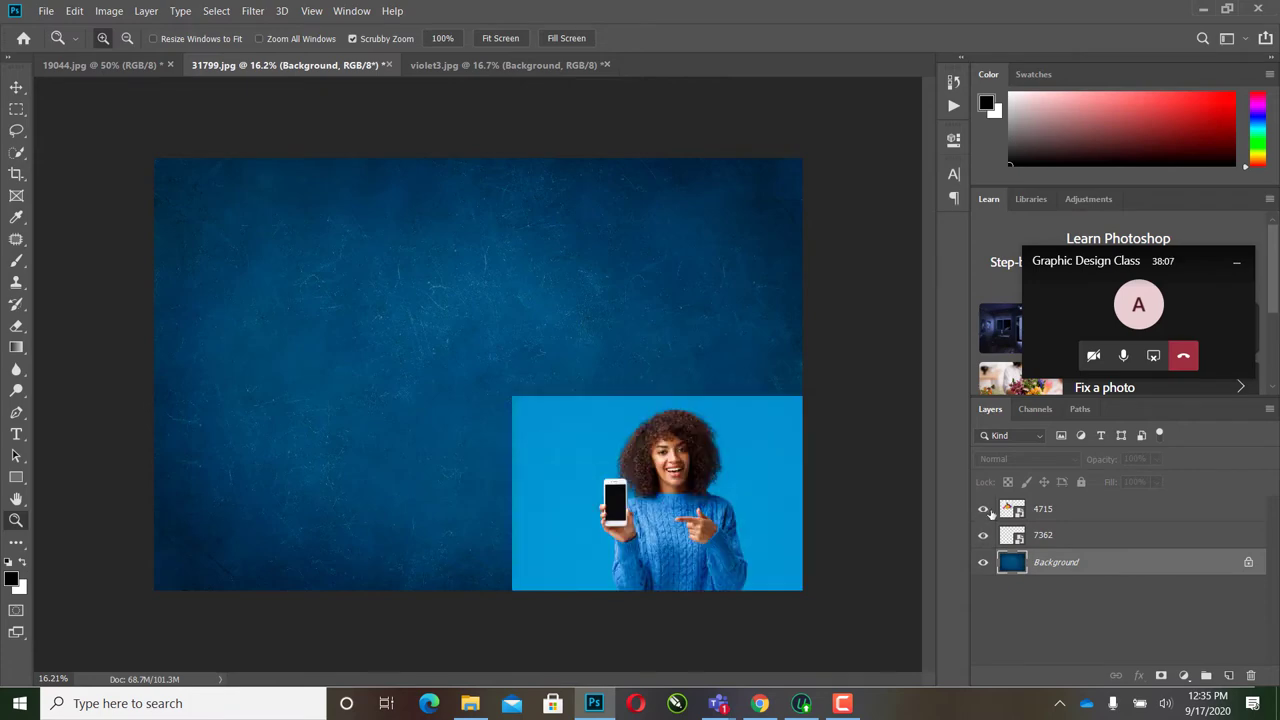
left_click(983, 509)
Step: Add a Hue/Saturation adjustment layer above layer 4715, set its hue to +18, and clip it to that layer
left_click(1100, 517)
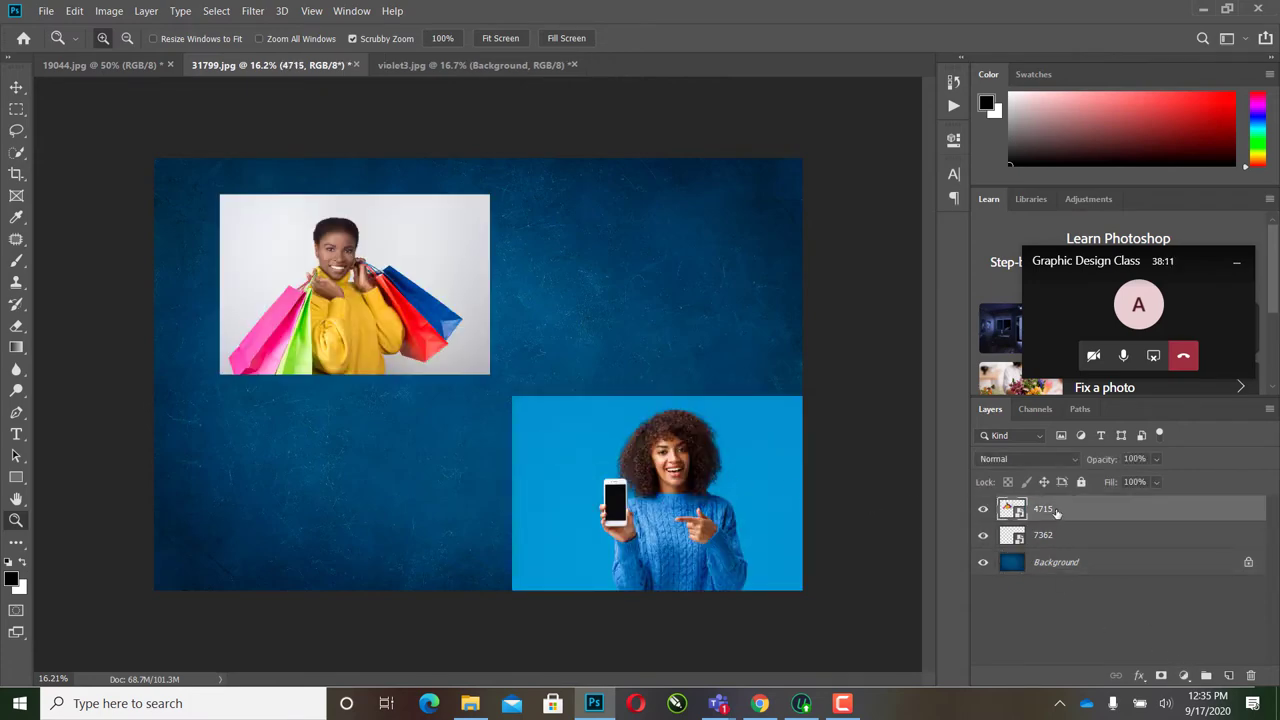
left_click(1184, 676)
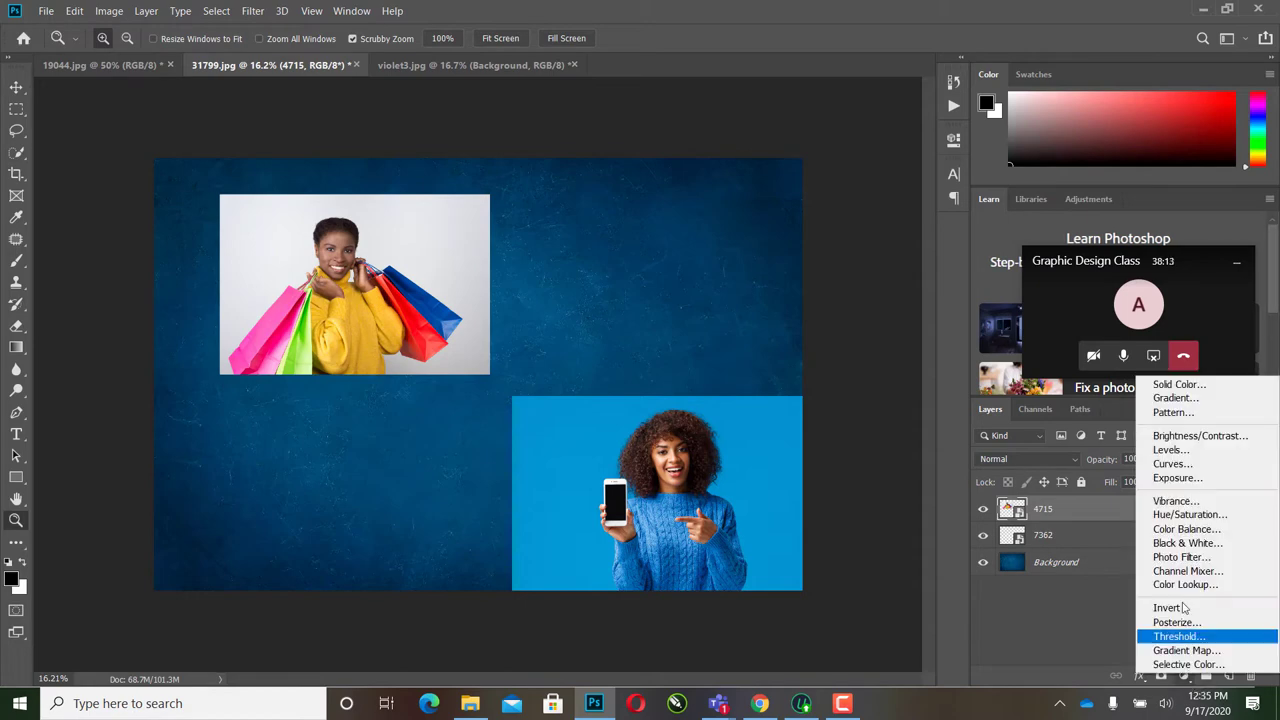
left_click(1182, 515)
mouse_move(810, 250)
left_mouse_down()
mouse_move(727, 251)
mouse_move(777, 256)
mouse_move(739, 265)
mouse_move(829, 257)
left_mouse_up()
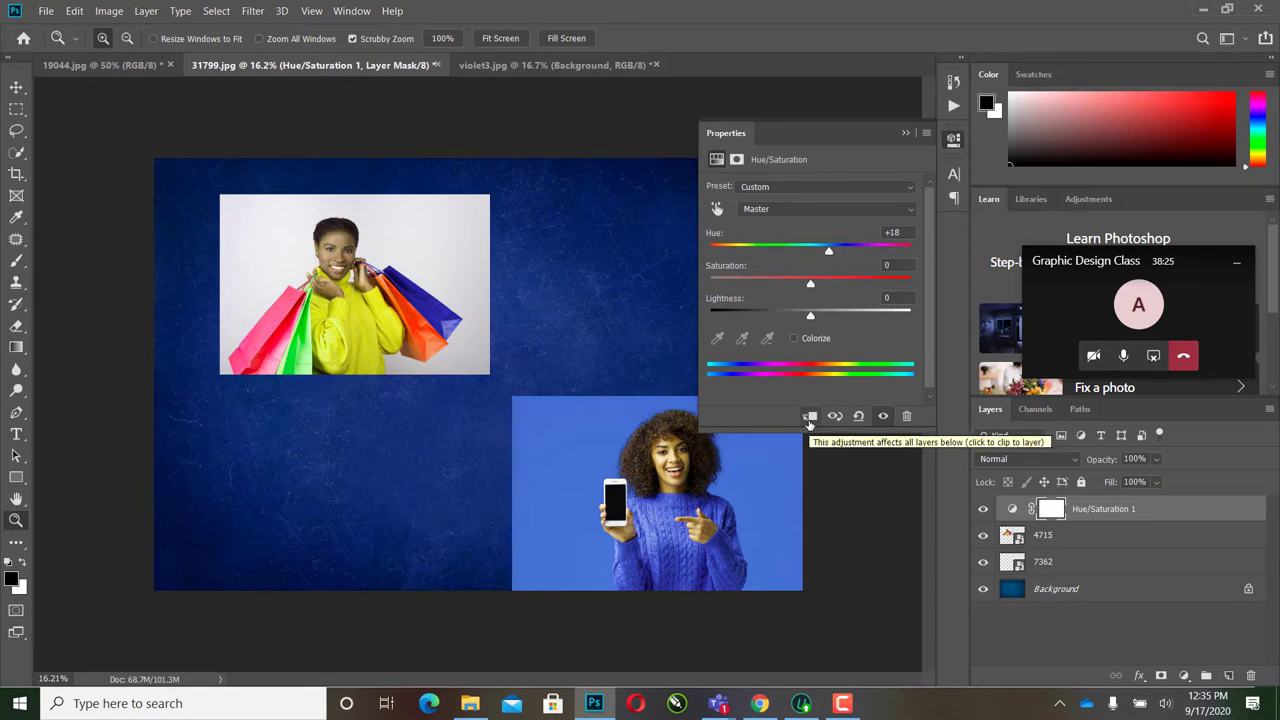
left_click(810, 418)
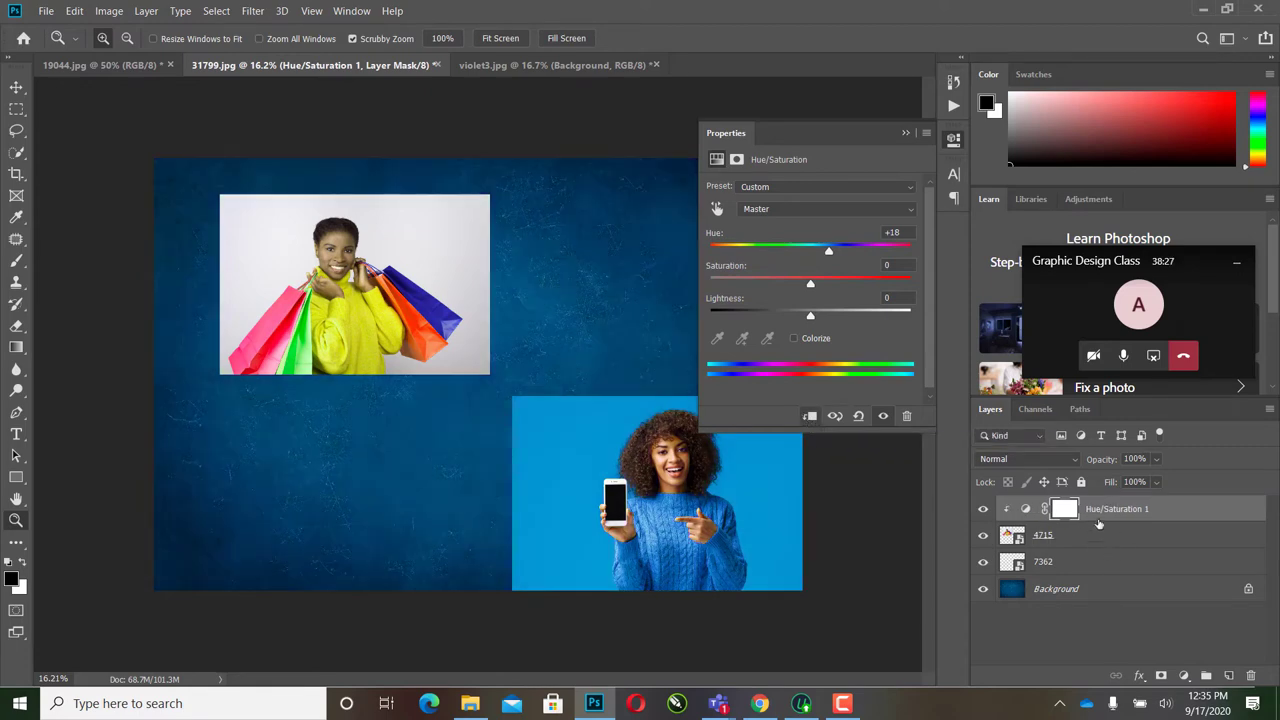
Step: Set the adjustment's hue to +102 and saturation to +42, and move it directly above the Background layer
left_click_drag(834, 259, 879, 252)
left_click_drag(801, 284, 852, 280)
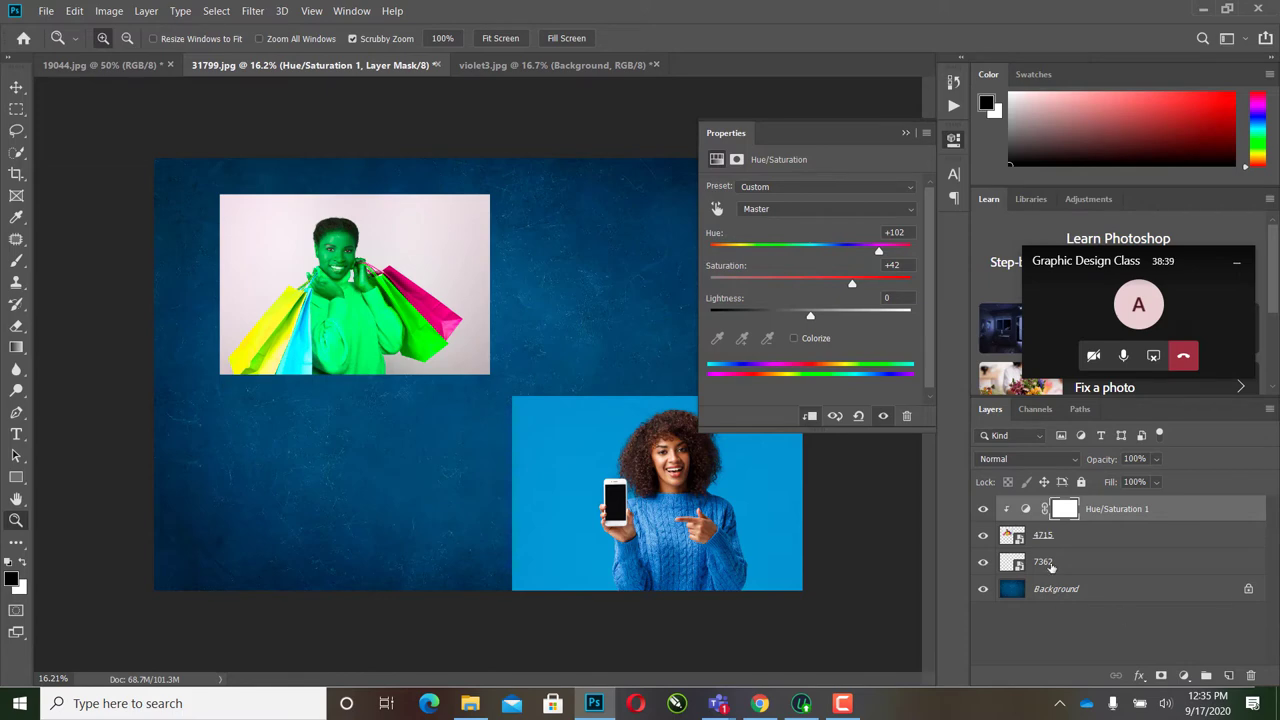
left_click_drag(1126, 516, 1119, 565)
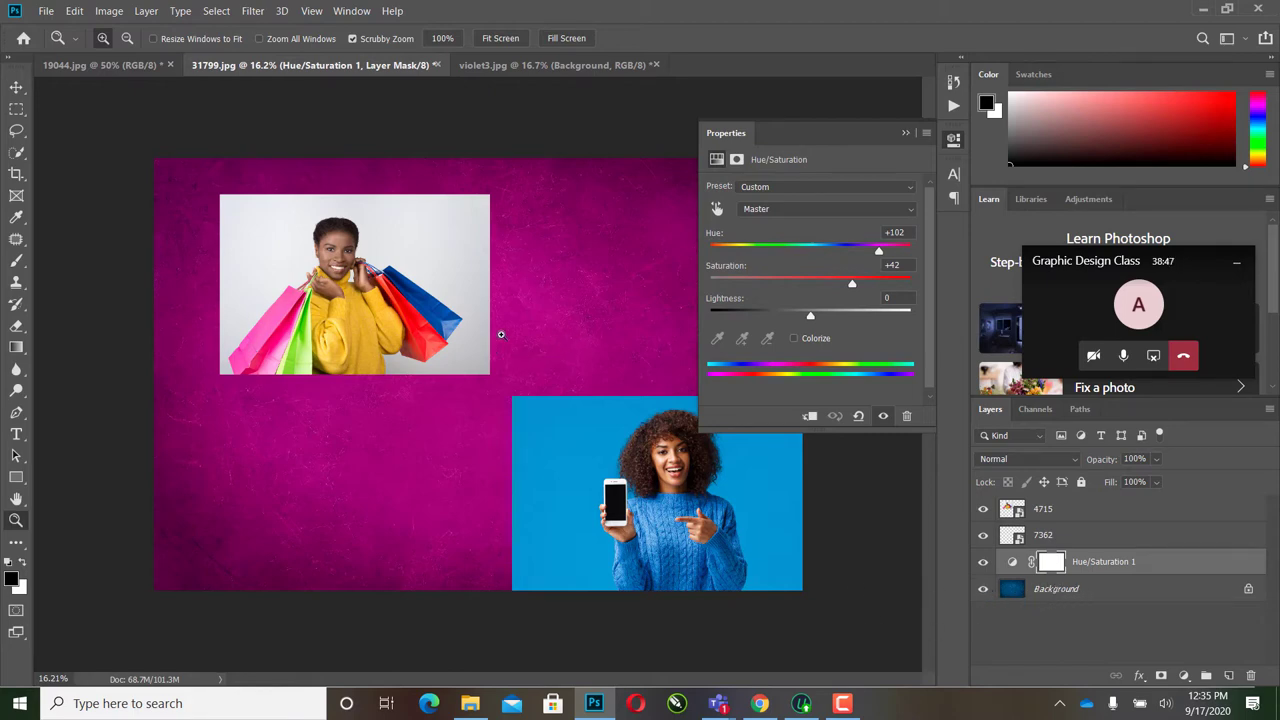
Step: Add a default Black & White adjustment layer clipped to layer 4715 and inspect the photo up close
left_click_drag(437, 301, 452, 295)
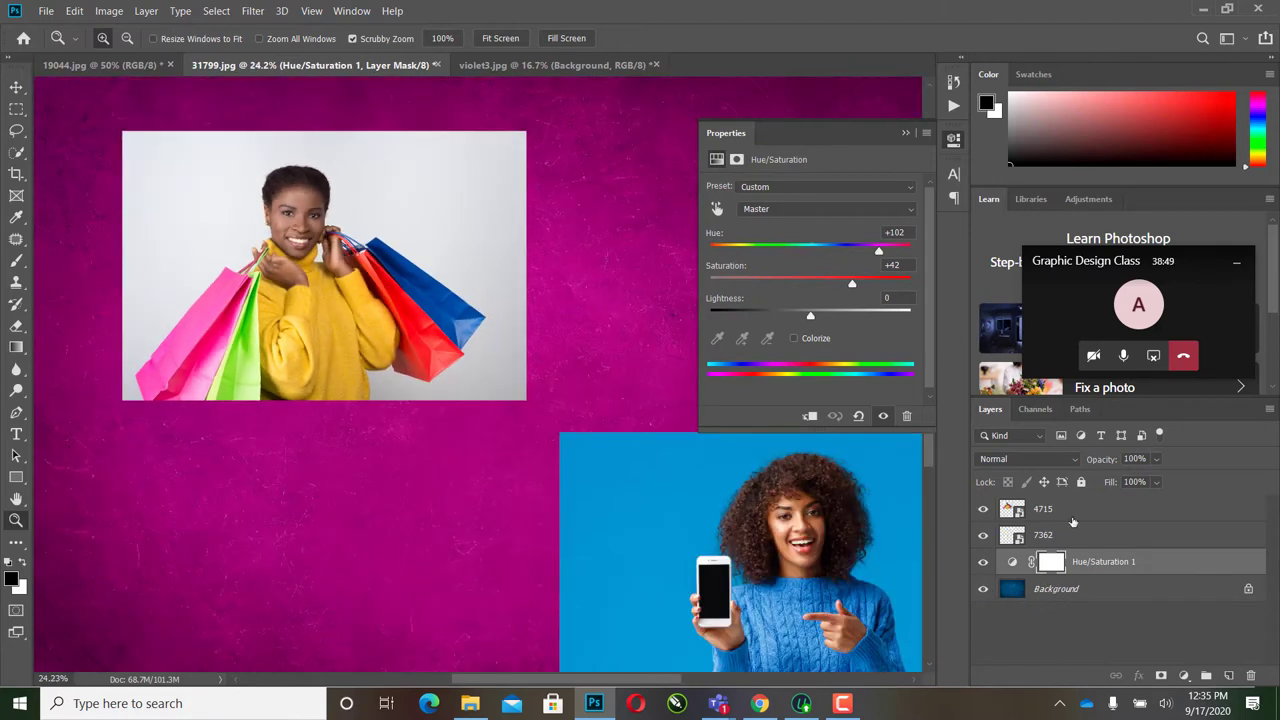
left_click(1072, 518)
left_click(1183, 676)
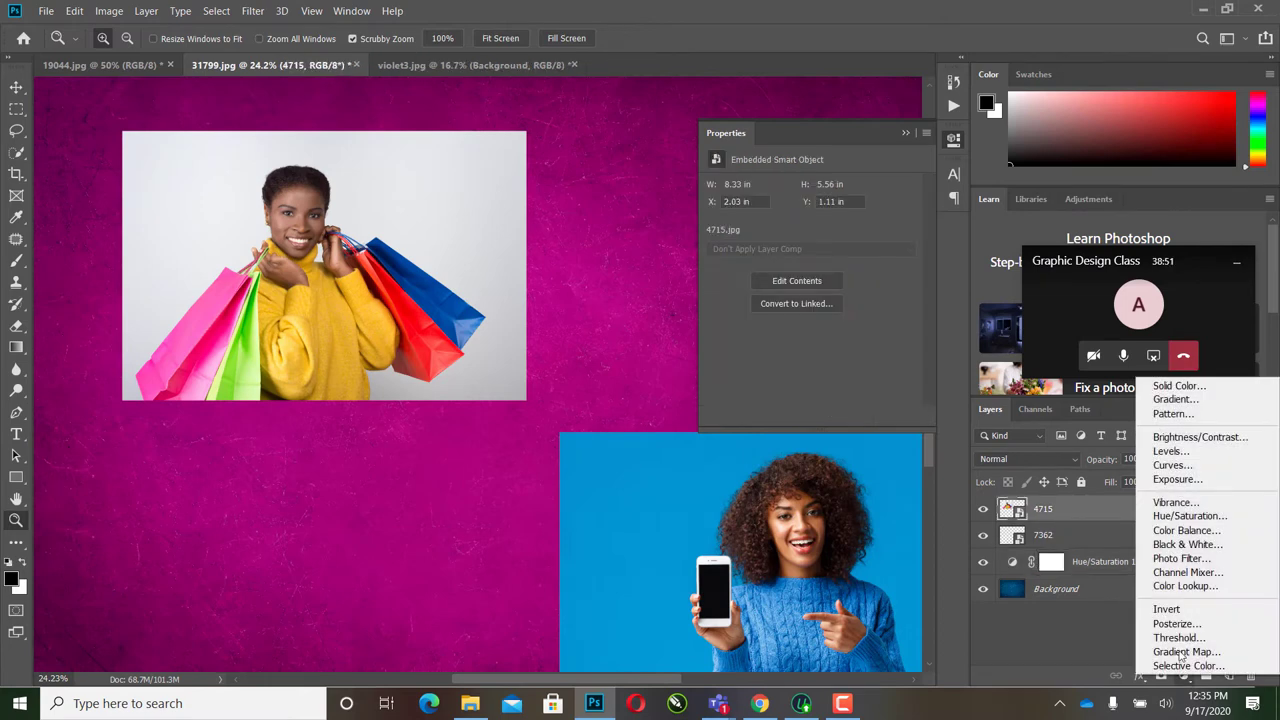
left_click(1185, 544)
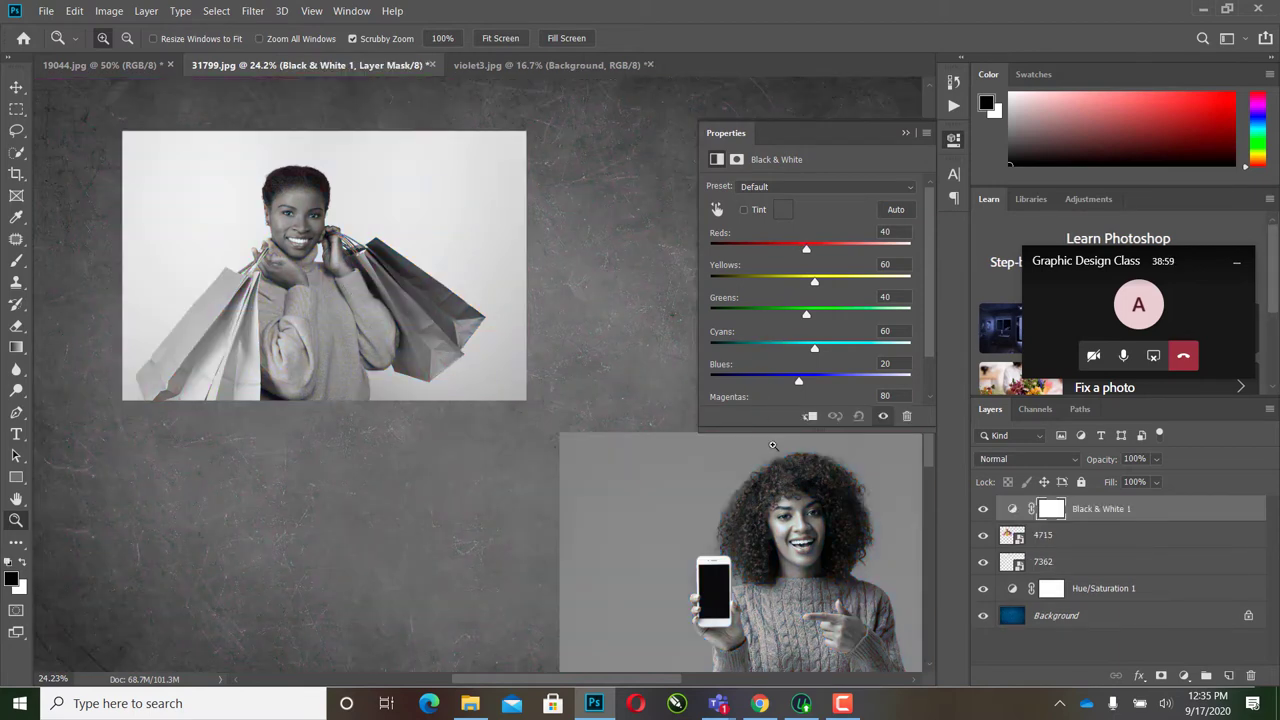
left_click(810, 417)
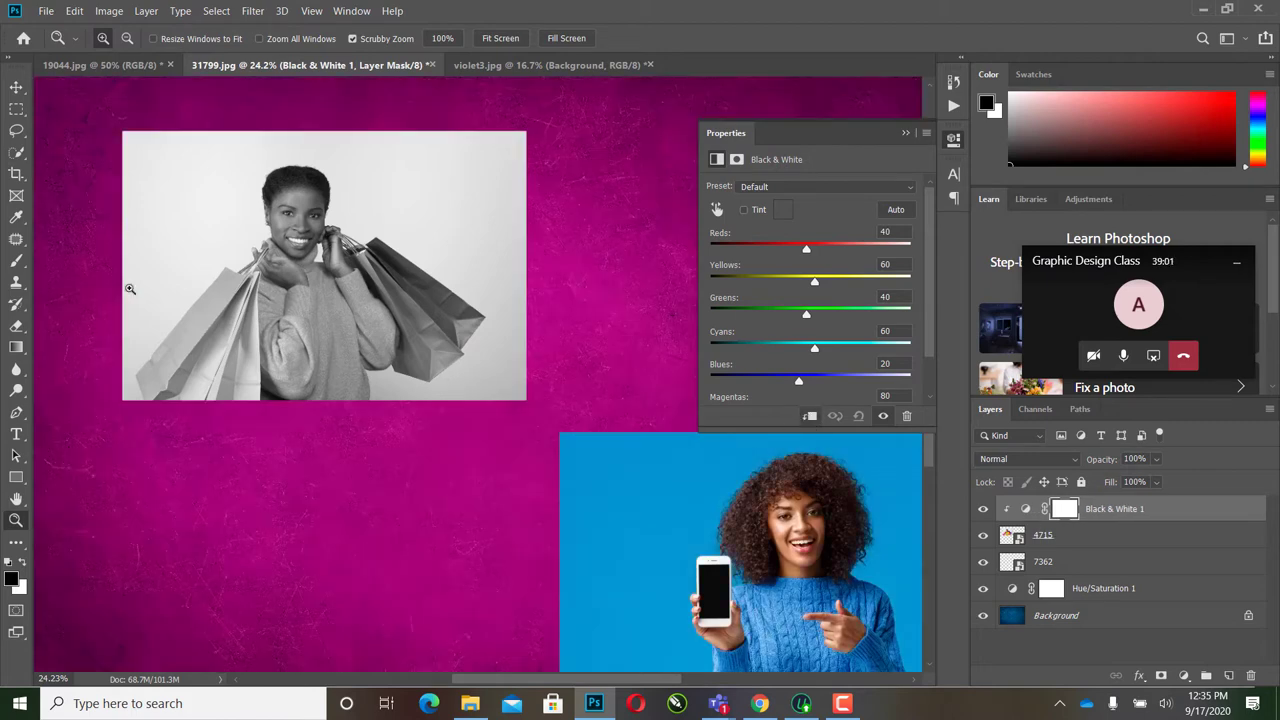
left_click(353, 242)
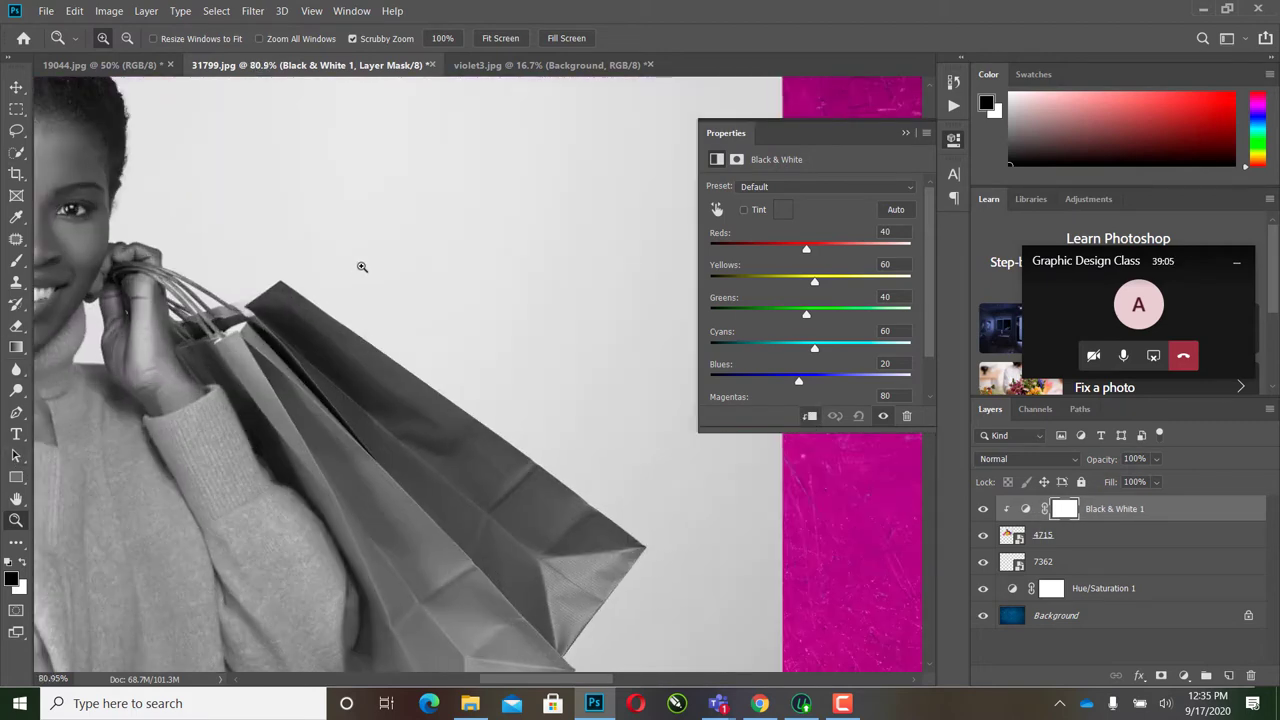
left_click(343, 260, "alt")
Step: Add a Curves adjustment layer on top, raise the midtones to brighten the composition, and reset the curve to a straight line
left_click(1183, 676)
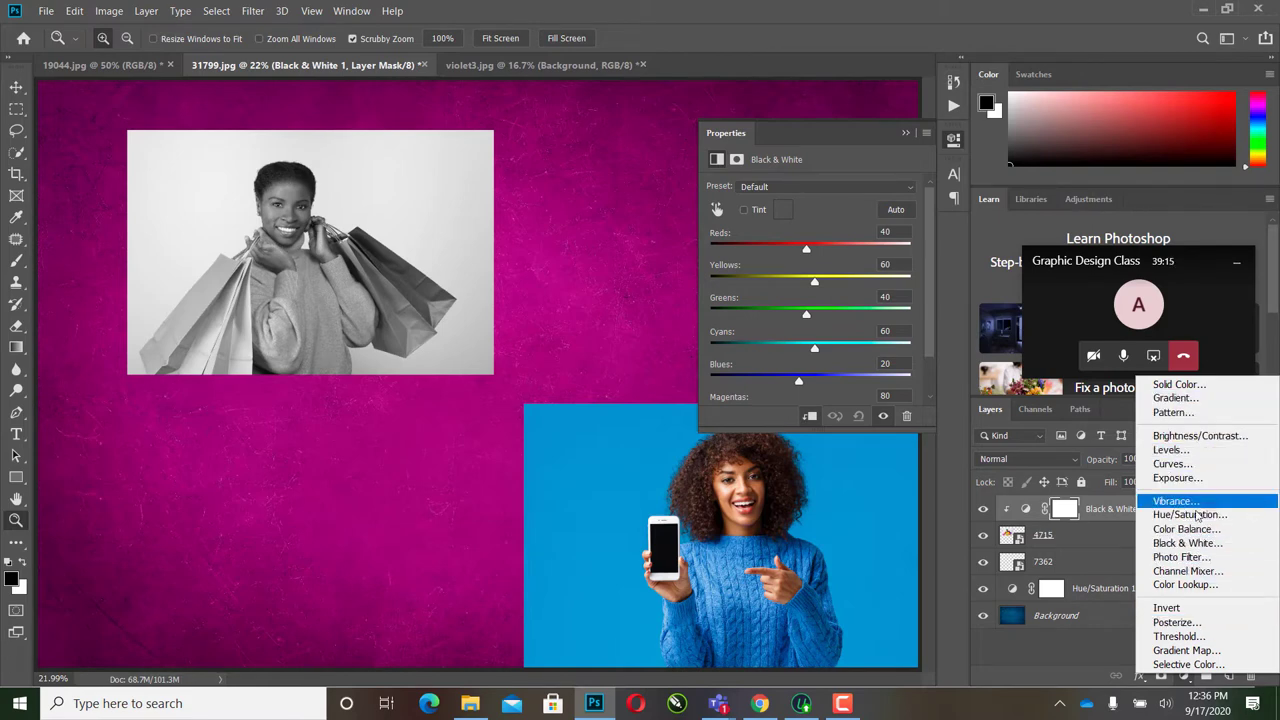
left_click(1178, 464)
left_click(831, 300)
left_click_drag(831, 300, 854, 313)
left_click_drag(854, 313, 818, 299)
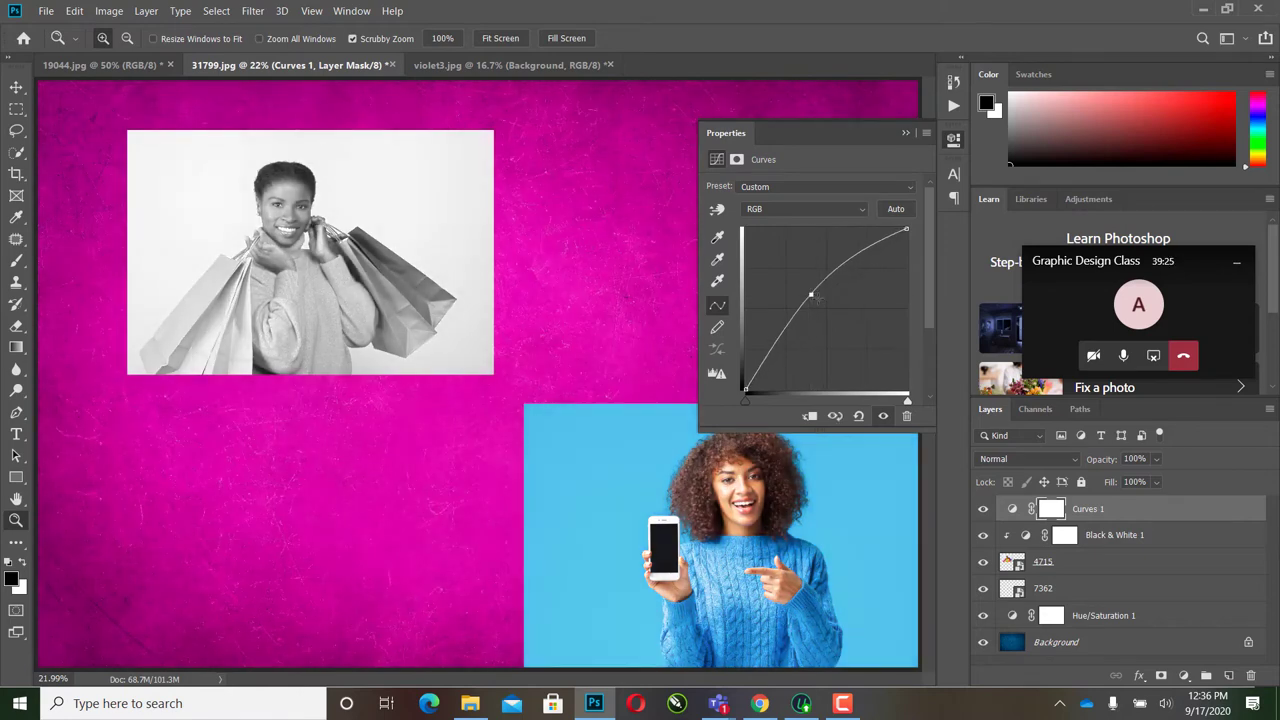
key("Delete")
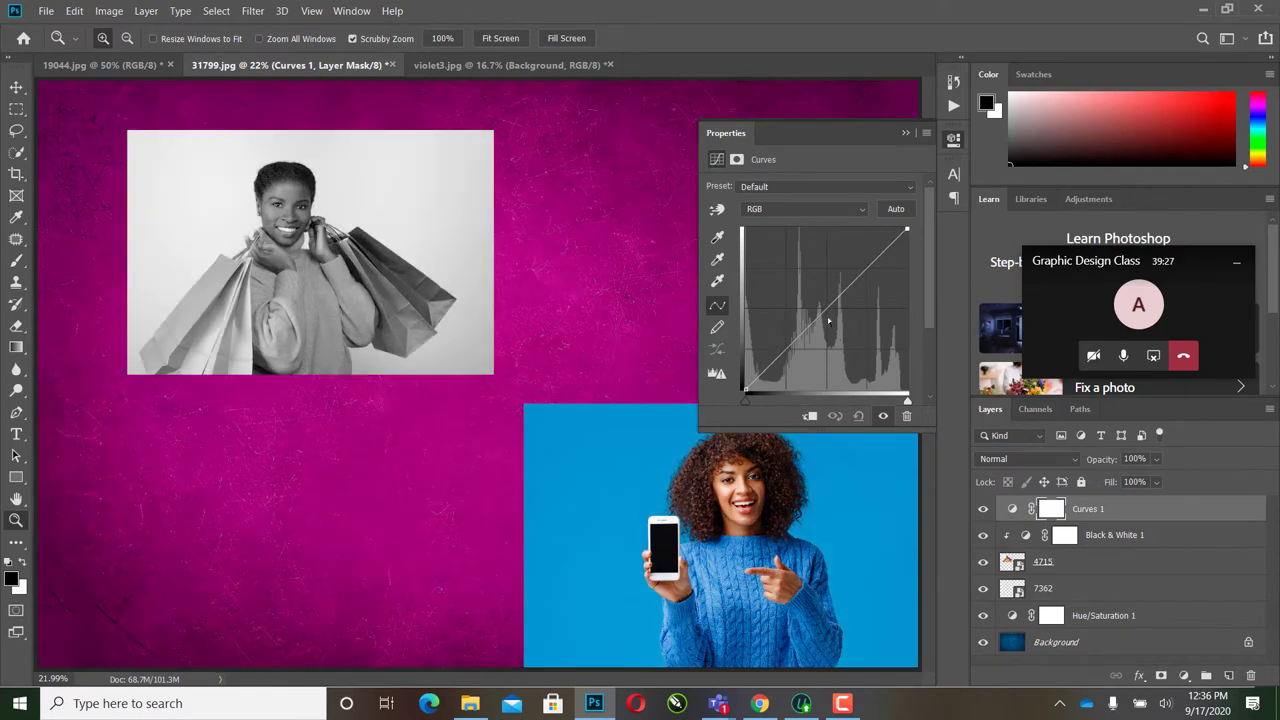
Step: Anchor the curve's centre and try shifting its black point inward, then restore that point and lower the midpoint to darken the image
mouse_move(830, 305)
left_mouse_down()
mouse_move(814, 291)
mouse_move(842, 328)
mouse_move(826, 308)
left_mouse_up()
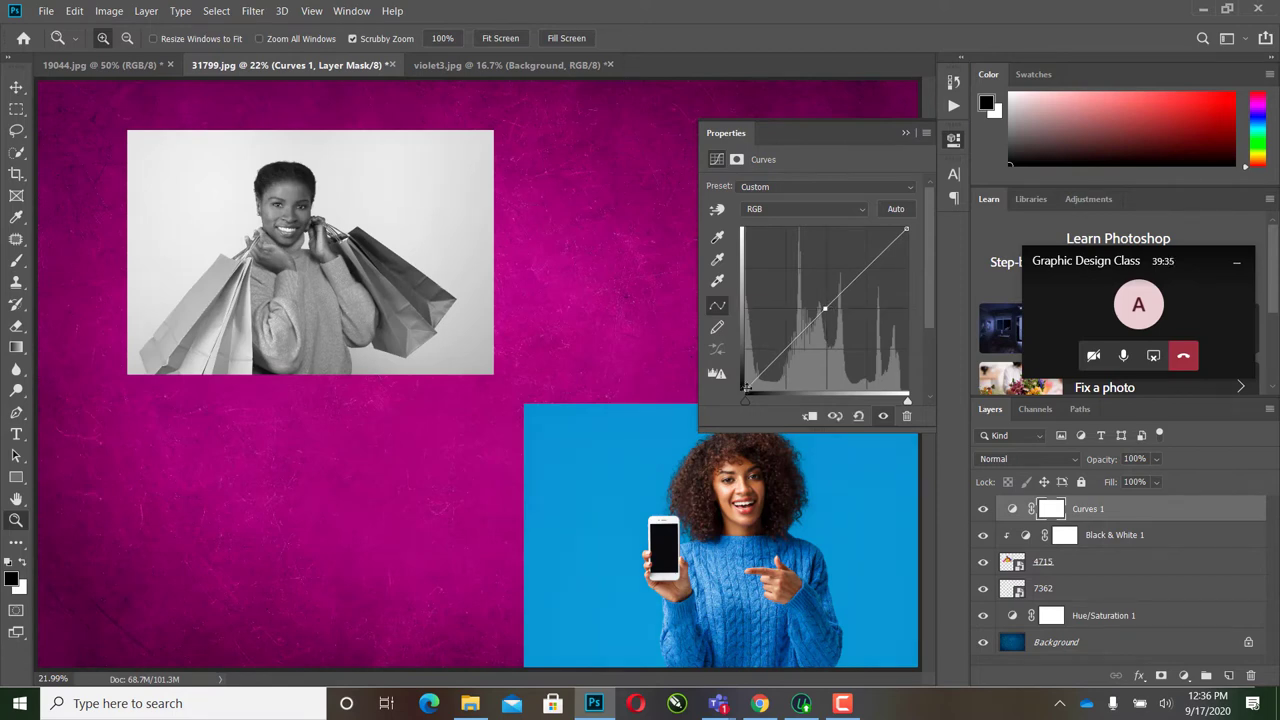
mouse_move(745, 390)
left_mouse_down()
mouse_move(780, 390)
mouse_move(766, 390)
left_mouse_up()
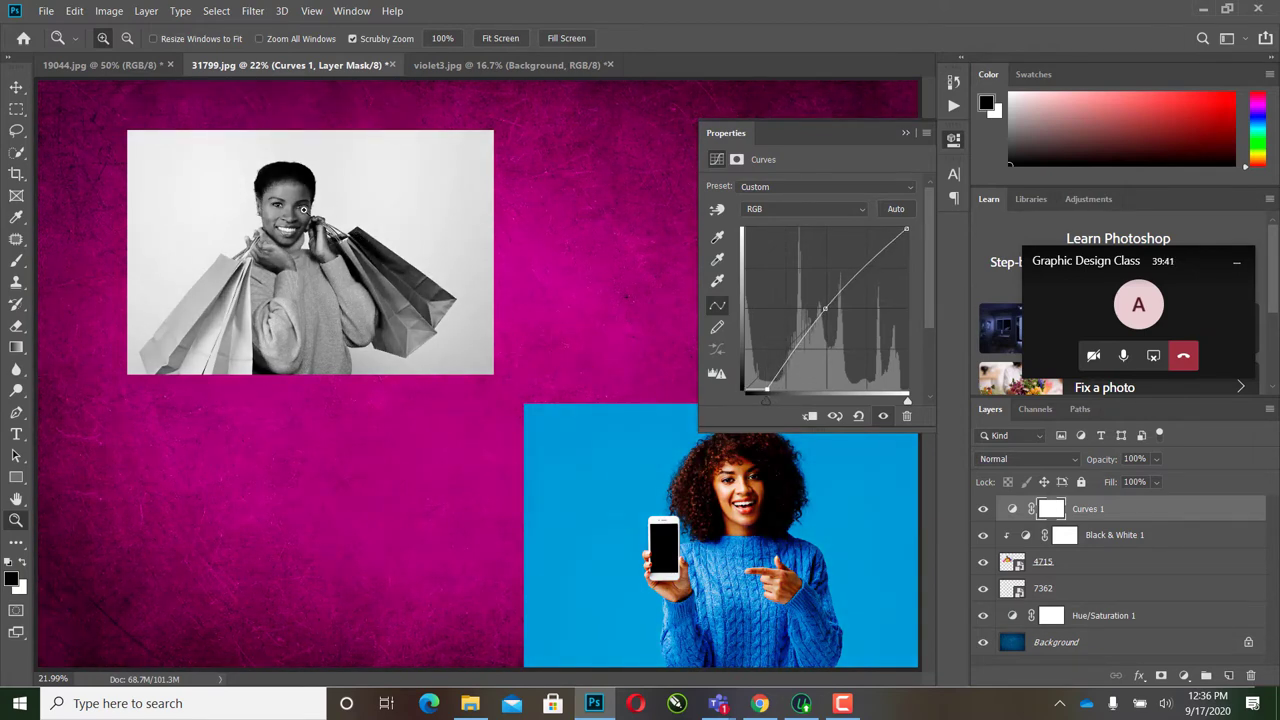
mouse_move(767, 390)
left_mouse_down()
mouse_move(749, 390)
mouse_move(787, 390)
left_mouse_up()
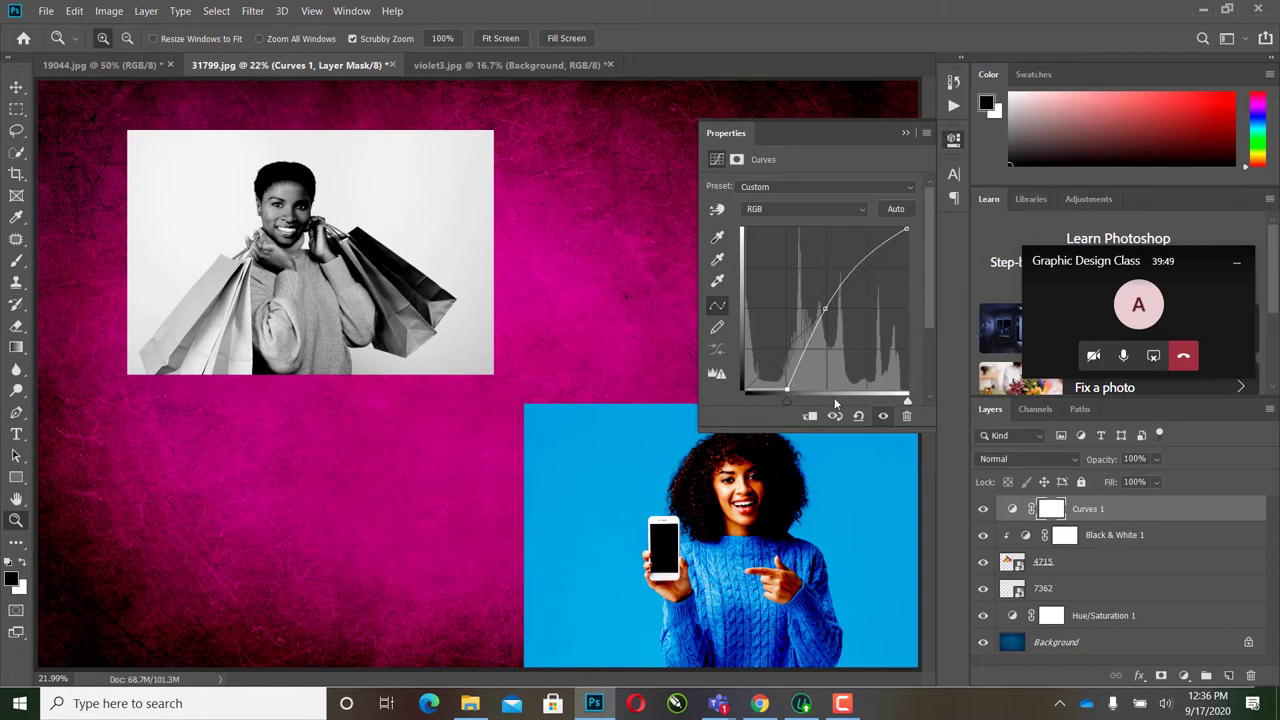
left_click_drag(787, 391, 744, 391)
left_click_drag(822, 310, 844, 328)
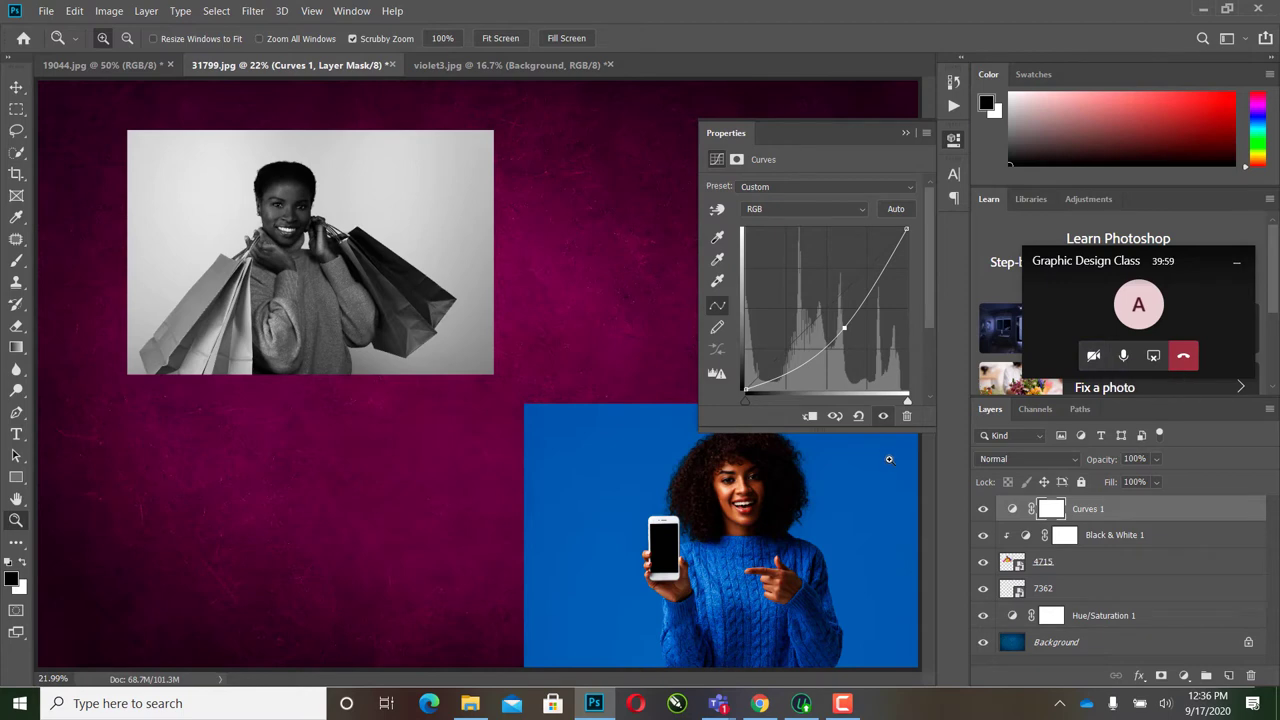
Step: Undo the curve edits along with the Curves and Black & White adjustment layers, and activate the Move tool
key("ctrl+z")
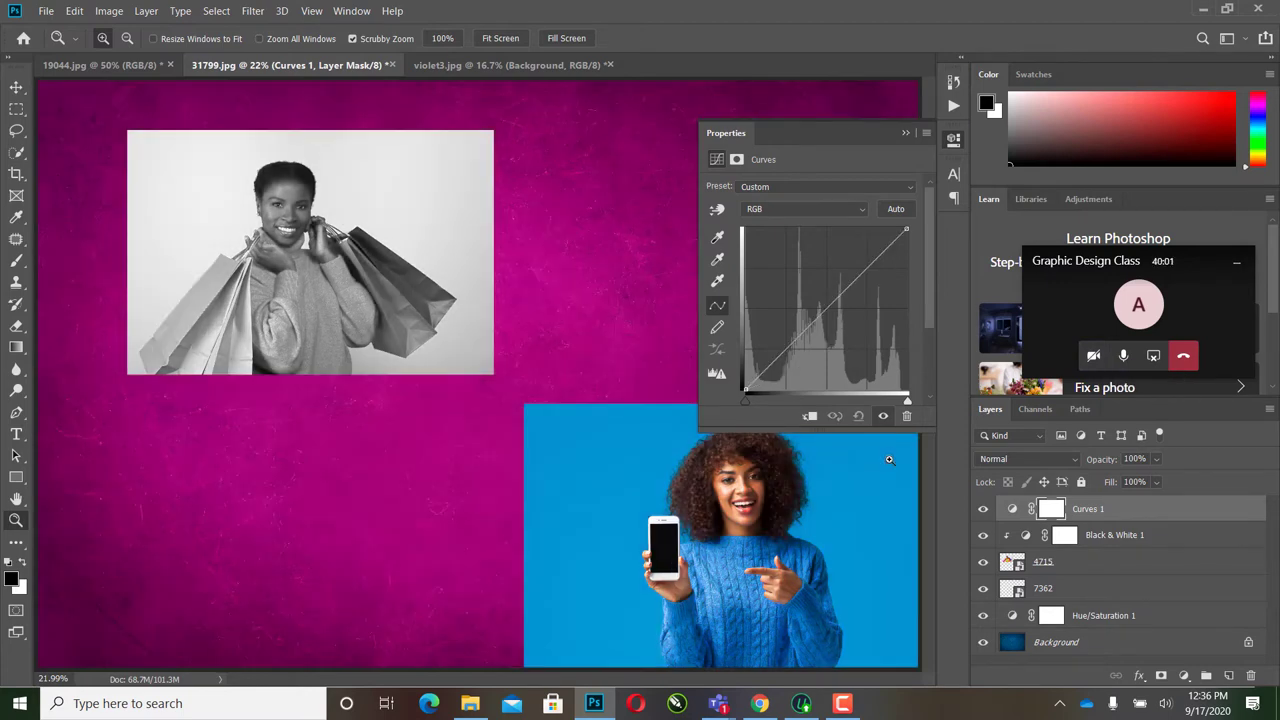
key("ctrl+z")
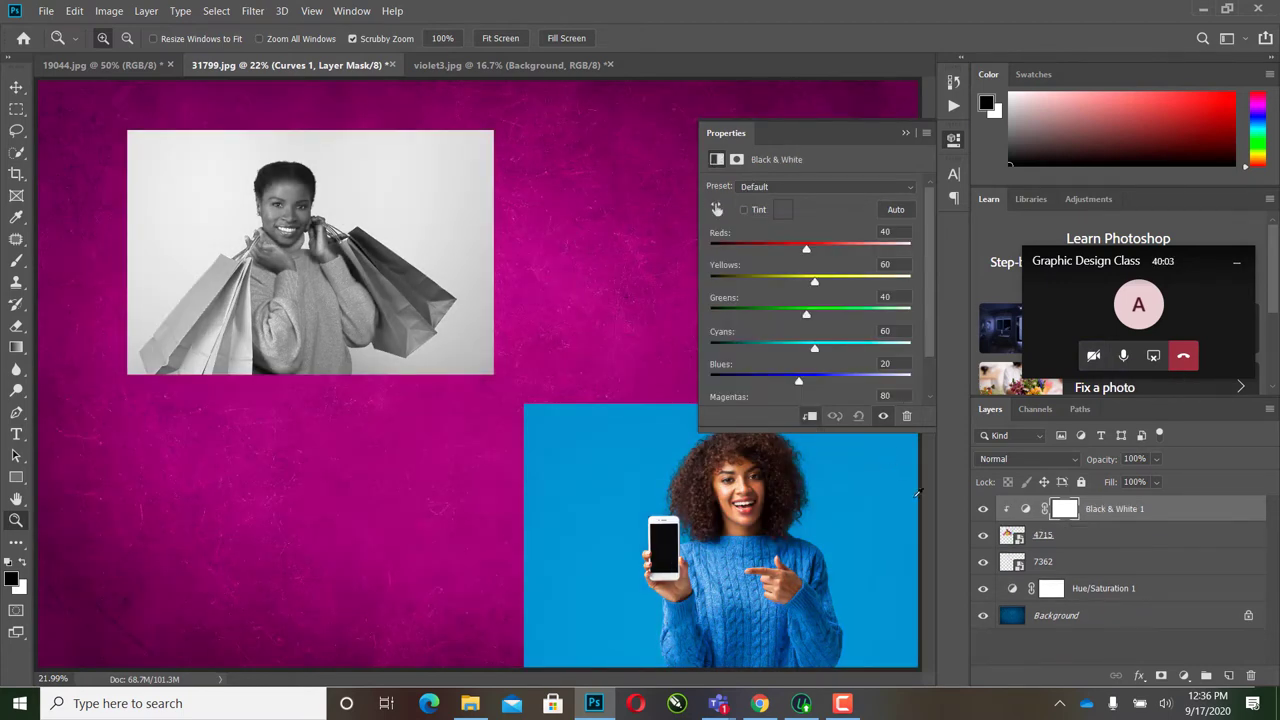
key("ctrl+z")
key("v")
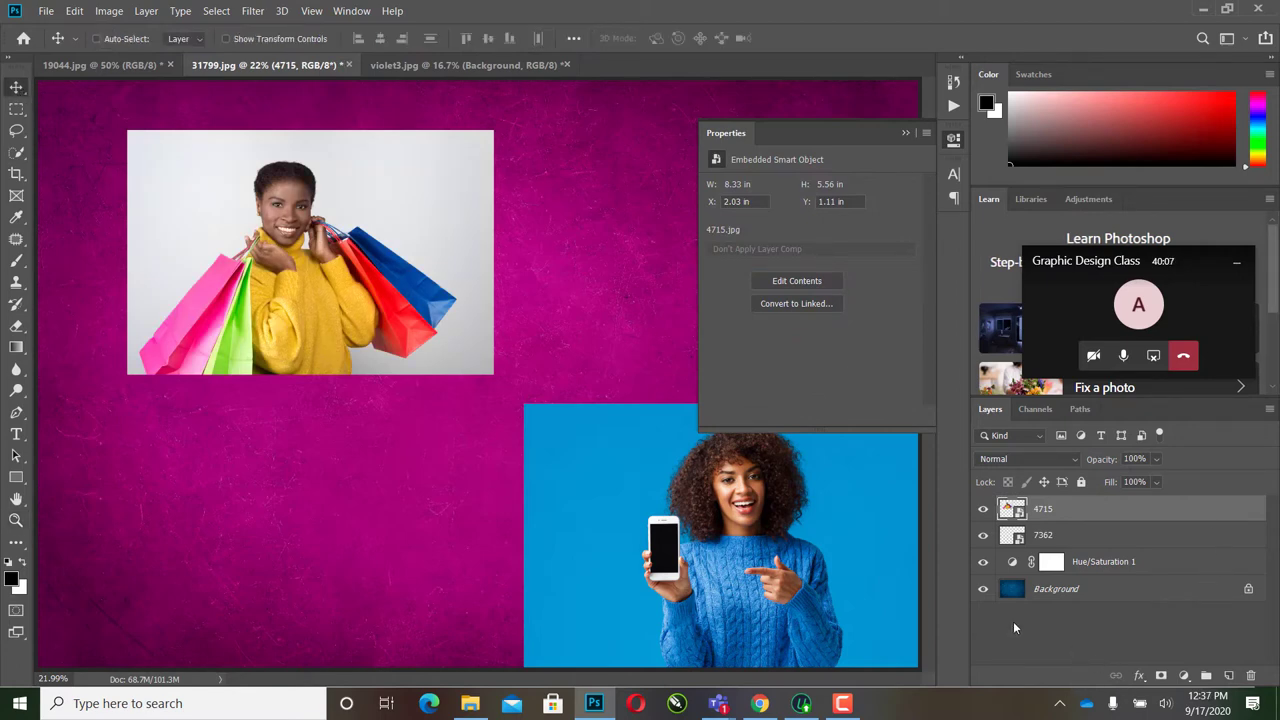
Step: Add a Levels adjustment layer above layer 4715, raise its shadow input level as a test, and delete the adjustment
left_click(1184, 674)
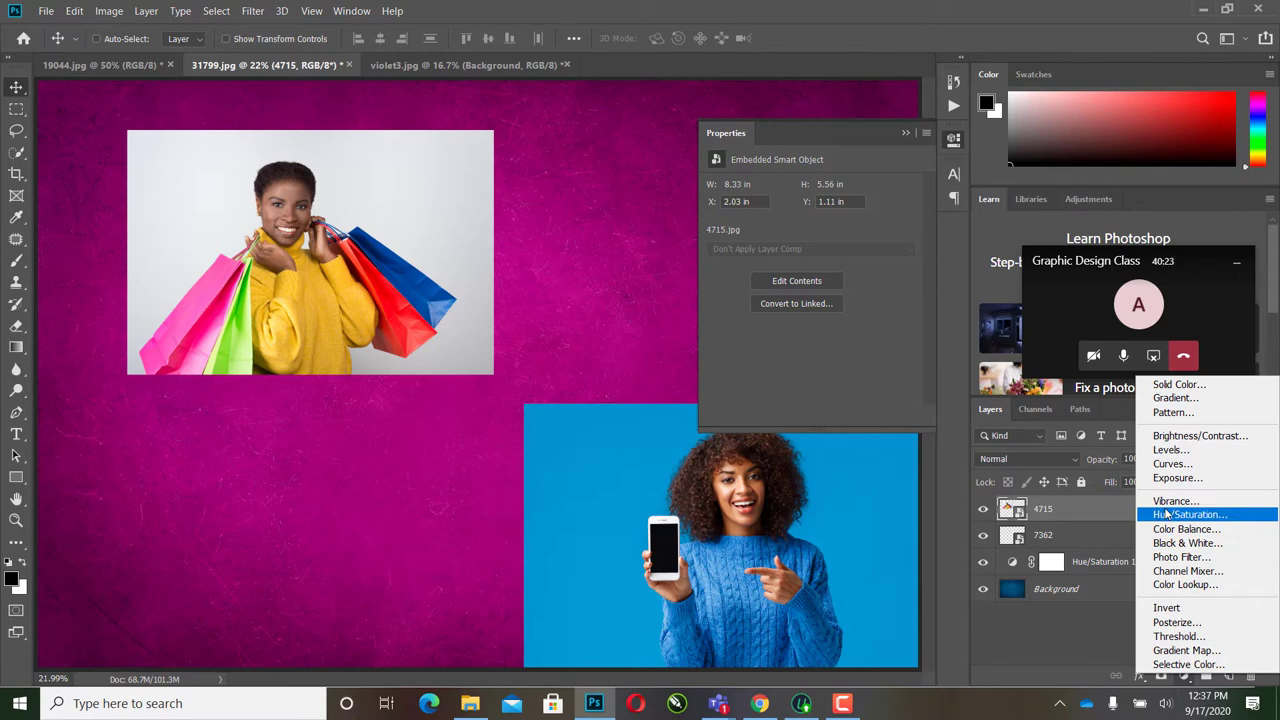
left_click(1170, 450)
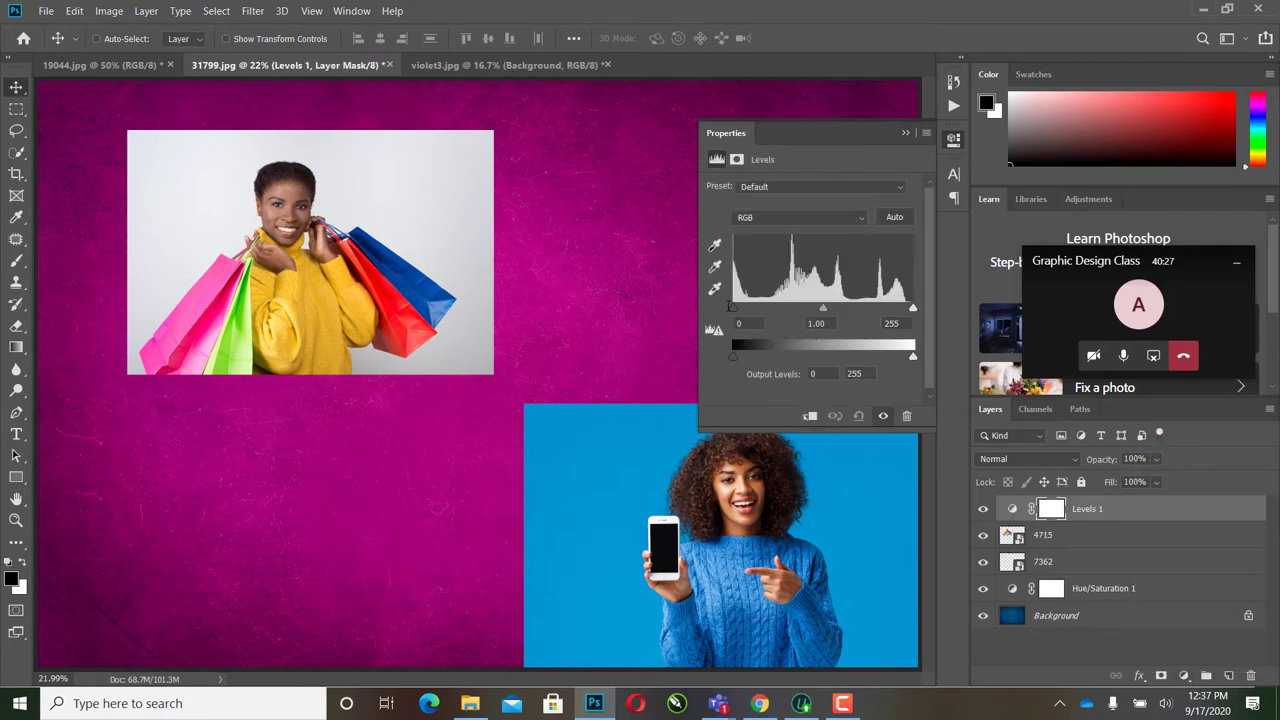
left_click_drag(737, 308, 765, 310)
key("Delete")
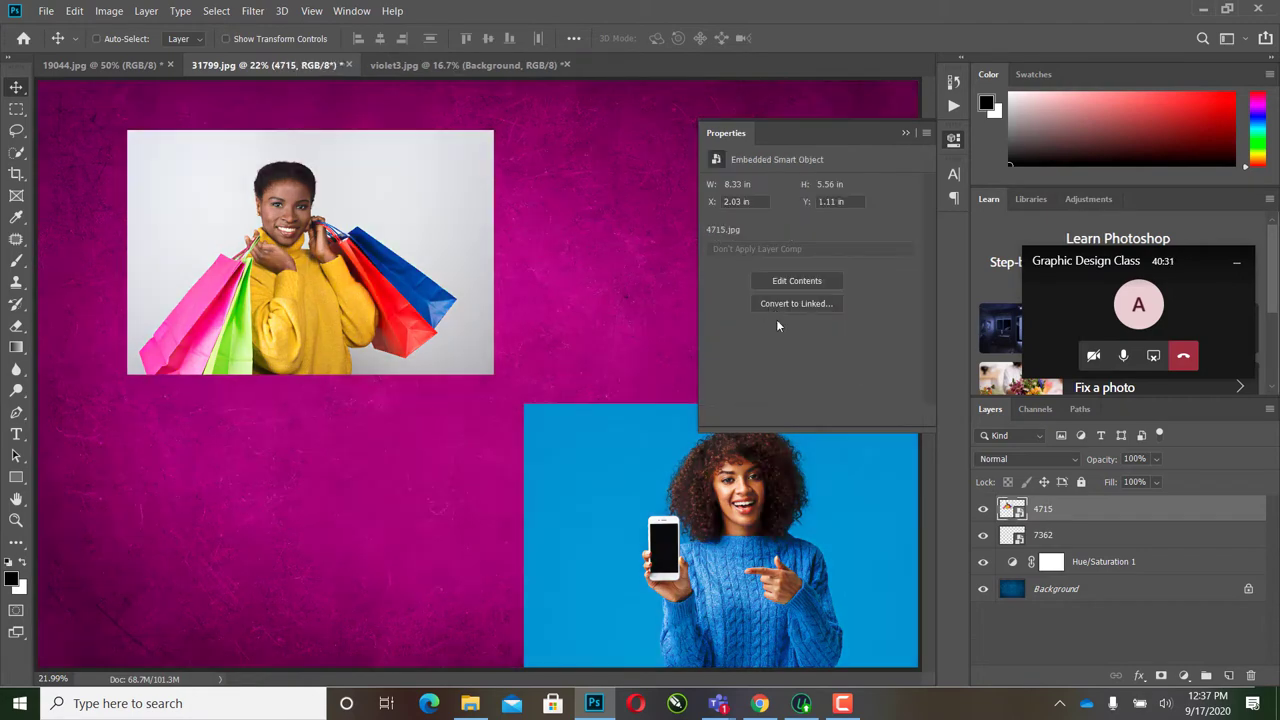
Step: Switch to the violet3 document, select its Hue/Saturation layer, and review the available layer styles without applying one
left_click(487, 65)
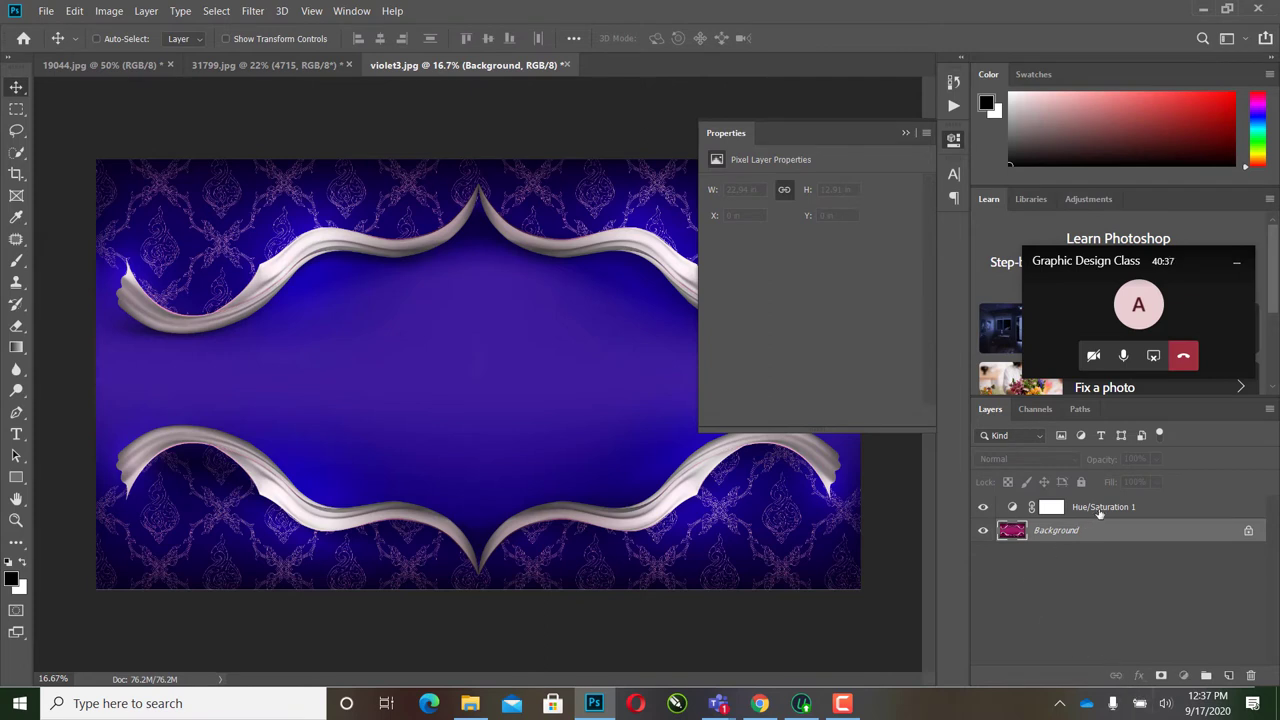
left_click(1100, 511)
left_click(1142, 676)
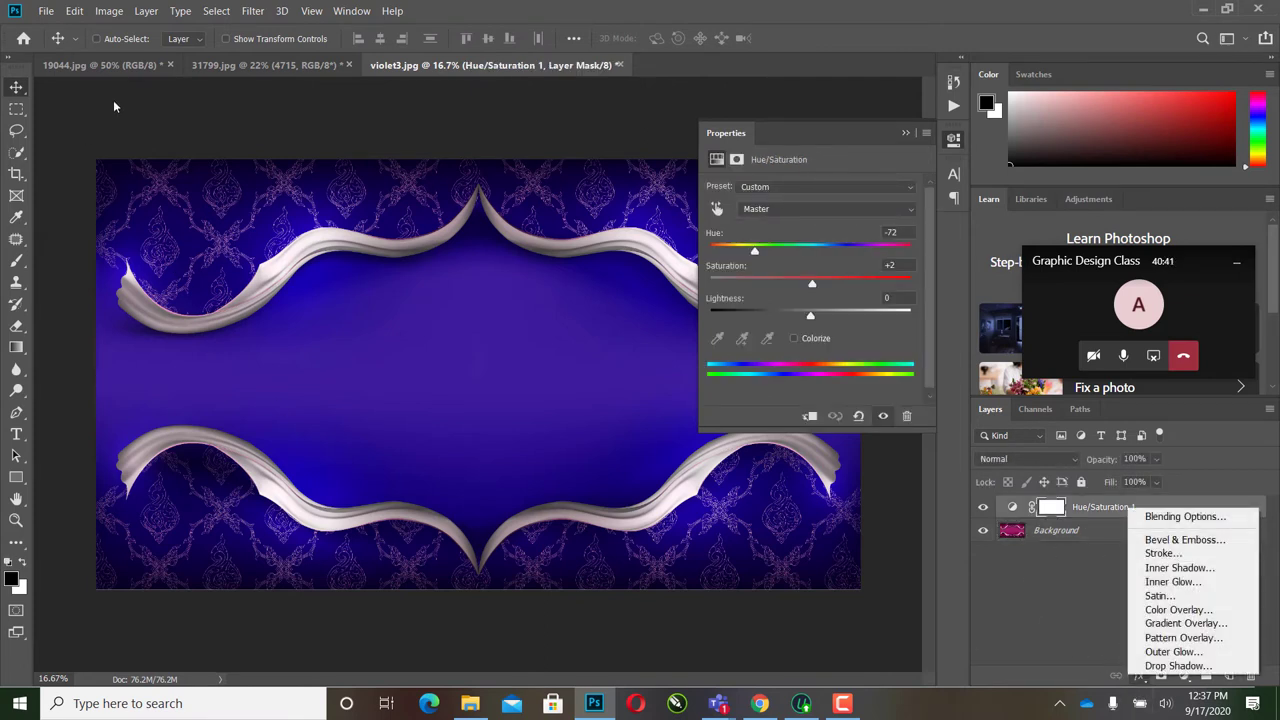
left_click(585, 37)
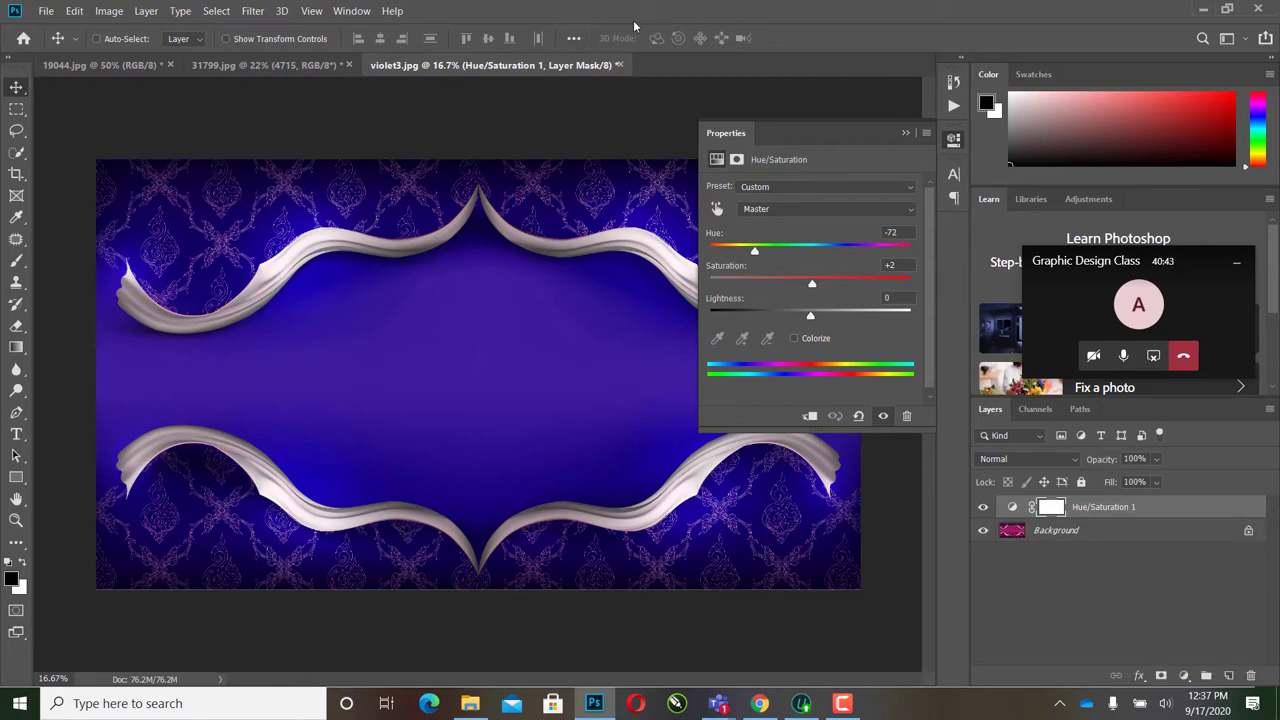
left_click(1140, 676)
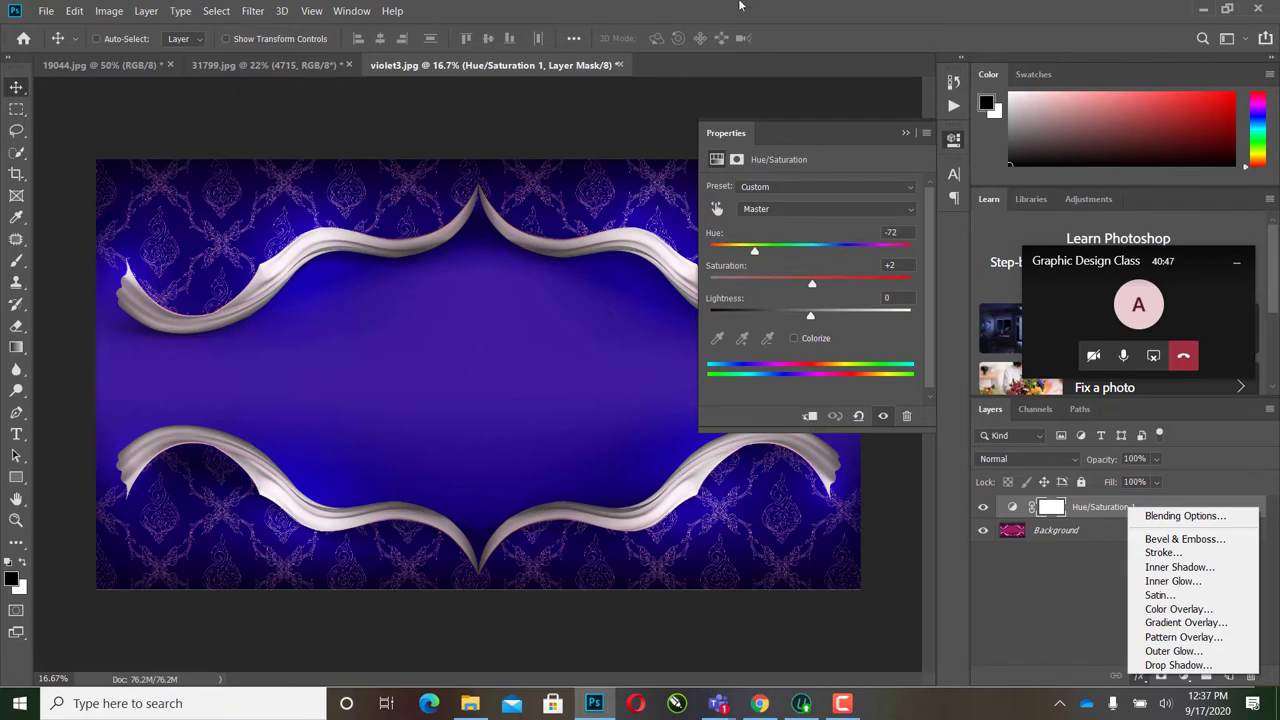
key("Escape")
Step: Start a Lorem Ipsum text layer in white Montserrat Black near the centre of the violet3 background at 60 pt
left_click(16, 434)
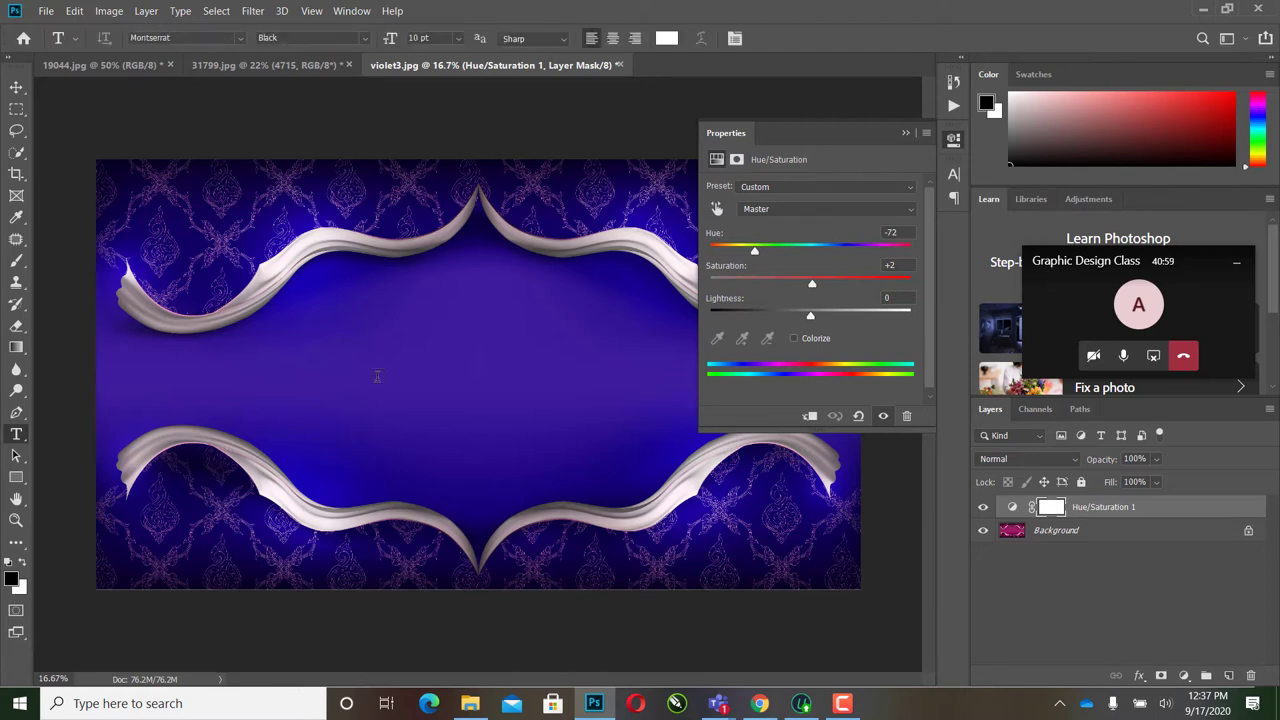
left_click(377, 376)
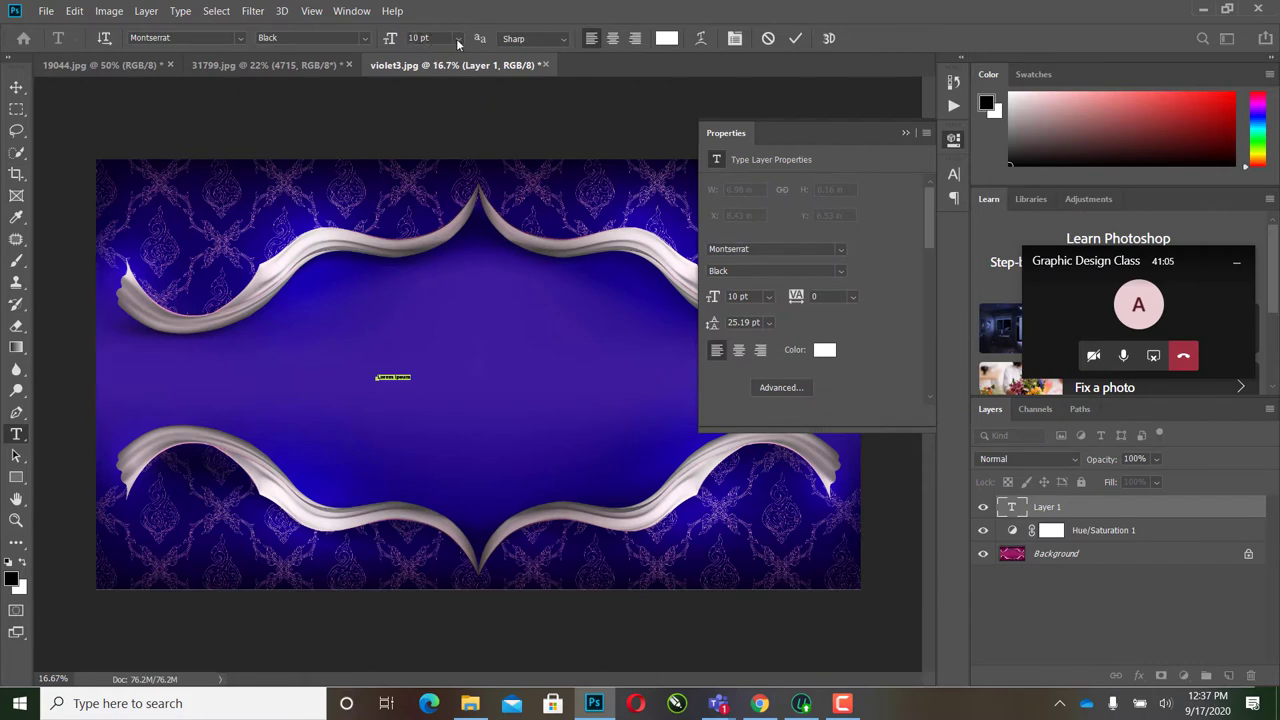
left_click(458, 38)
left_click(445, 228)
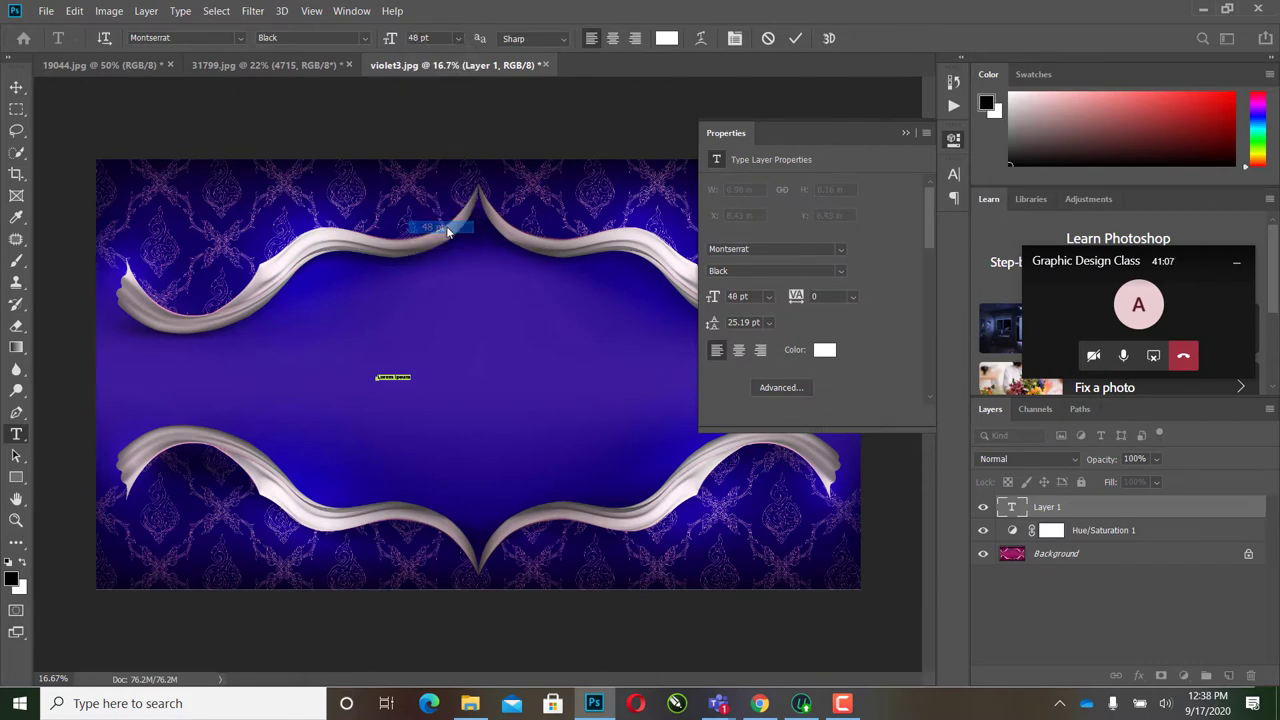
left_click(458, 38)
left_click(440, 238)
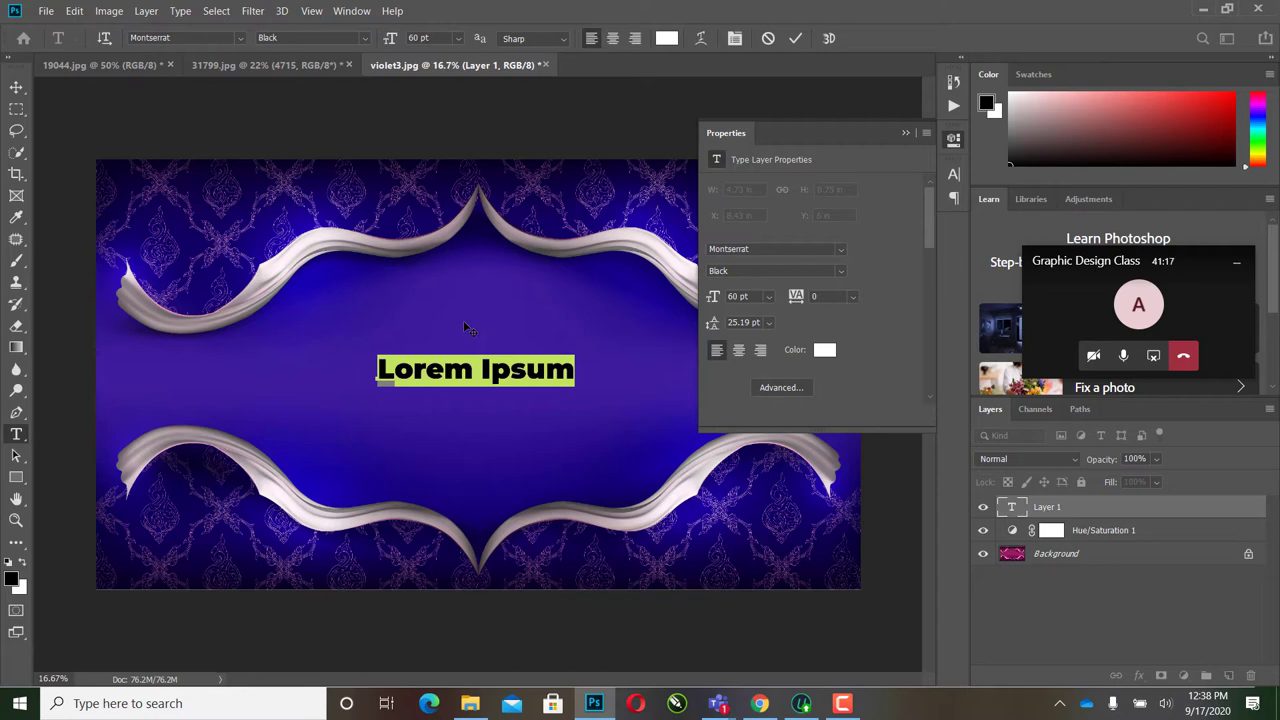
Step: Replace the Lorem Ipsum placeholder with a first name in capitals and commit the text
type("ADWOA")
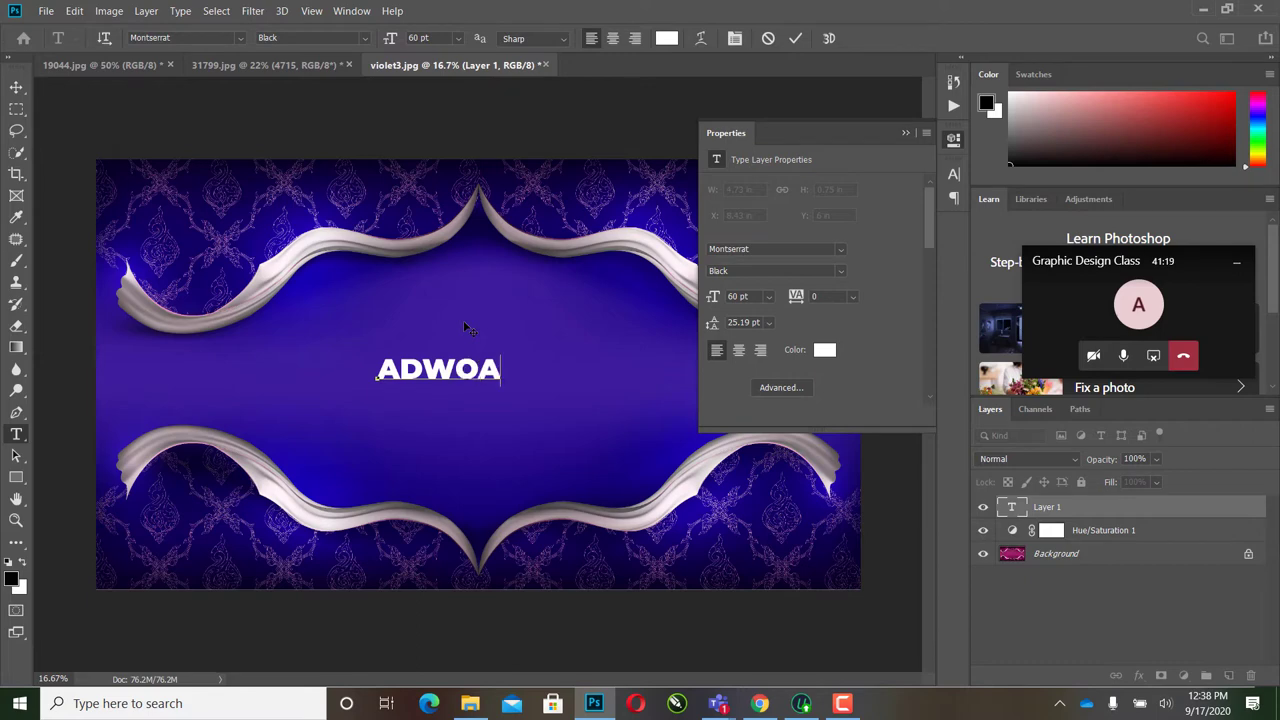
left_click(16, 87)
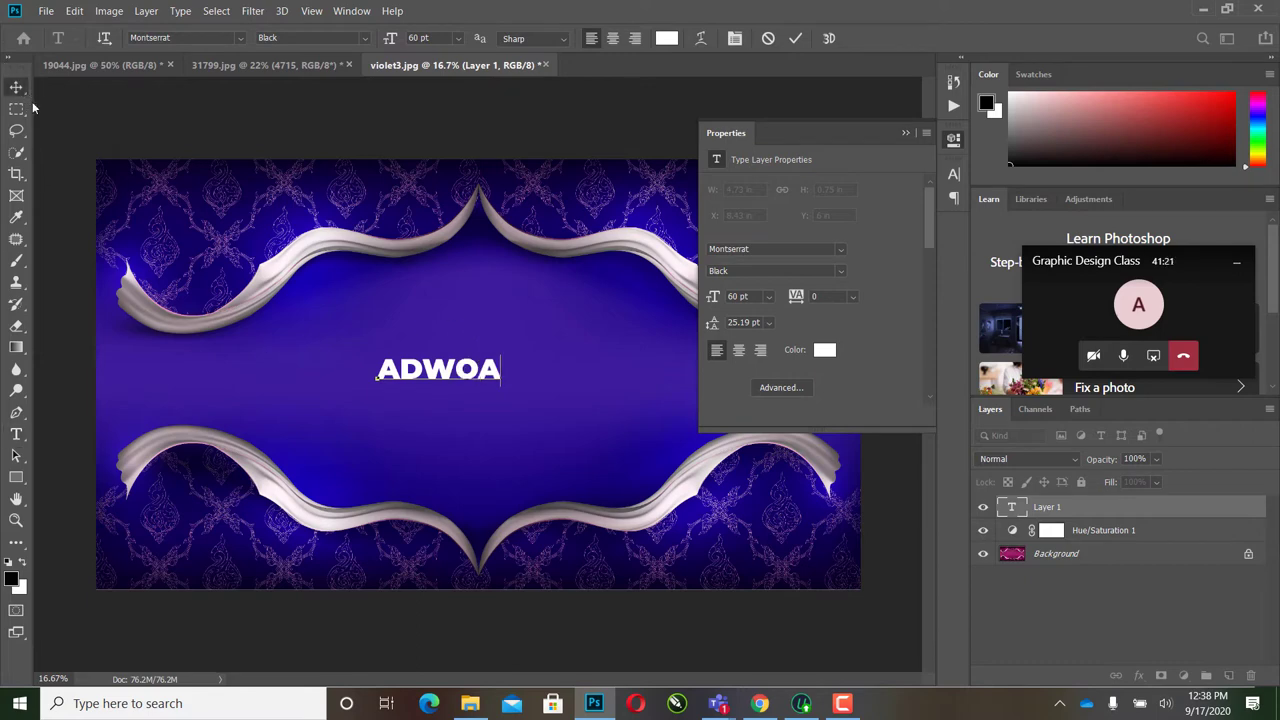
key("ctrl")
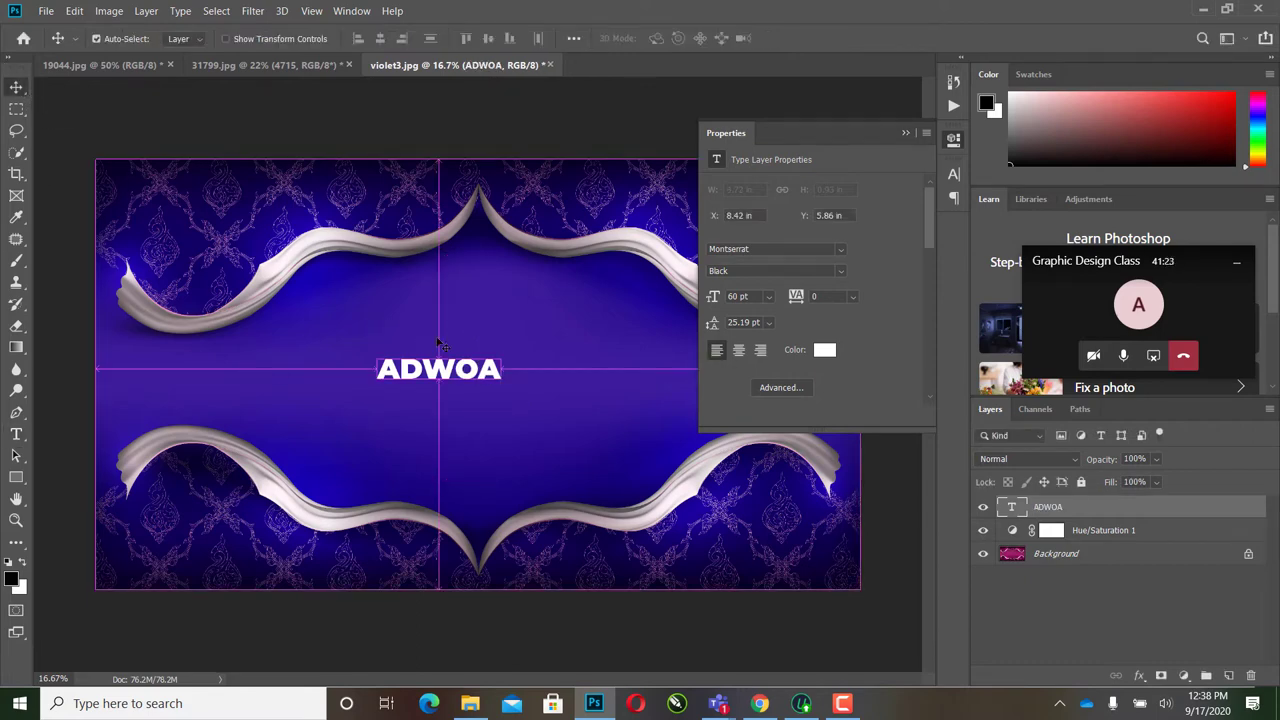
Step: Scale the name text up proportionally from its centre to about 314%
key("ctrl+t")
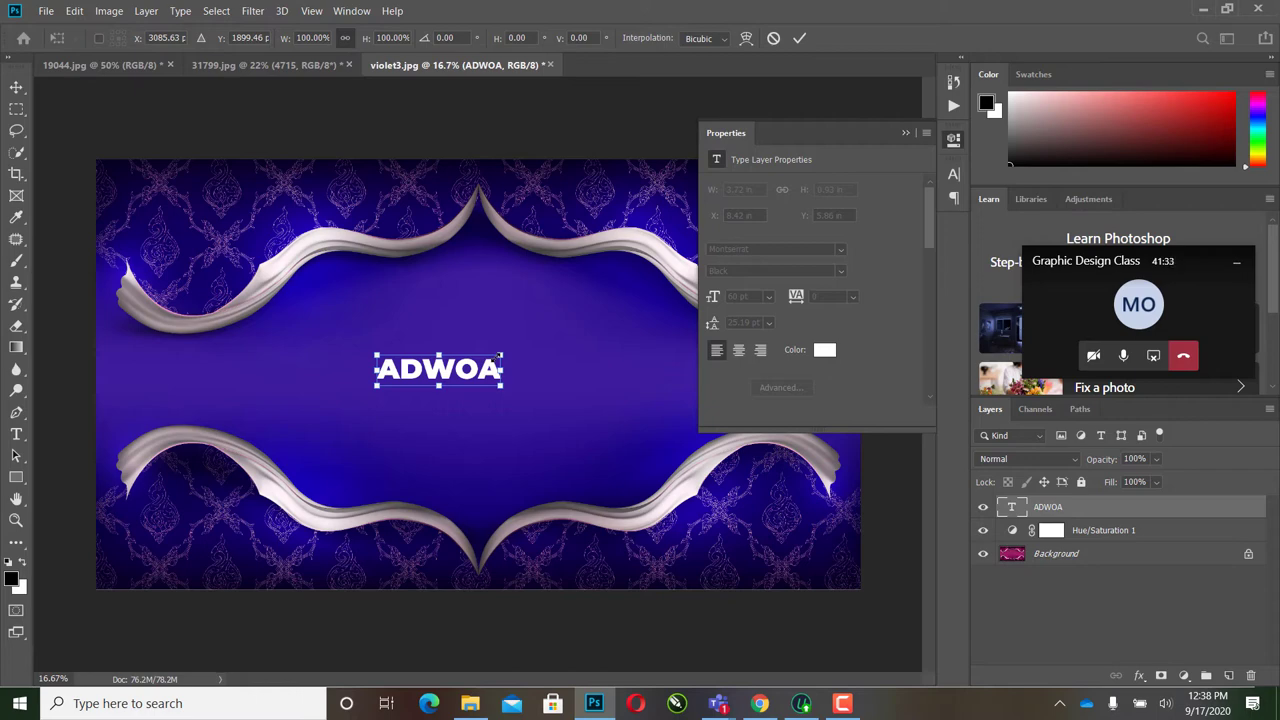
left_click(16, 87)
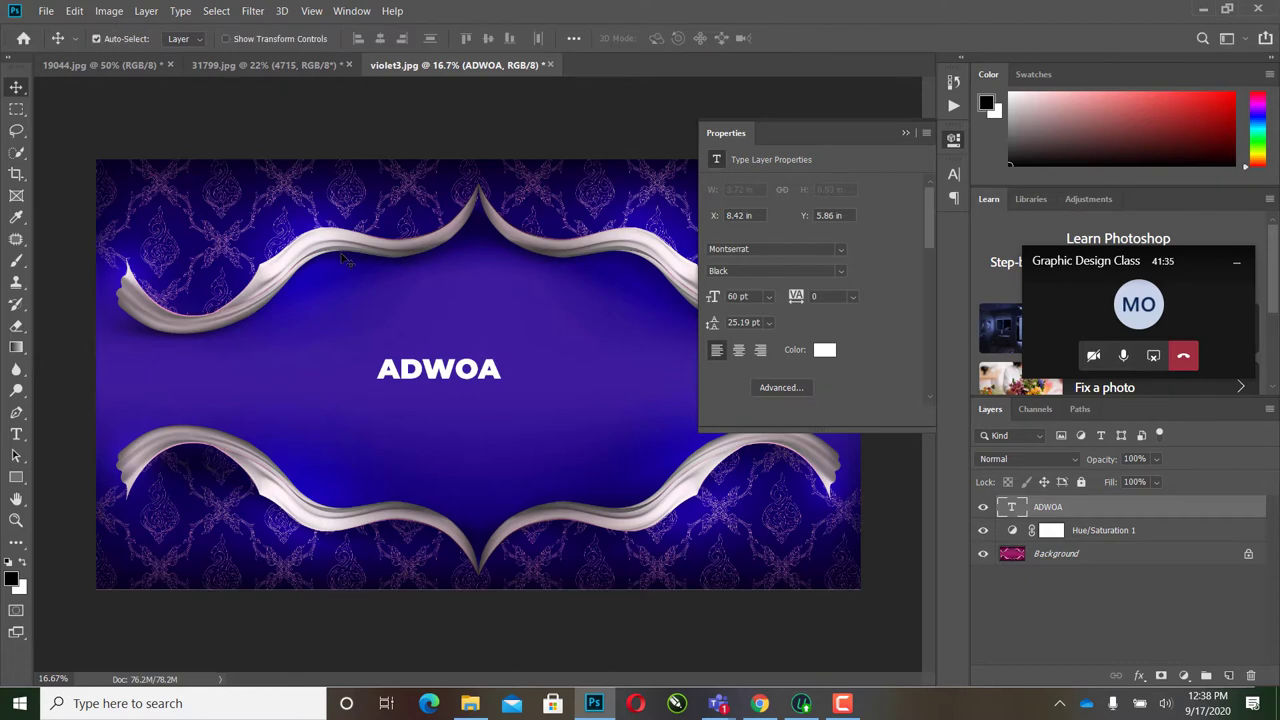
key("ctrl+t")
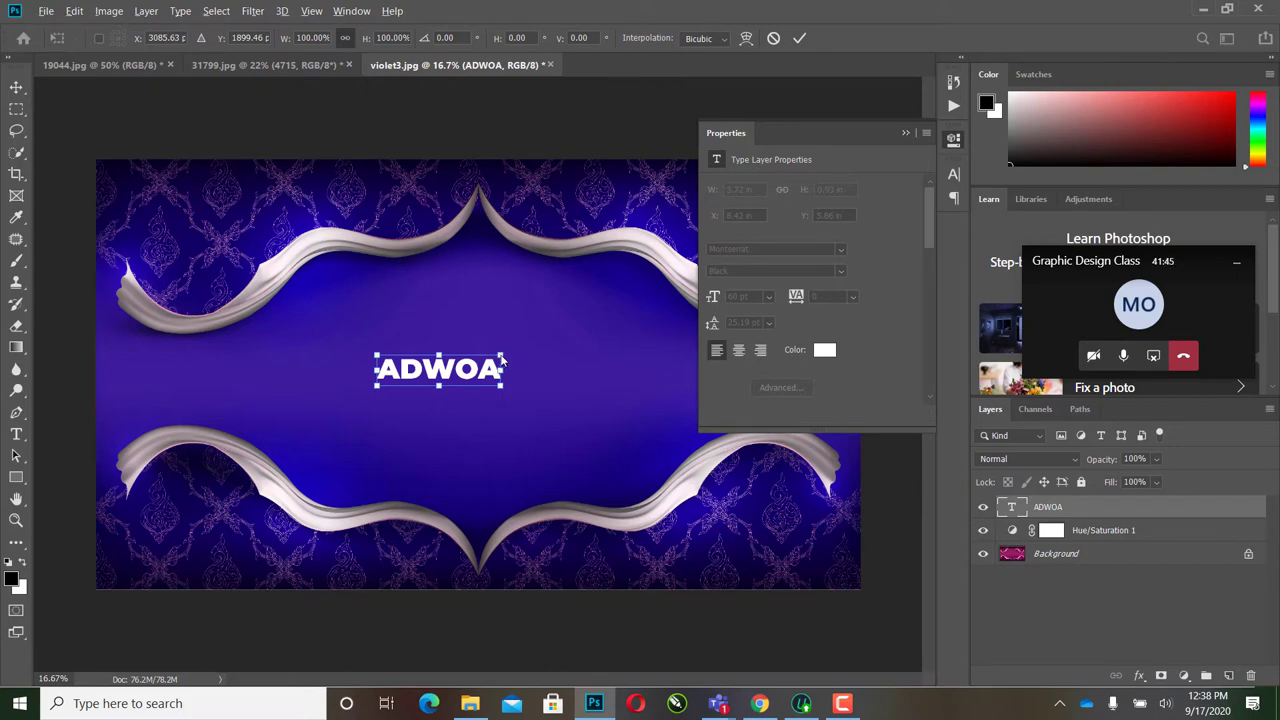
left_click_drag(520, 344, 628, 297)
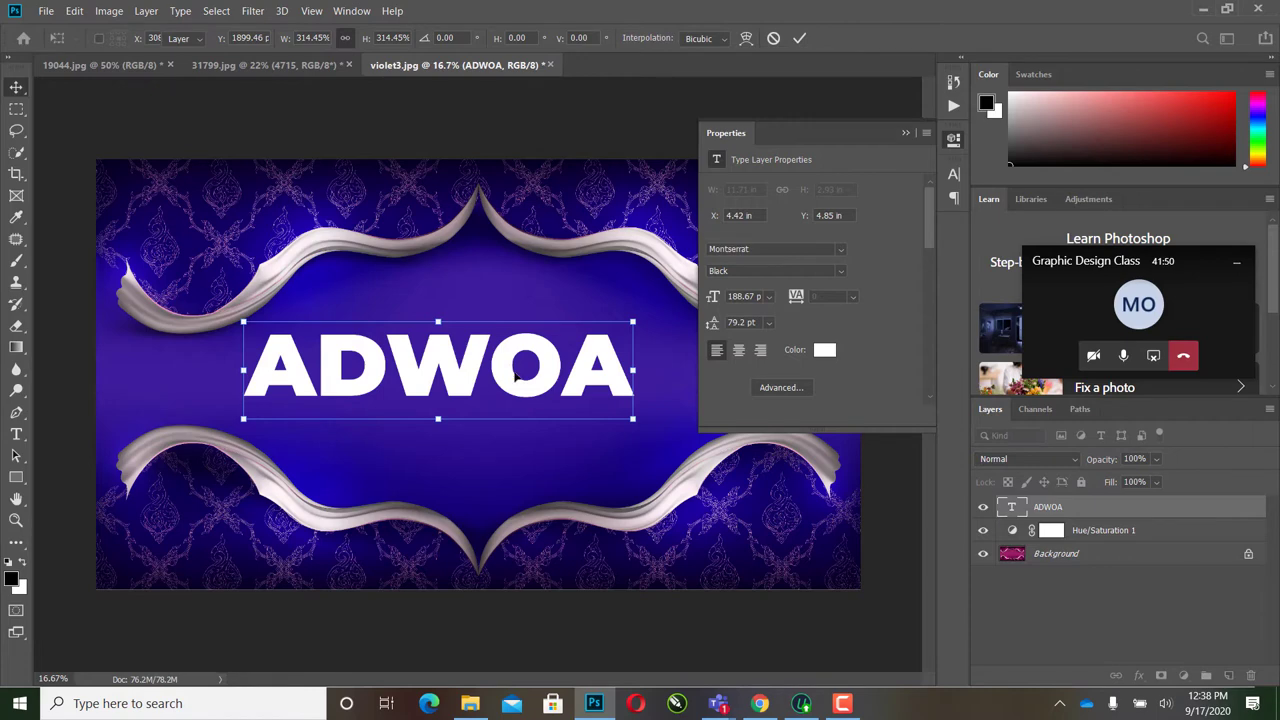
key("Return")
Step: Move the enlarged name up and to the right within the ornamental frame, to about X 5.89 in, Y 3.98 in
key("t")
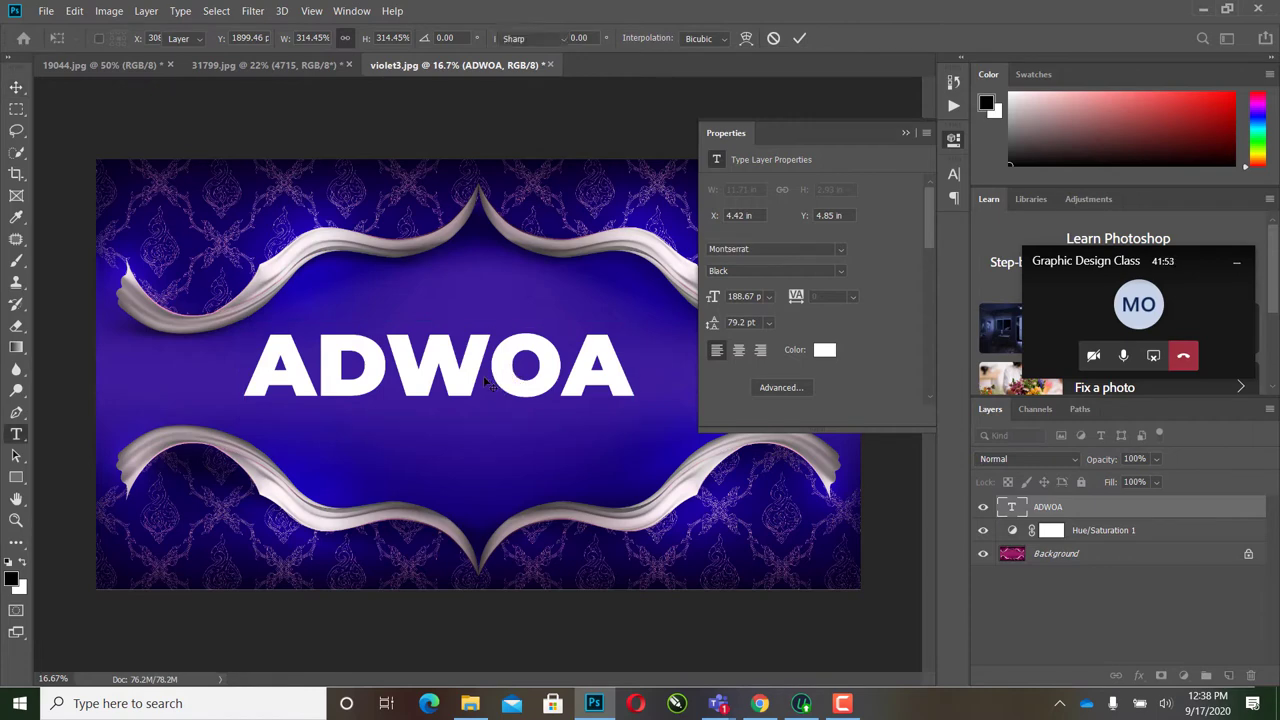
double_click(478, 372)
left_click(490, 370)
left_click(16, 87)
left_click_drag(330, 358, 372, 321)
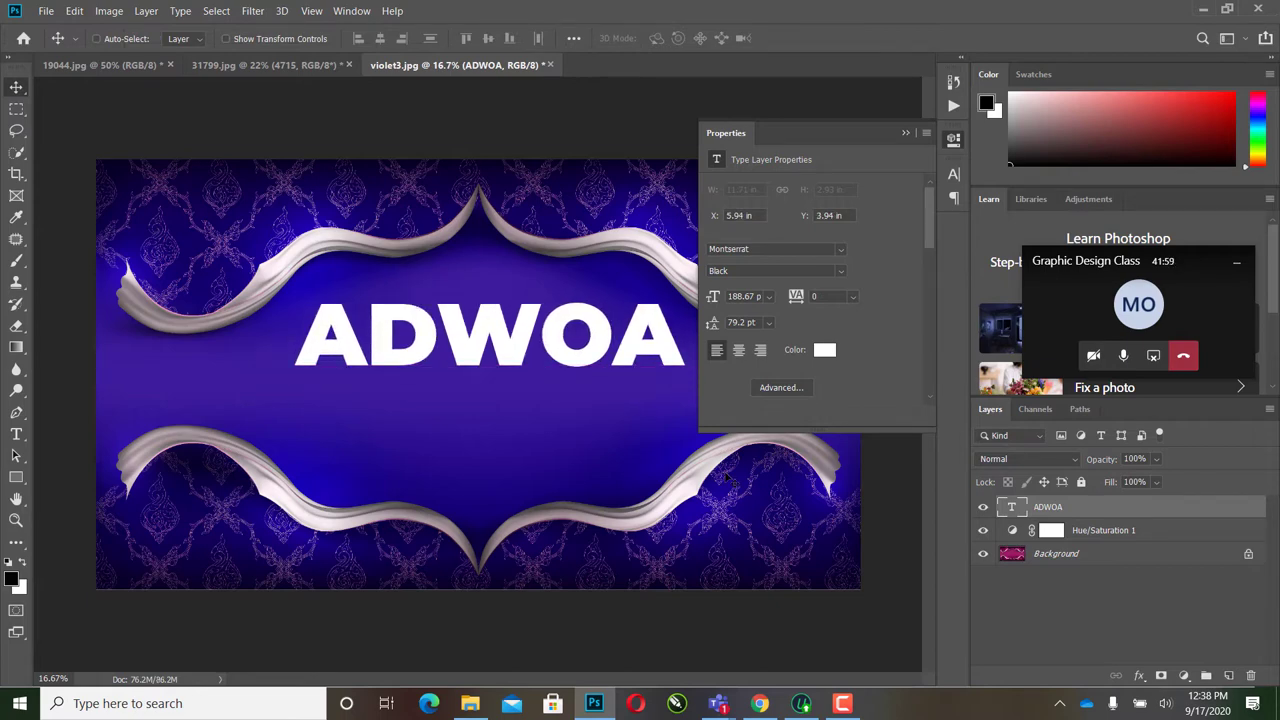
left_click_drag(413, 330, 407, 320)
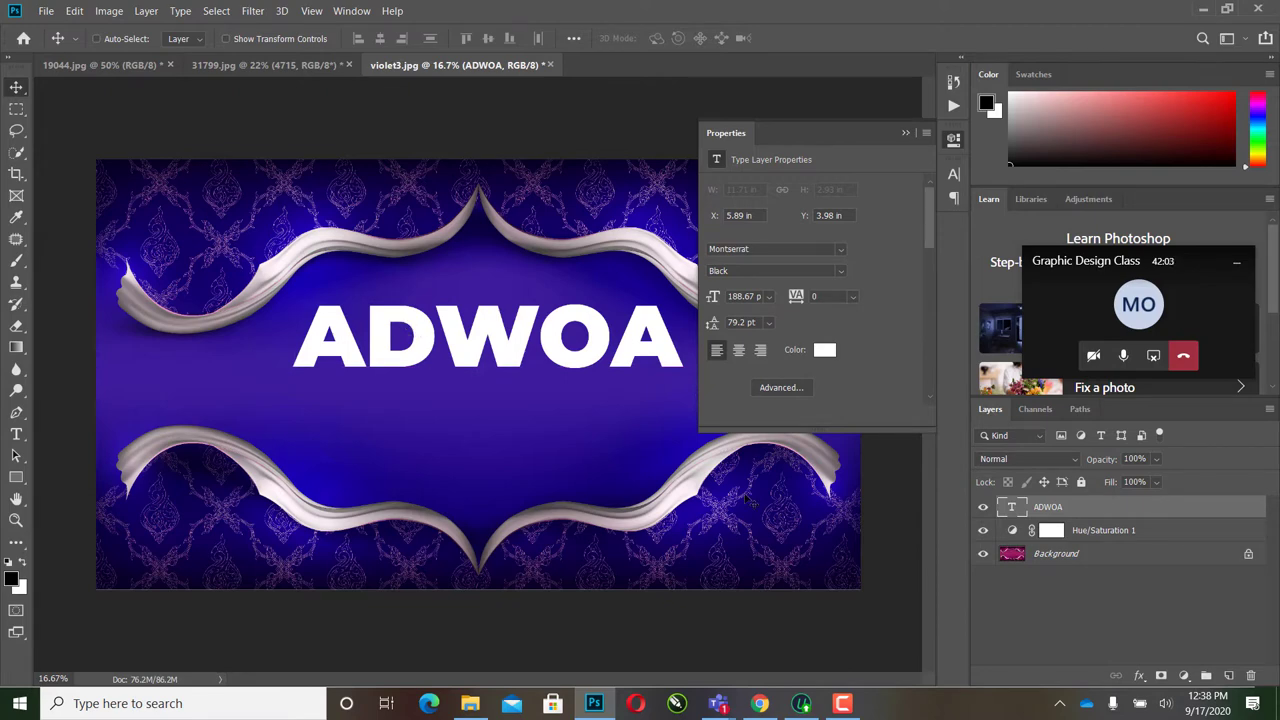
Step: Add a Color Overlay layer style to the name text and set its colour to golden yellow
left_click(1140, 676)
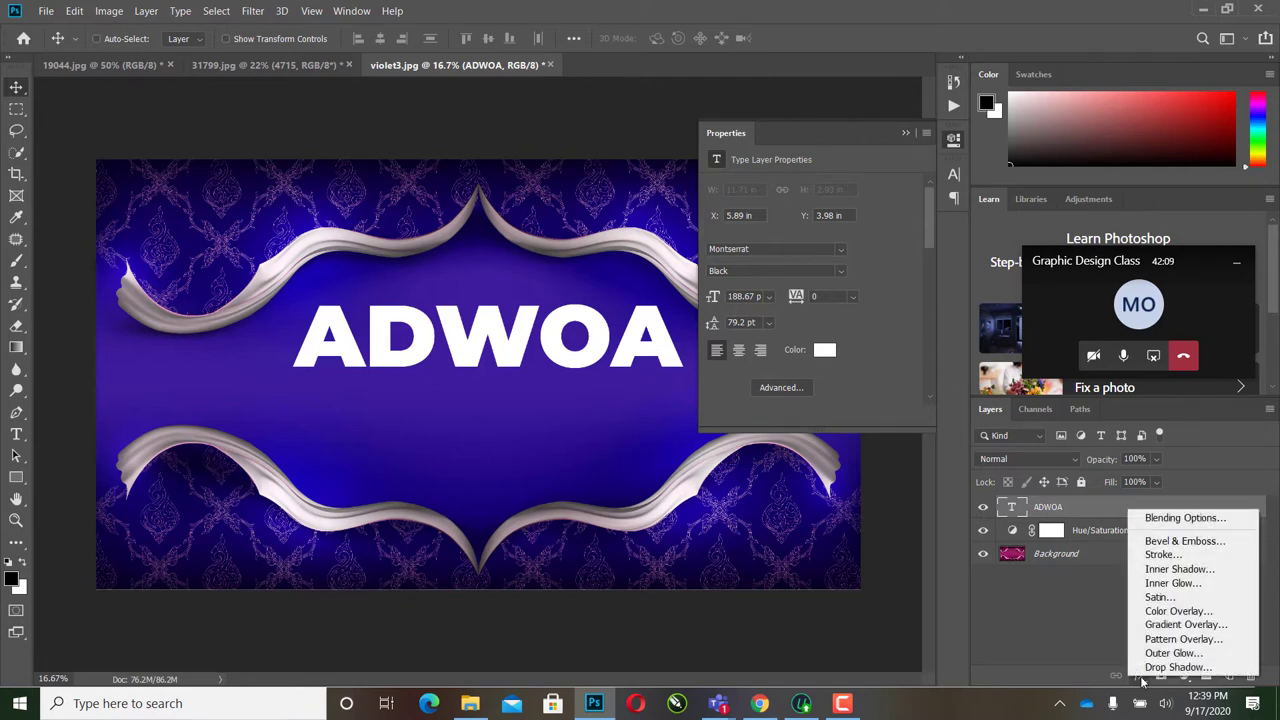
left_click(1155, 612)
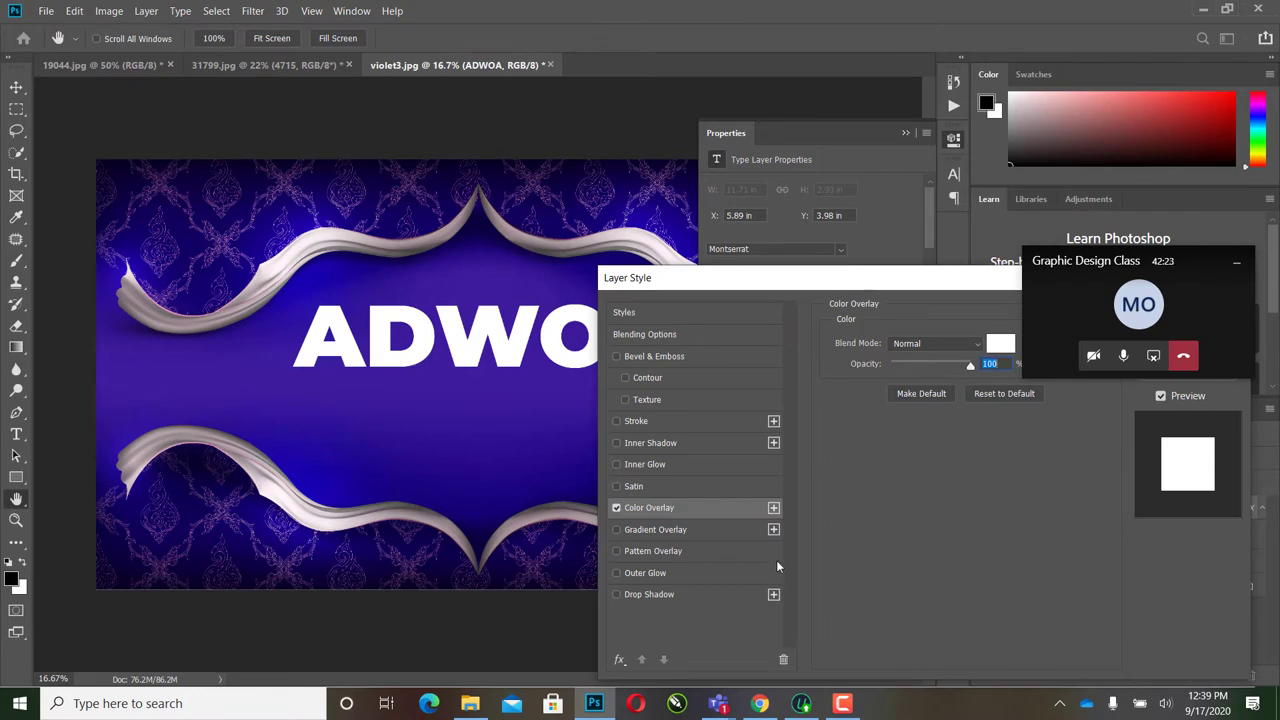
left_click(1000, 344)
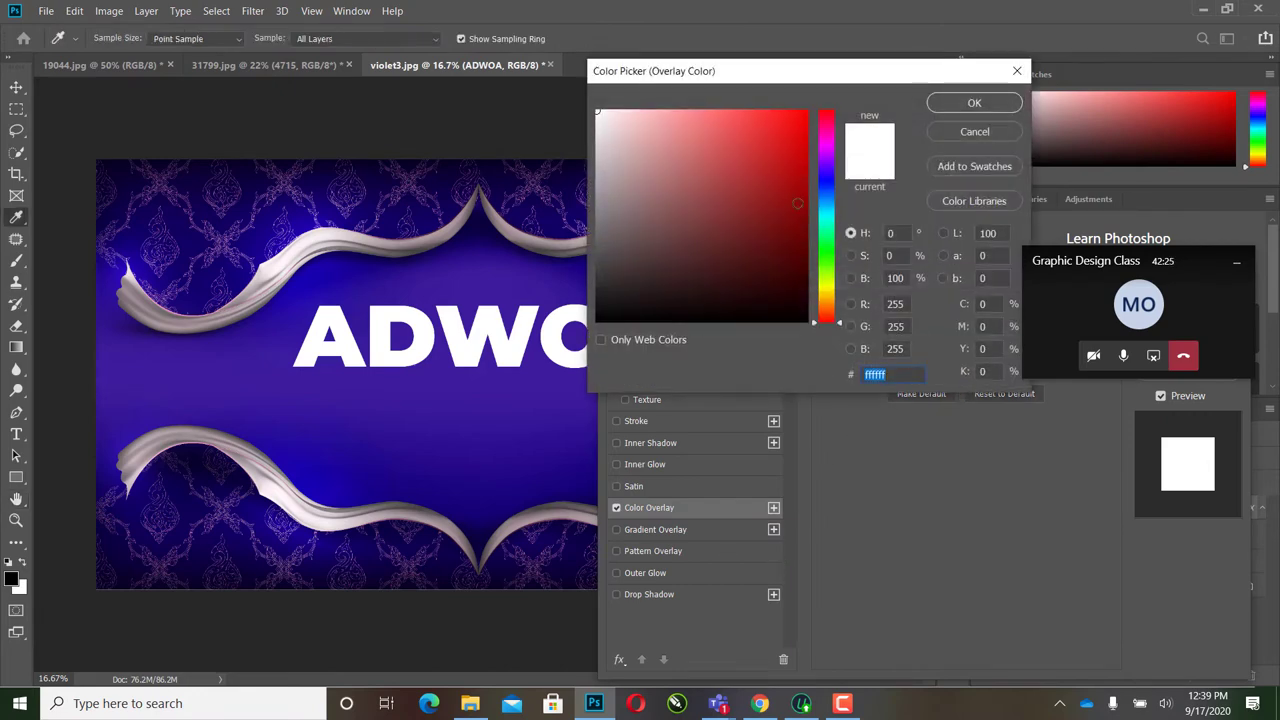
left_click(771, 182)
left_click(681, 151)
left_click(826, 292)
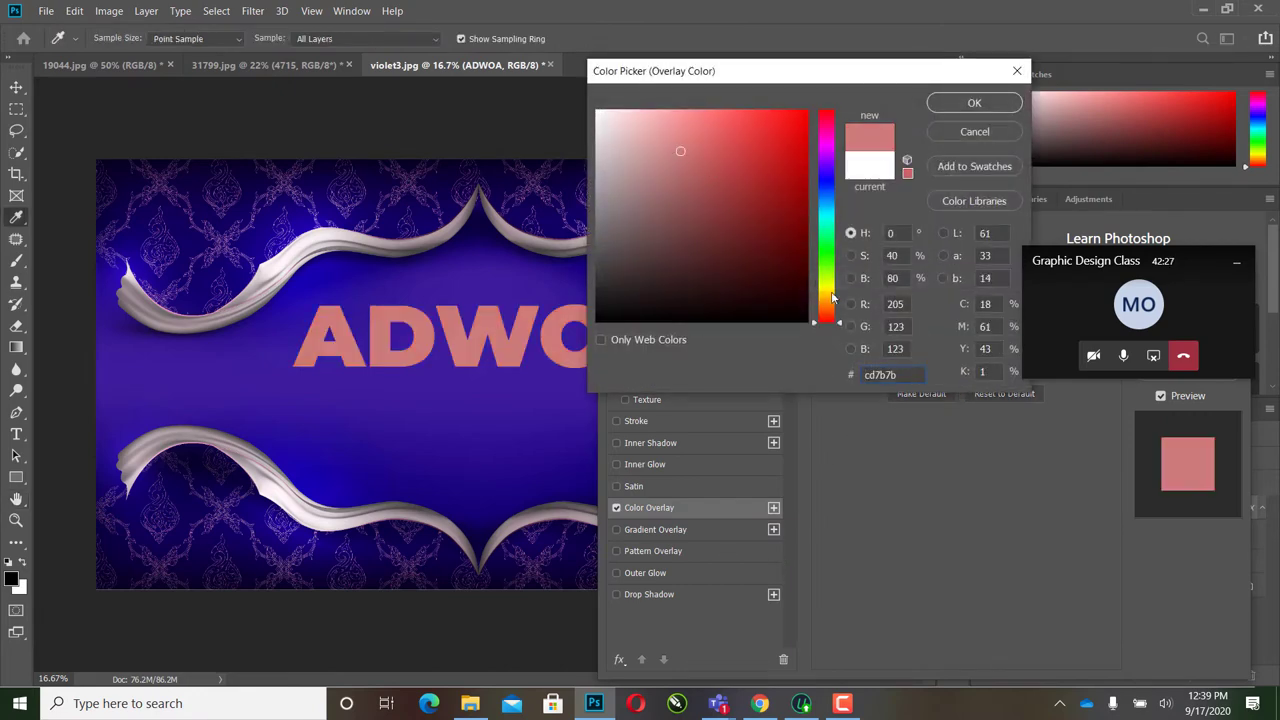
left_click(780, 171)
left_click(790, 136)
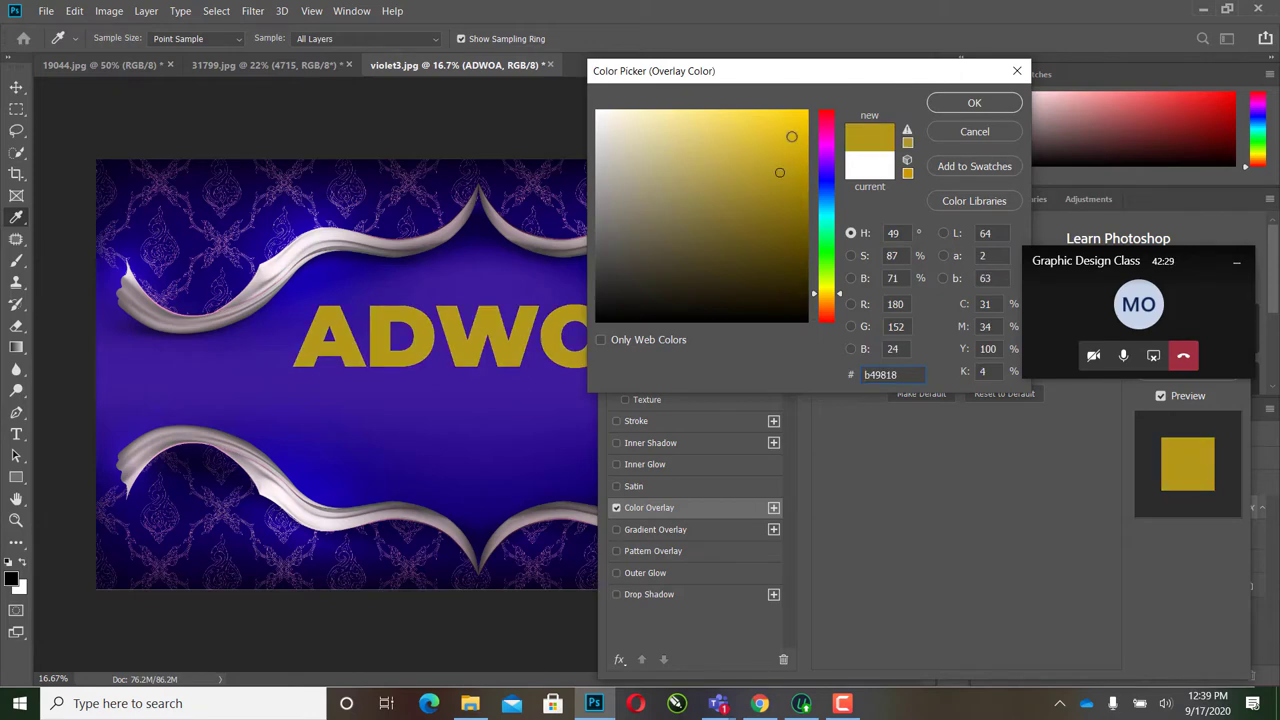
left_click(974, 103)
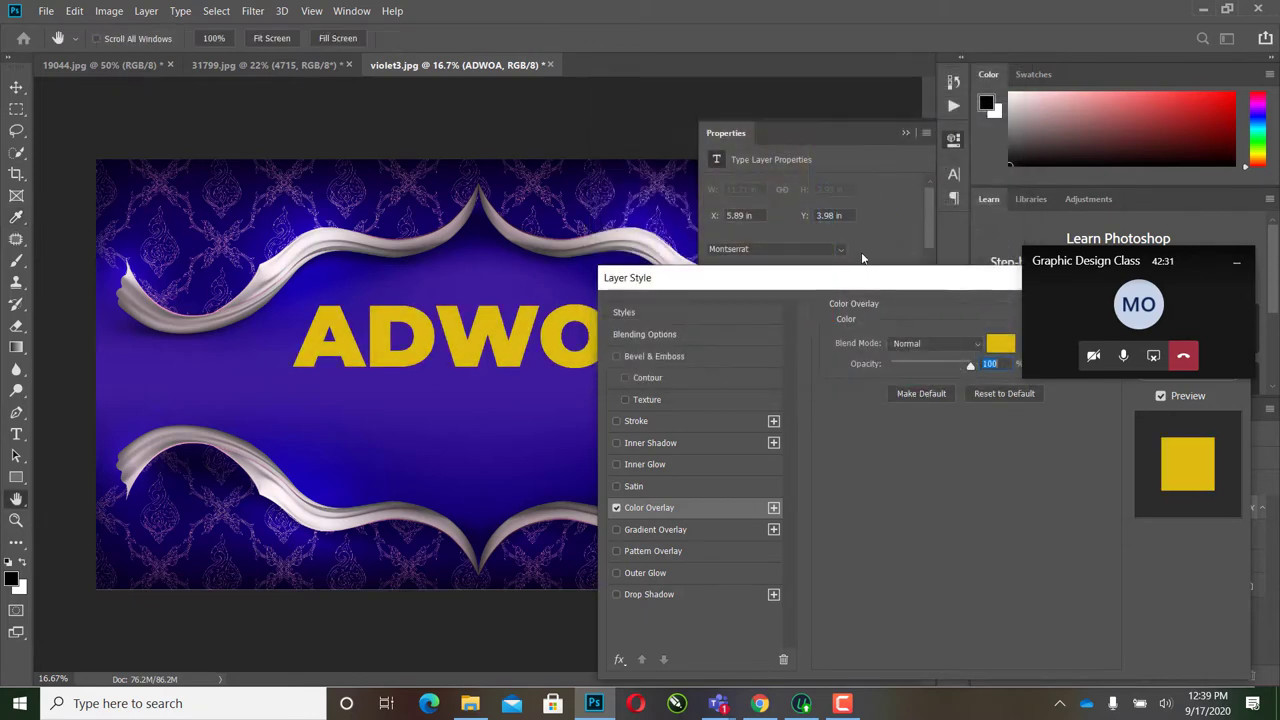
Step: Enable a Drop Shadow on the name text alongside the Color Overlay and open the shadow's settings
left_click_drag(793, 276, 674, 202)
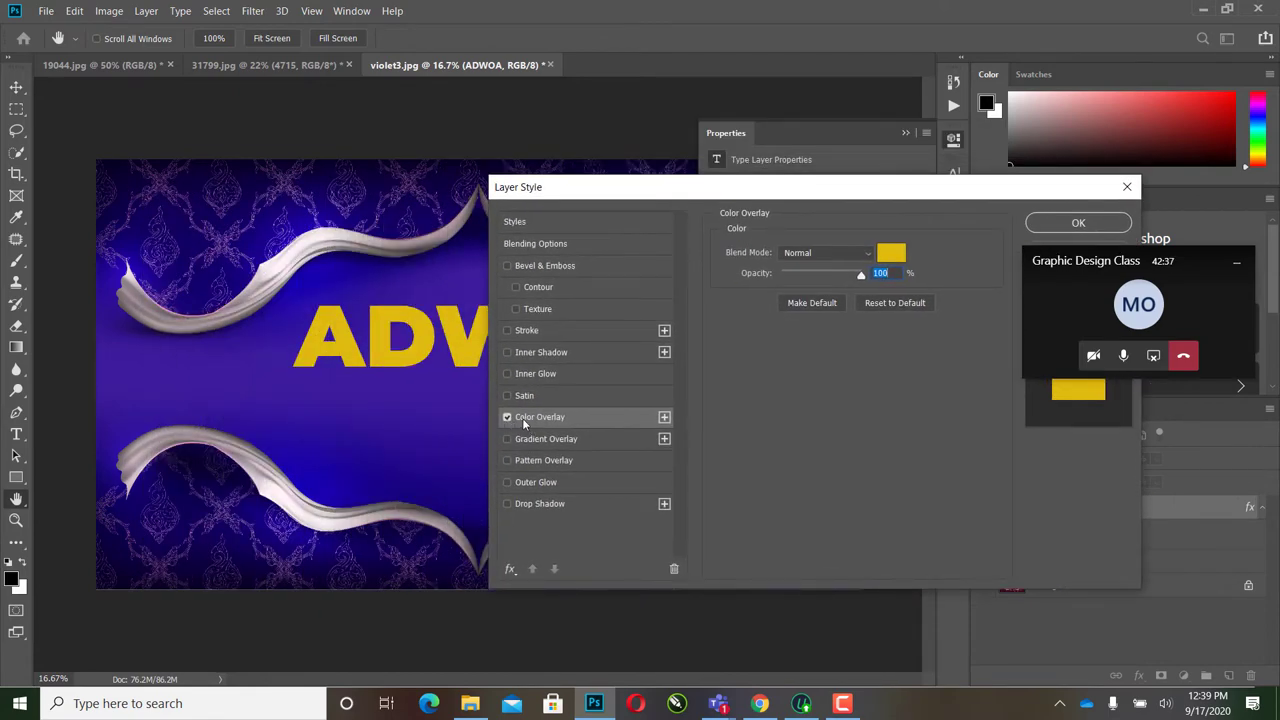
left_click_drag(650, 200, 817, 197)
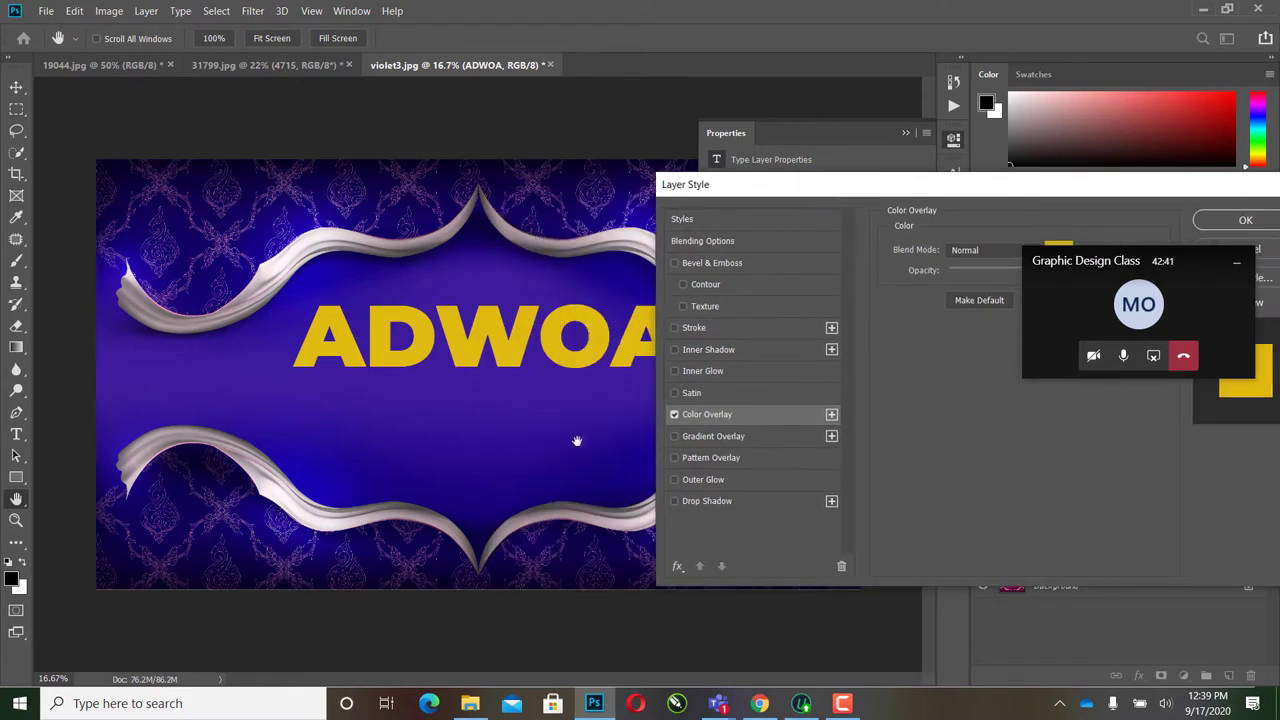
left_click(674, 502)
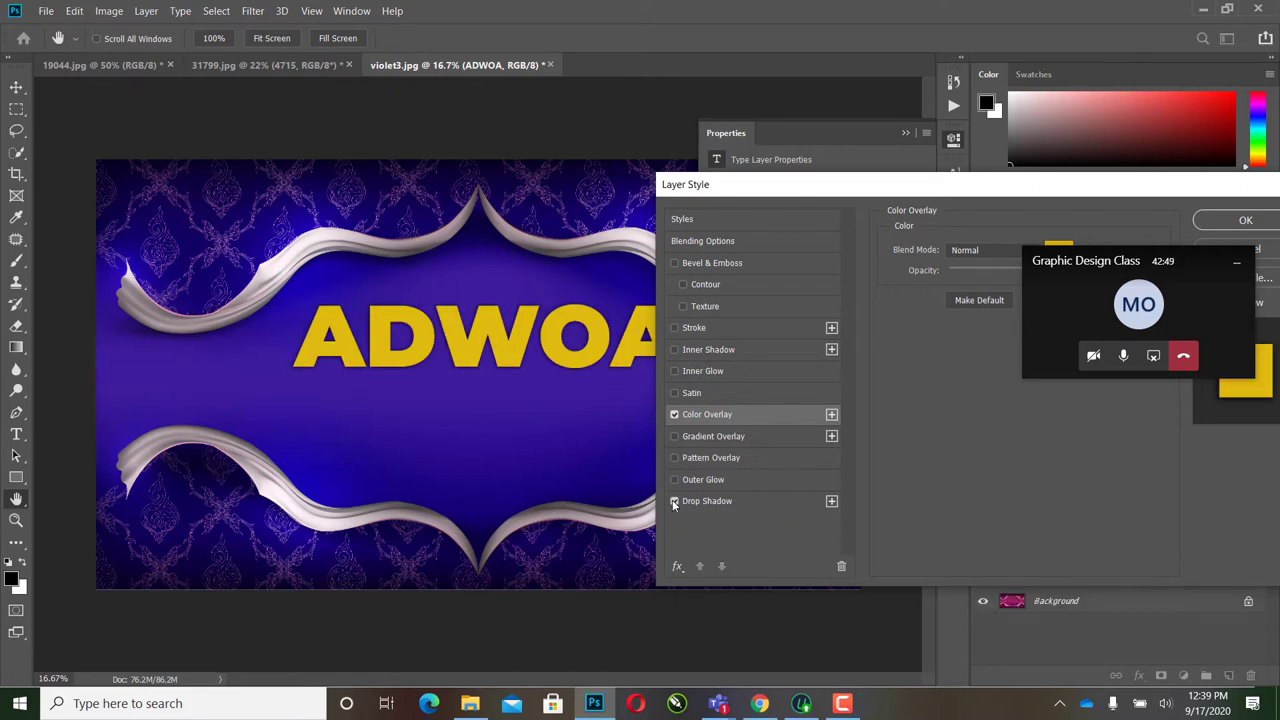
left_click(710, 502)
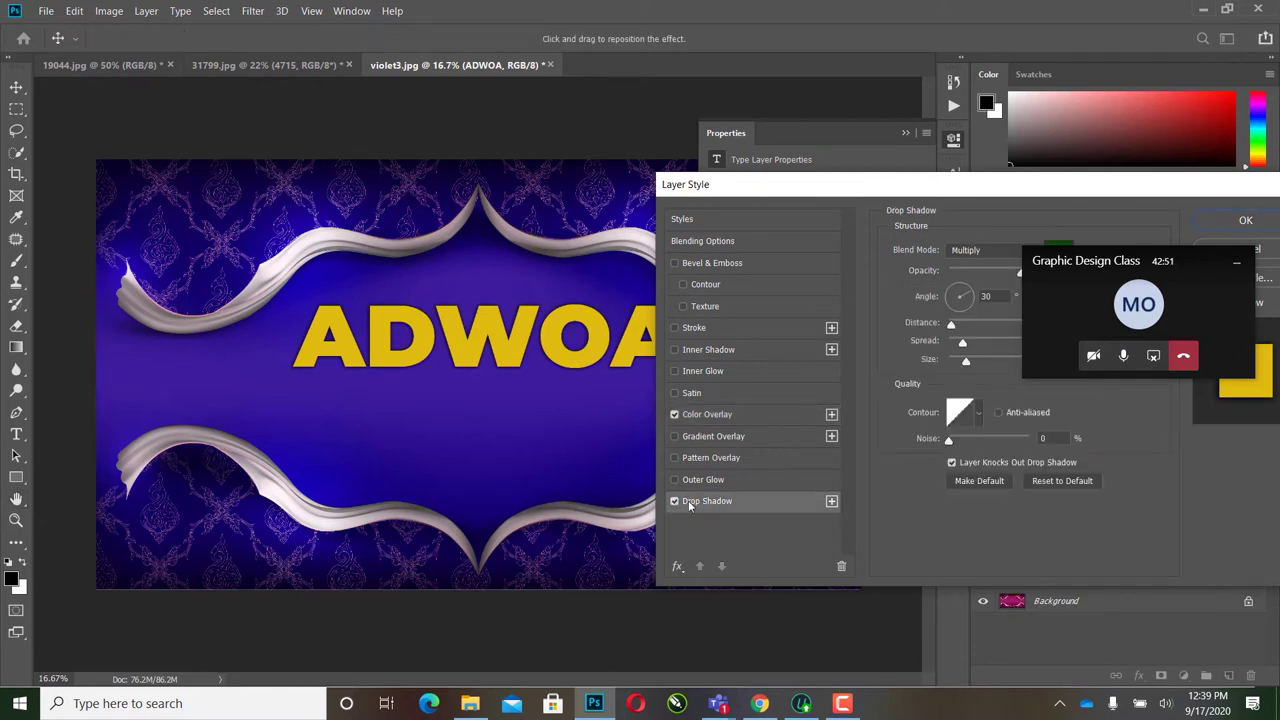
left_click(707, 414)
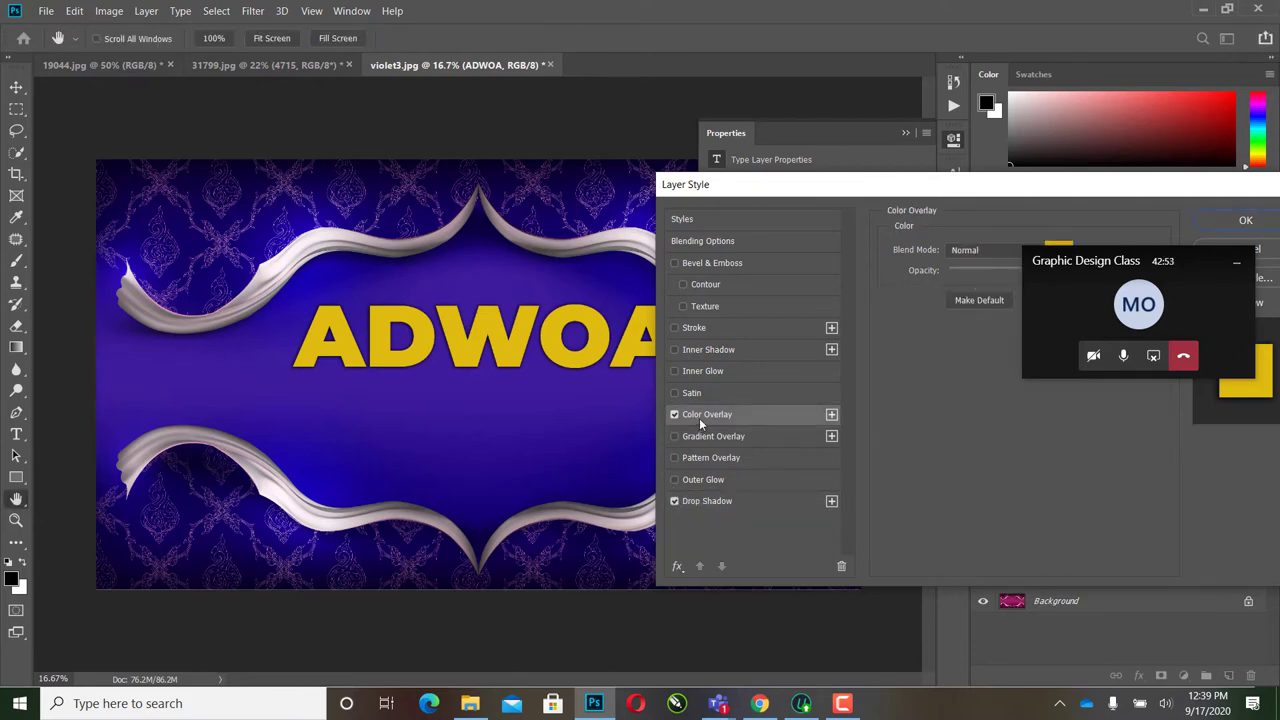
left_click_drag(782, 185, 581, 180)
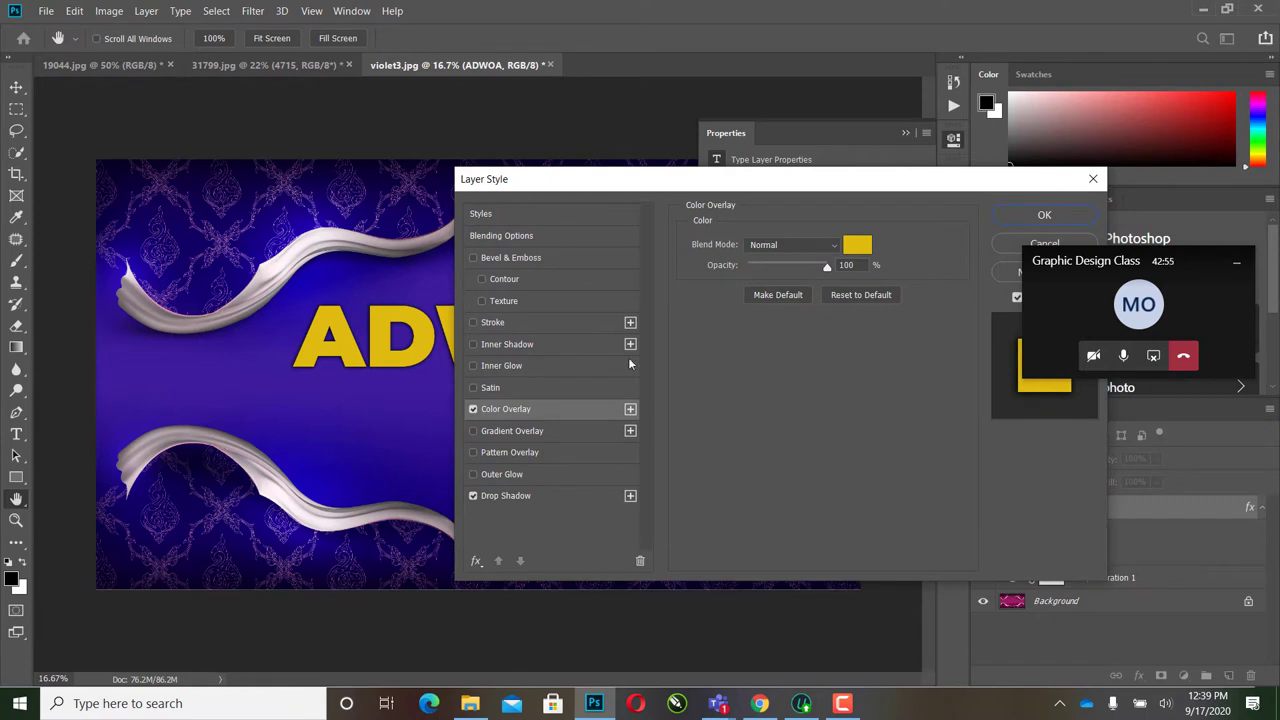
left_click(506, 497)
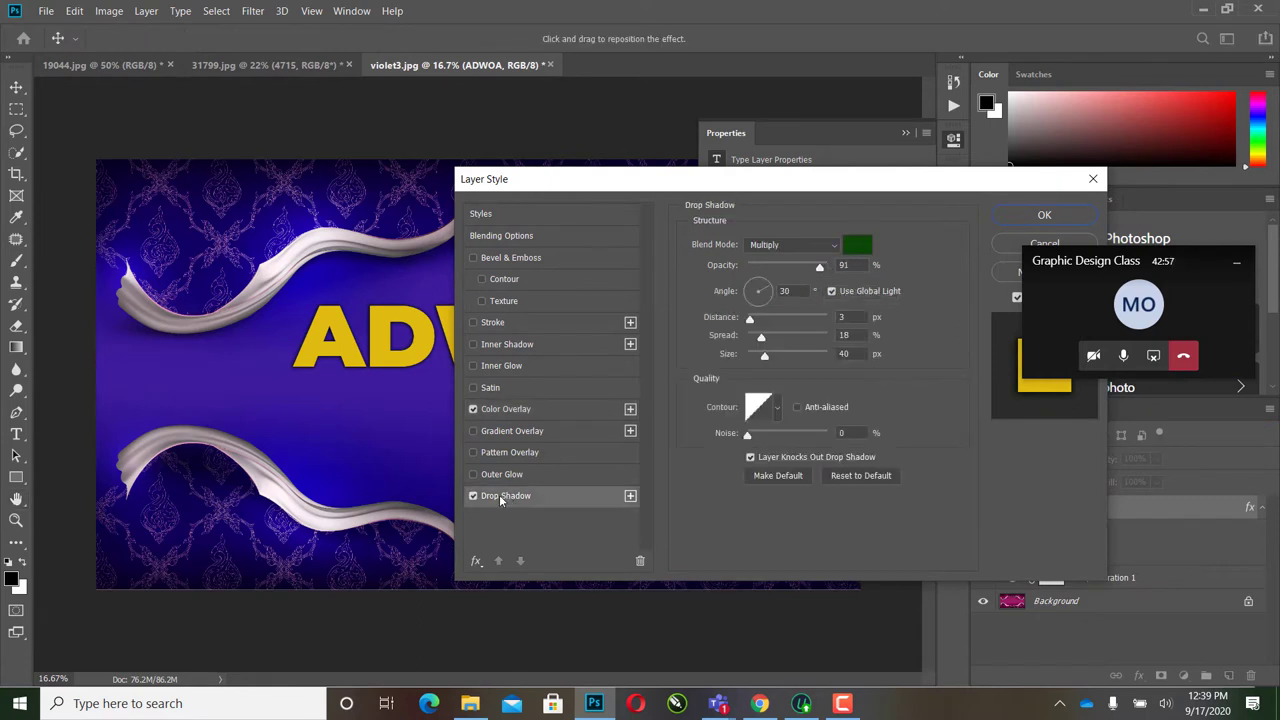
Step: Toggle the Drop Shadow off and on to compare its effect, and return to its settings
left_click(473, 497)
left_click(473, 497)
left_click(497, 410)
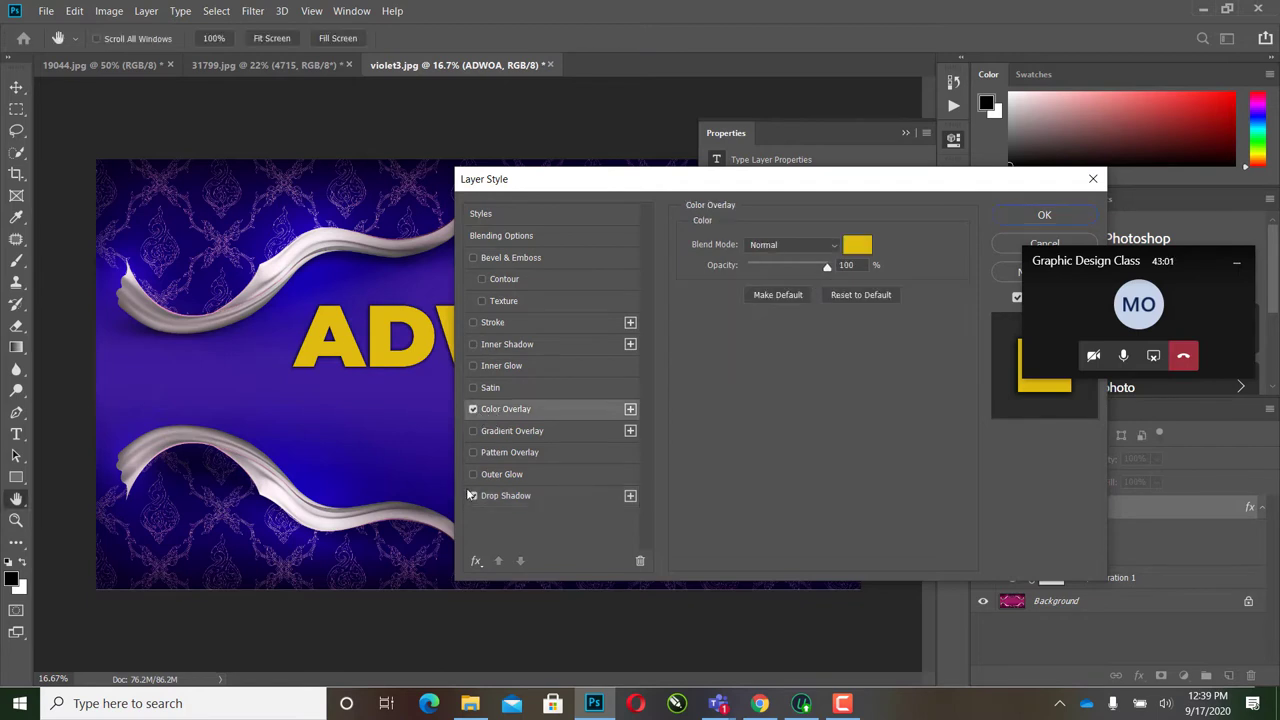
left_click(473, 497)
left_click(473, 497)
left_click(522, 494)
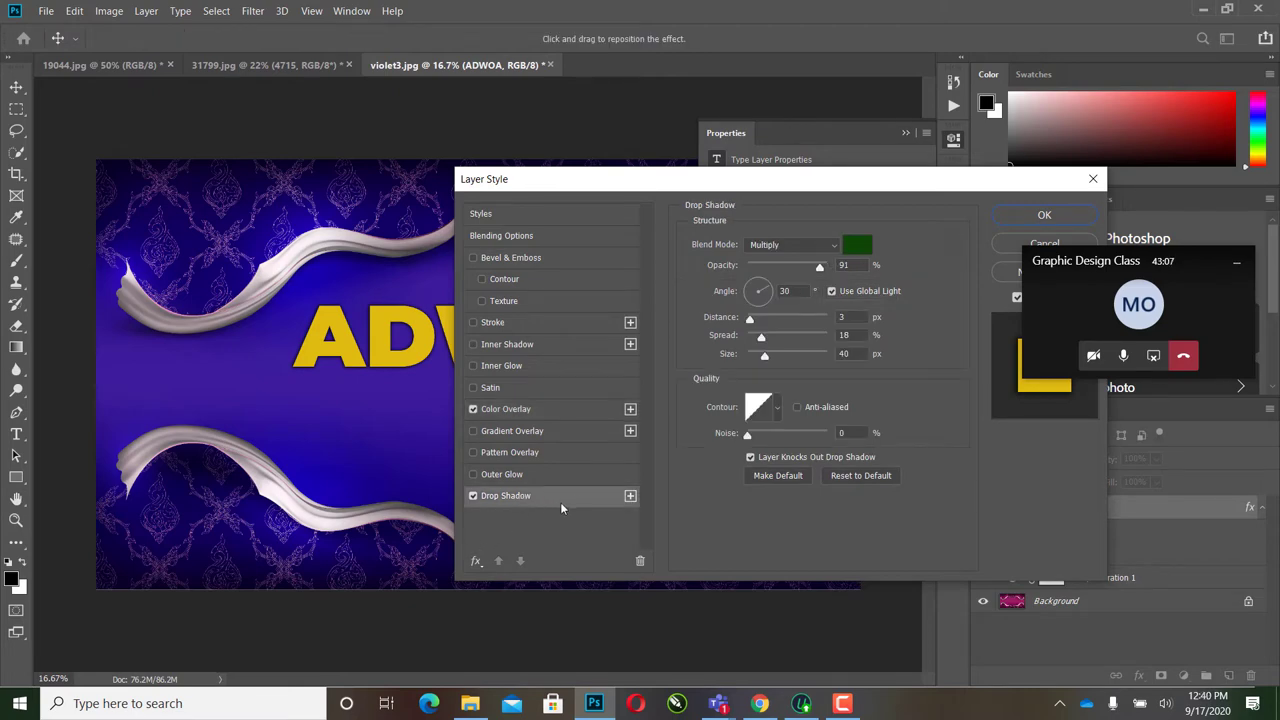
Step: Try several blend modes on the drop shadow, including Soft Light, and return it to Multiply
left_click_drag(790, 190, 891, 223)
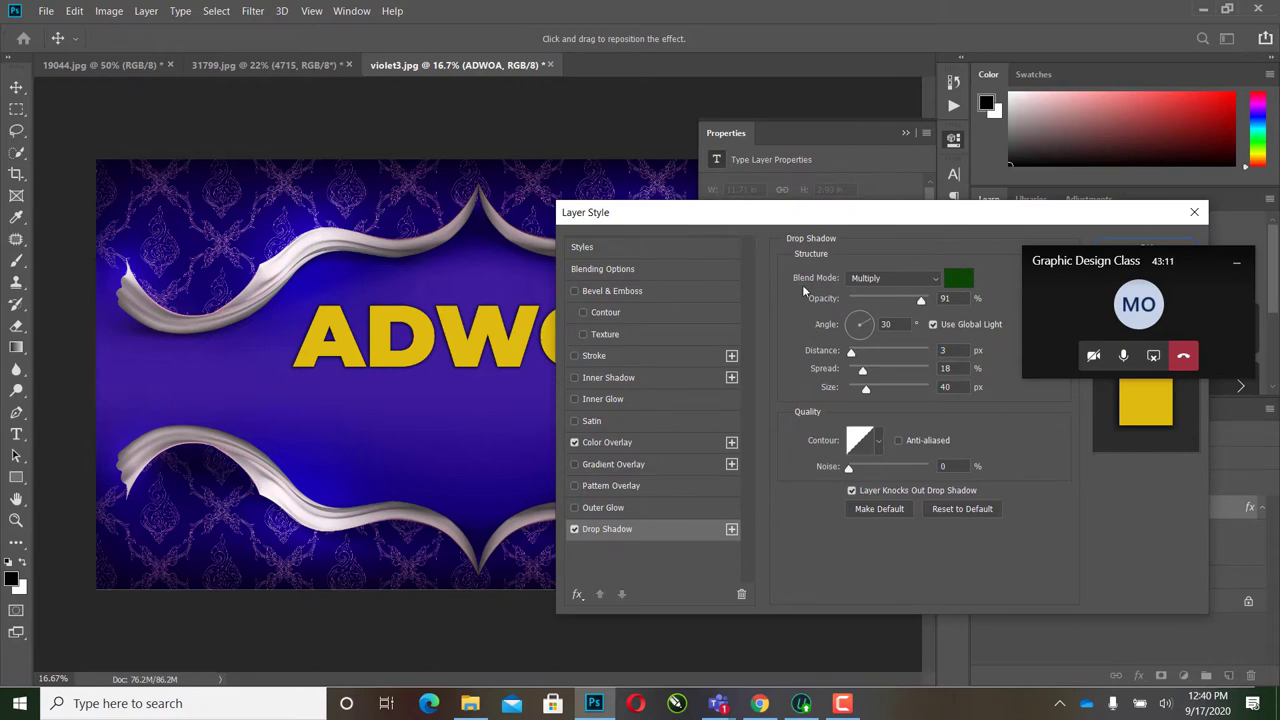
left_click(929, 278)
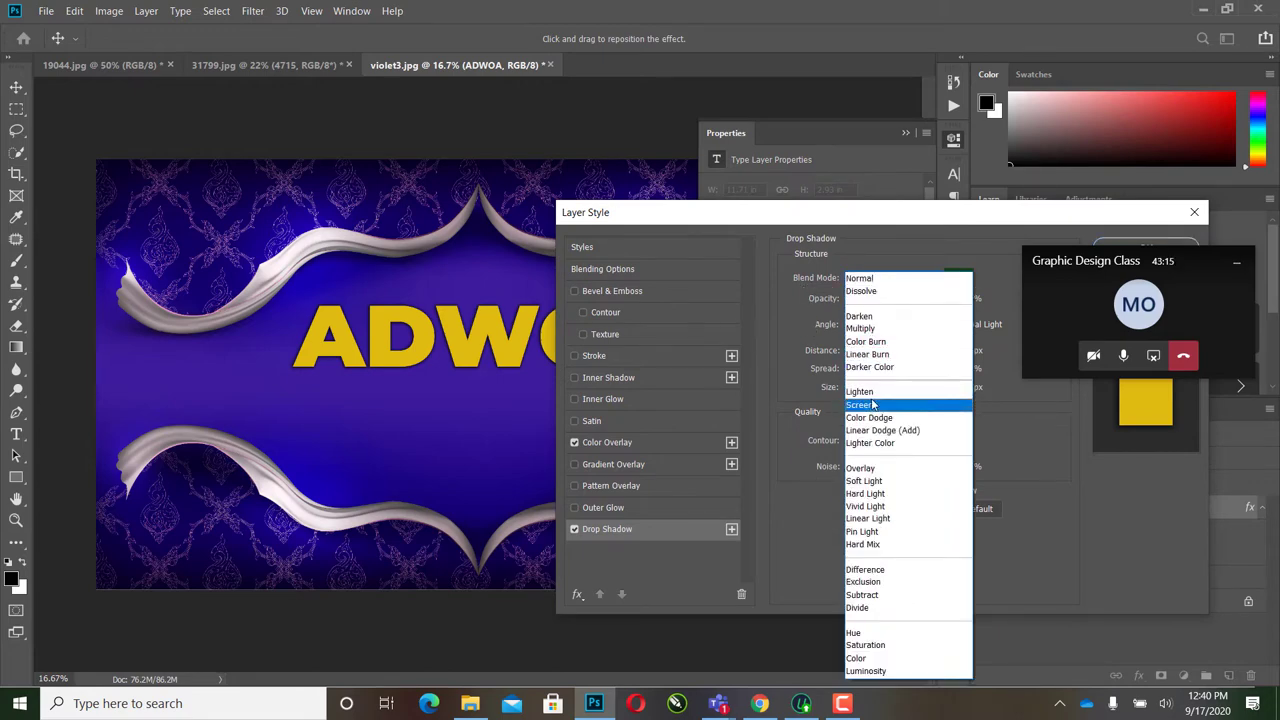
left_click(857, 283)
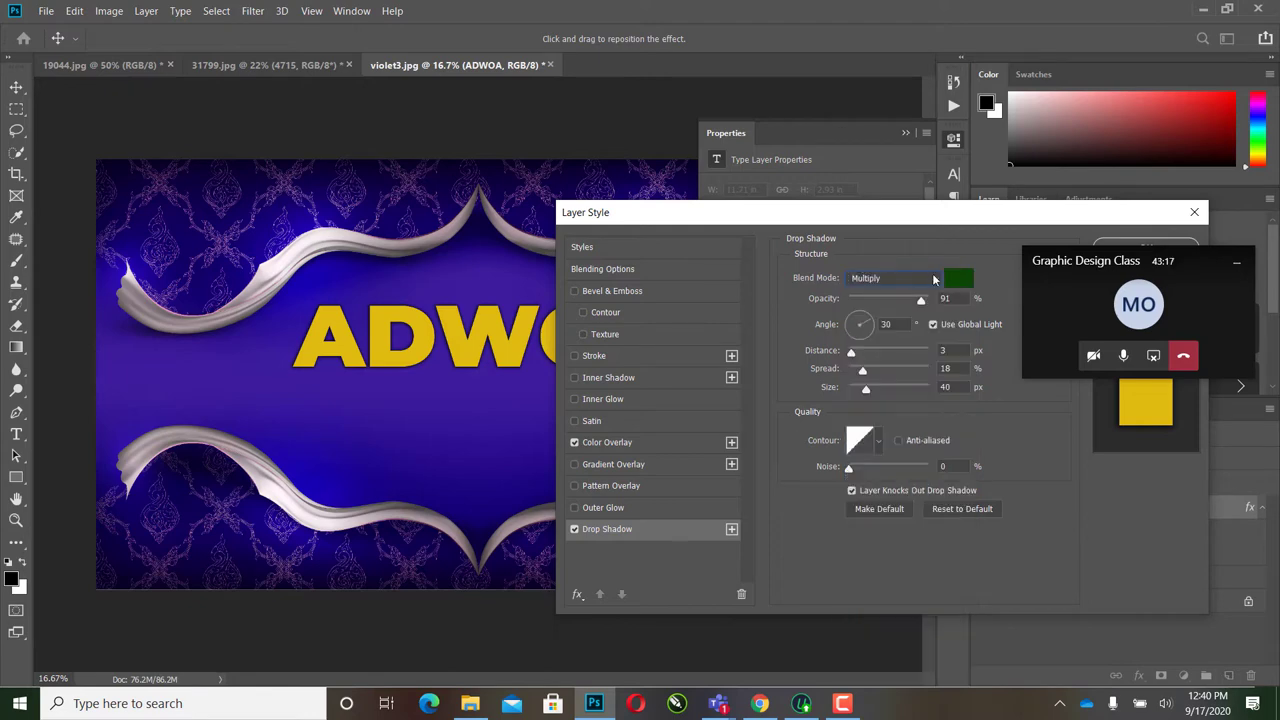
left_click(880, 278)
left_click(879, 463)
left_click(934, 281)
left_click(880, 502)
left_click(931, 284)
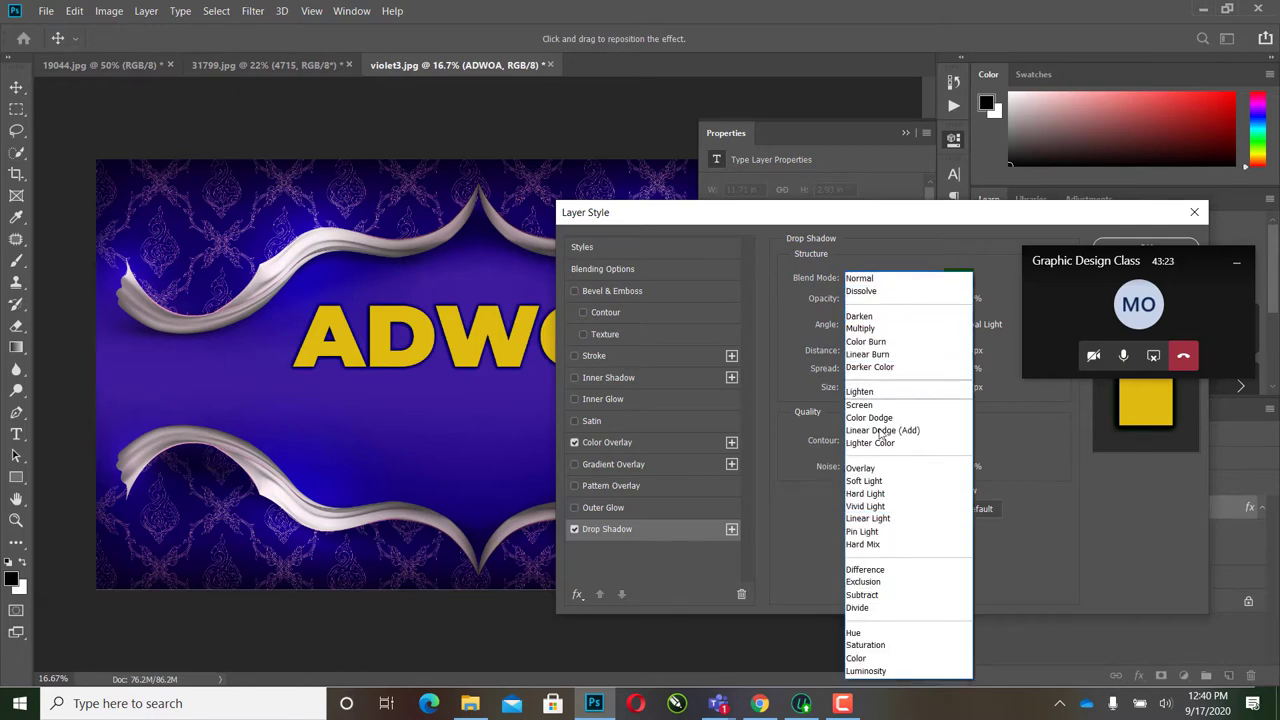
left_click(869, 483)
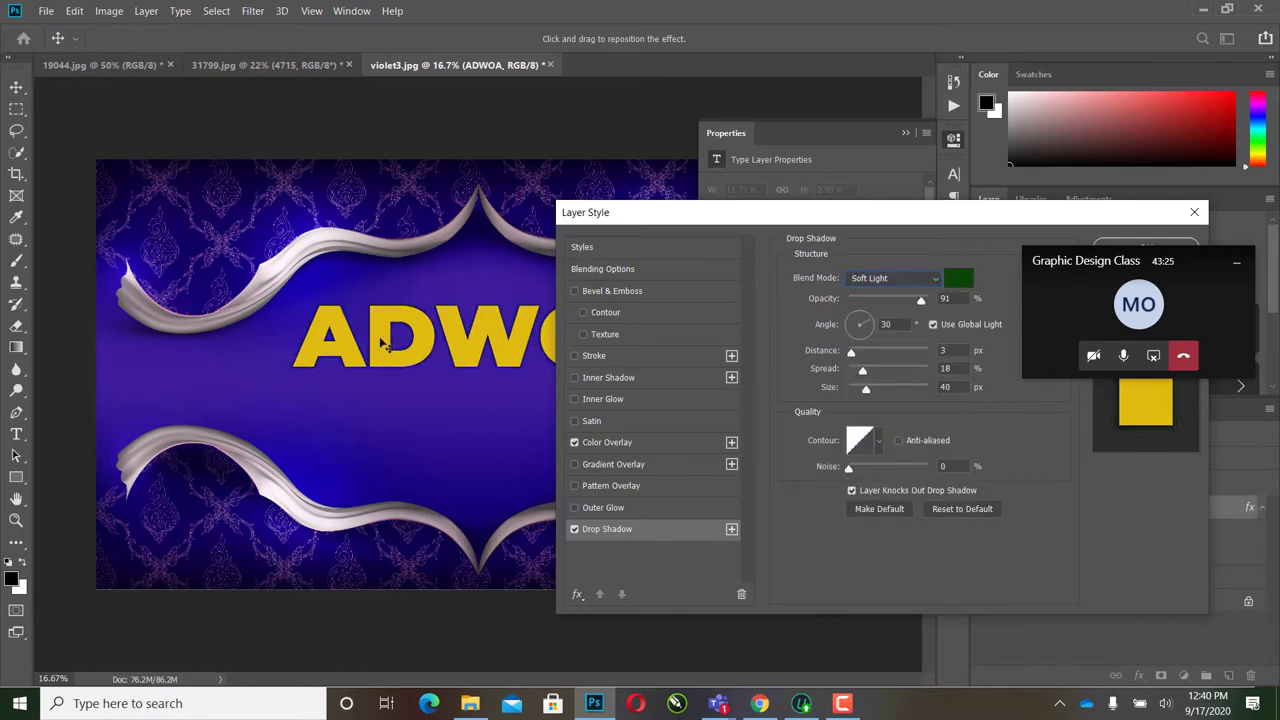
left_click(920, 284)
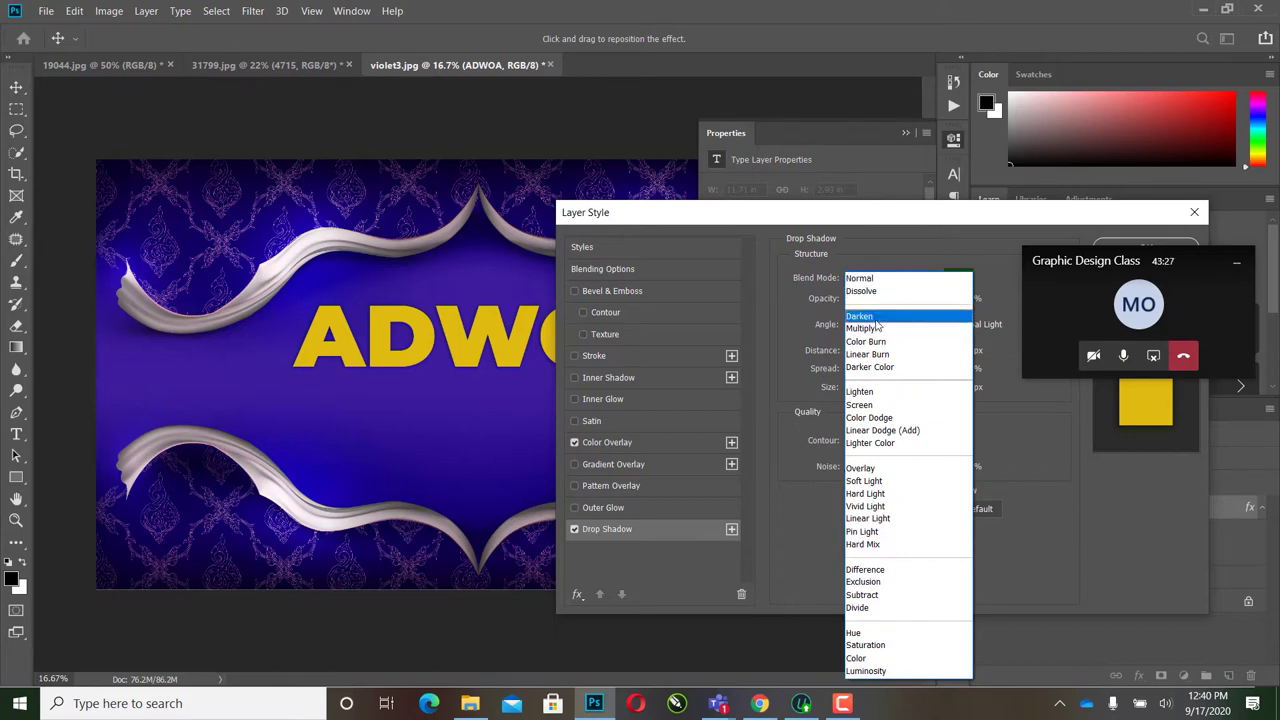
left_click(870, 329)
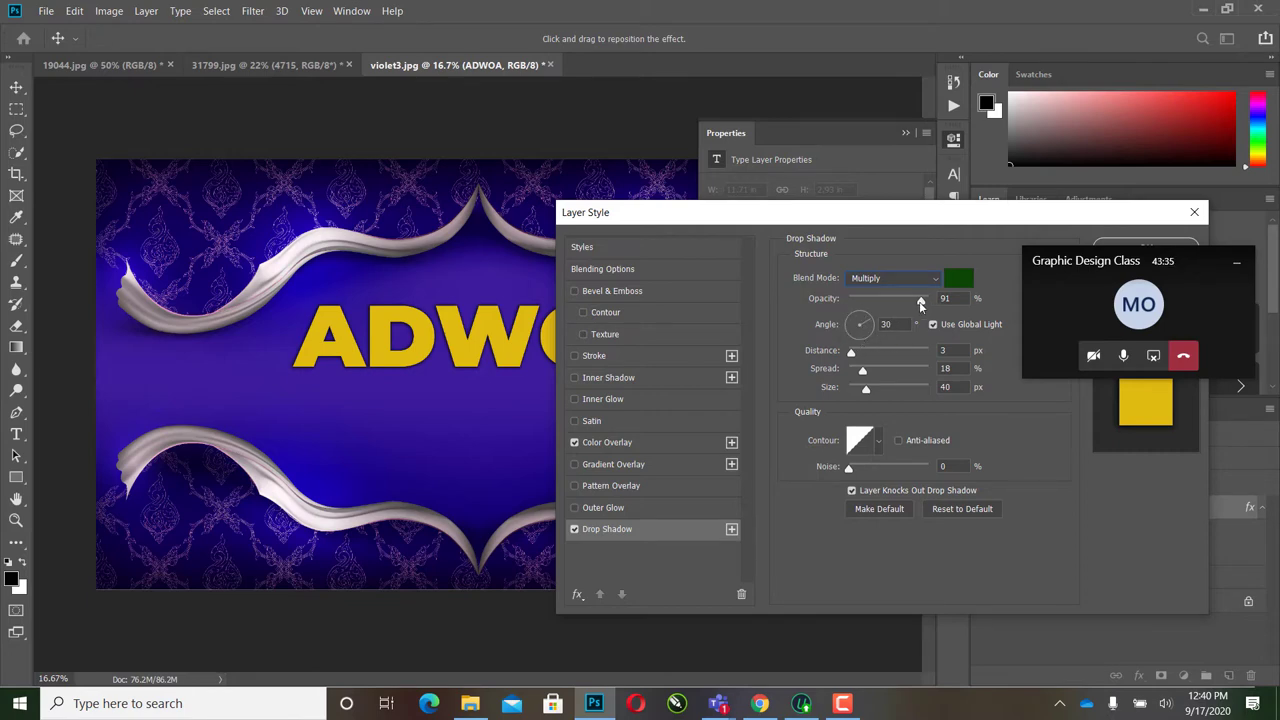
Step: Set the drop shadow to 71% opacity, 34 px distance, 58% spread and 125 px size
mouse_move(921, 303)
left_mouse_down()
mouse_move(955, 303)
mouse_move(790, 307)
mouse_move(904, 304)
left_mouse_up()
left_click_drag(866, 390, 879, 359)
left_click_drag(878, 369, 896, 377)
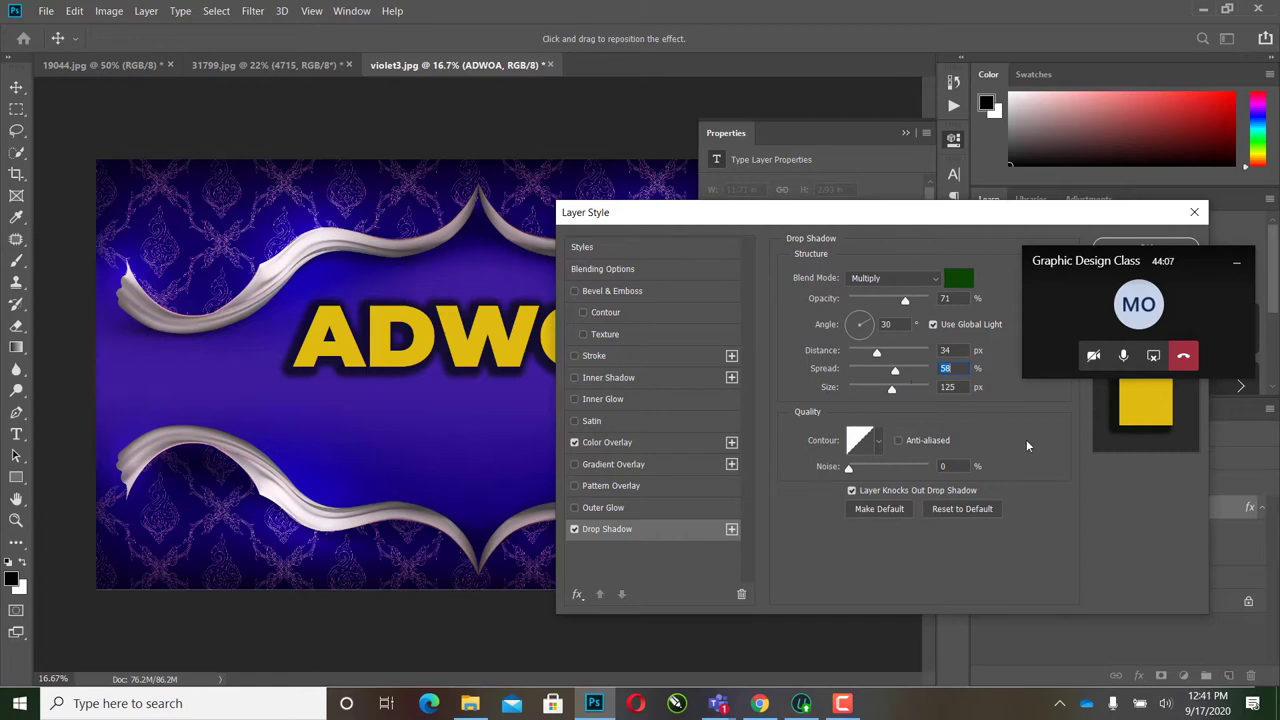
Step: Change the drop shadow colour from green to black (000000)
left_click_drag(939, 214, 911, 231)
left_click(922, 298)
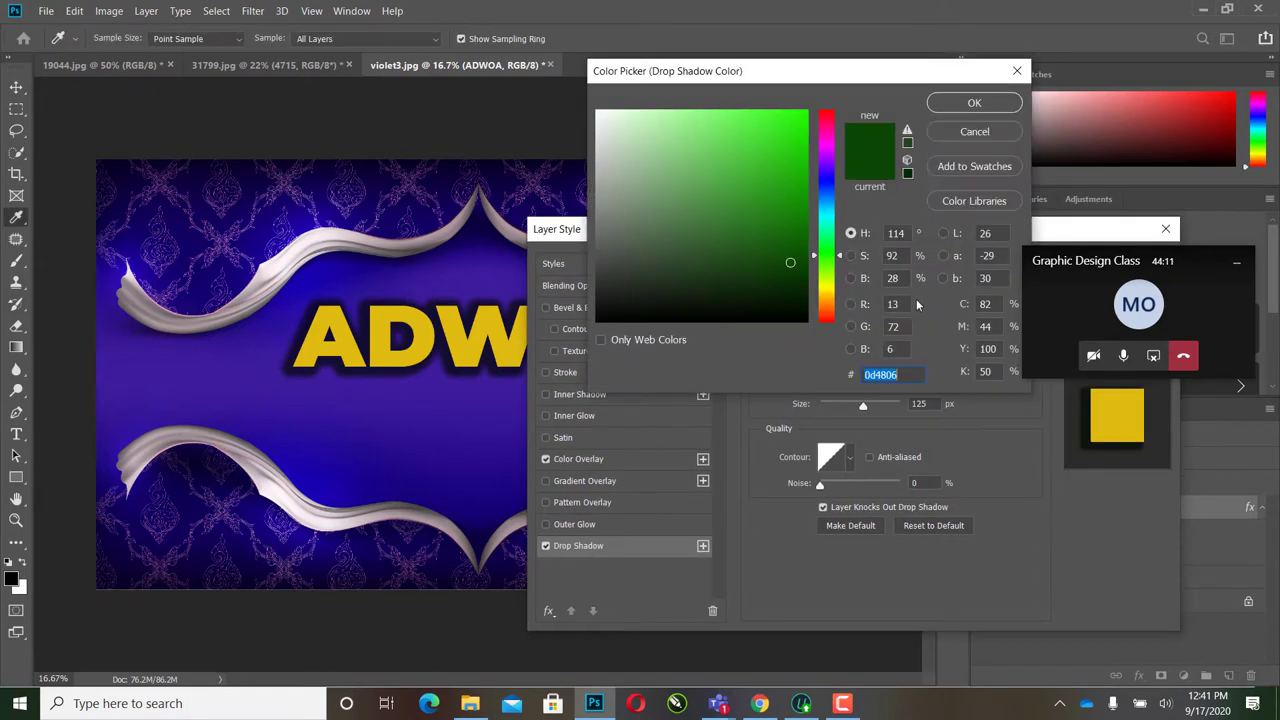
left_click_drag(733, 302, 741, 325)
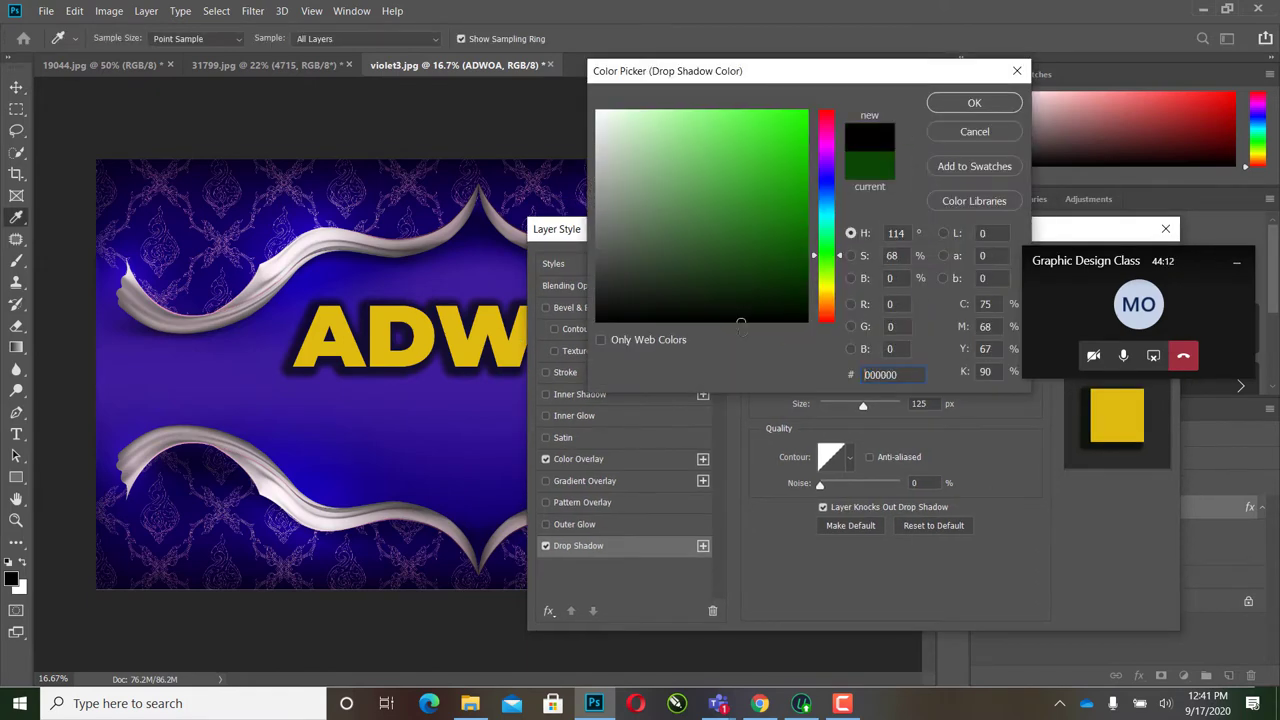
left_click(968, 108)
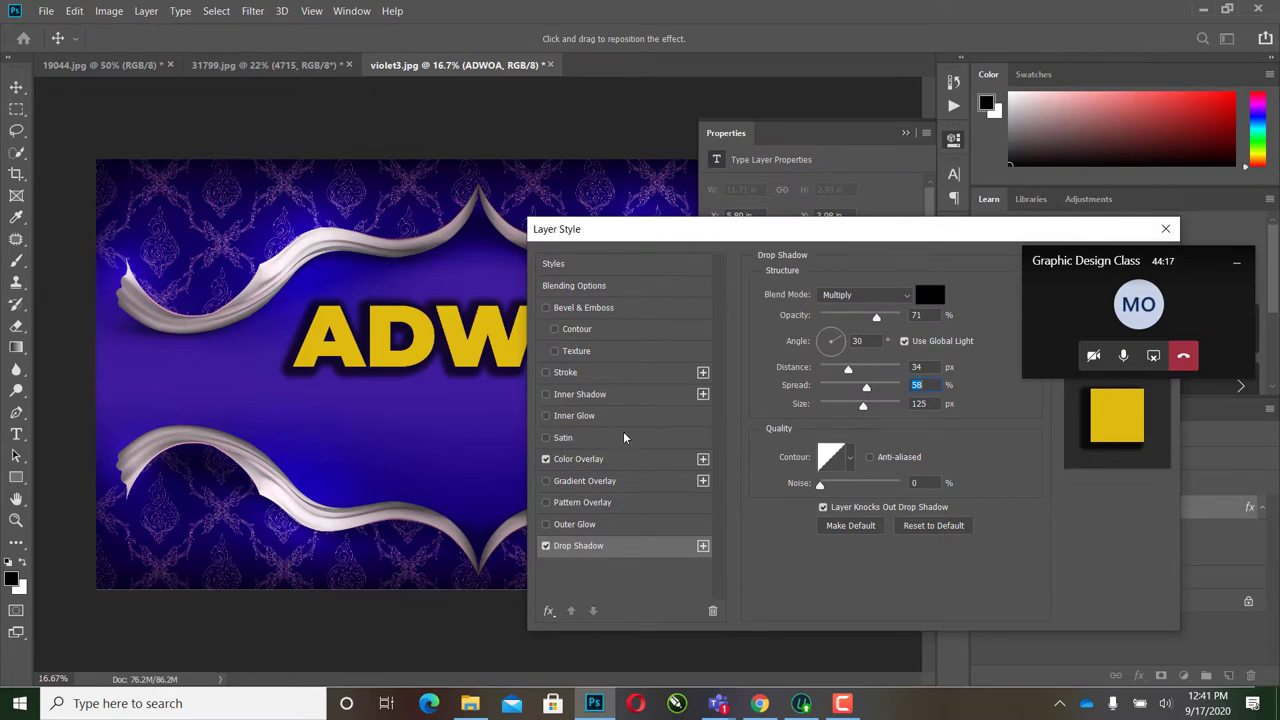
Step: Set the drop shadow's opacity to 100%, its distance to 47 px and its spread to 16%
mouse_move(873, 320)
left_mouse_down()
mouse_move(811, 327)
mouse_move(885, 326)
left_mouse_up()
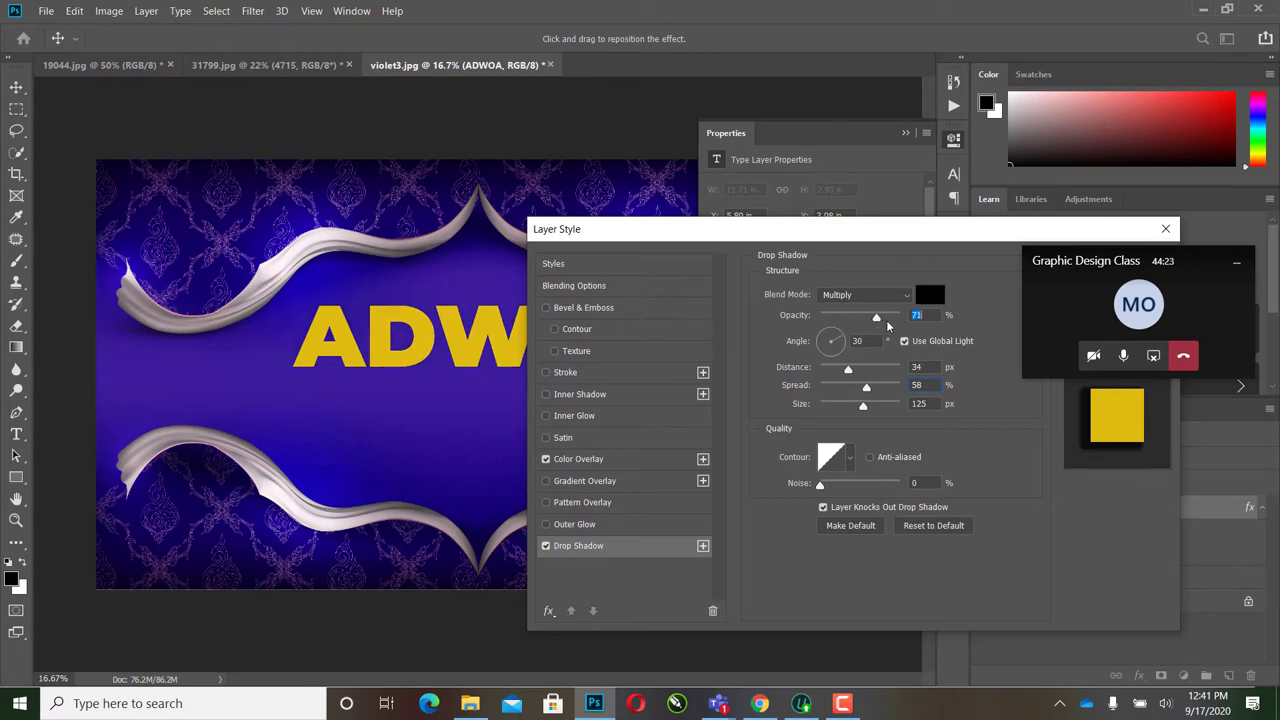
type("2")
type("100")
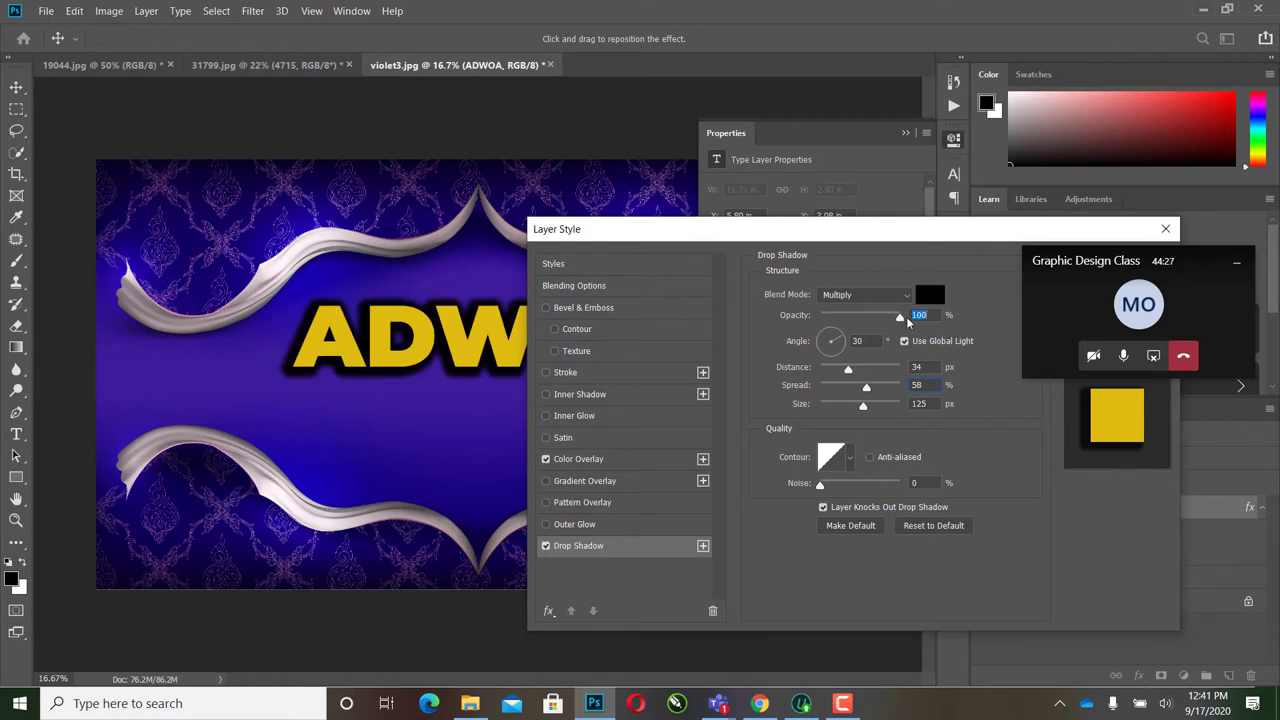
left_click_drag(848, 370, 883, 373)
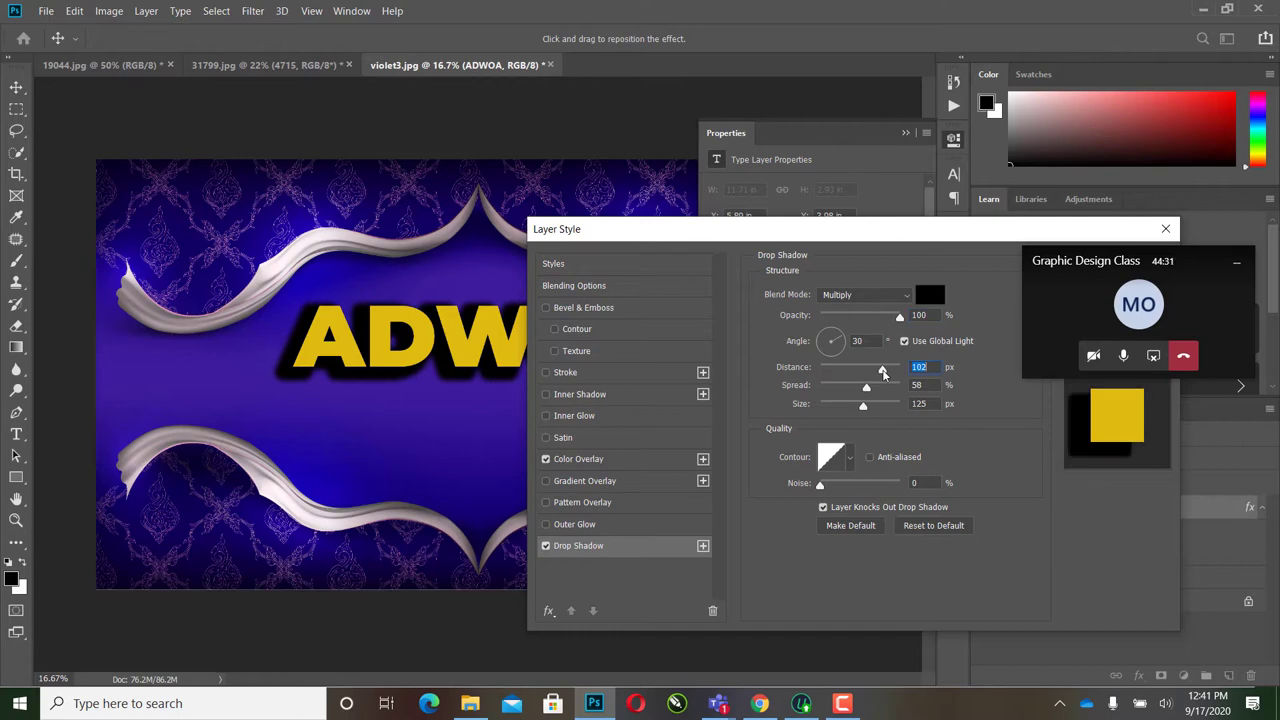
left_click_drag(870, 373, 834, 392)
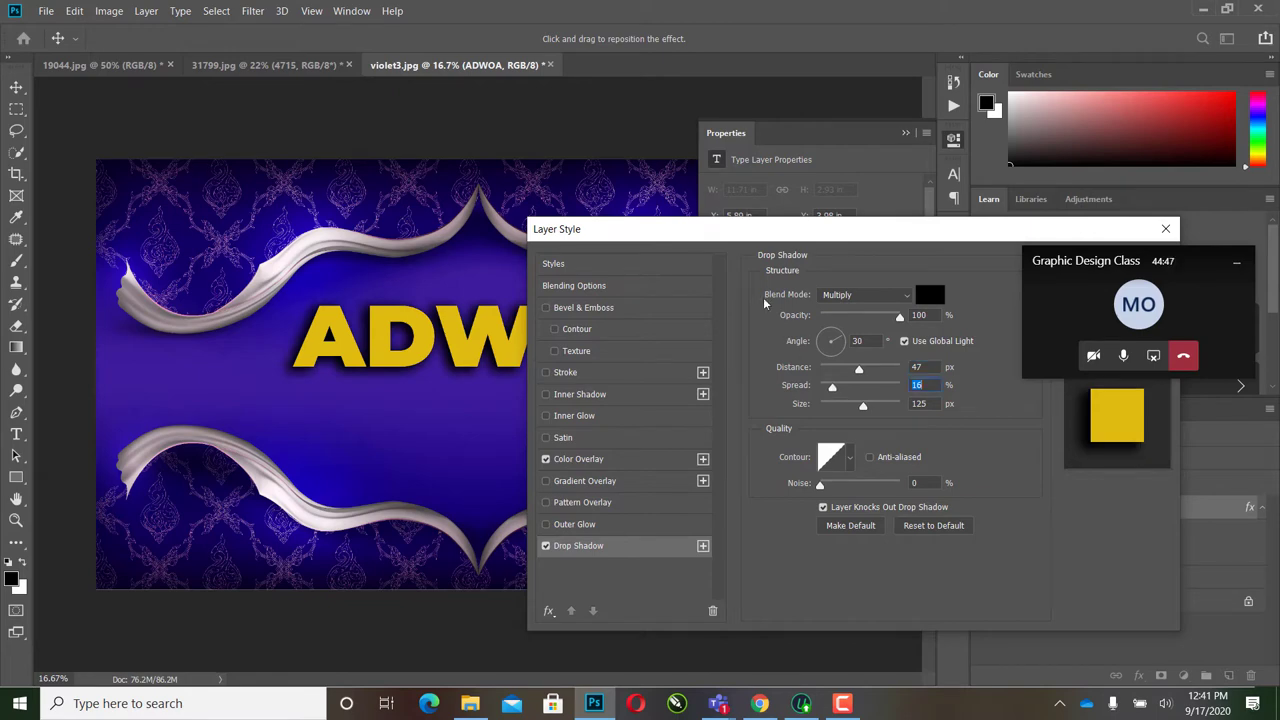
Step: Uncover more of the text and set the drop shadow's size to 76 px, distance to 16 px and angle to 93°
left_click_drag(694, 232, 806, 315)
left_click_drag(955, 482, 970, 444)
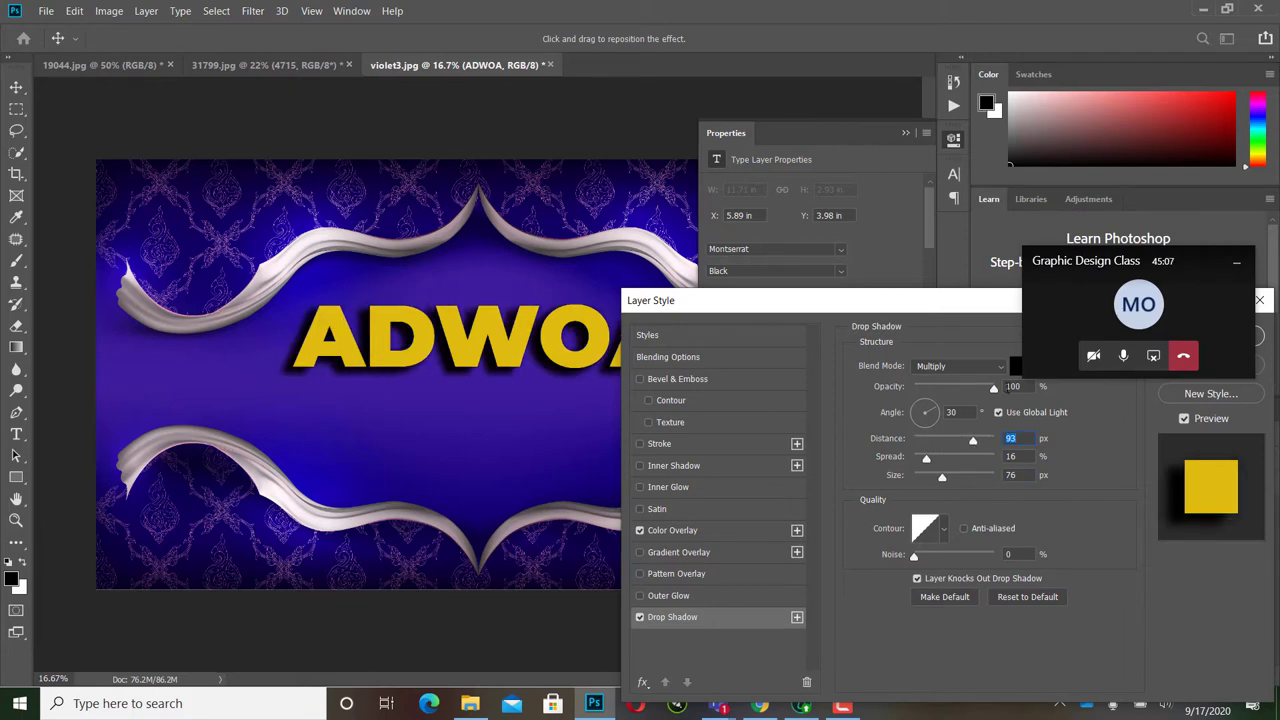
left_click_drag(970, 445, 919, 396)
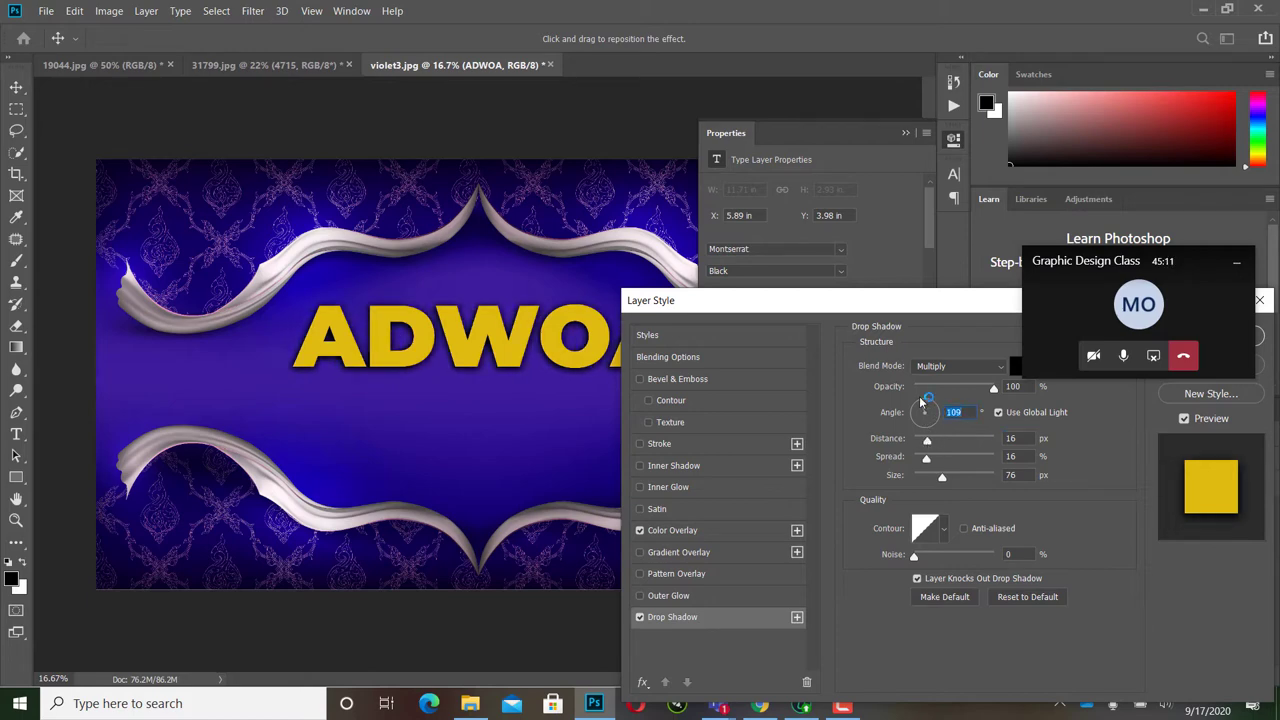
mouse_move(916, 423)
left_mouse_down()
mouse_move(925, 398)
mouse_move(928, 423)
left_mouse_up()
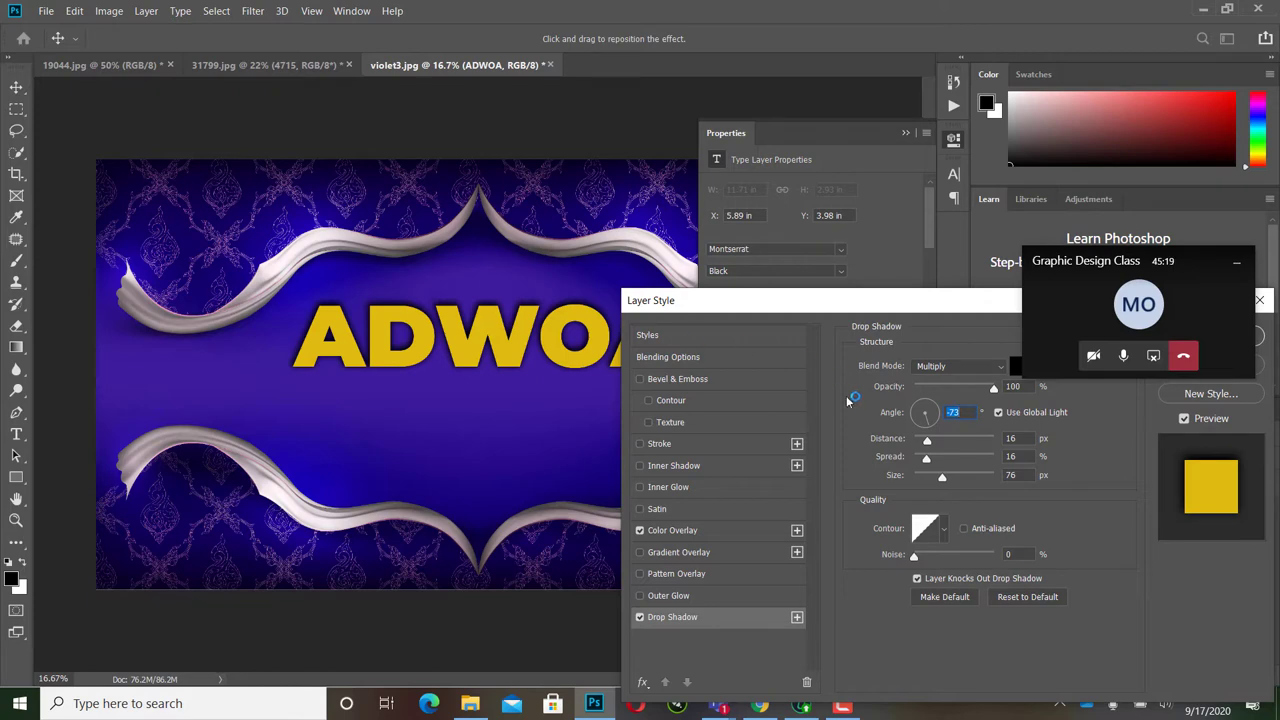
left_click_drag(925, 401, 927, 410)
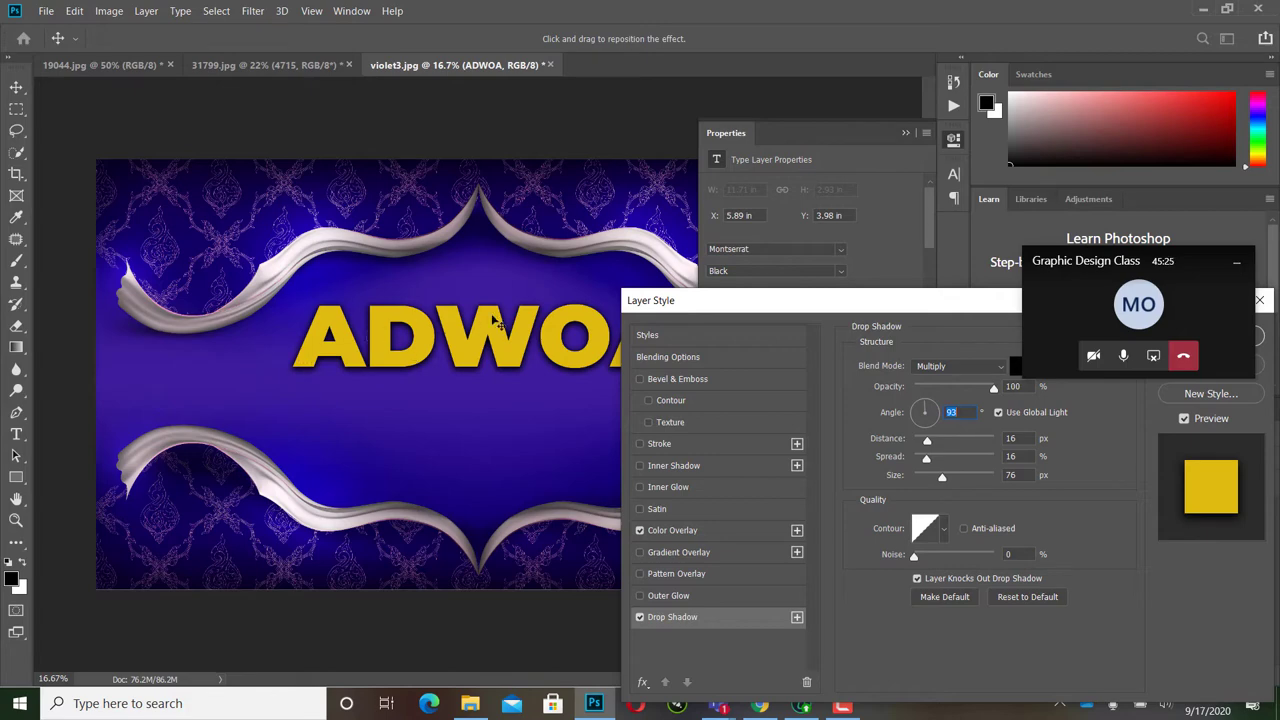
Step: Try several contour presets on the drop shadow and return it to the straight diagonal contour
left_click(948, 532)
left_click(912, 528)
left_click(946, 532)
left_click(872, 568)
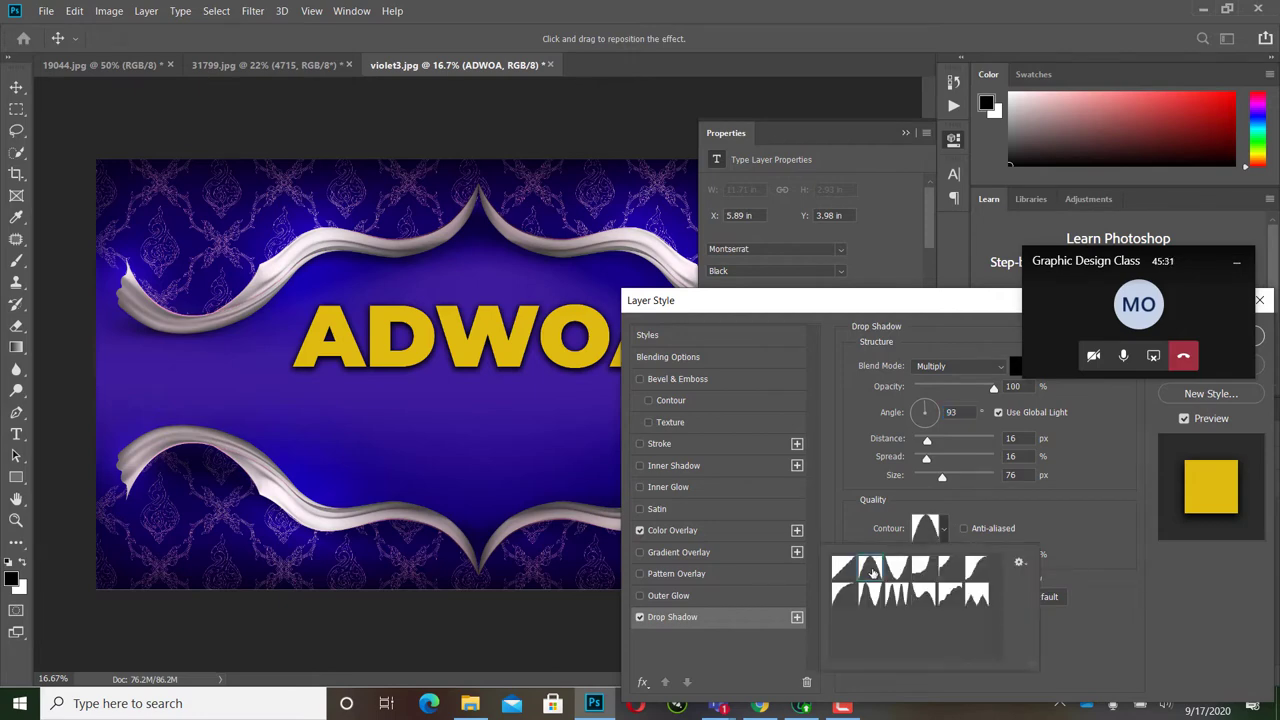
left_click(921, 567)
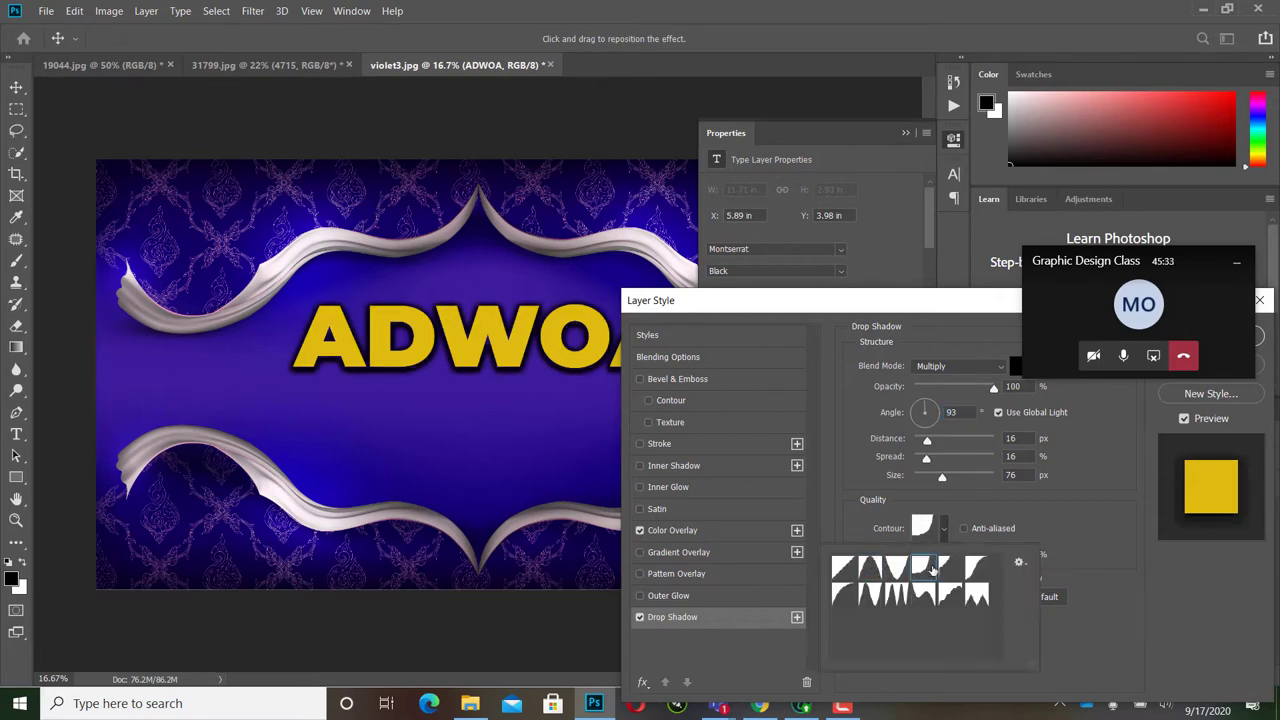
left_click(948, 568)
left_click(977, 568)
left_click(975, 597)
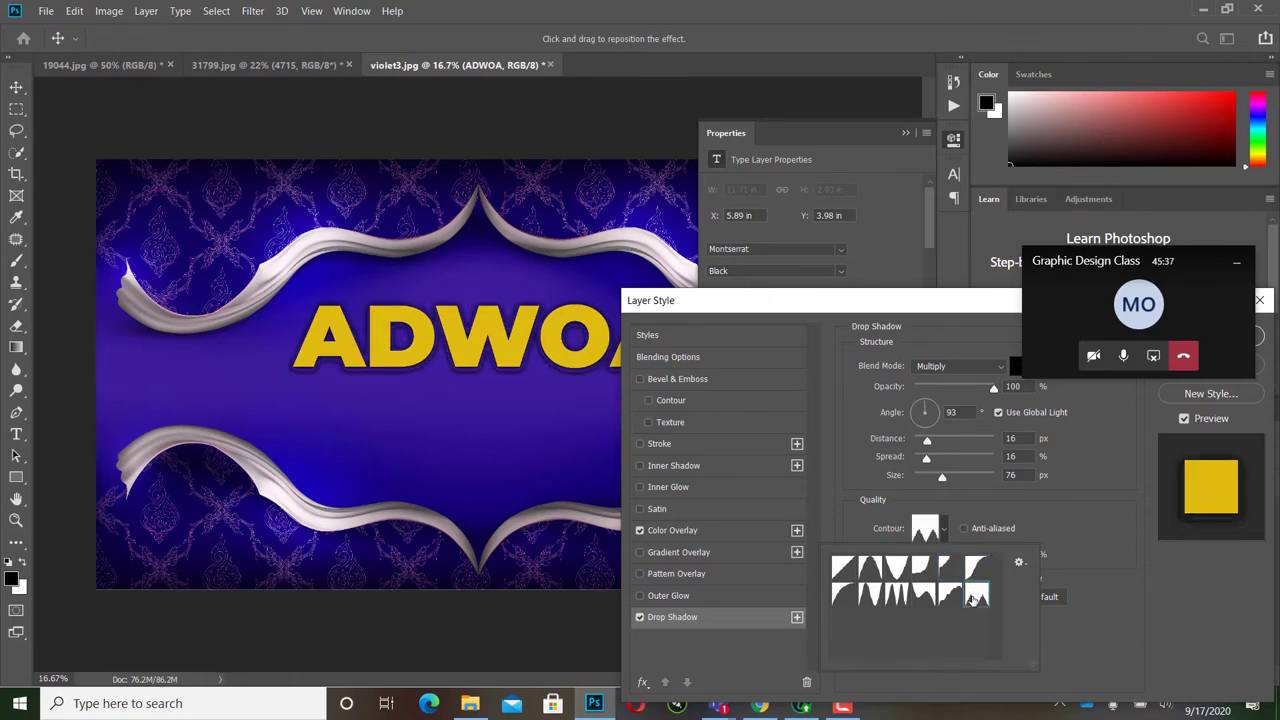
left_click(944, 597)
left_click(918, 597)
left_click(848, 570)
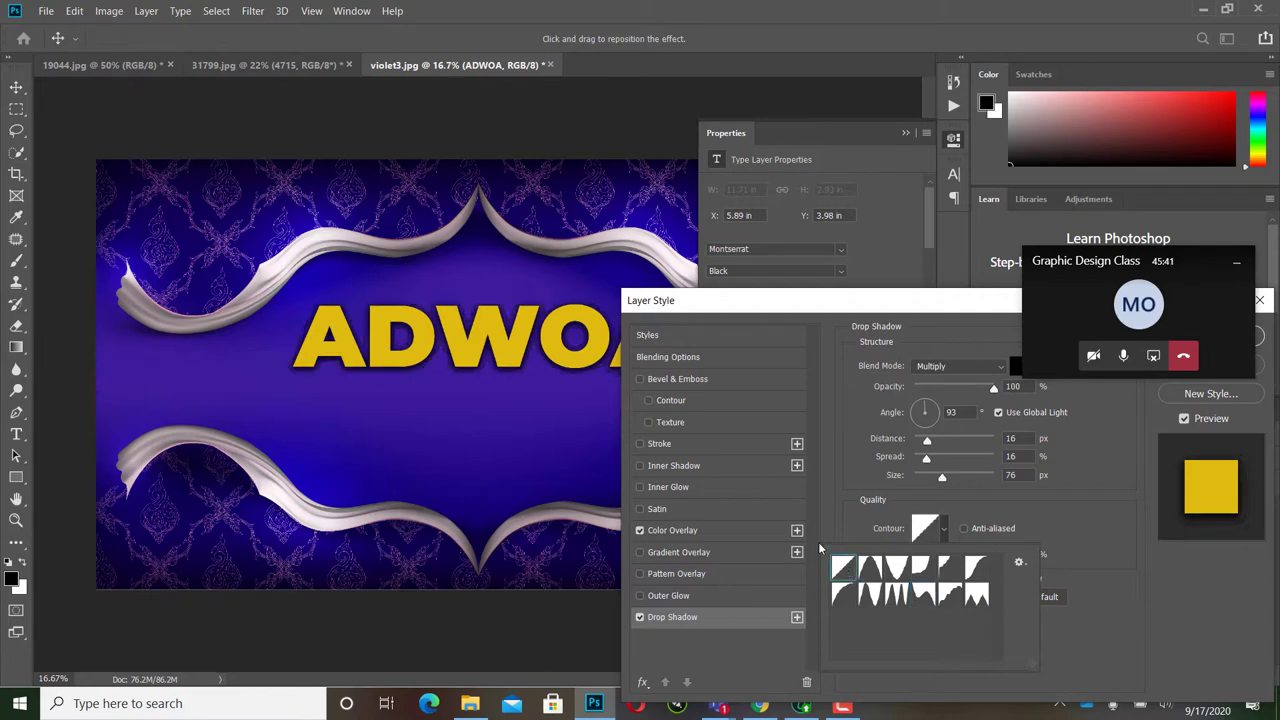
left_click(853, 494)
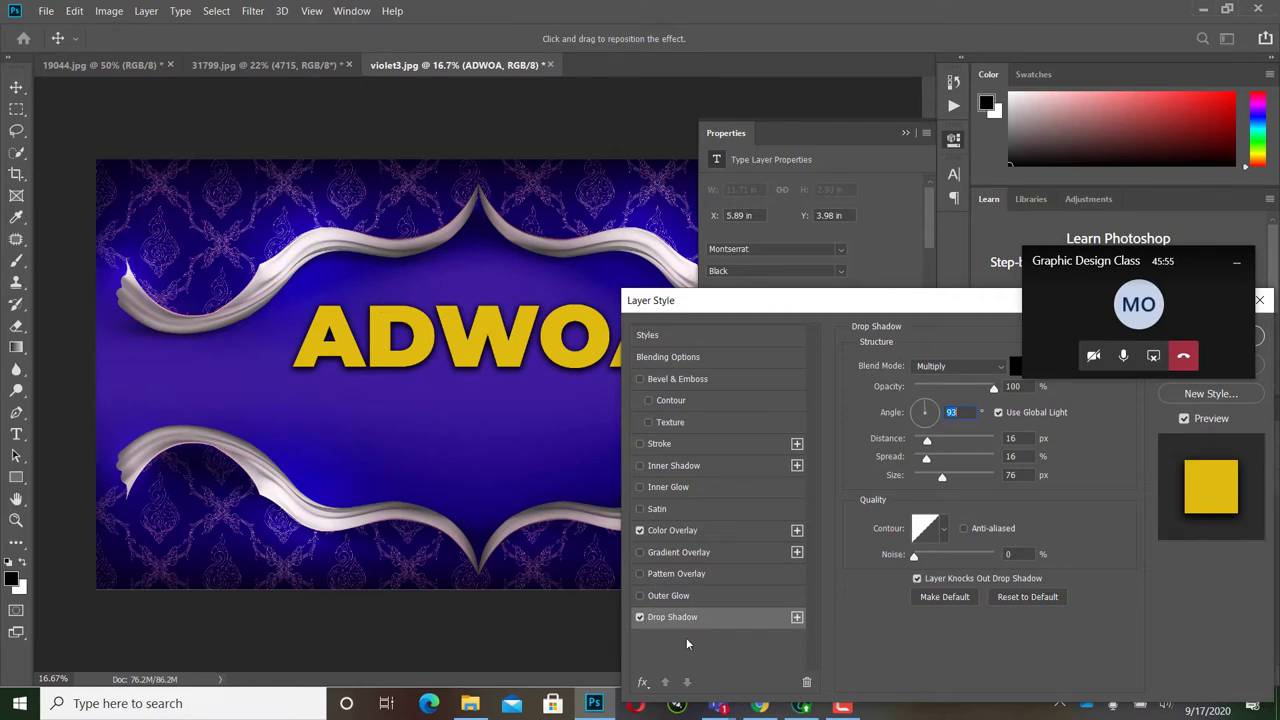
Step: Enable an Outer Glow on the name text at 100% opacity with the Orange, Yellow, Orange gradient
left_click(665, 596)
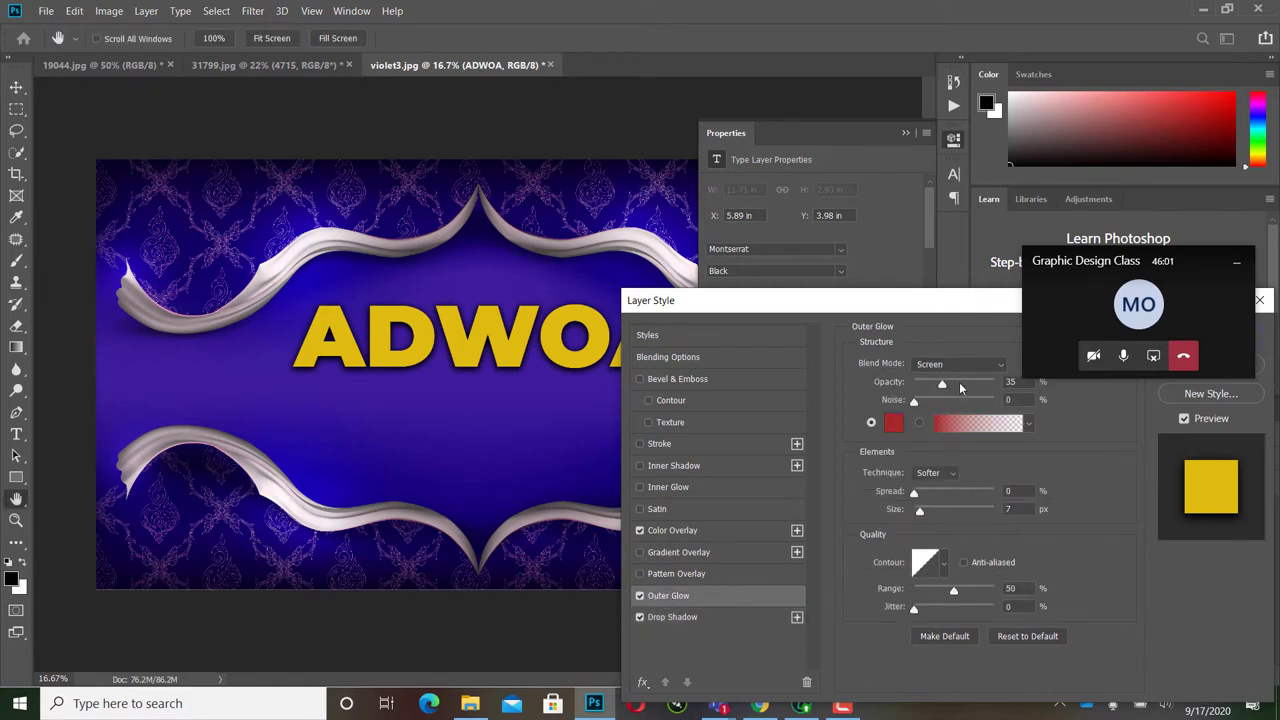
left_click_drag(939, 392, 1016, 390)
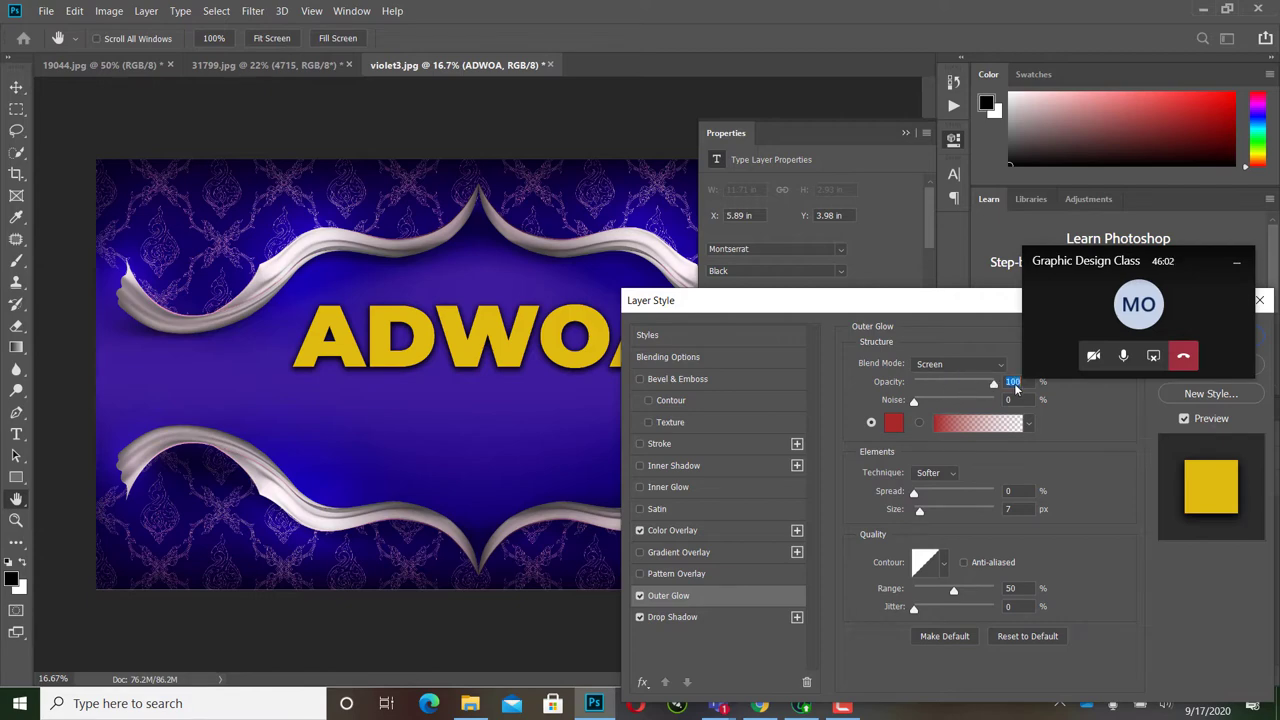
left_click(965, 425)
left_click(940, 200)
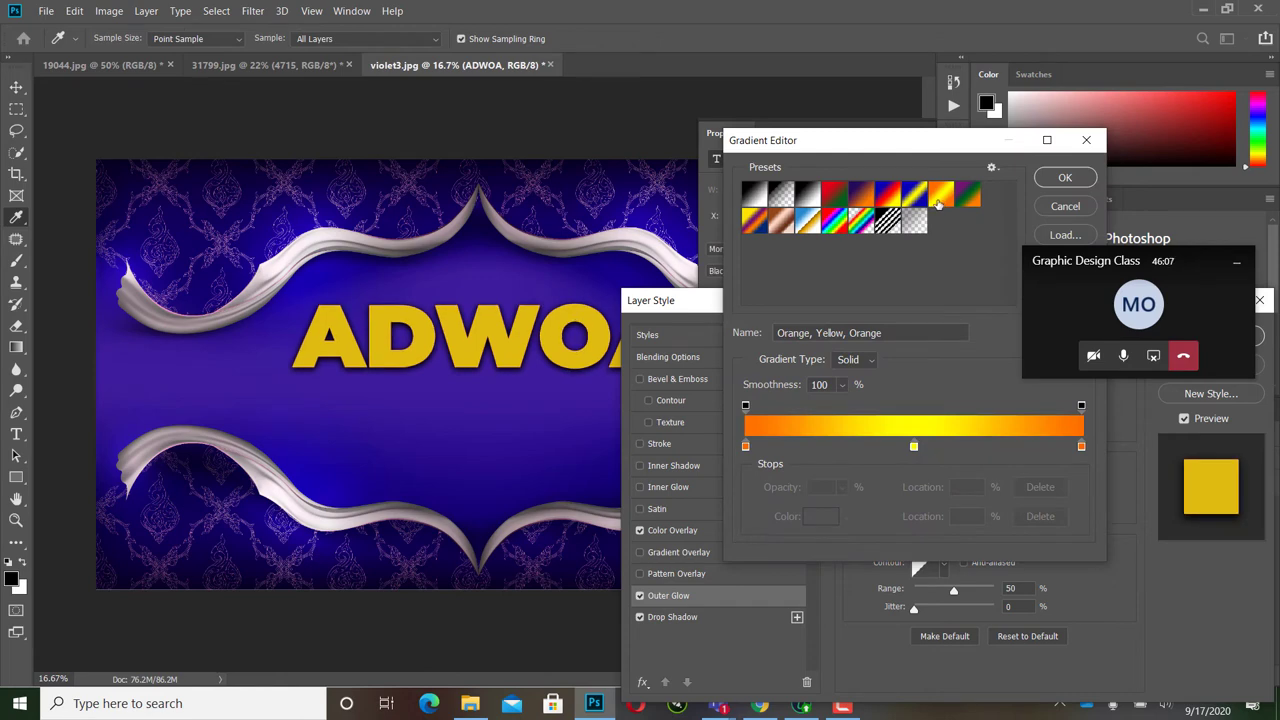
left_click(1052, 182)
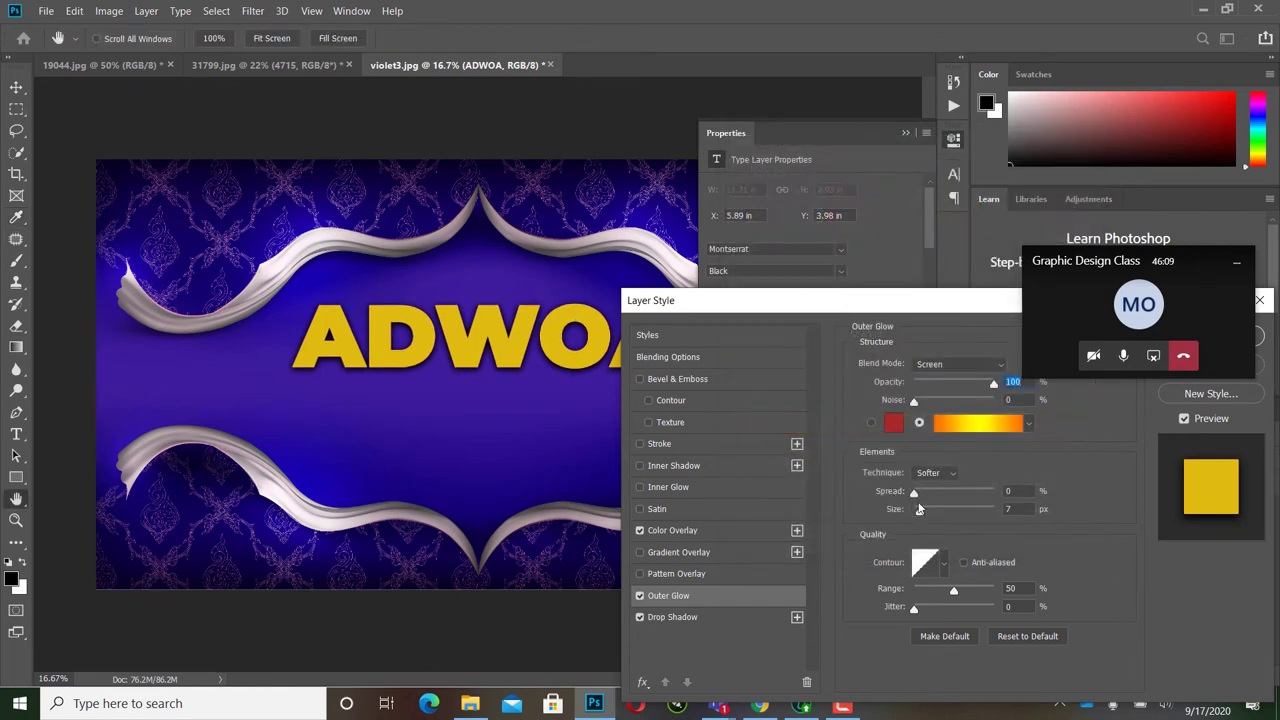
Step: Set the outer glow to 46% spread and 59 px size, and apply the Blue, Red, Yellow gradient to it
left_click_drag(913, 495, 950, 492)
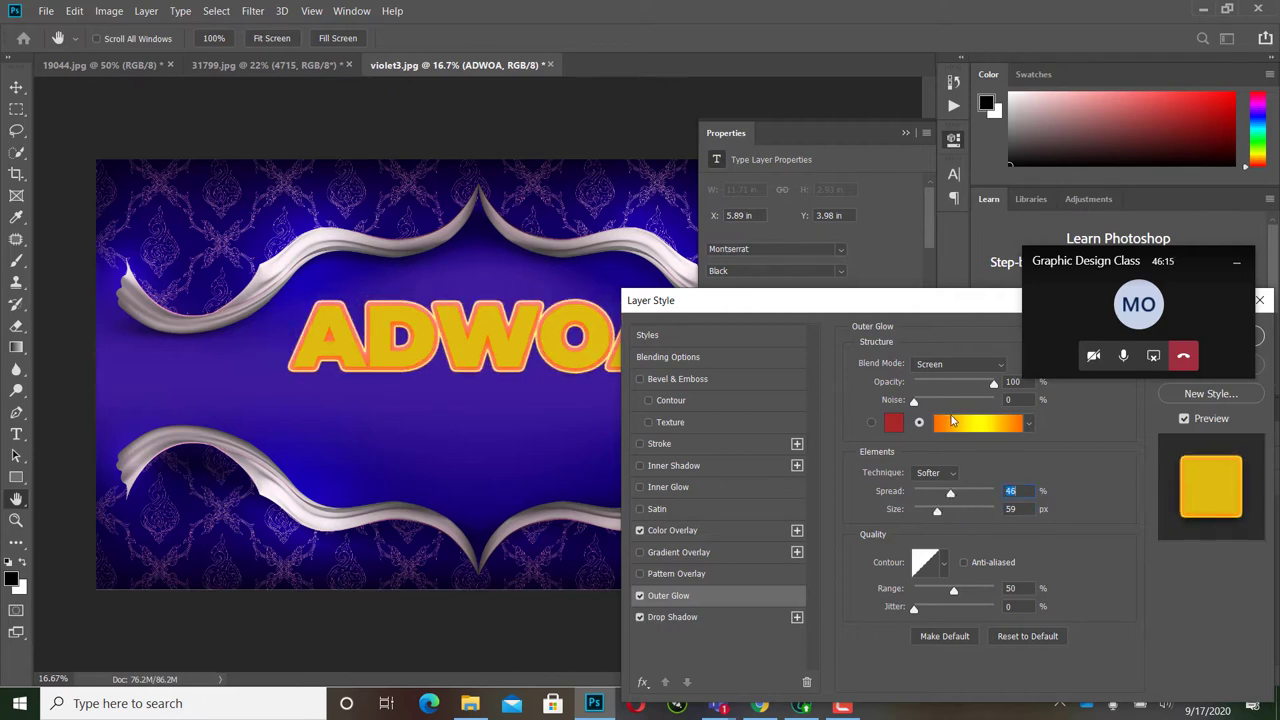
left_click(951, 417)
left_click(887, 198)
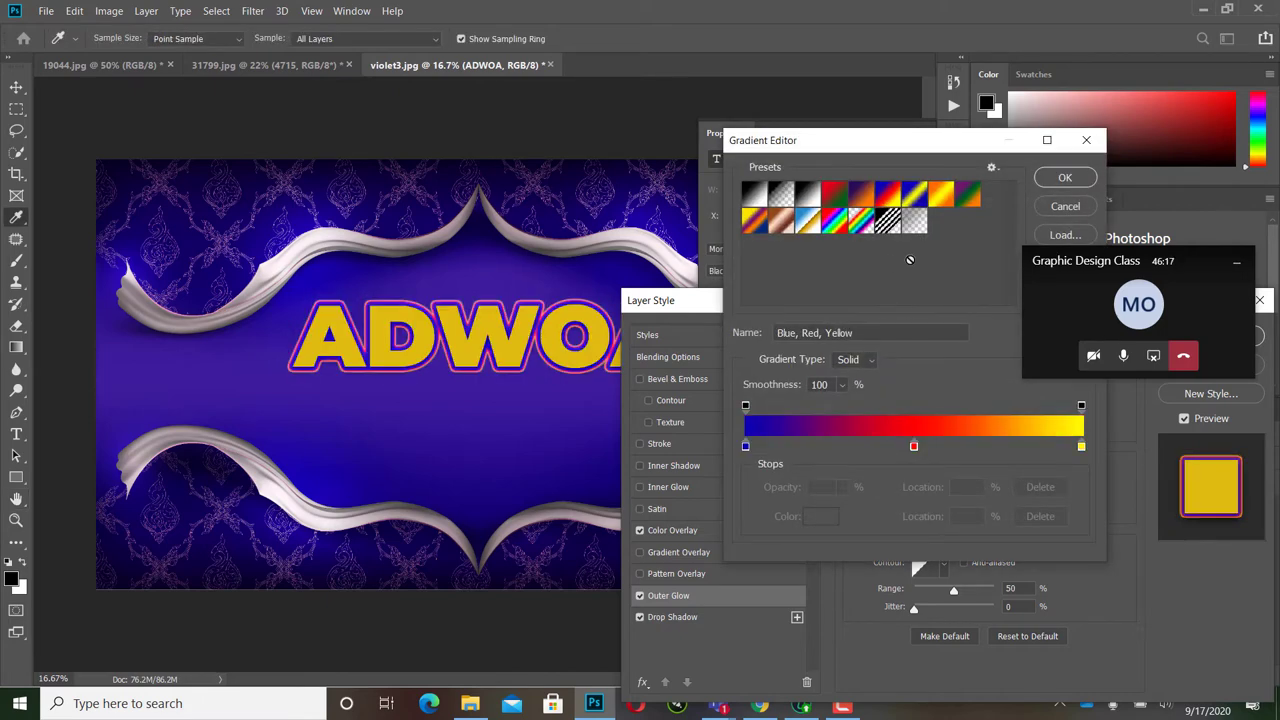
left_click(1063, 177)
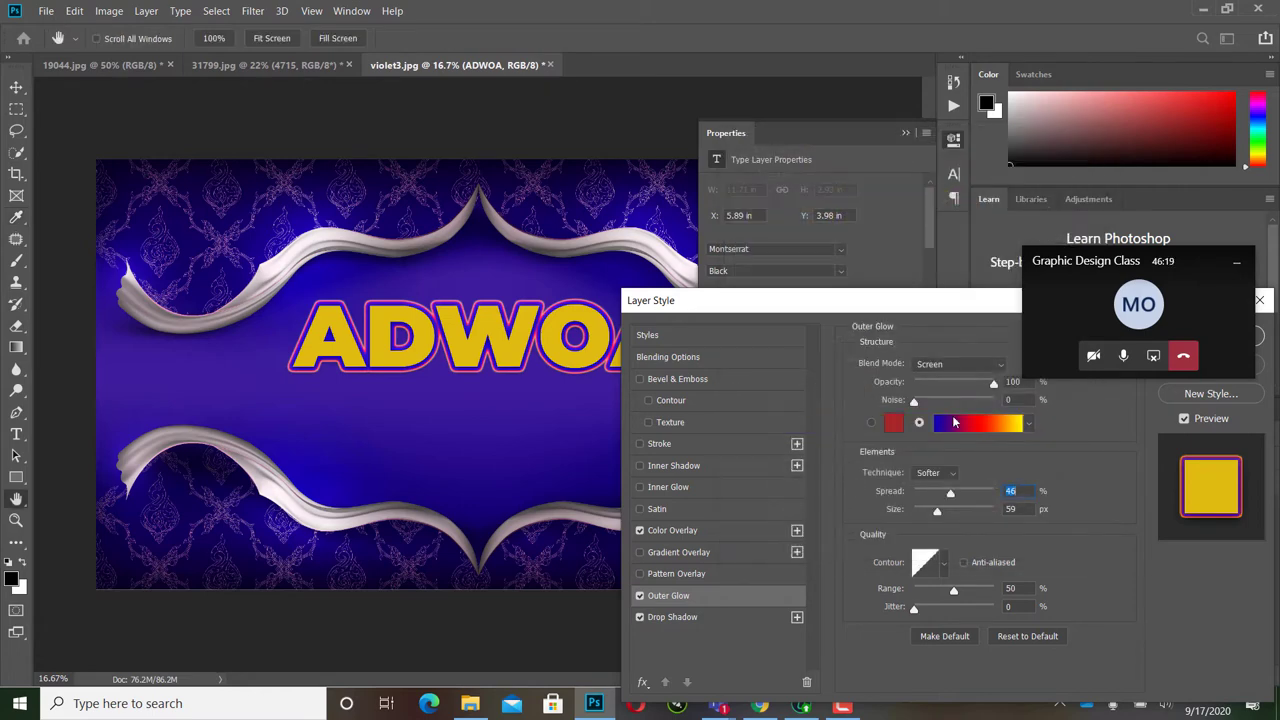
Step: Try a solid deep red outer glow reduced to 20% spread and 1 px size, and turn the glow off
left_click(894, 426)
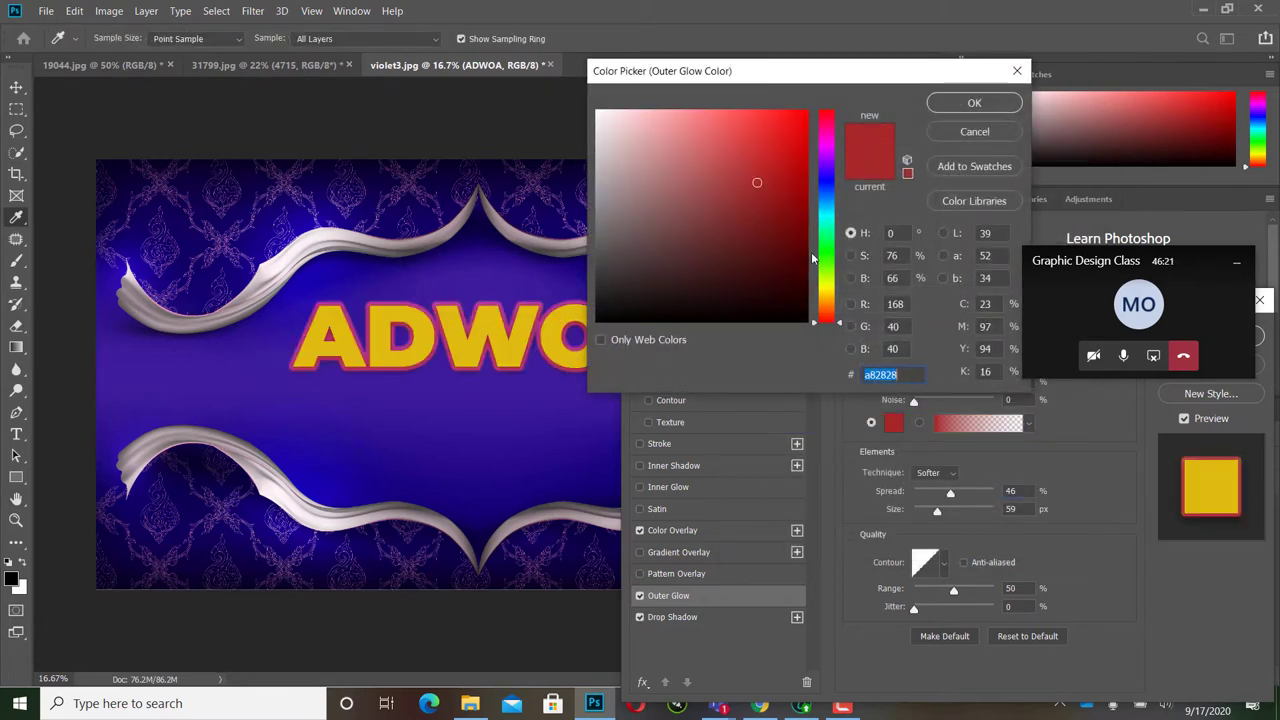
left_click(803, 184)
left_click(972, 104)
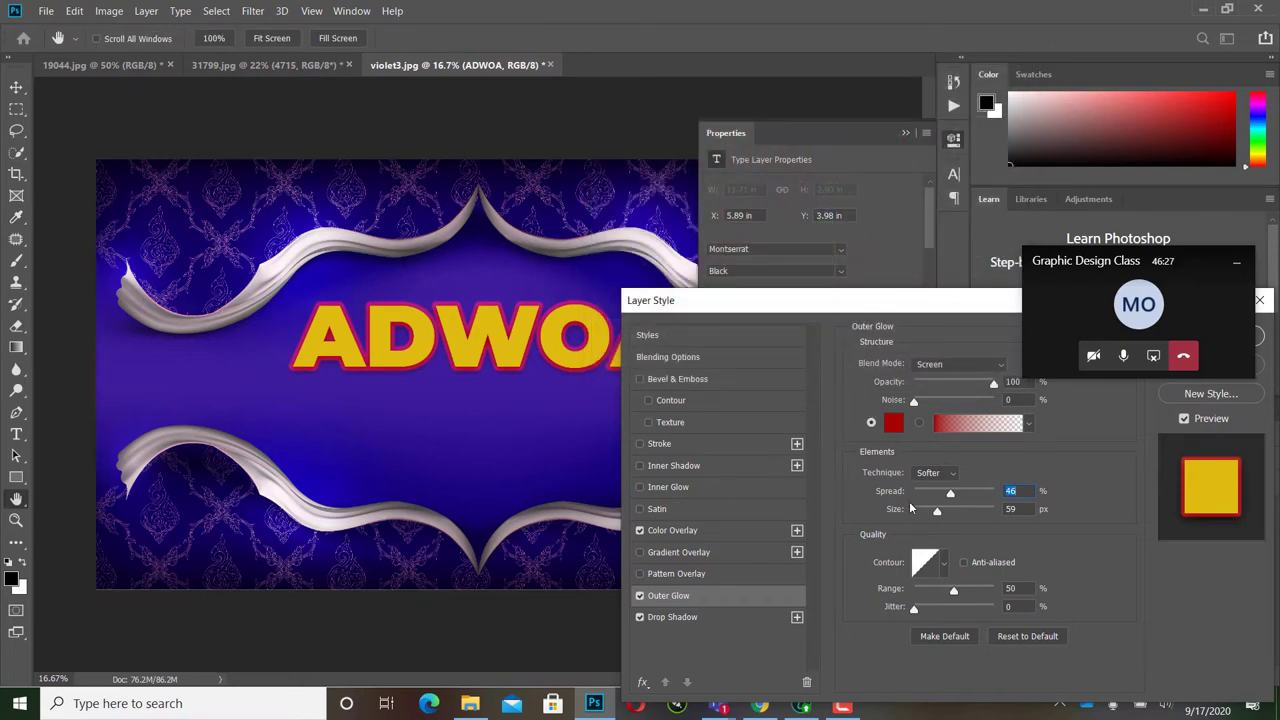
mouse_move(937, 512)
left_mouse_down()
mouse_move(957, 511)
mouse_move(952, 493)
mouse_move(942, 512)
mouse_move(914, 511)
left_mouse_up()
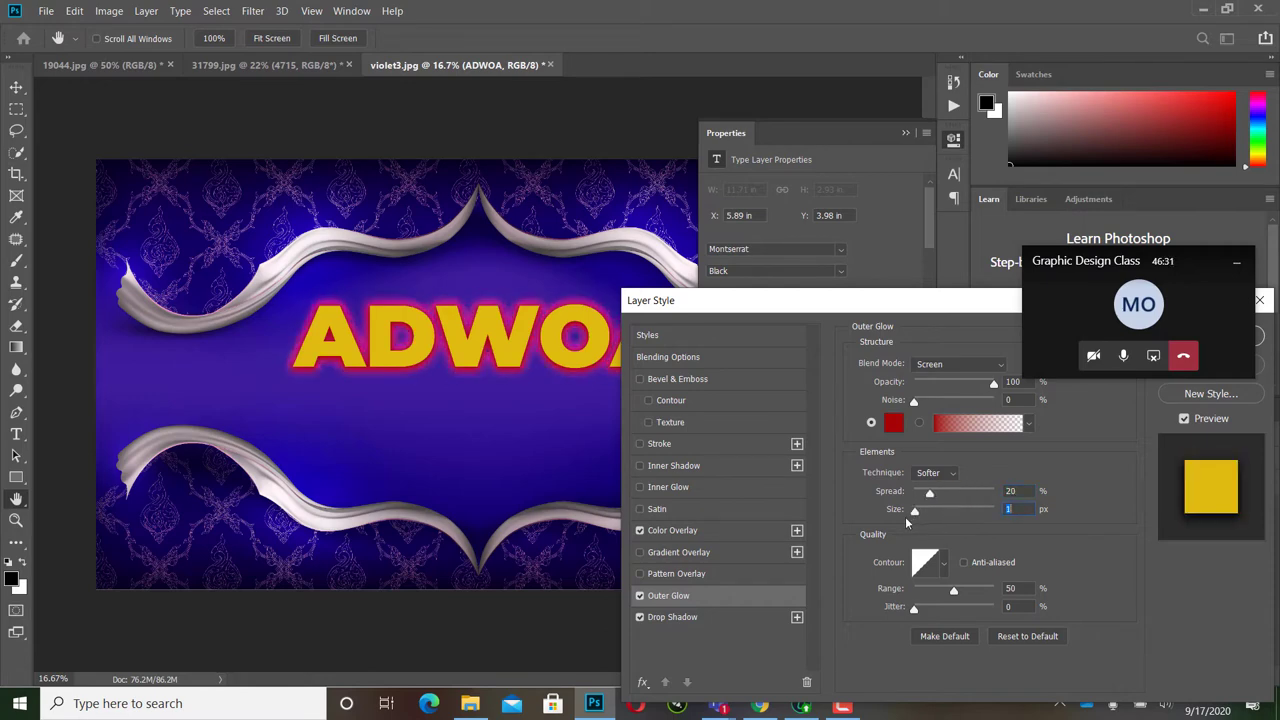
left_click(640, 596)
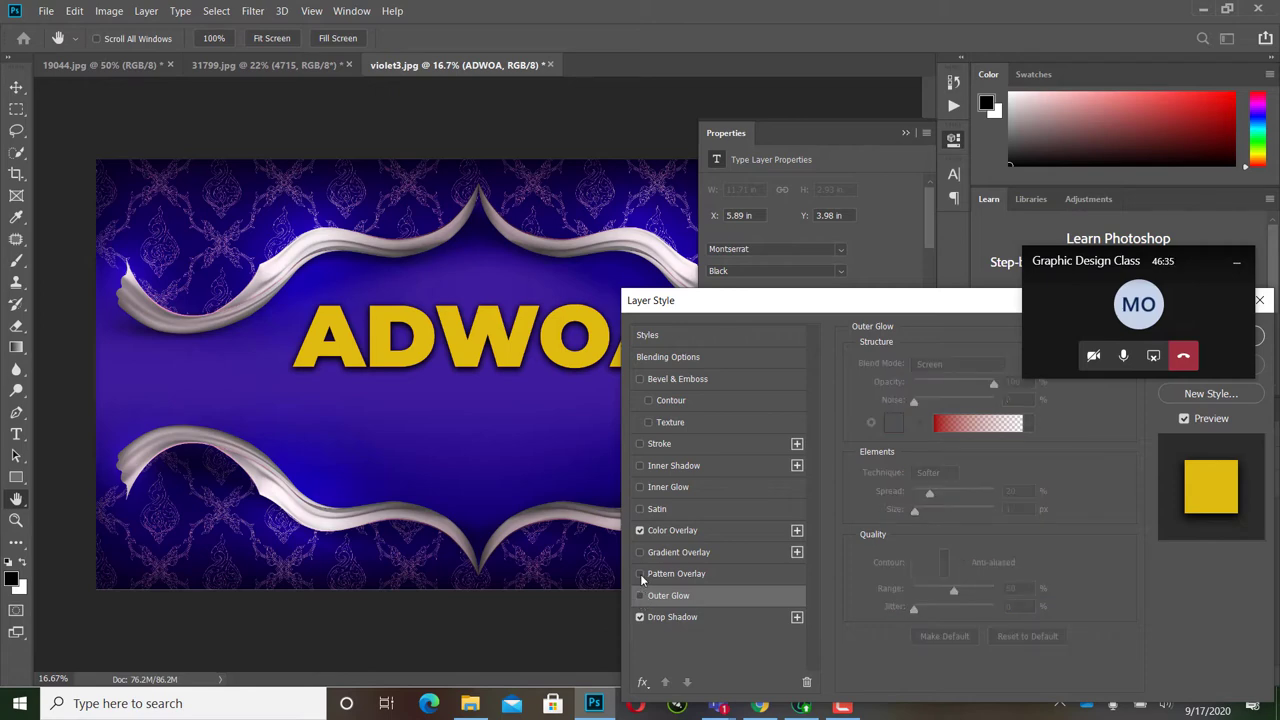
Step: Enable a Pattern Overlay on the name text using the concentric squares pattern
left_click(672, 574)
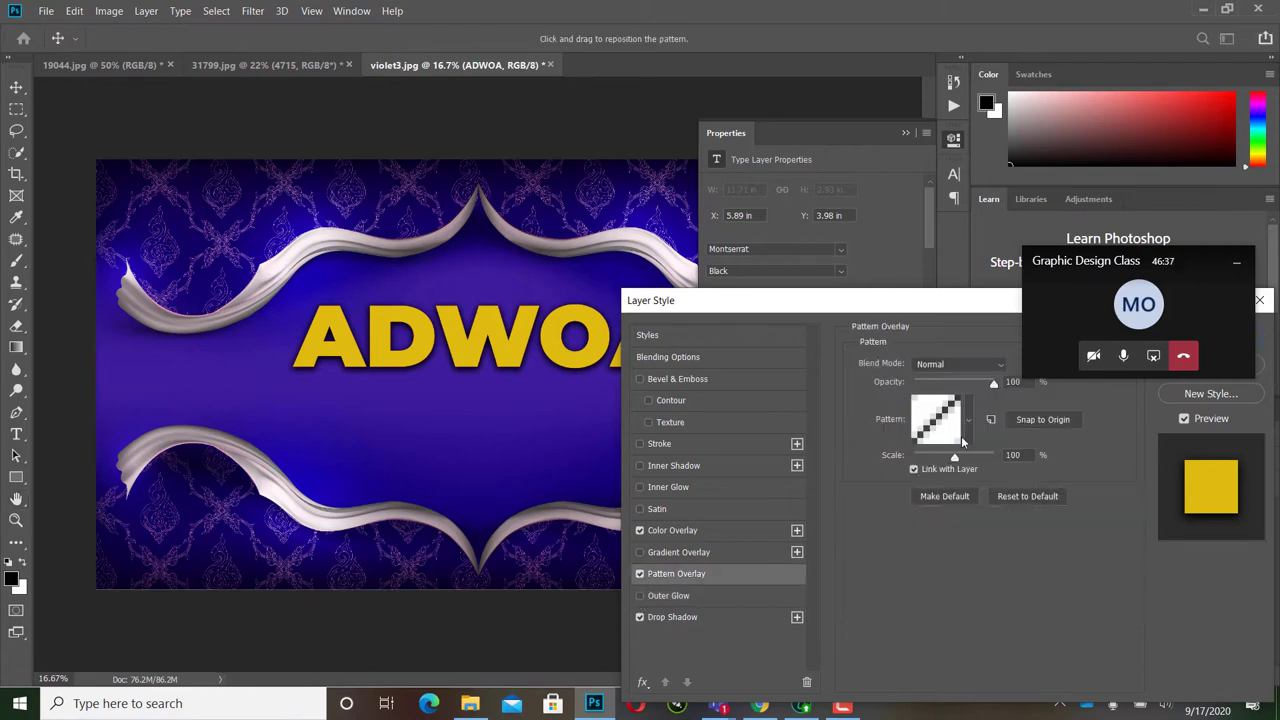
left_click(961, 424)
left_click(961, 497)
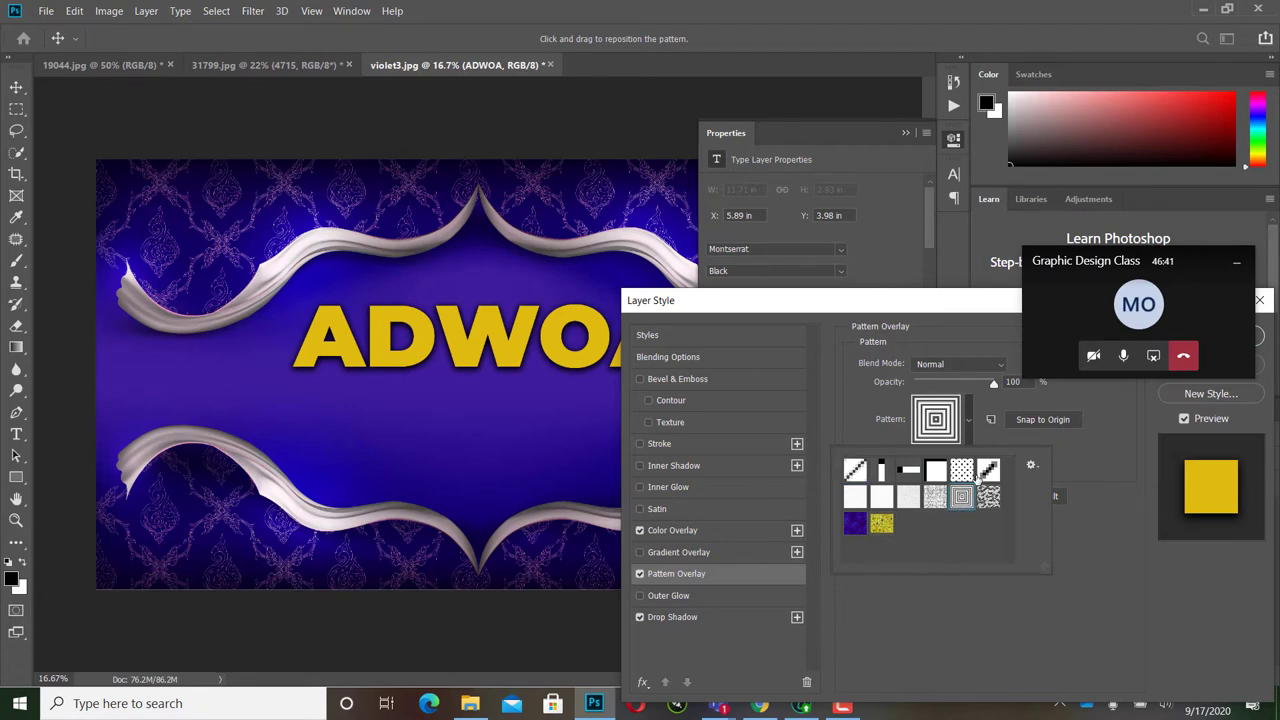
left_click(1077, 546)
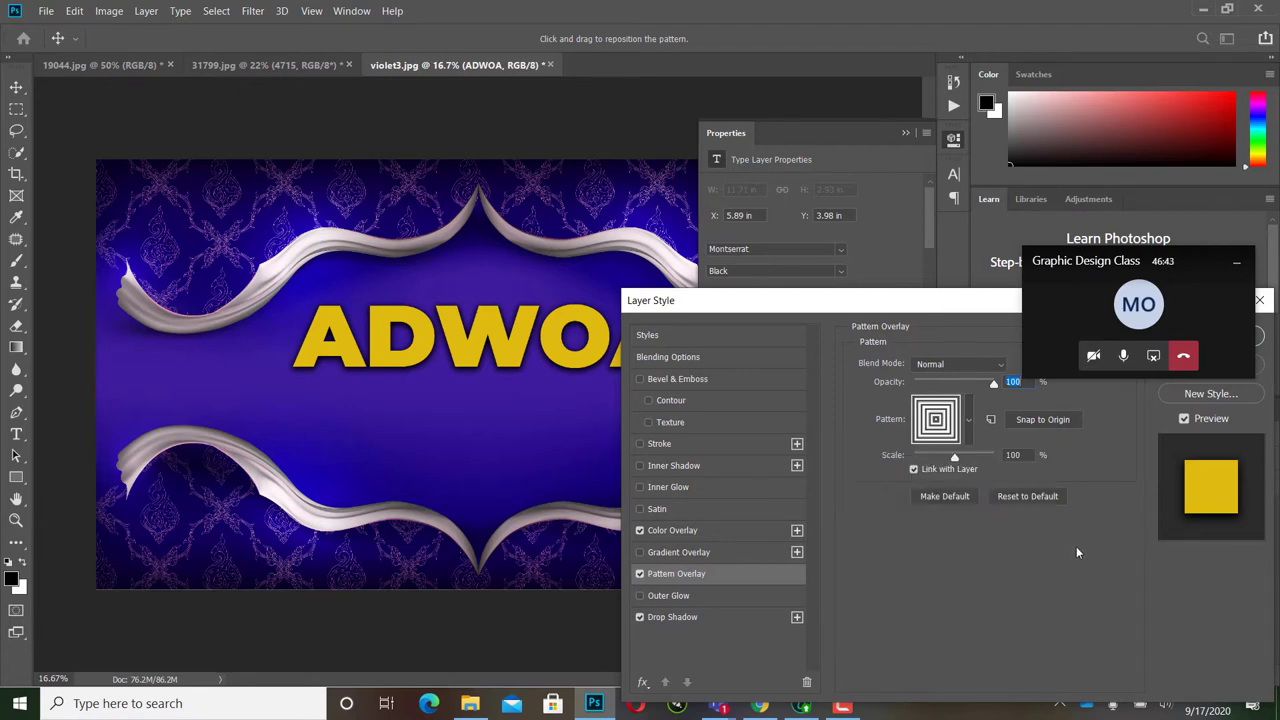
Step: Toggle the Color Overlay to compare it with the pattern, and leave it off
left_click(640, 531)
left_click(641, 530)
left_click(642, 531)
left_click(641, 531)
left_click(641, 531)
Step: Try the dotted, diagonal line and black-and-white camouflage patterns in the name text's Pattern Overlay
left_click(972, 432)
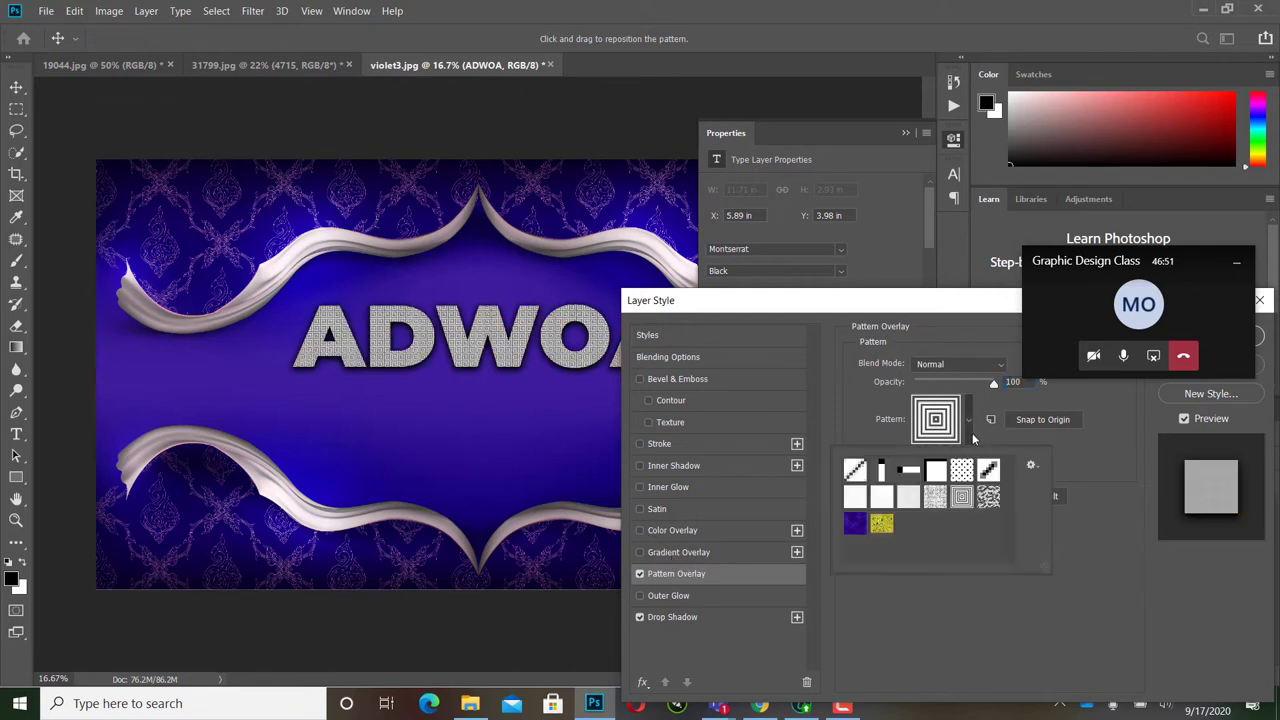
left_click(961, 470)
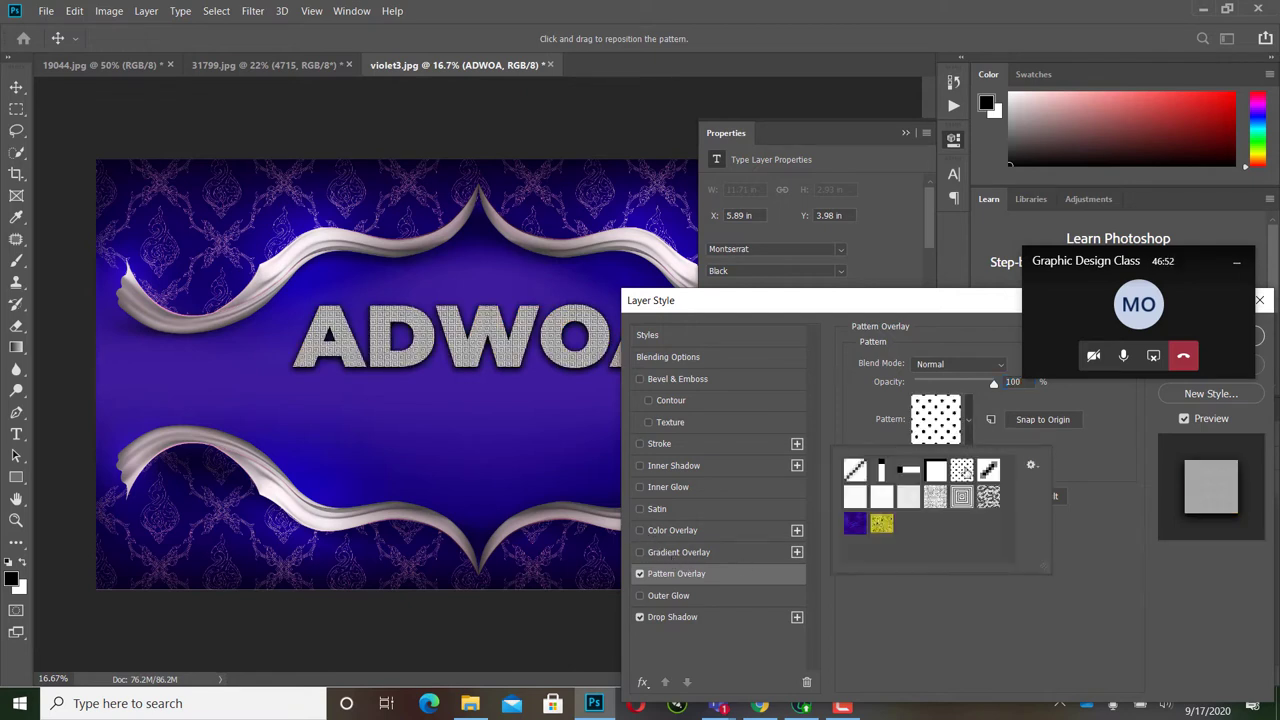
left_click(968, 428)
left_click(967, 432)
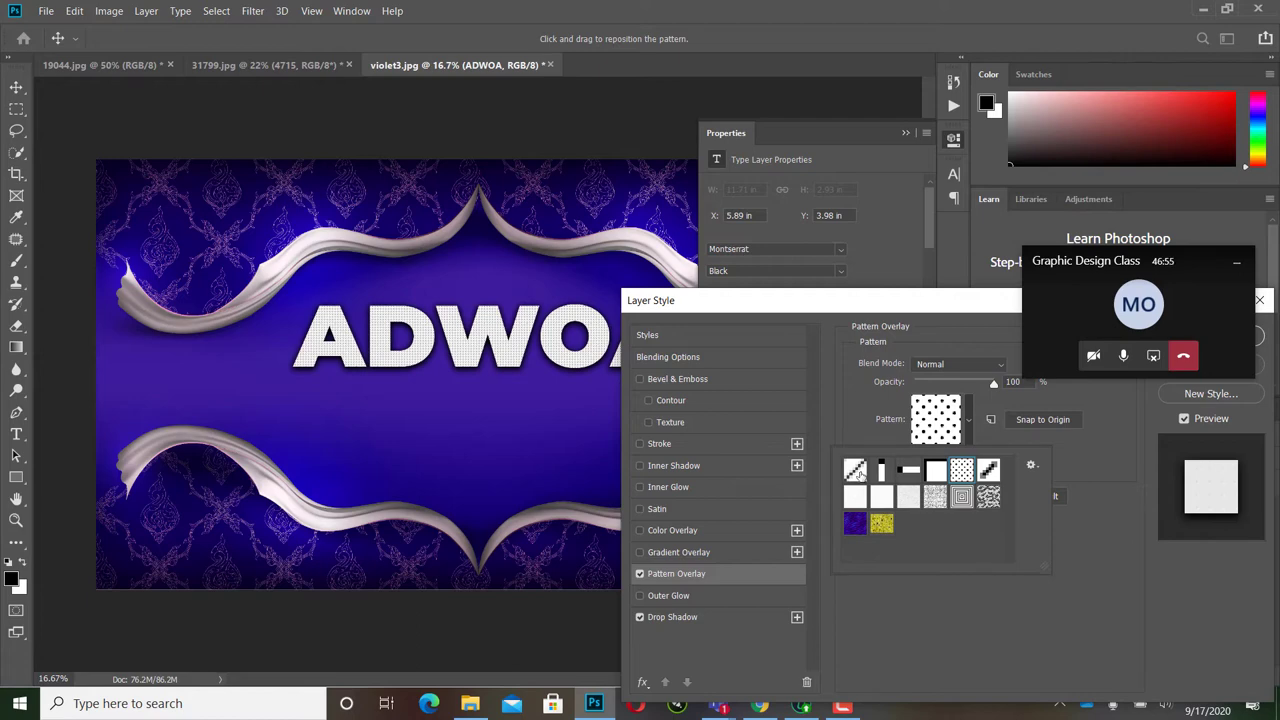
left_click(855, 470)
left_click(952, 435)
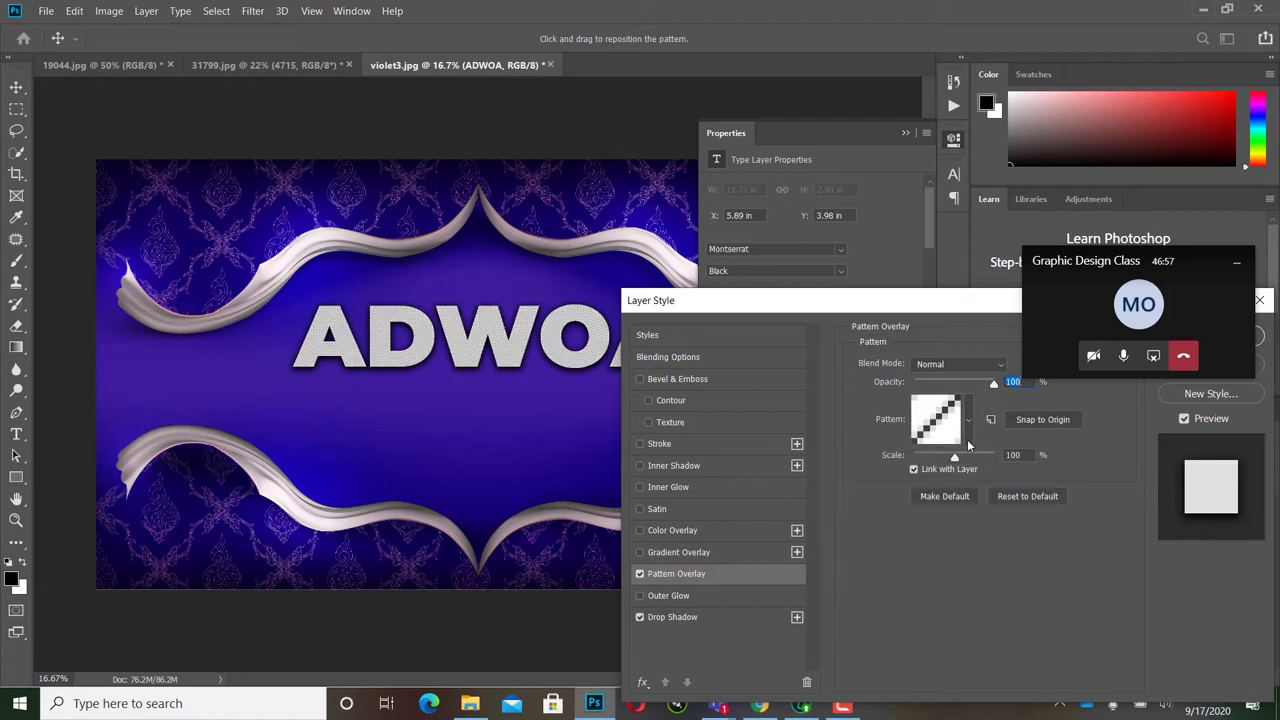
left_click(966, 430)
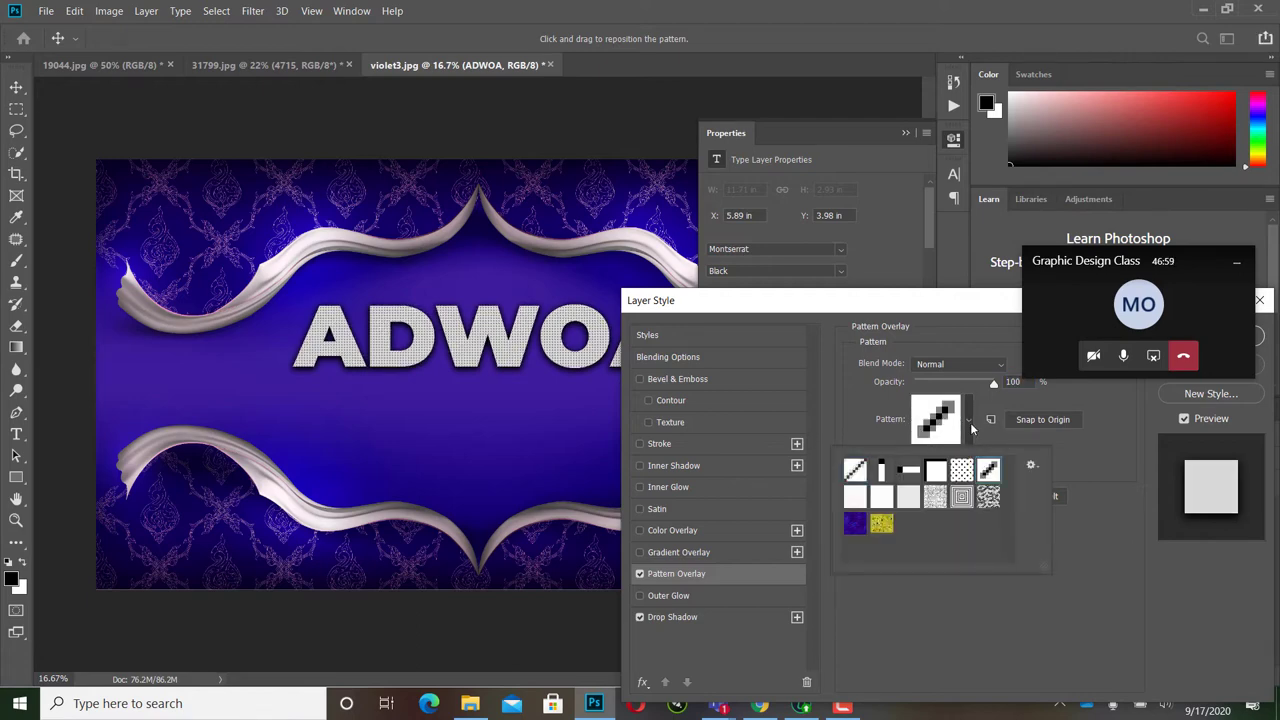
left_click(988, 497)
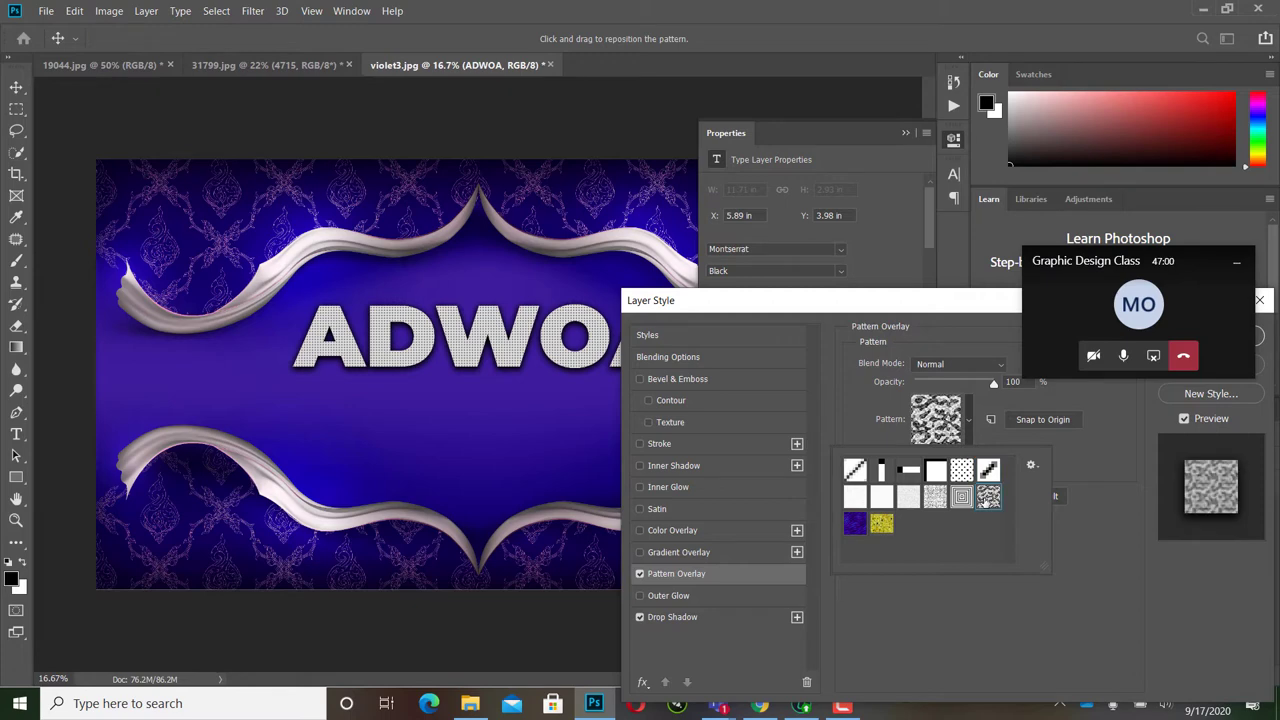
Step: Look through the additional pattern sets for the overlay and try loading Texture Fill, keeping the Normal blend mode
left_click(881, 415)
left_click(946, 368)
left_click(865, 390)
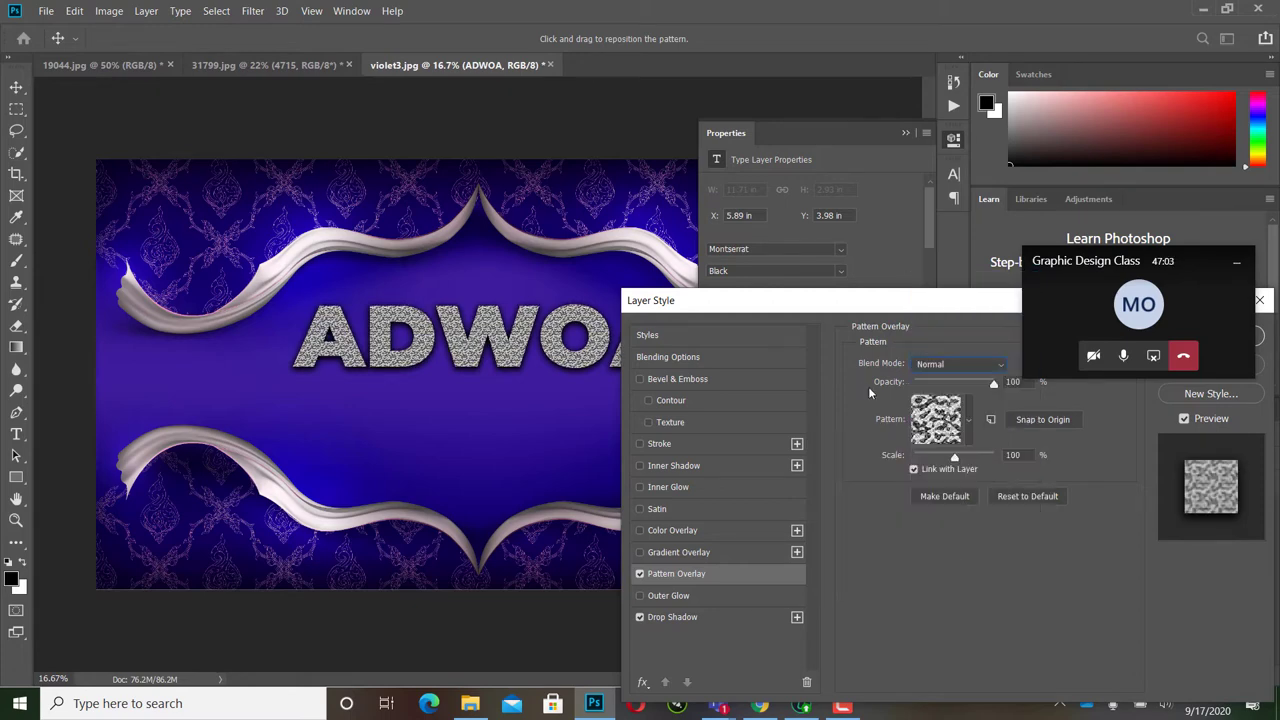
left_click(938, 424)
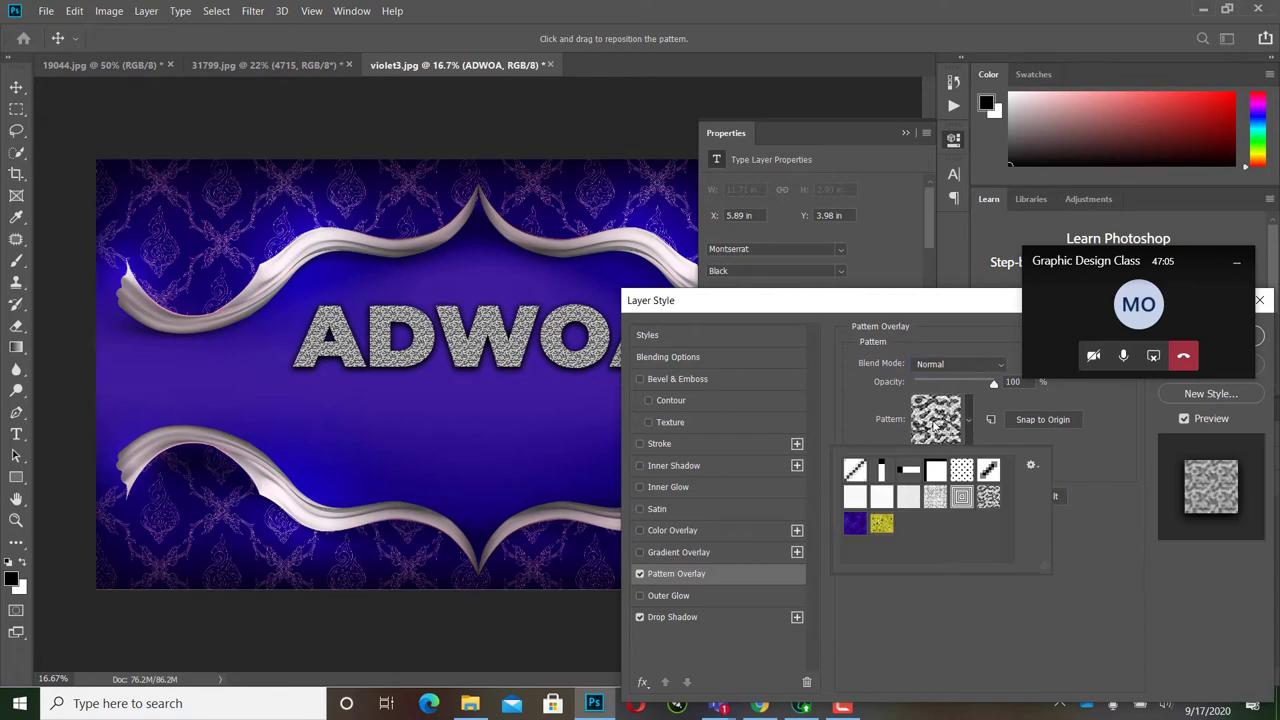
left_click(1031, 465)
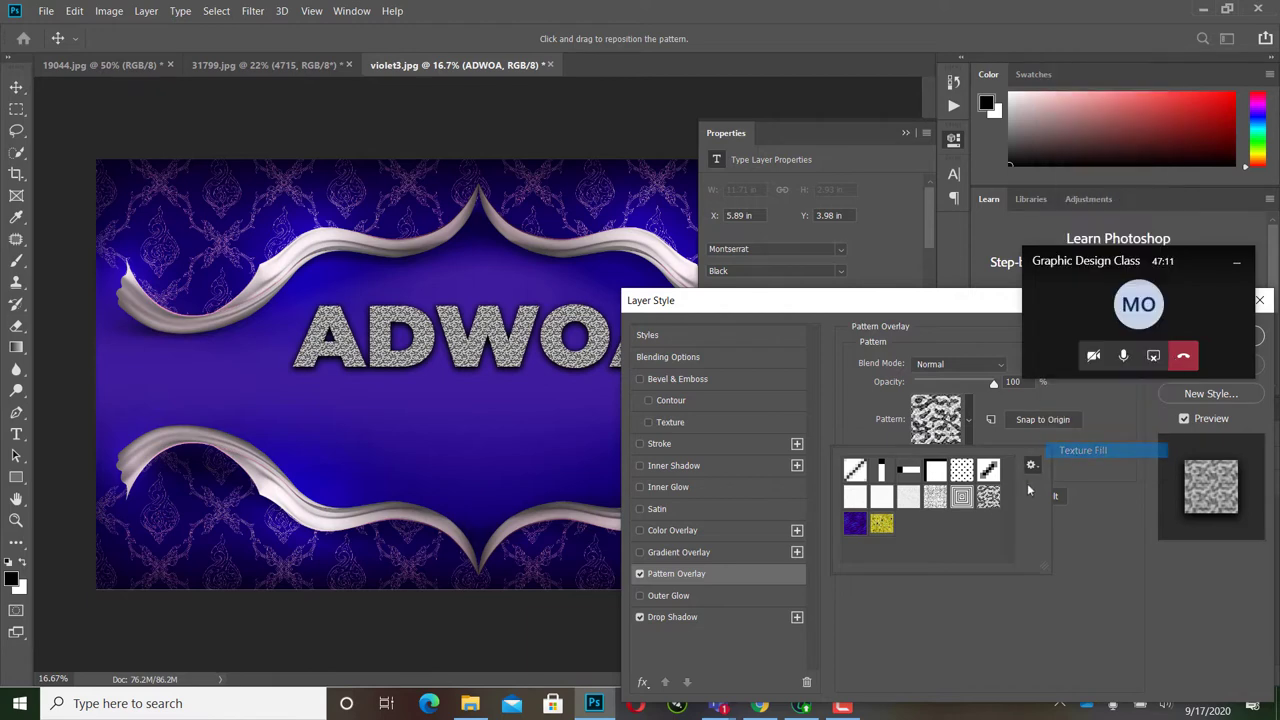
left_click(1083, 450)
left_click(672, 275)
left_click(1032, 467)
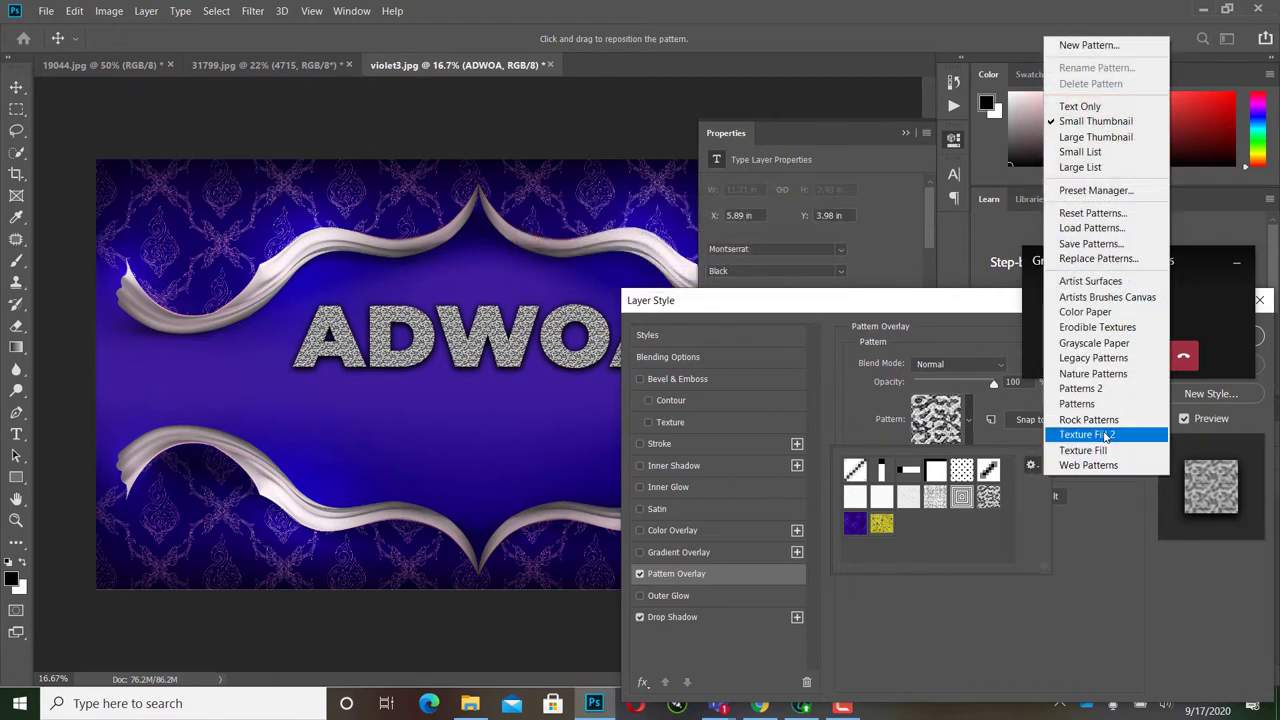
Step: Try the custom yellow and violet patterns on the name text, and turn the Pattern Overlay off
left_click(882, 525)
left_click(882, 525)
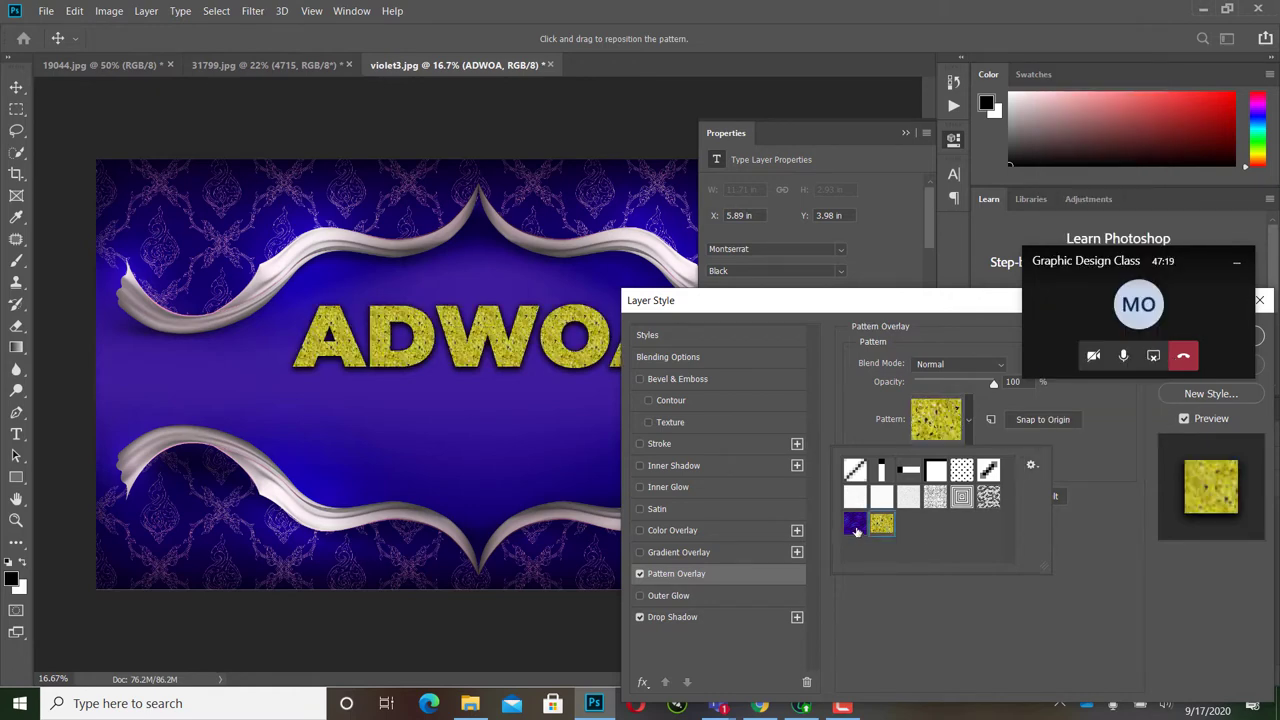
left_click(856, 531)
left_click(872, 530)
left_click(641, 575)
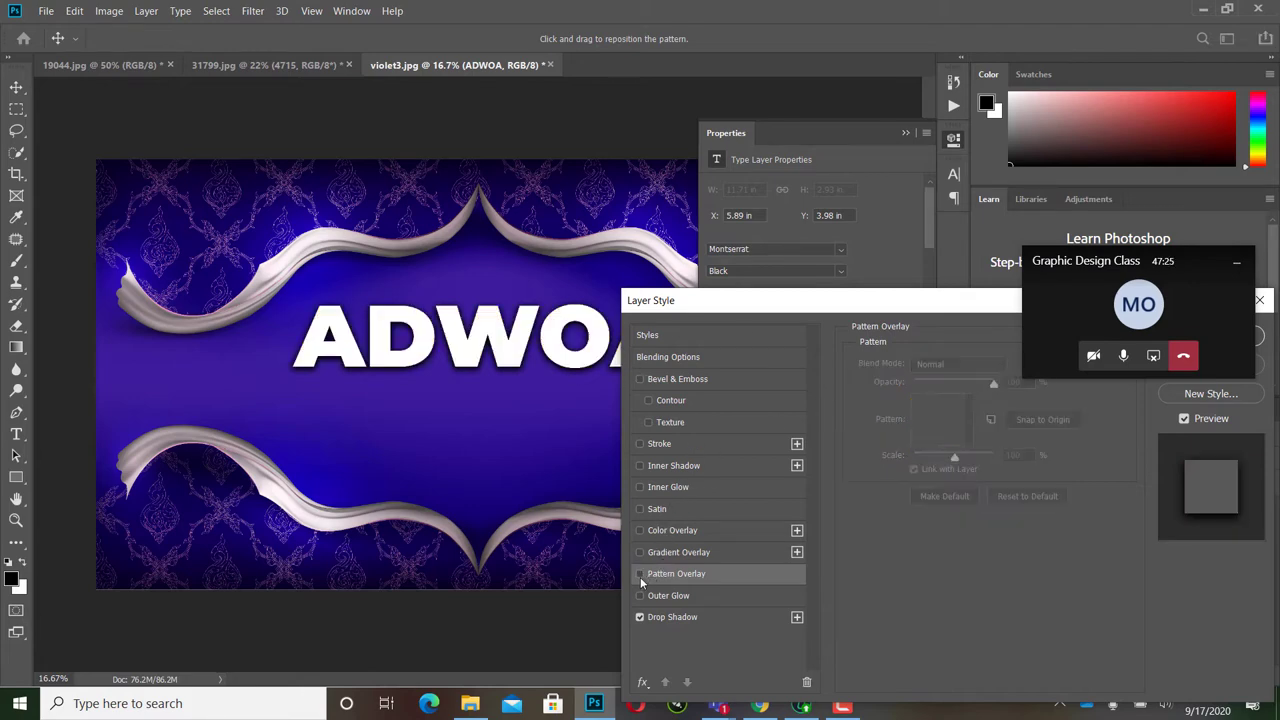
Step: Enable a Gradient Overlay on the name text and add an orange-gold colour stop at 34% of its gradient
left_click(640, 553)
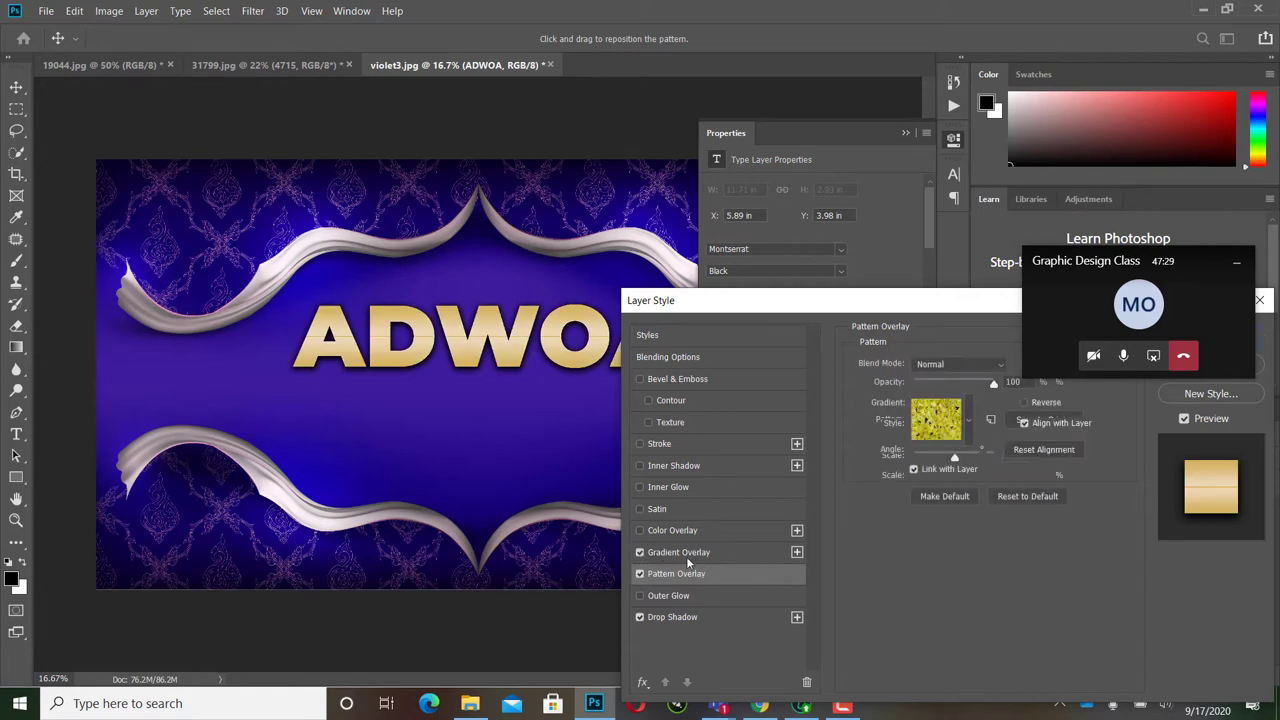
left_click(694, 553)
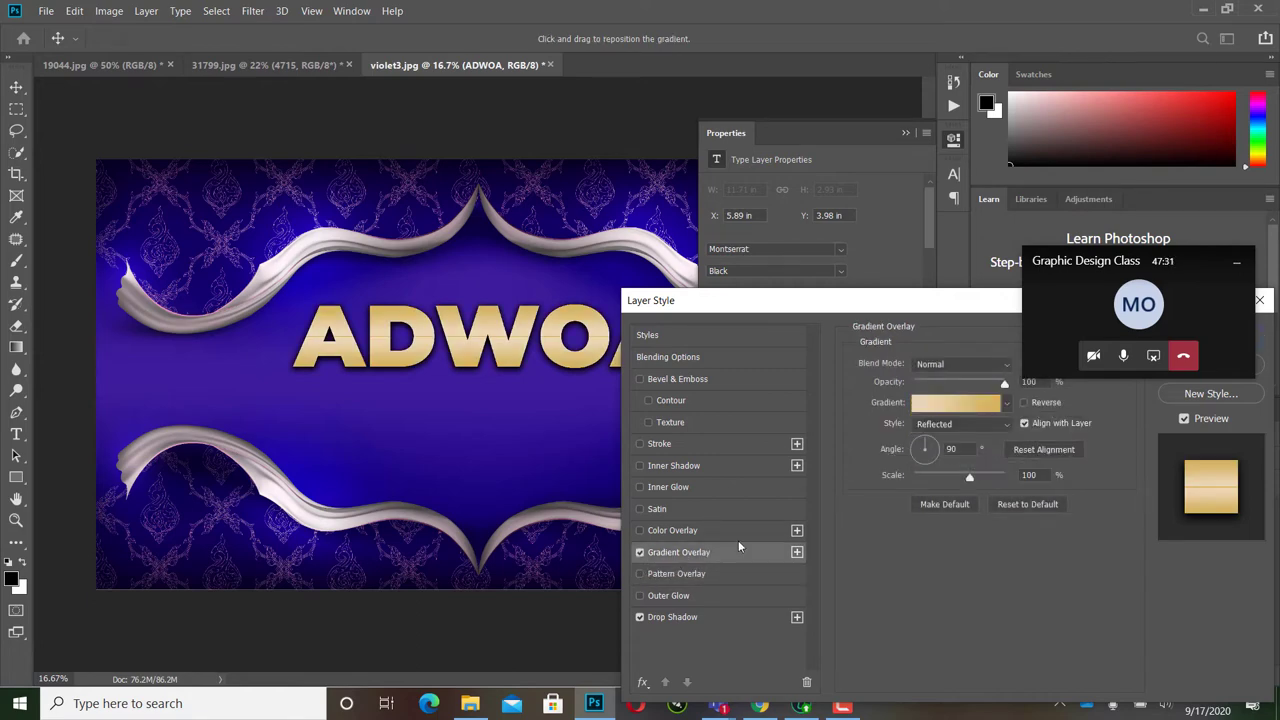
left_click(975, 402)
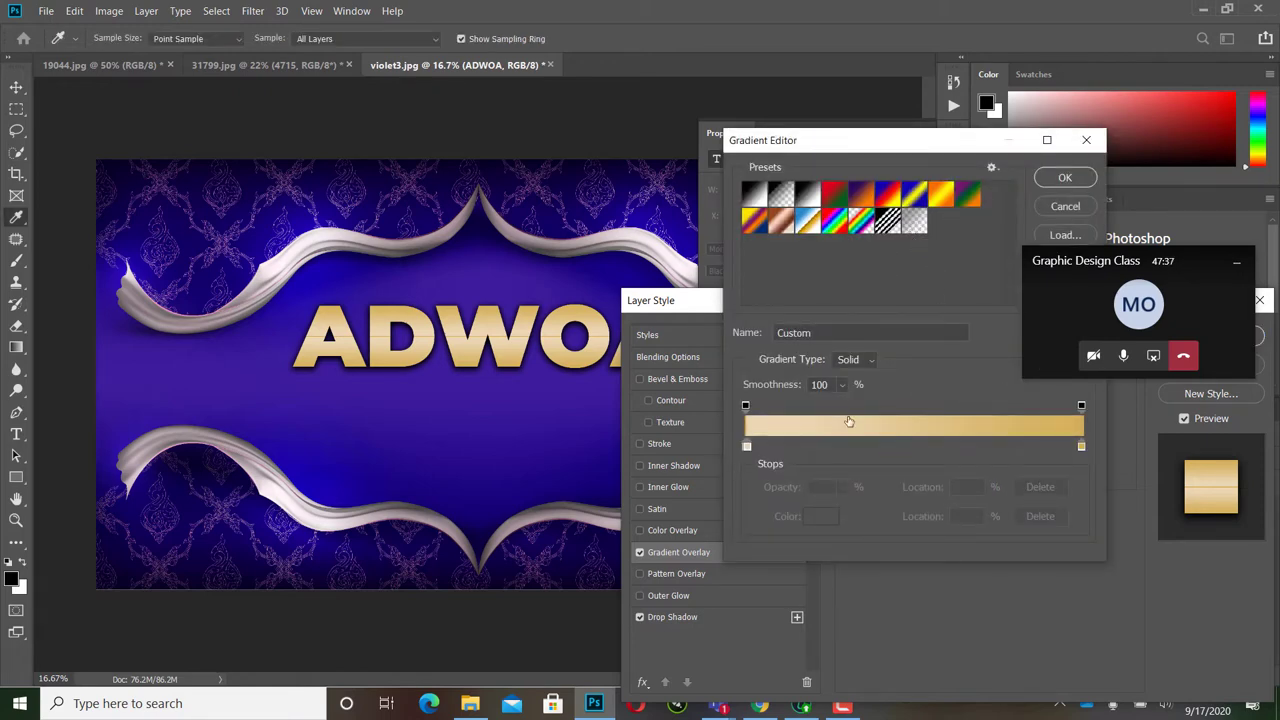
left_click_drag(750, 447, 858, 447)
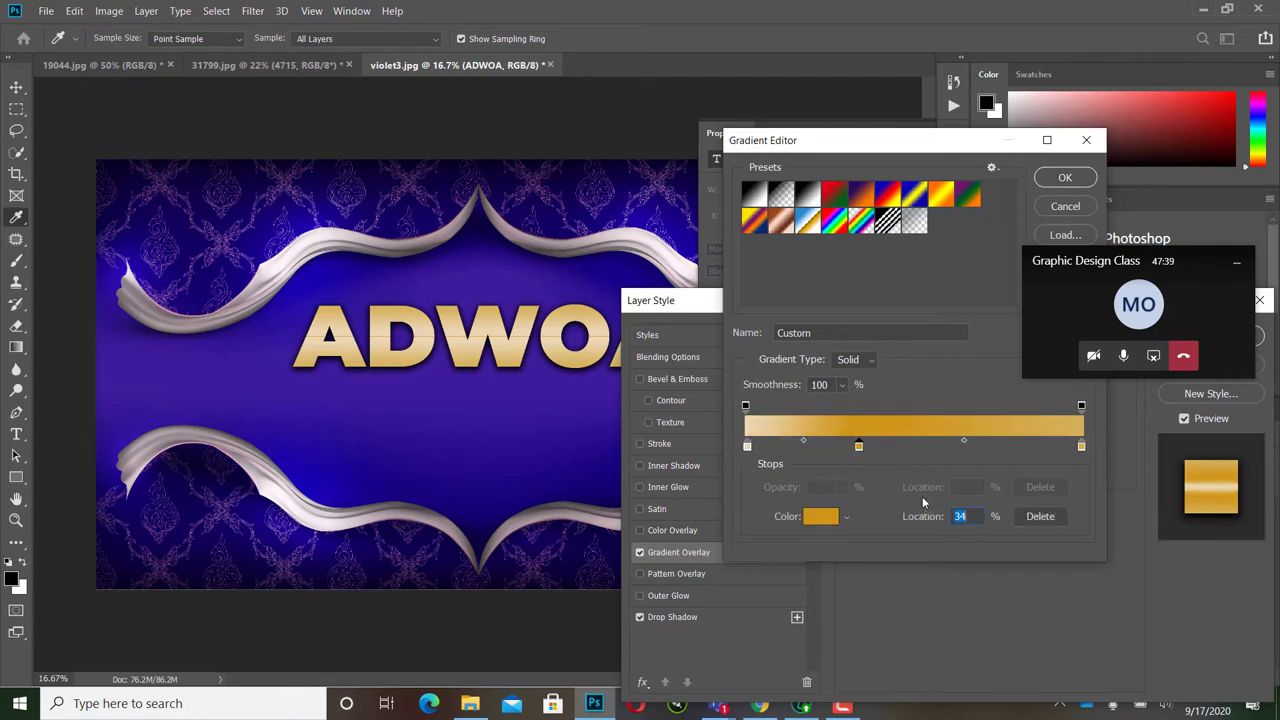
Step: Recolour the gradient's starting stop at 0% to dark brown 6f3807
left_click(746, 446)
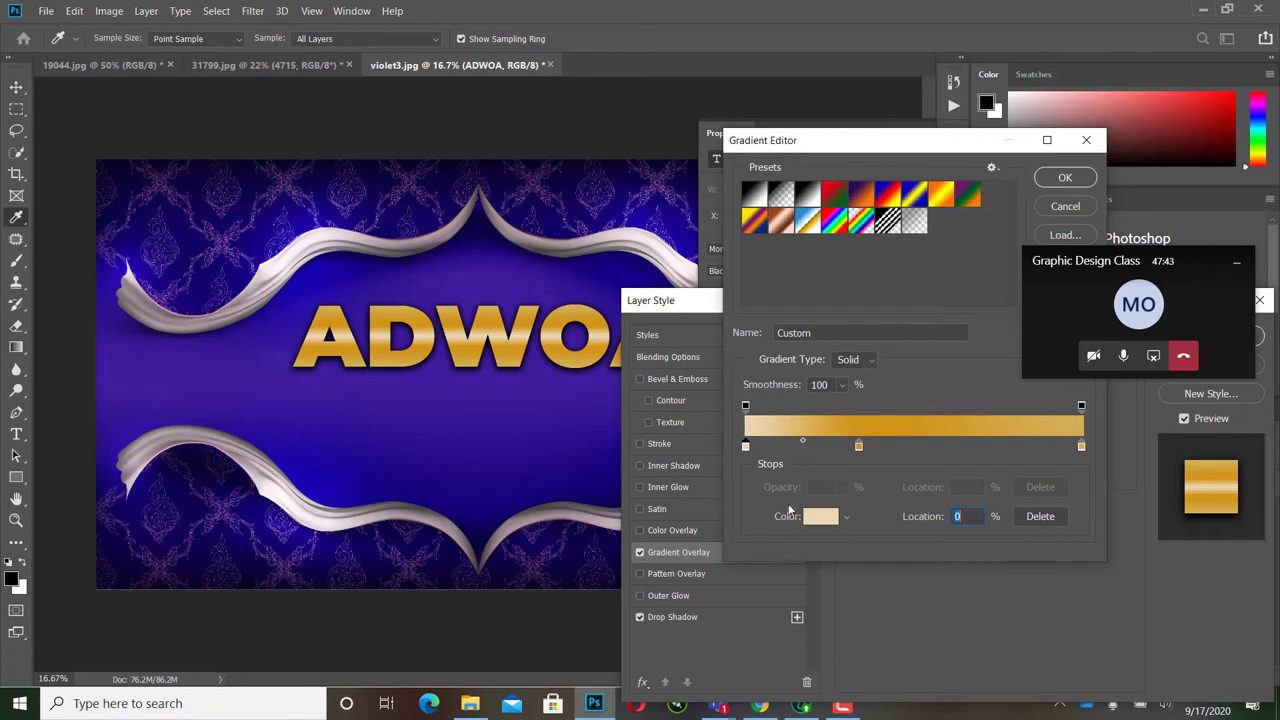
left_click(815, 521)
left_click(795, 230)
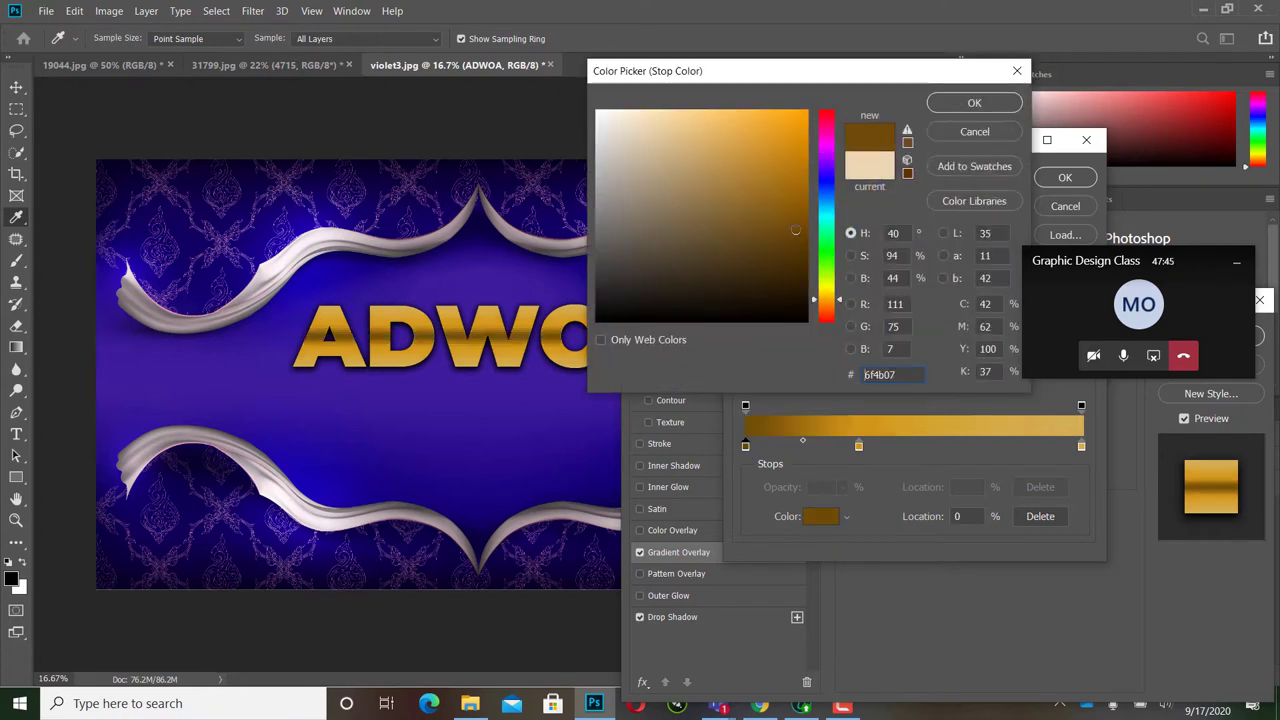
left_click(827, 188)
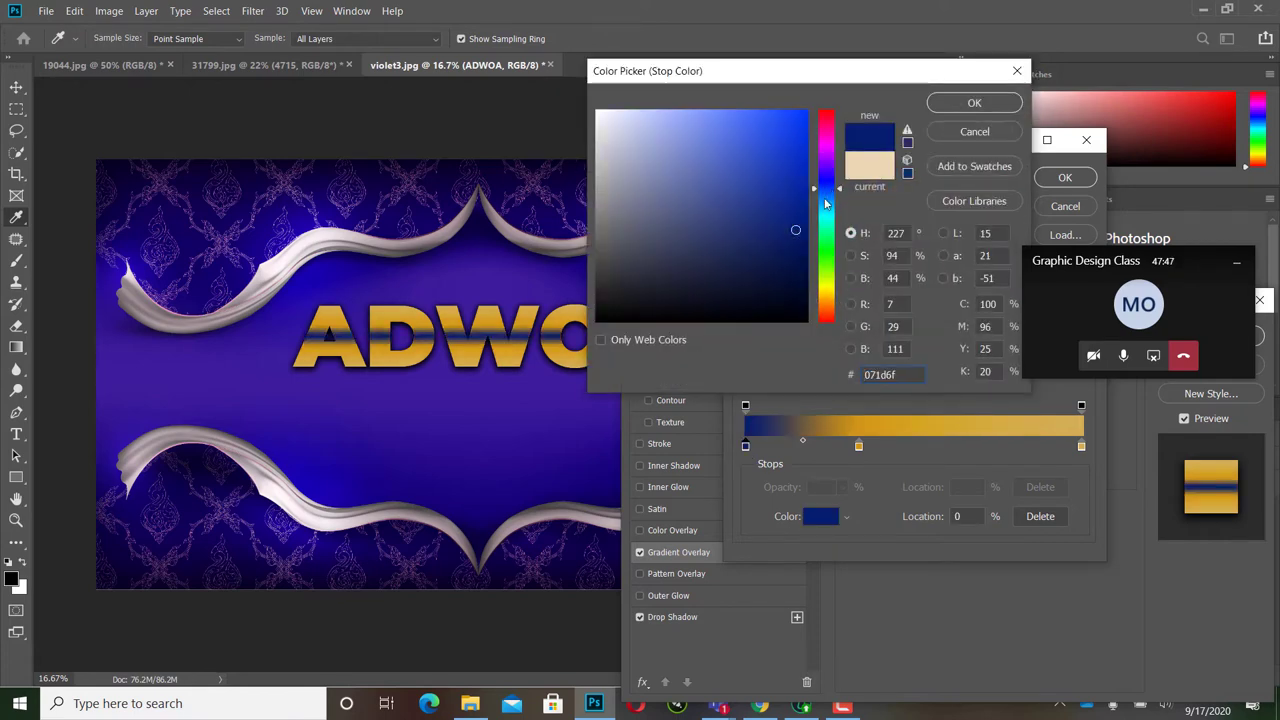
left_click(831, 269)
left_click(831, 306)
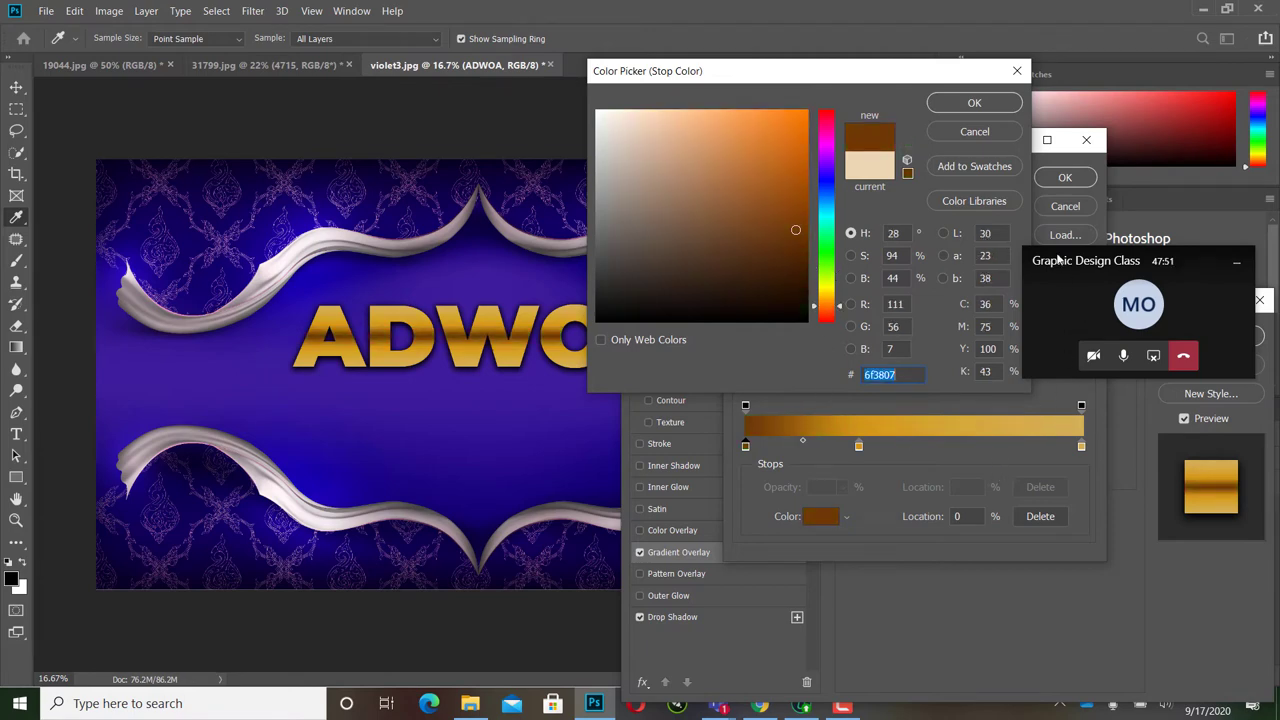
left_click(974, 103)
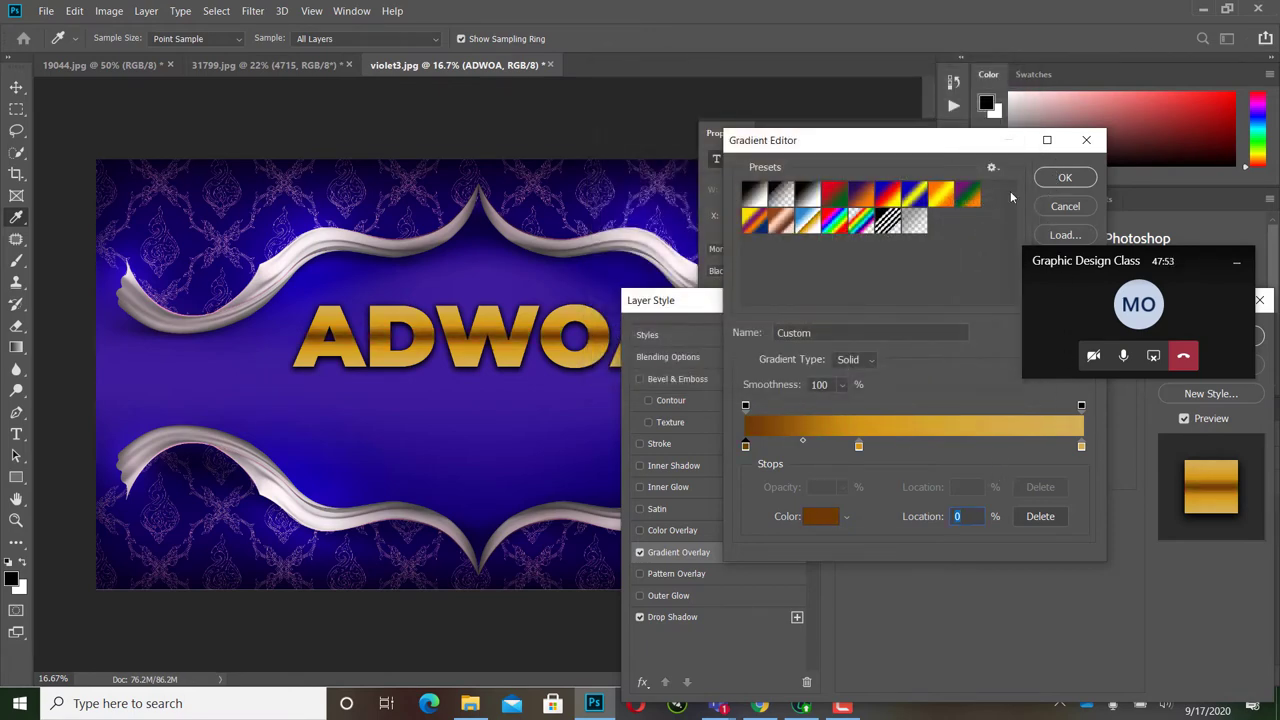
Step: Move the gradient's orange-gold middle stop to 74% and accept the edited gradient
left_click_drag(858, 446, 1005, 452)
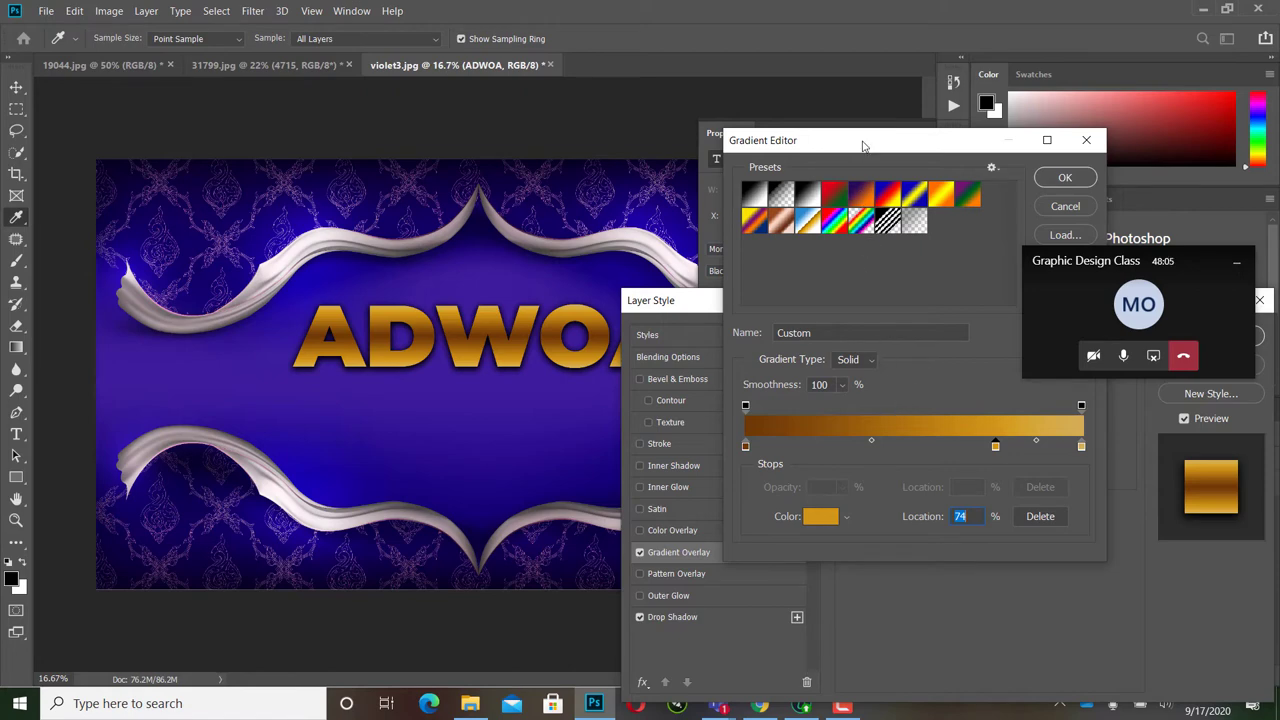
left_click_drag(863, 146, 777, 195)
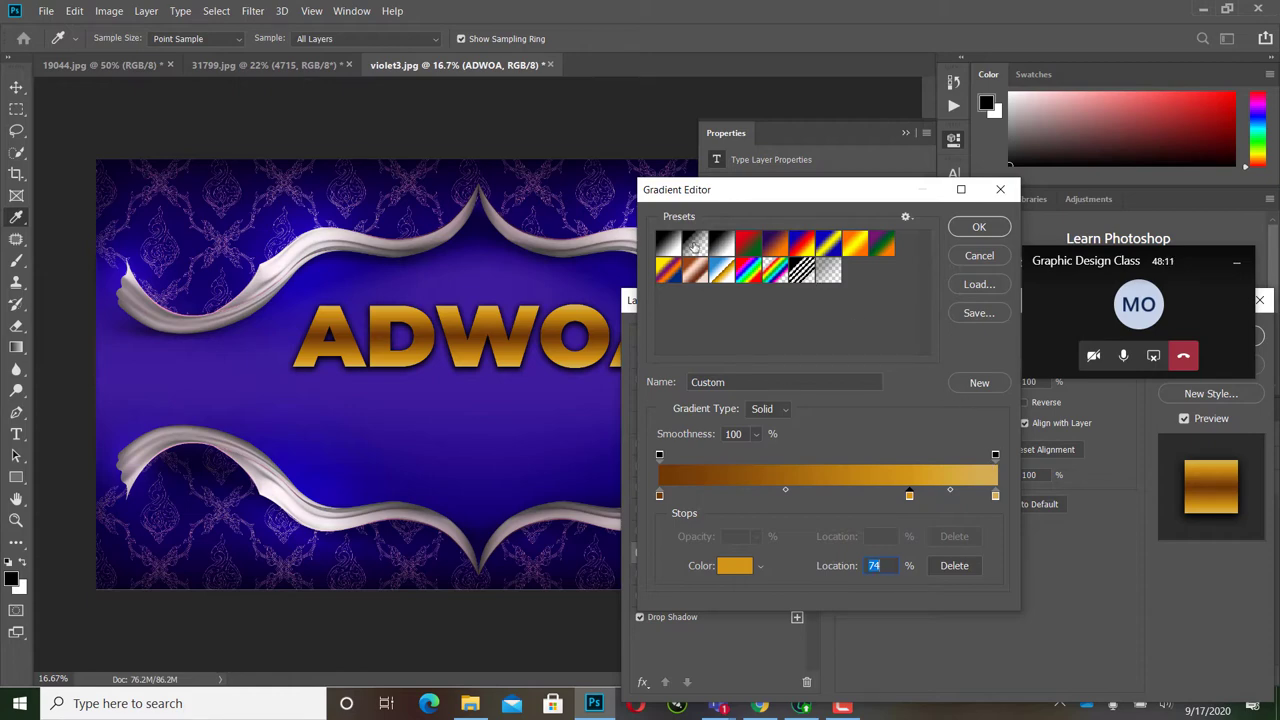
left_click(956, 238)
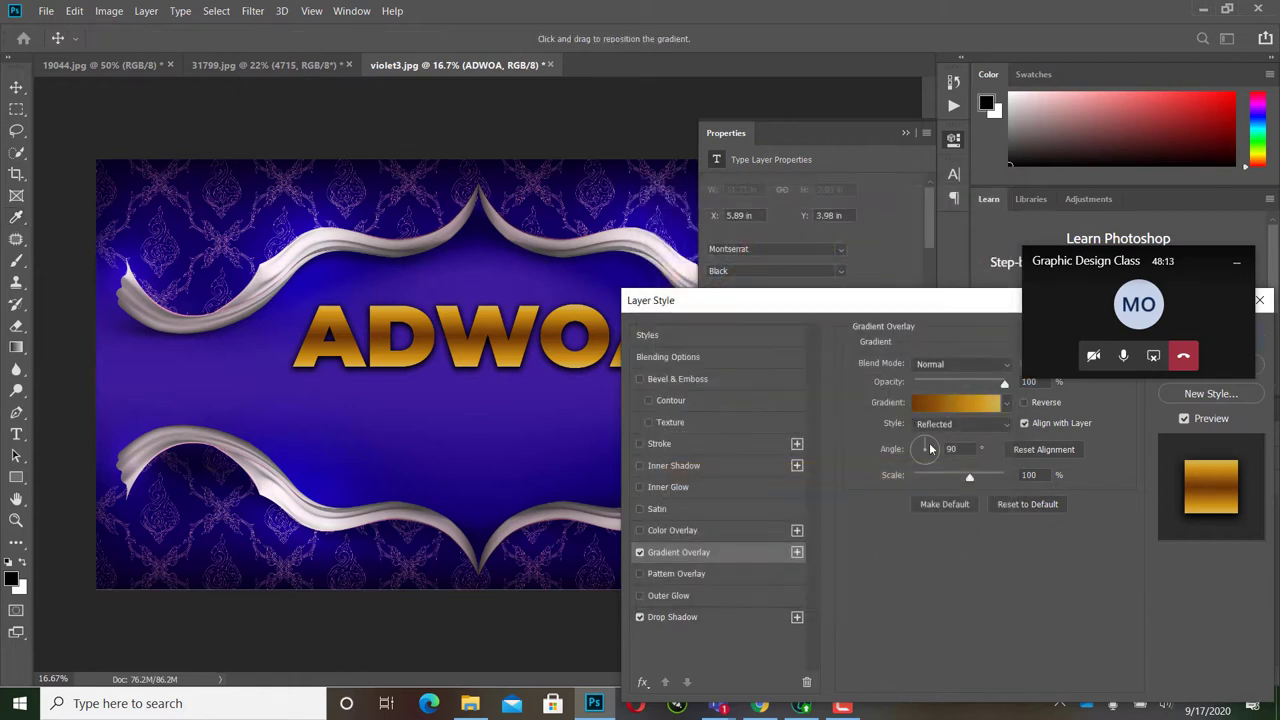
Step: Try several angles for the reflected gradient on the name text, and leave it at -106°
left_click_drag(937, 446, 943, 450)
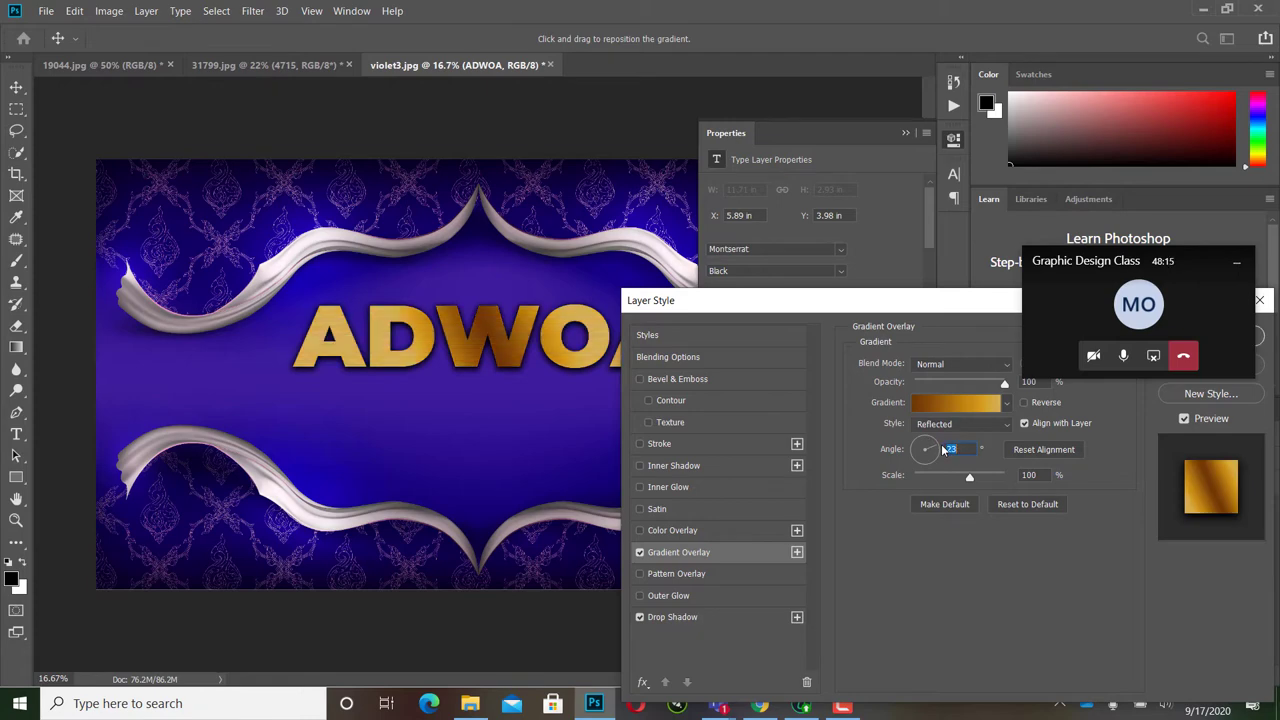
left_click_drag(900, 316, 987, 434)
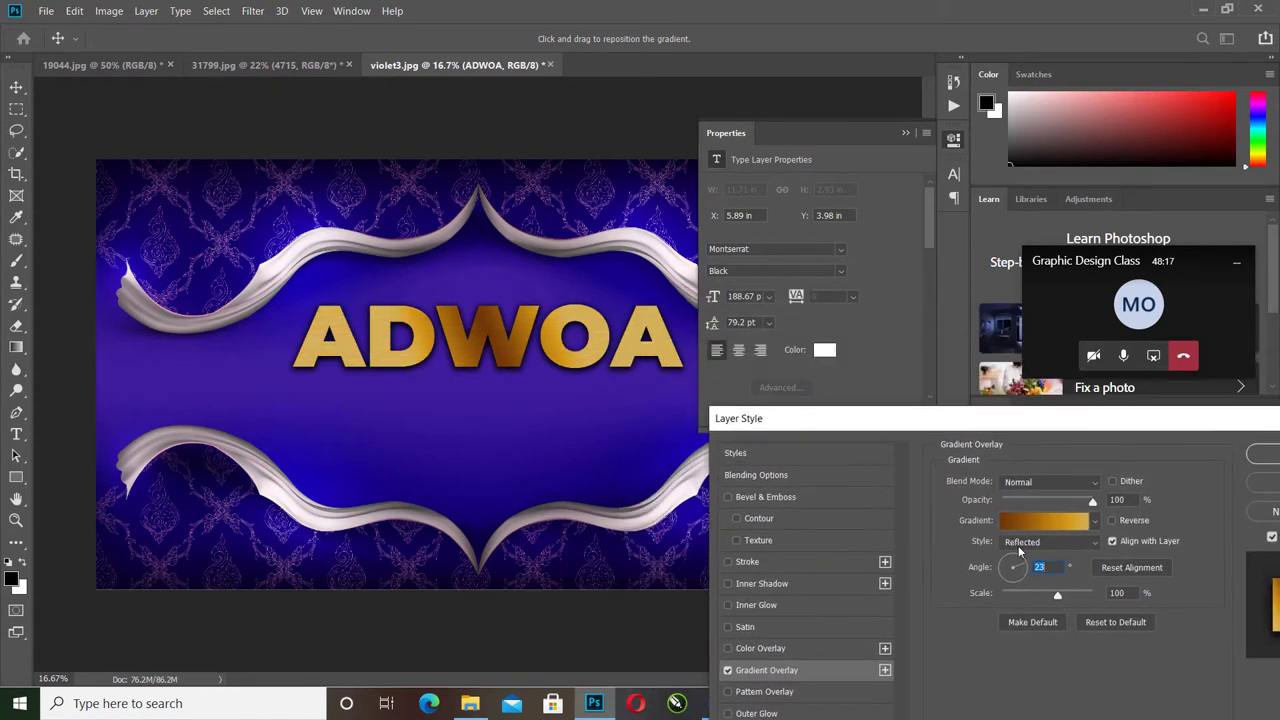
left_click_drag(1025, 576, 1020, 576)
left_click(1002, 580)
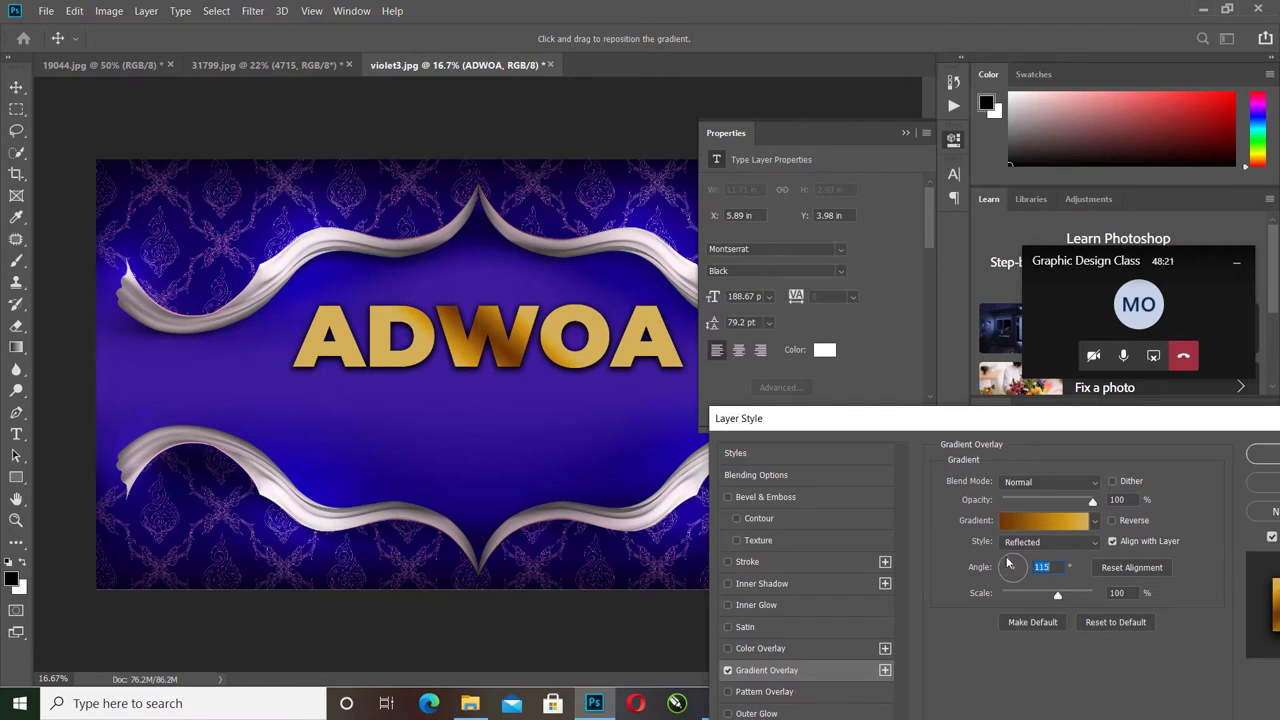
left_click(1019, 557)
left_click(1022, 578)
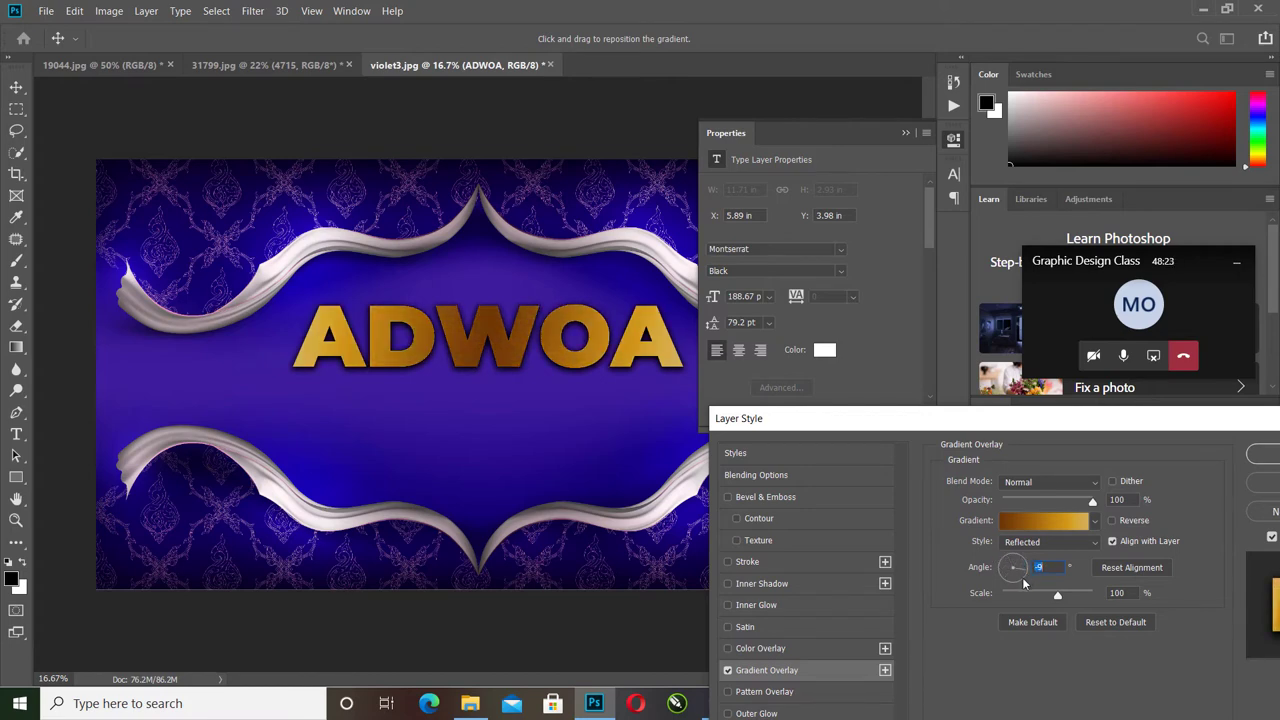
left_click(998, 568)
left_click_drag(1088, 425, 952, 398)
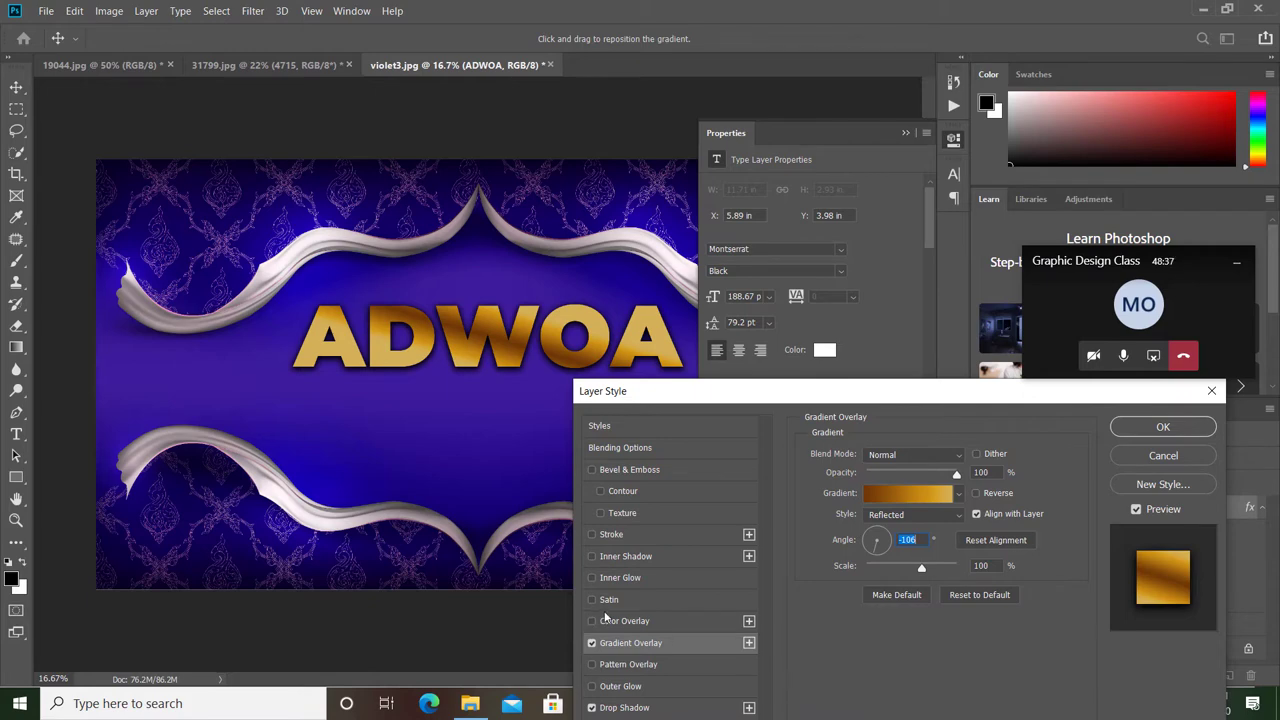
left_click_drag(1032, 393, 1100, 361)
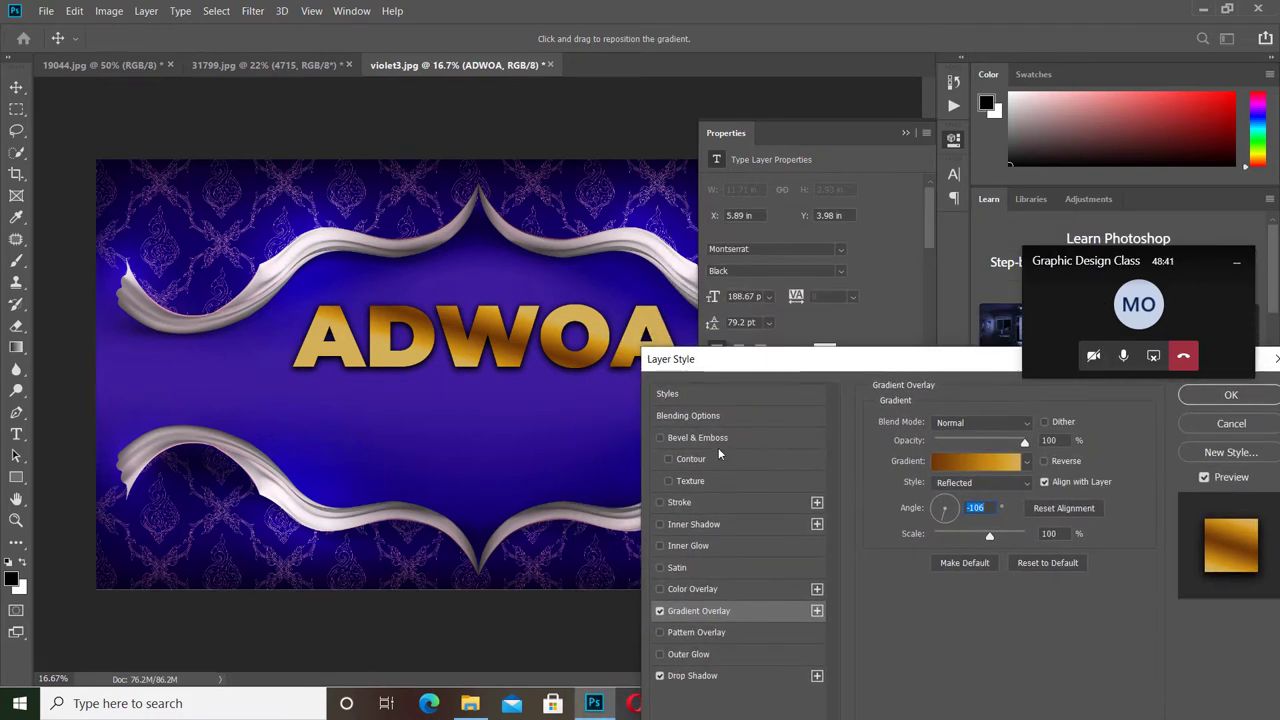
Step: Enable Bevel & Emboss on the name text and raise its depth to 1000%
left_click(687, 444)
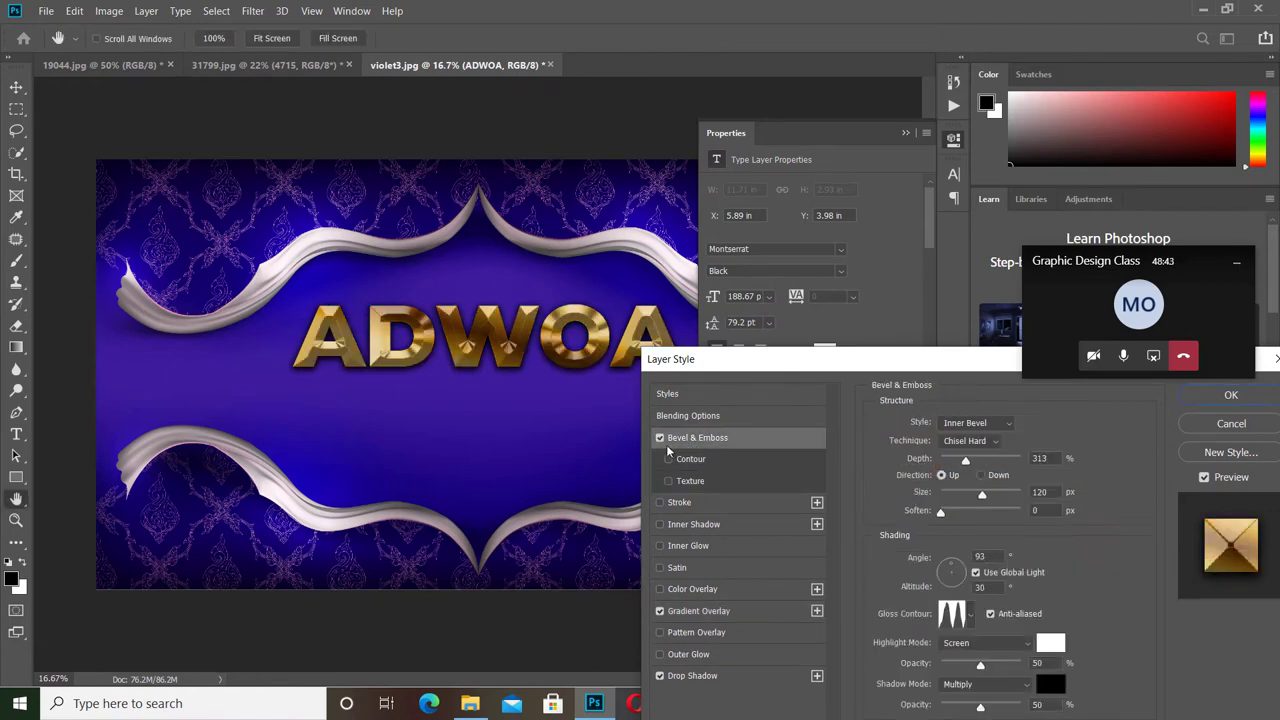
left_click_drag(753, 371, 679, 466)
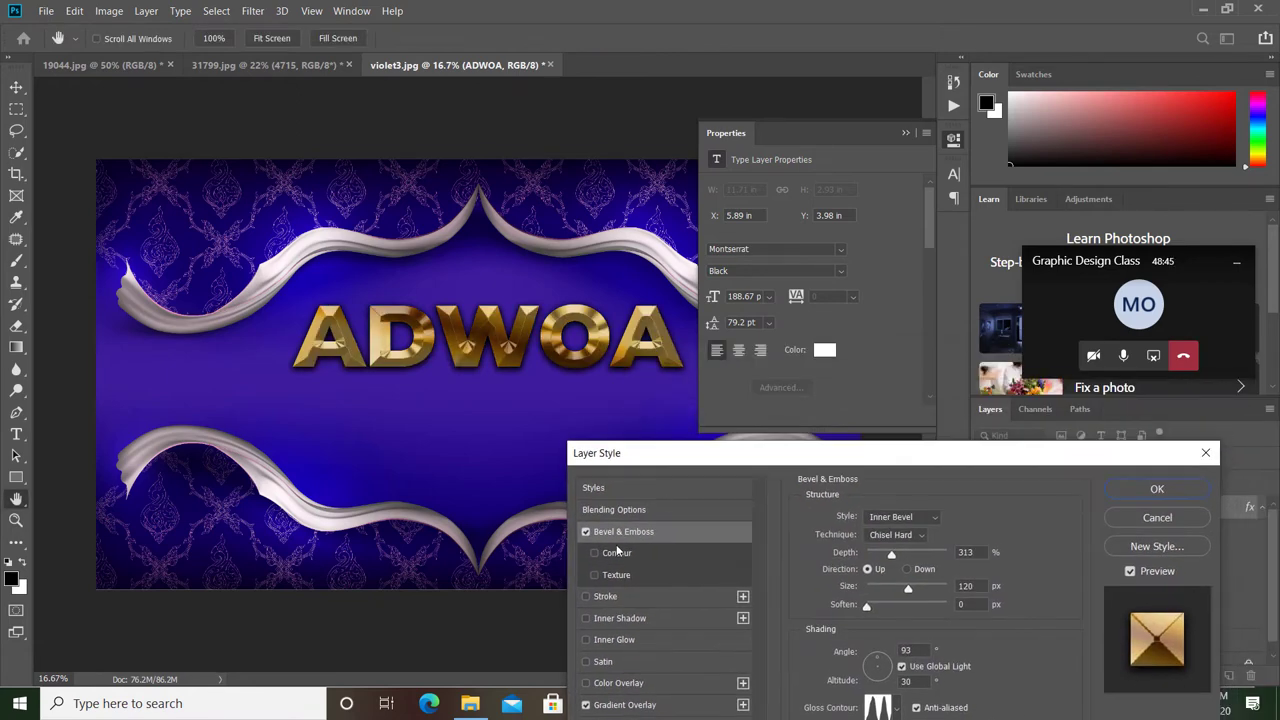
left_click_drag(881, 556, 948, 560)
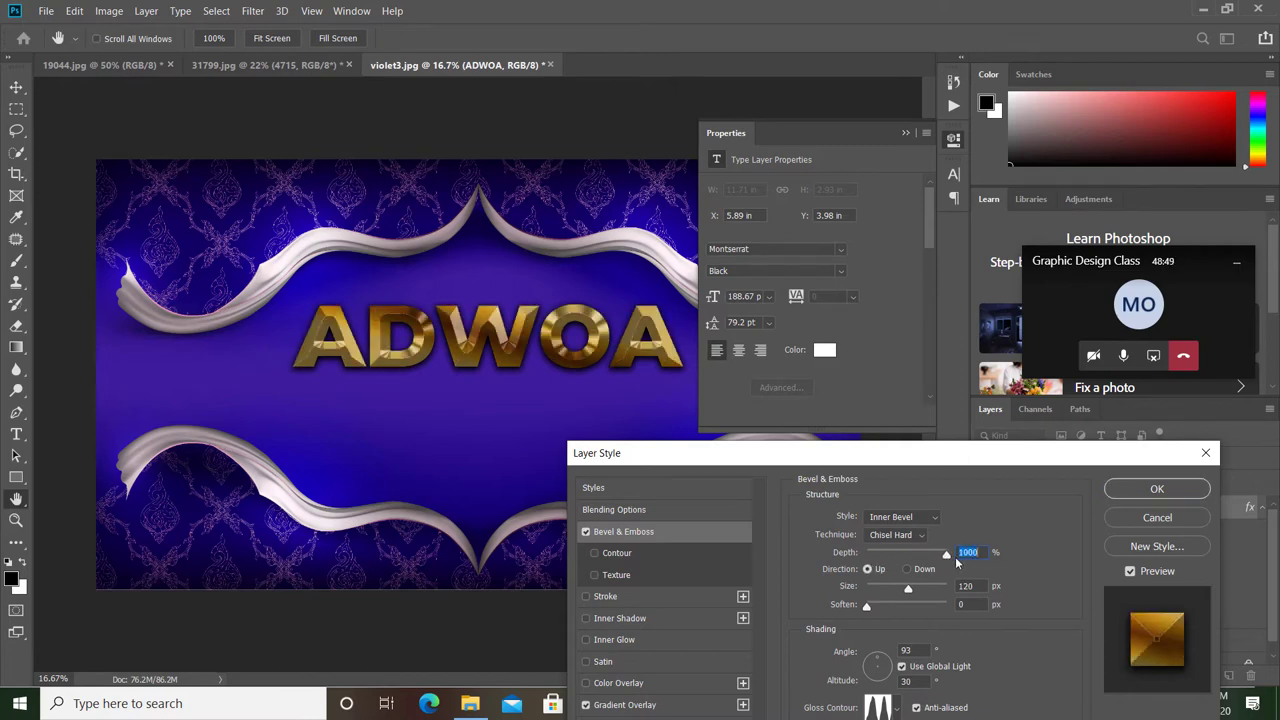
Step: Change the bevel's gloss contour to the inverted cone preset
mouse_move(802, 466)
left_mouse_down()
mouse_move(1000, 183)
mouse_move(851, 172)
mouse_move(854, 223)
mouse_move(834, 239)
left_mouse_up()
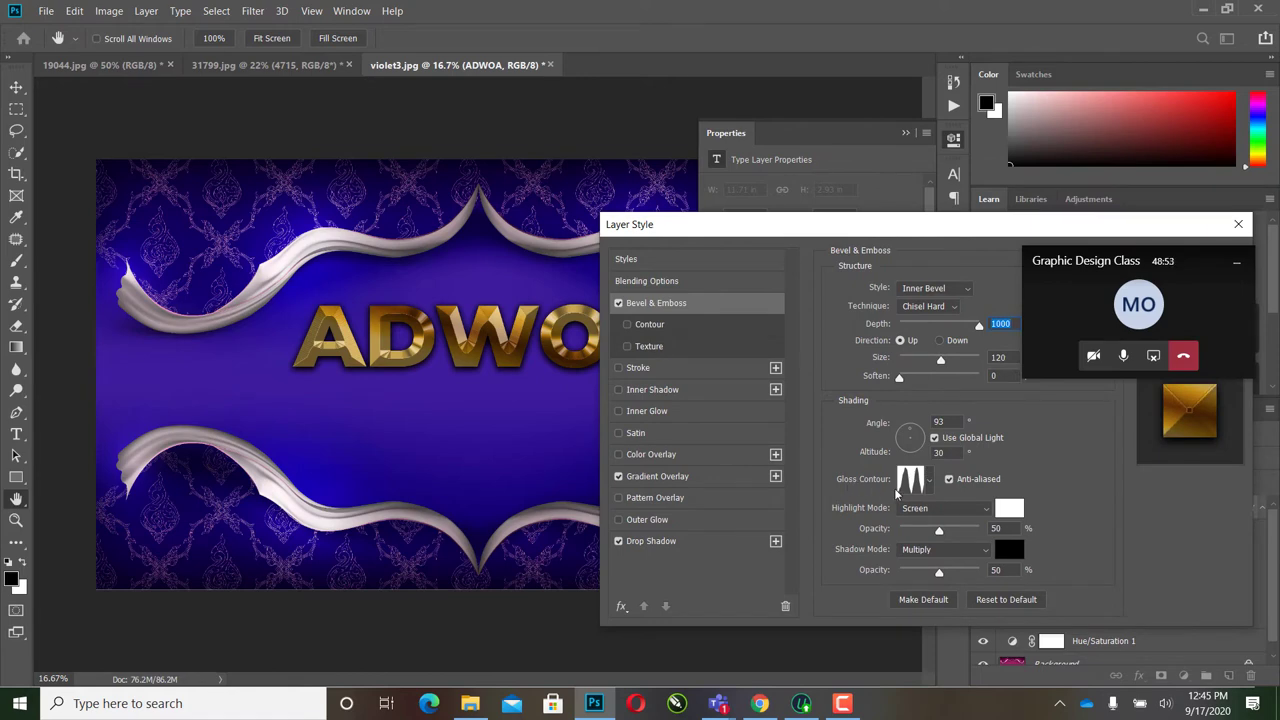
left_click(931, 482)
left_click(881, 517)
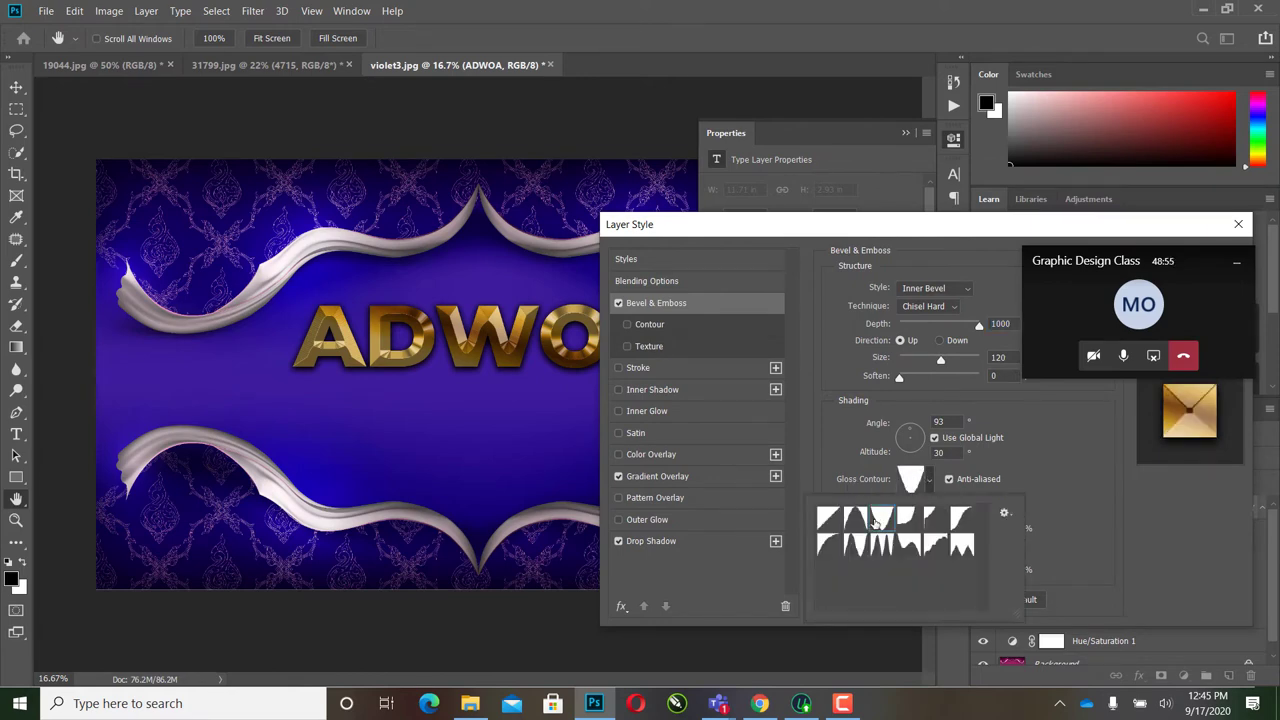
Step: Try the Gaussian and rolling-slope gloss contours on the name text's bevel, and settle on the double-ring preset
left_click_drag(858, 228, 978, 222)
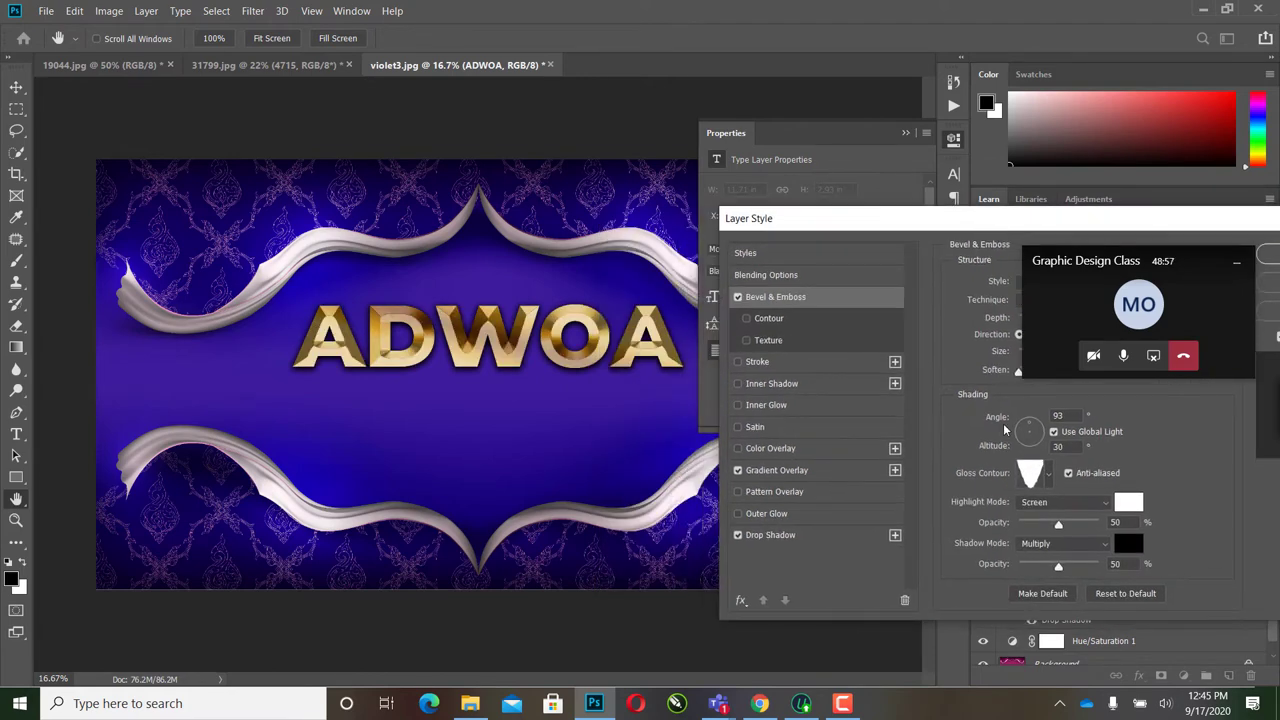
left_click(1049, 480)
left_click(1080, 512)
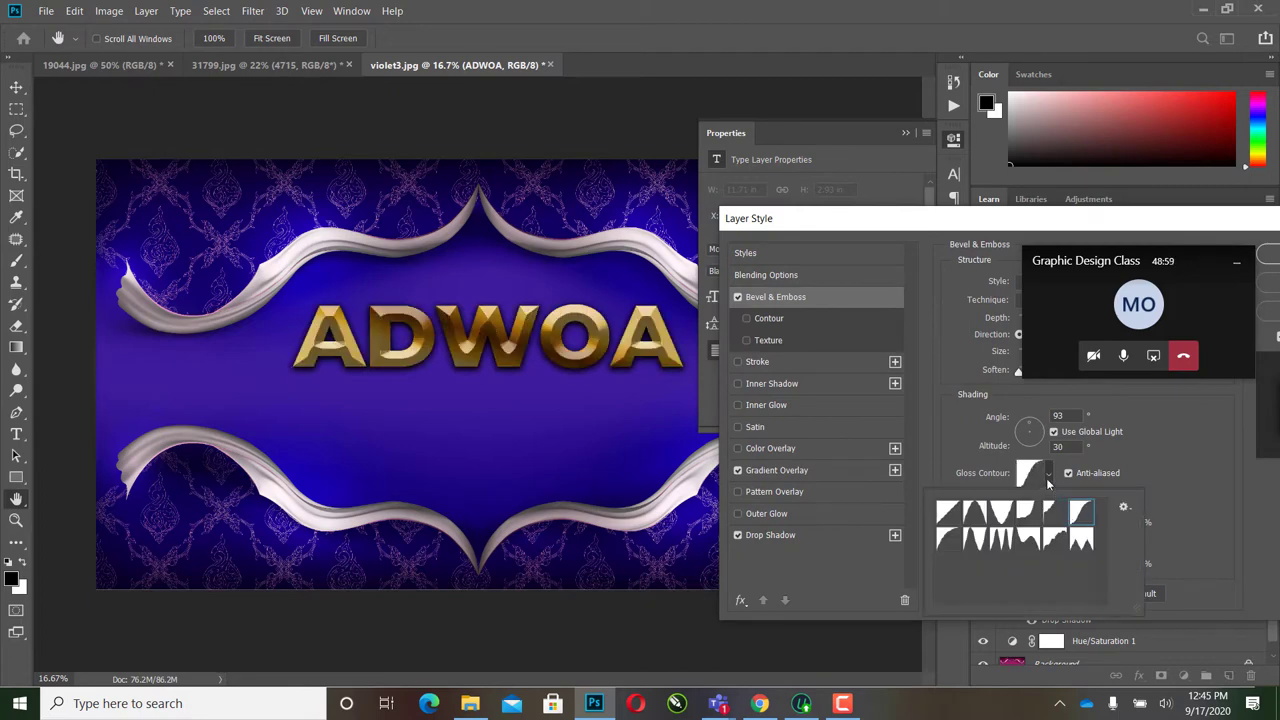
left_click(1048, 481)
left_click(1044, 478)
left_click(1030, 540)
left_click(1046, 474)
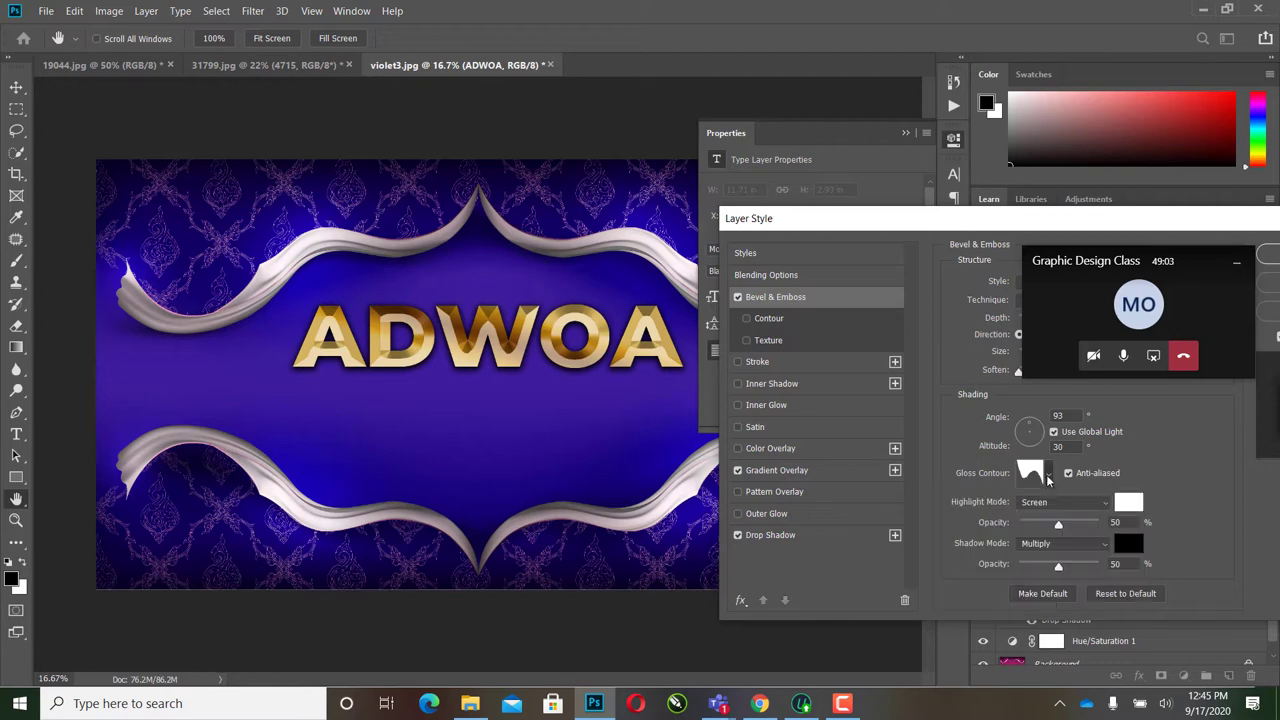
left_click(1044, 475)
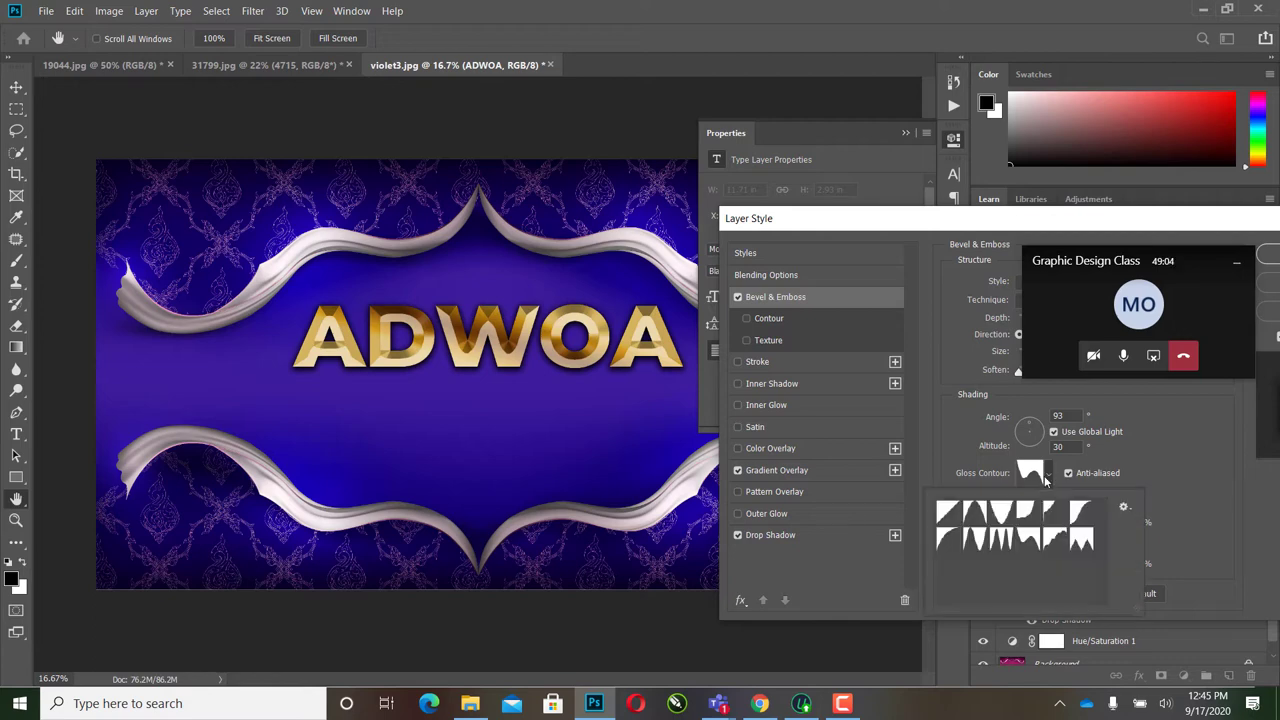
left_click(997, 542)
Step: Try the Emboss, Pillow Emboss and Stroke Emboss bevel styles on the name text
left_click_drag(962, 222, 785, 362)
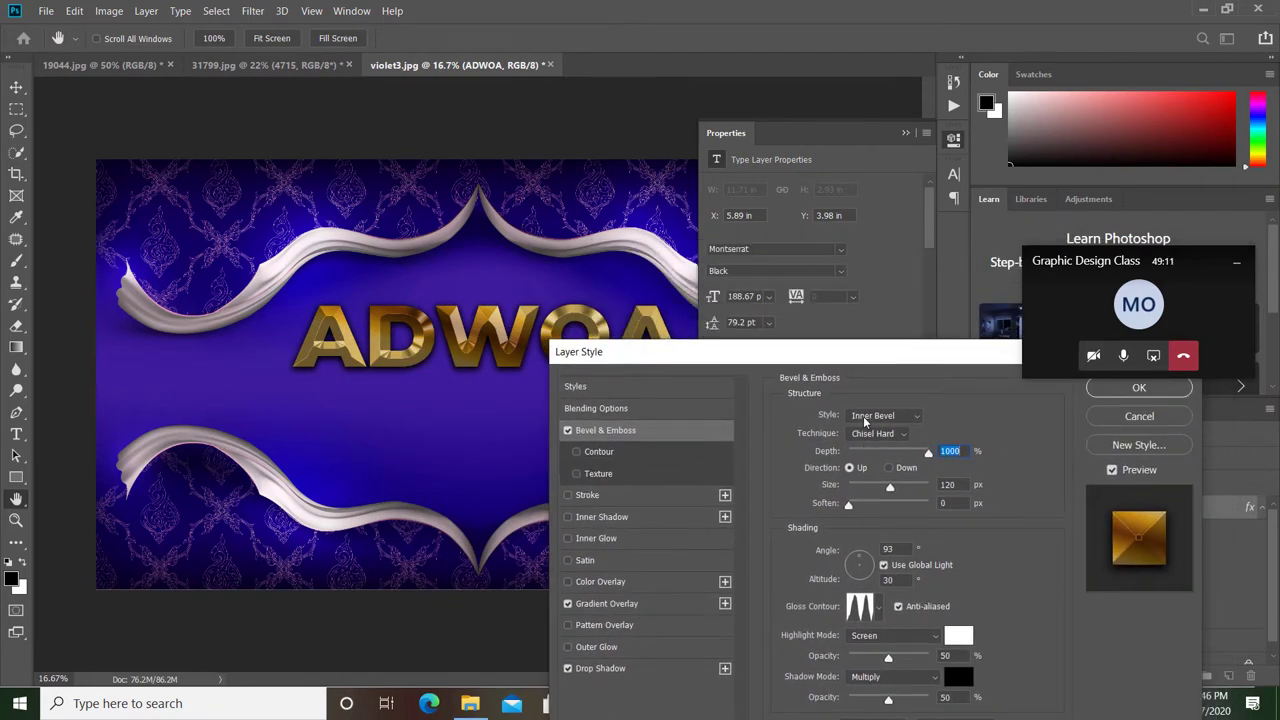
left_click(915, 415)
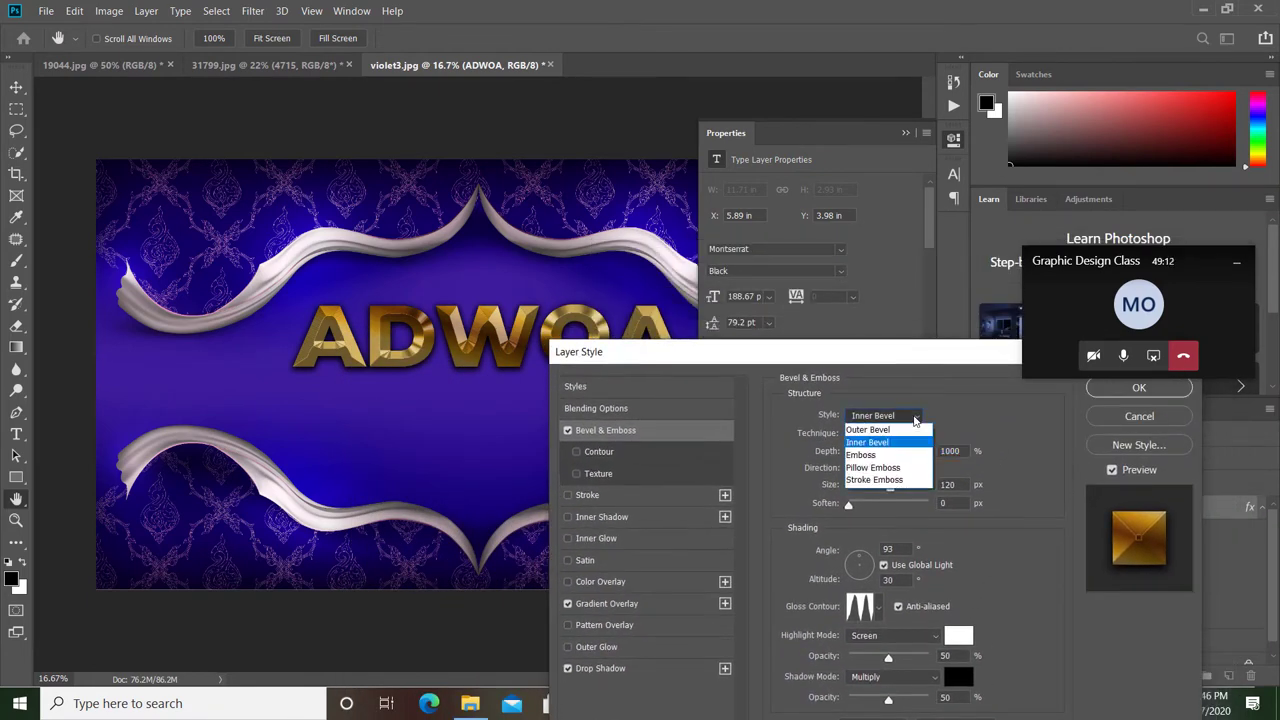
left_click(881, 452)
left_click(888, 416)
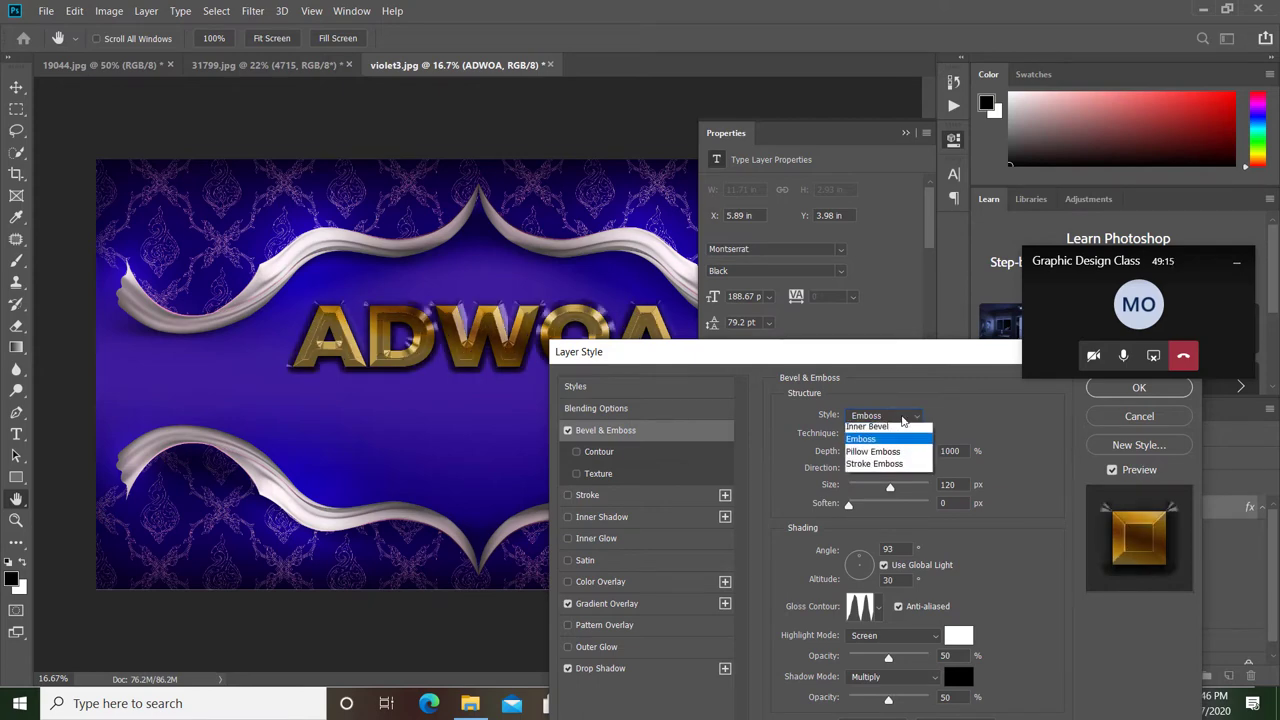
left_click(887, 467)
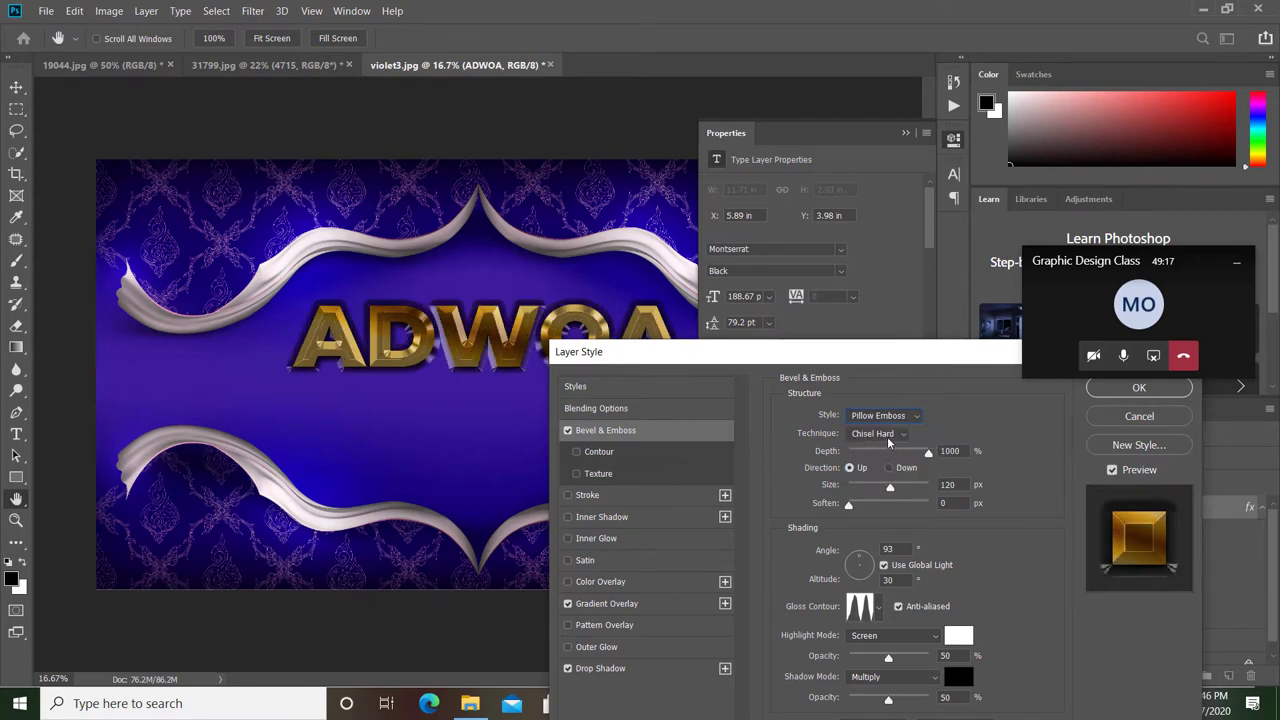
left_click(897, 421)
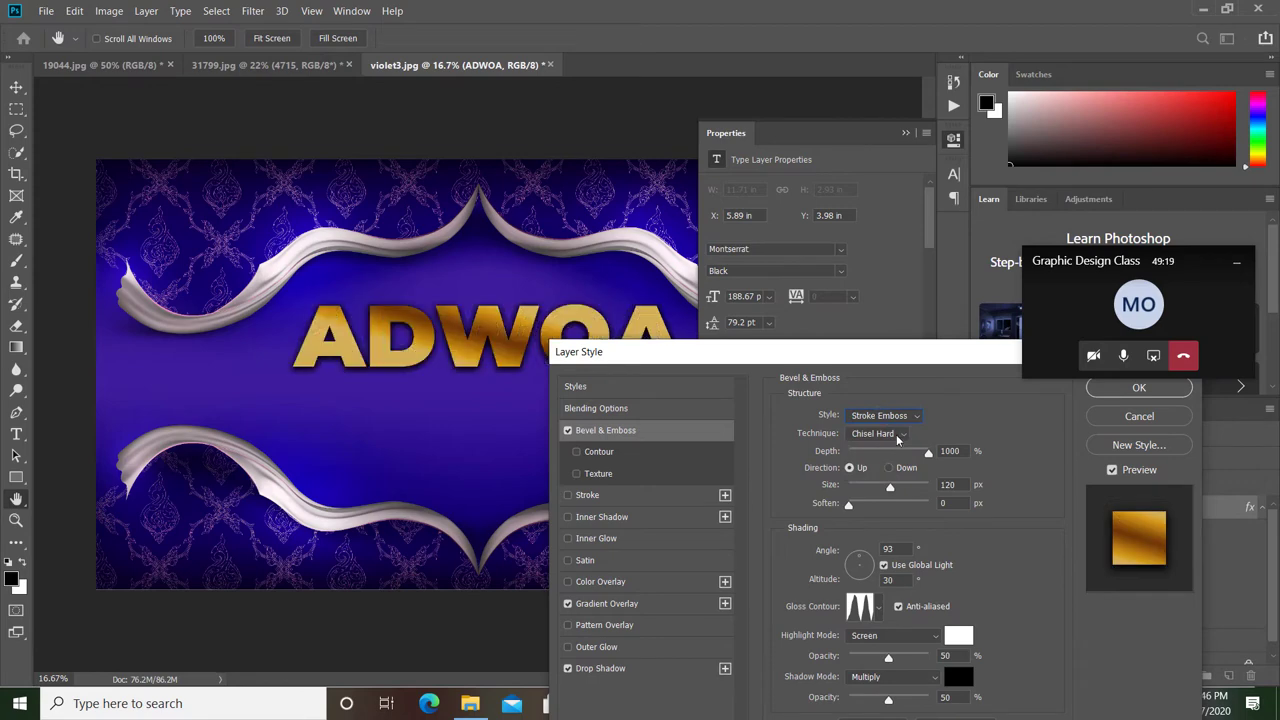
Step: Set the bevel's technique to Smooth and its style back to Inner Bevel
left_click(897, 433)
left_click(878, 468)
left_click(890, 435)
left_click(886, 445)
left_click(890, 416)
left_click(878, 441)
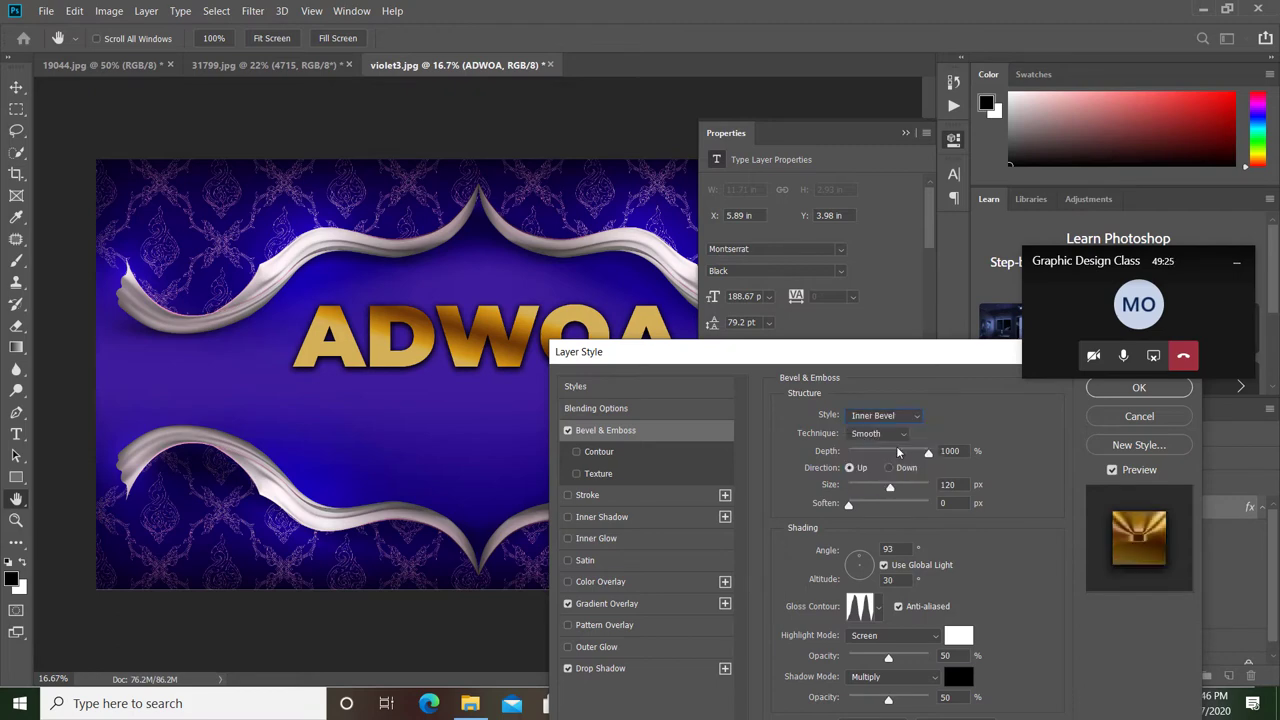
left_click_drag(826, 351, 815, 241)
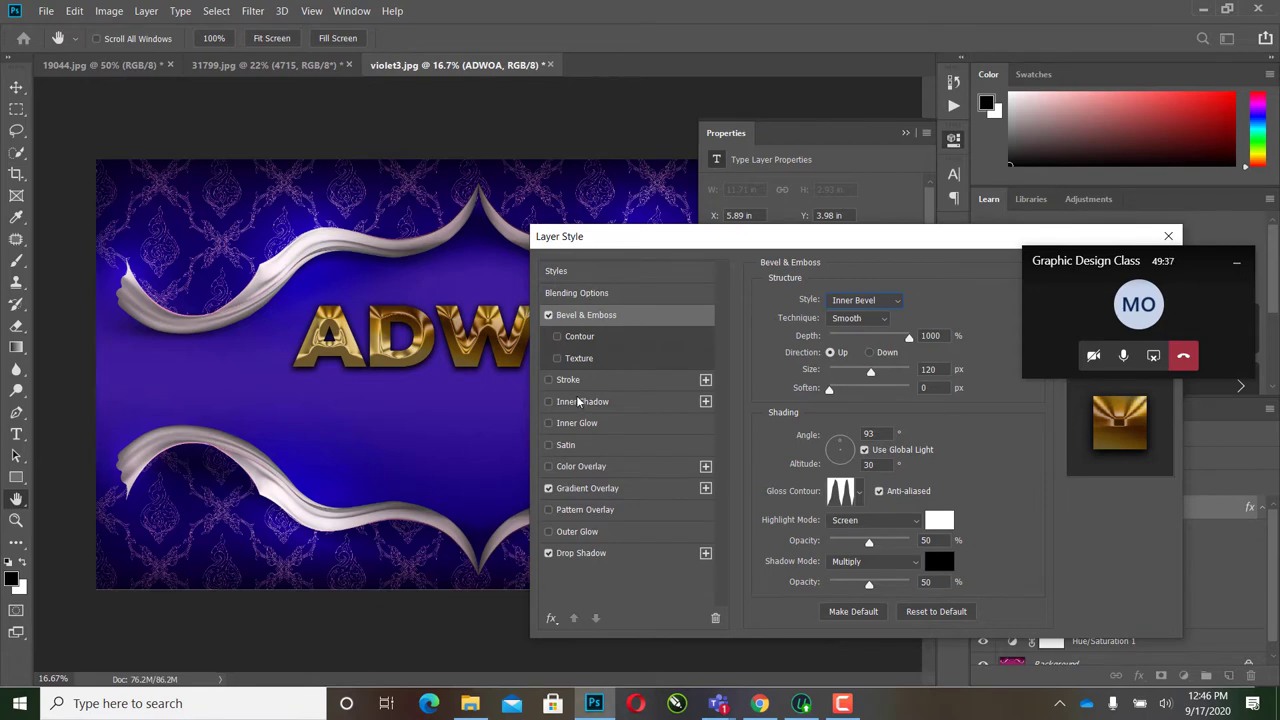
Step: Turn off Bevel & Emboss on the name text and enable an outside stroke 84 px wide
left_click(548, 315)
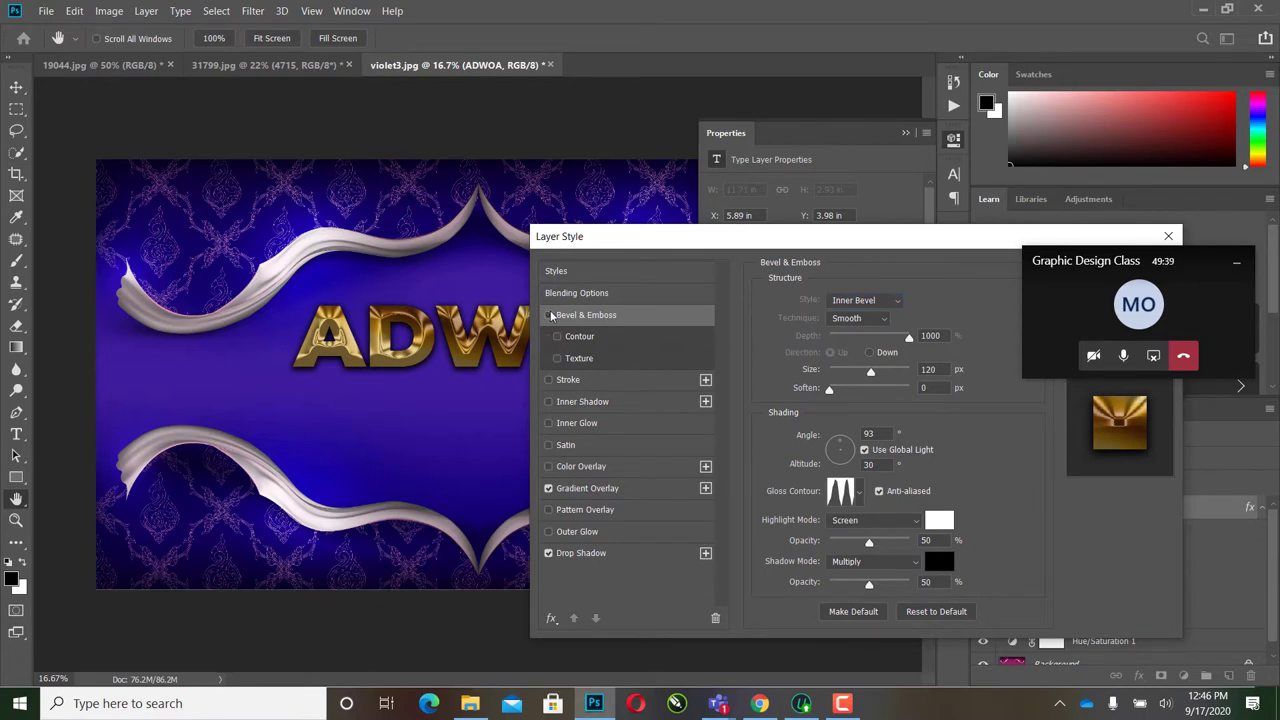
left_click(581, 379)
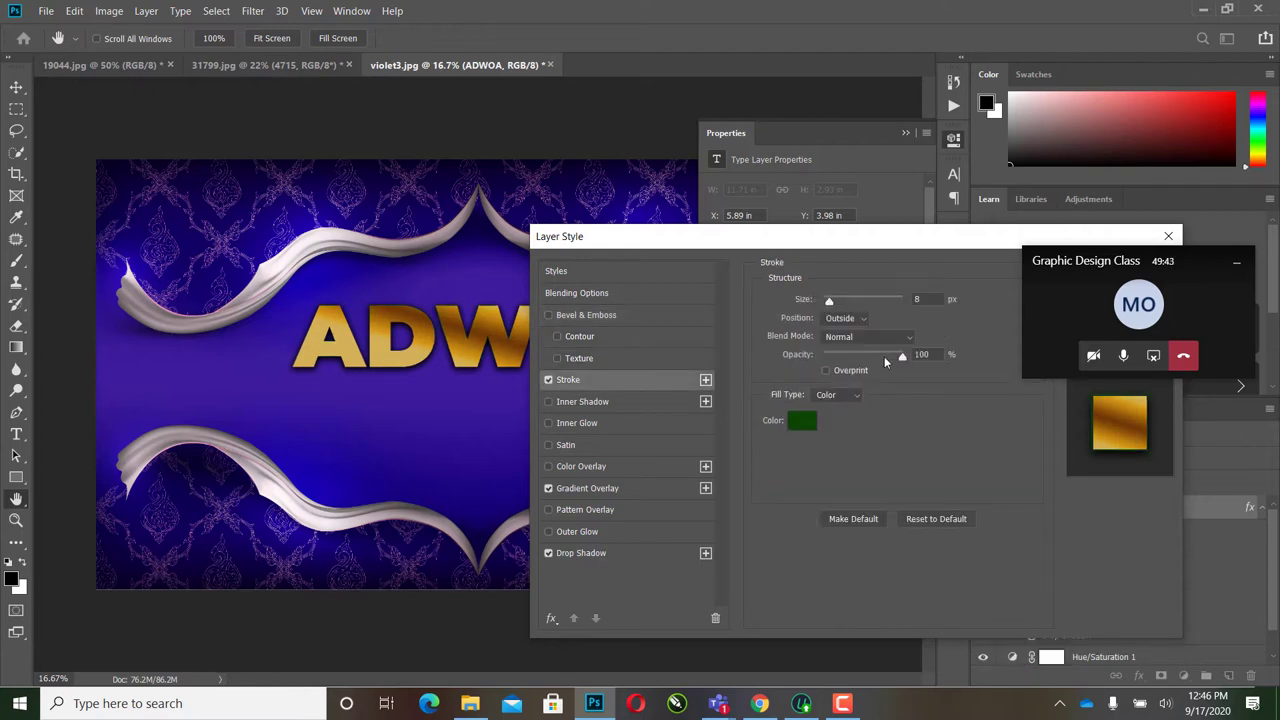
left_click_drag(829, 304, 852, 304)
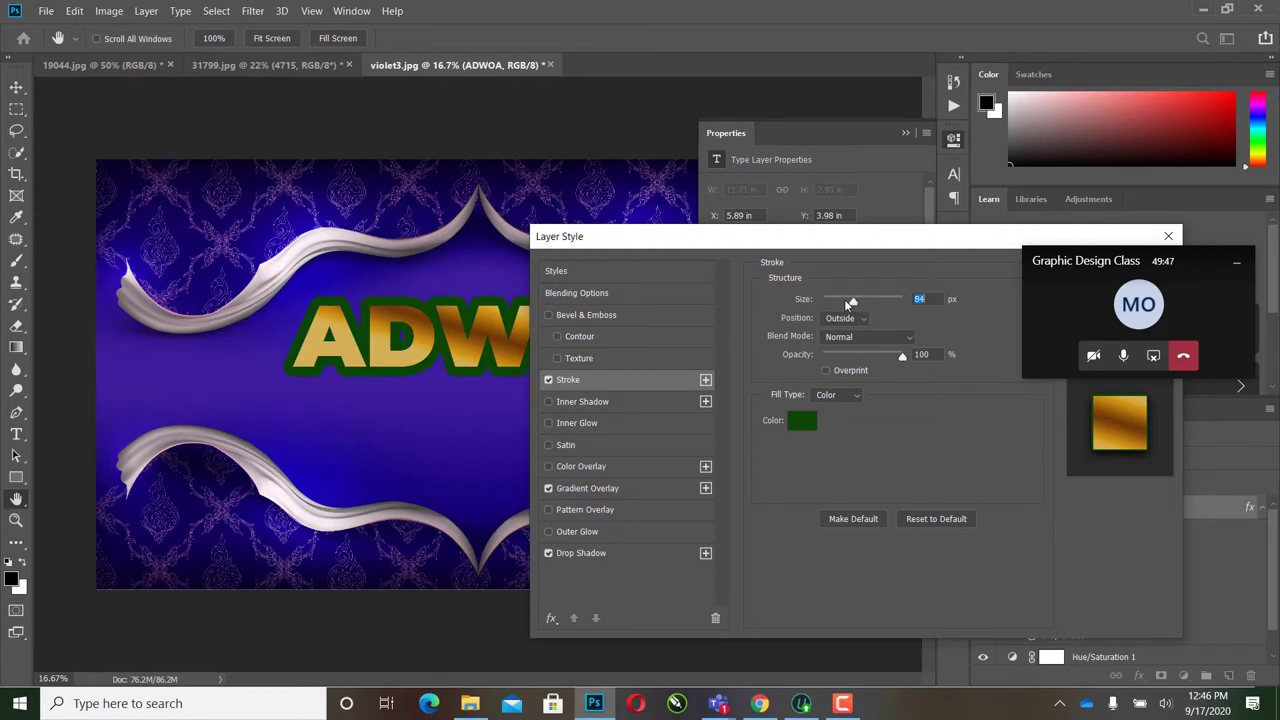
Step: Try green and blue shades for the stroke colour, and settle on white (ffffff)
left_click(801, 422)
left_click(769, 194)
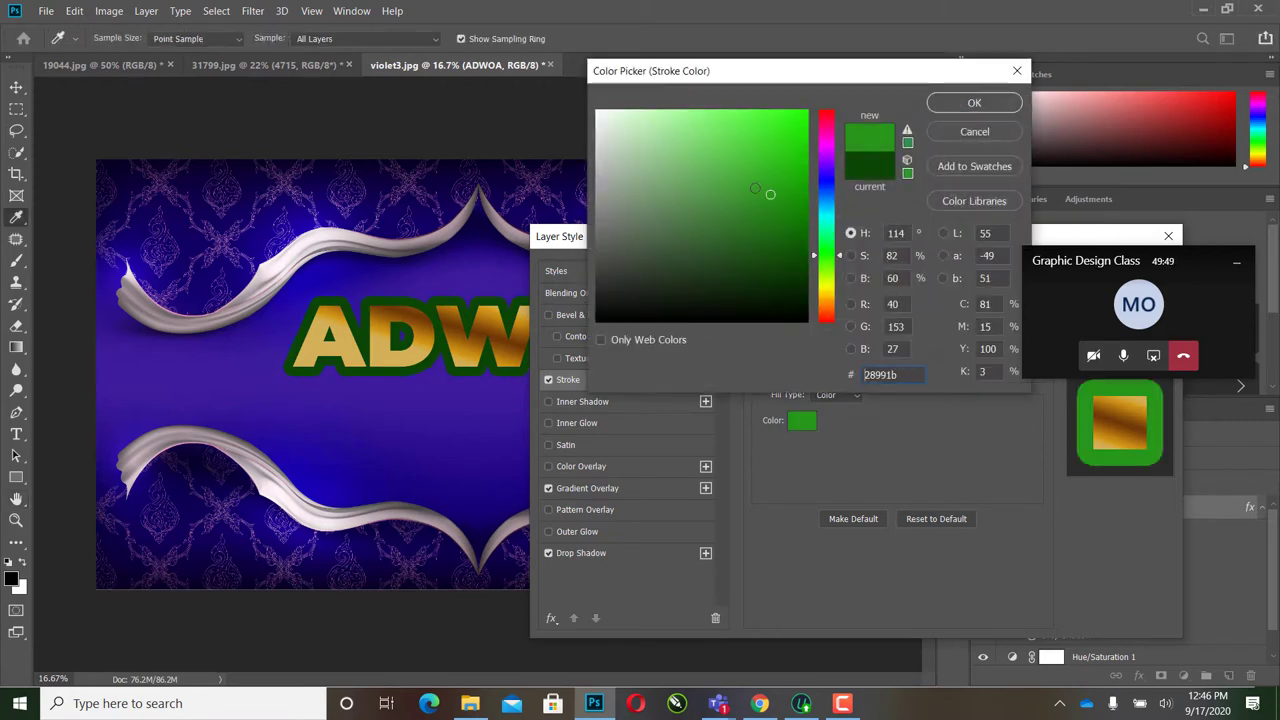
left_click(710, 142)
left_click(826, 194)
left_click(760, 189)
left_click(795, 256)
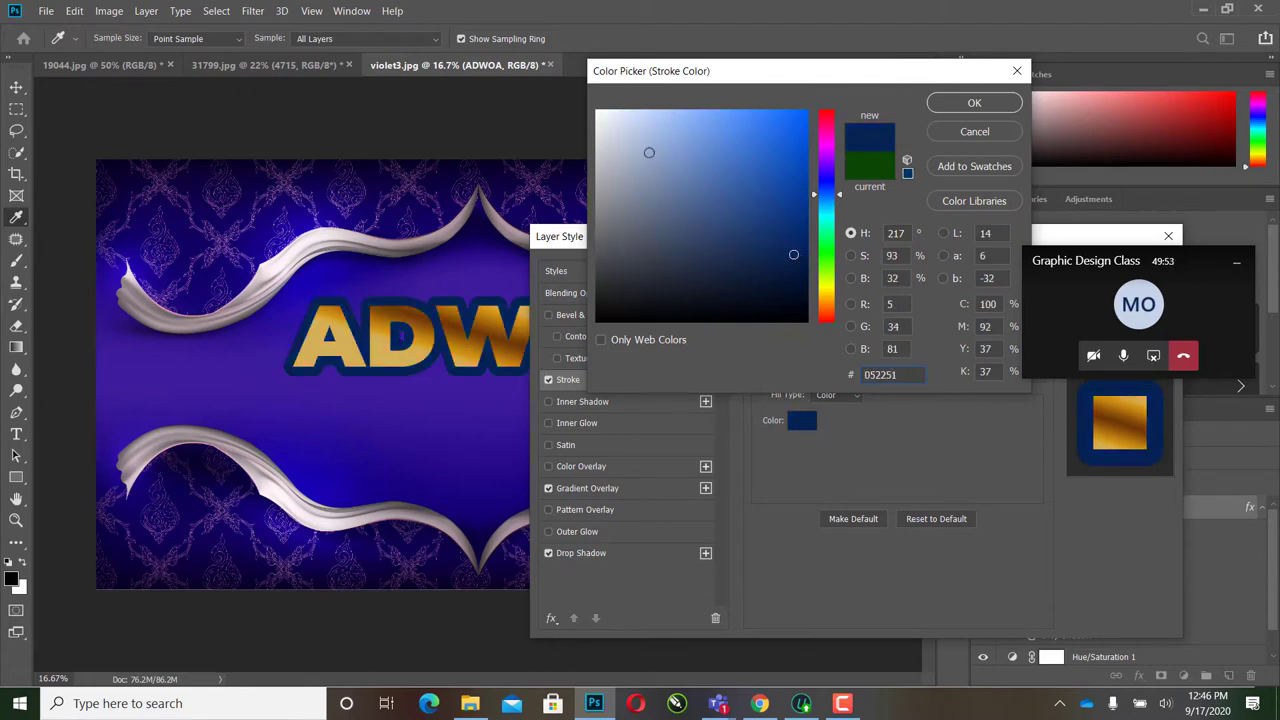
left_click_drag(671, 157, 551, 78)
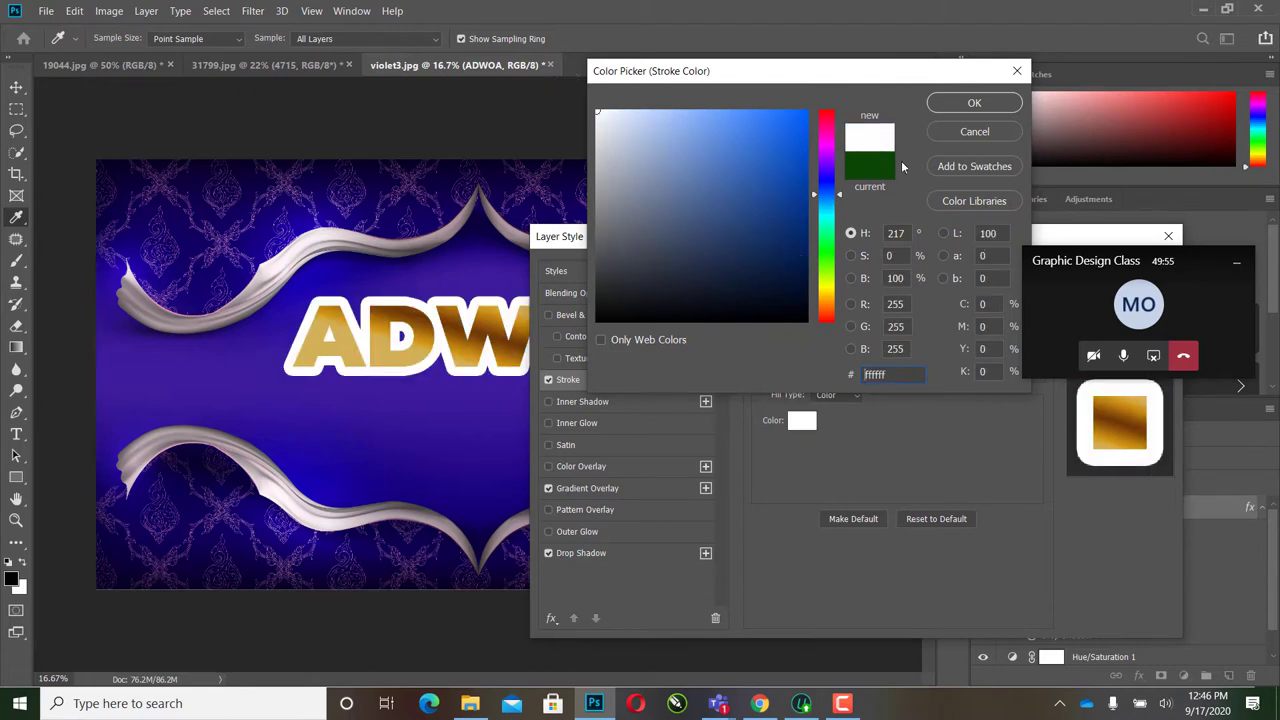
left_click(975, 104)
Step: Toggle the name text's drop shadow off and on, and turn off its stroke
left_click(548, 555)
left_click(548, 556)
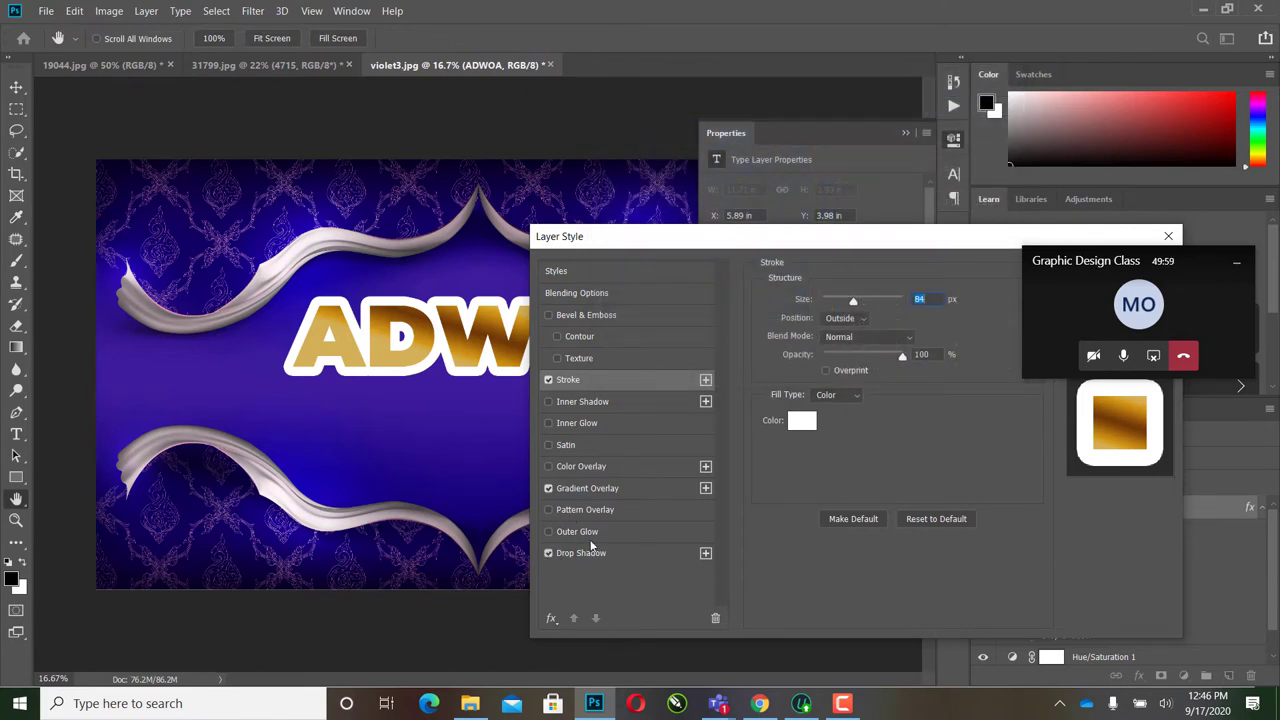
left_click(548, 380)
Step: Try an inner shadow on the name text with 100% opacity, 71 px distance, 56% choke and 0 px size, and turn it off
left_click(548, 402)
left_click(582, 403)
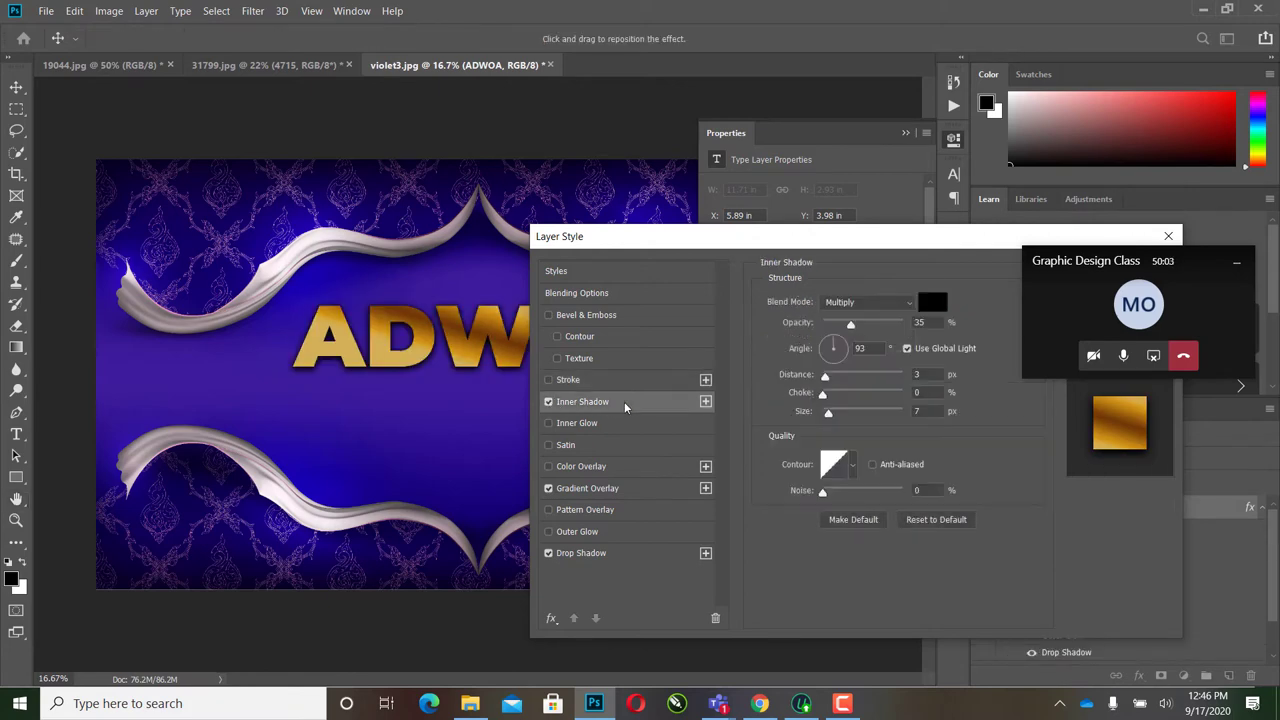
left_click_drag(851, 325, 903, 325)
left_click_drag(826, 376, 780, 420)
left_click_drag(880, 244, 754, 246)
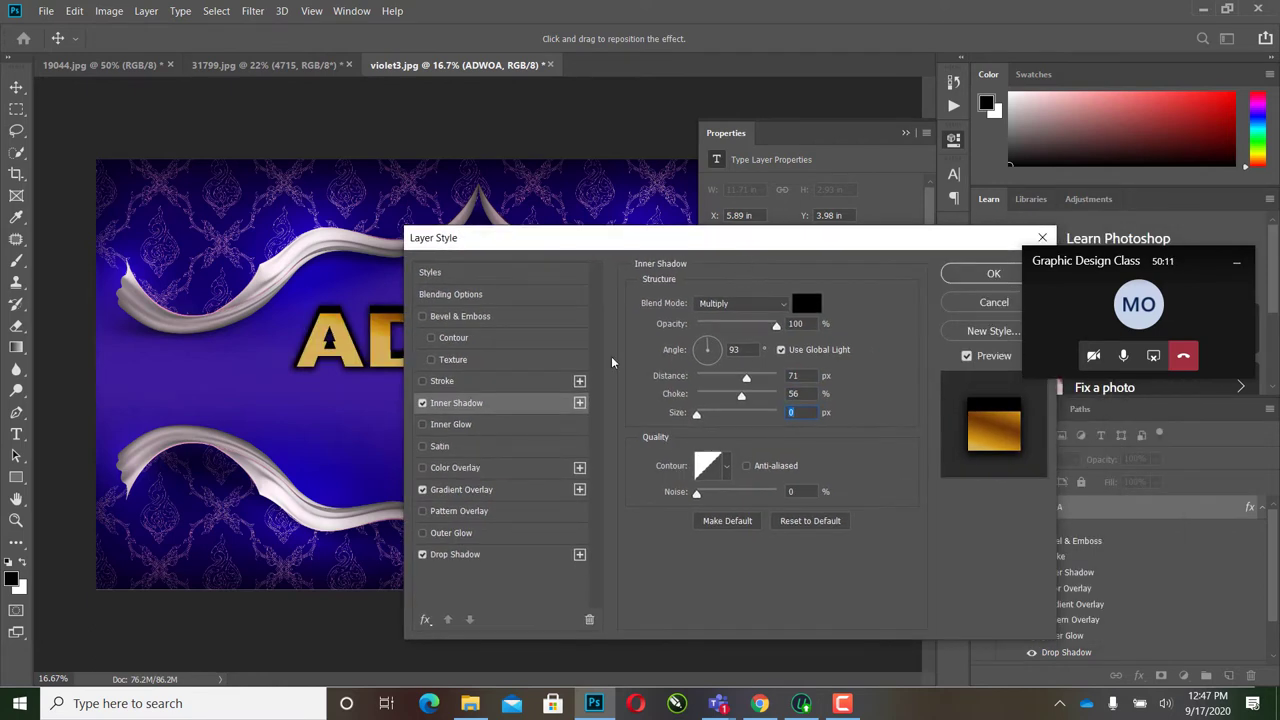
left_click(422, 404)
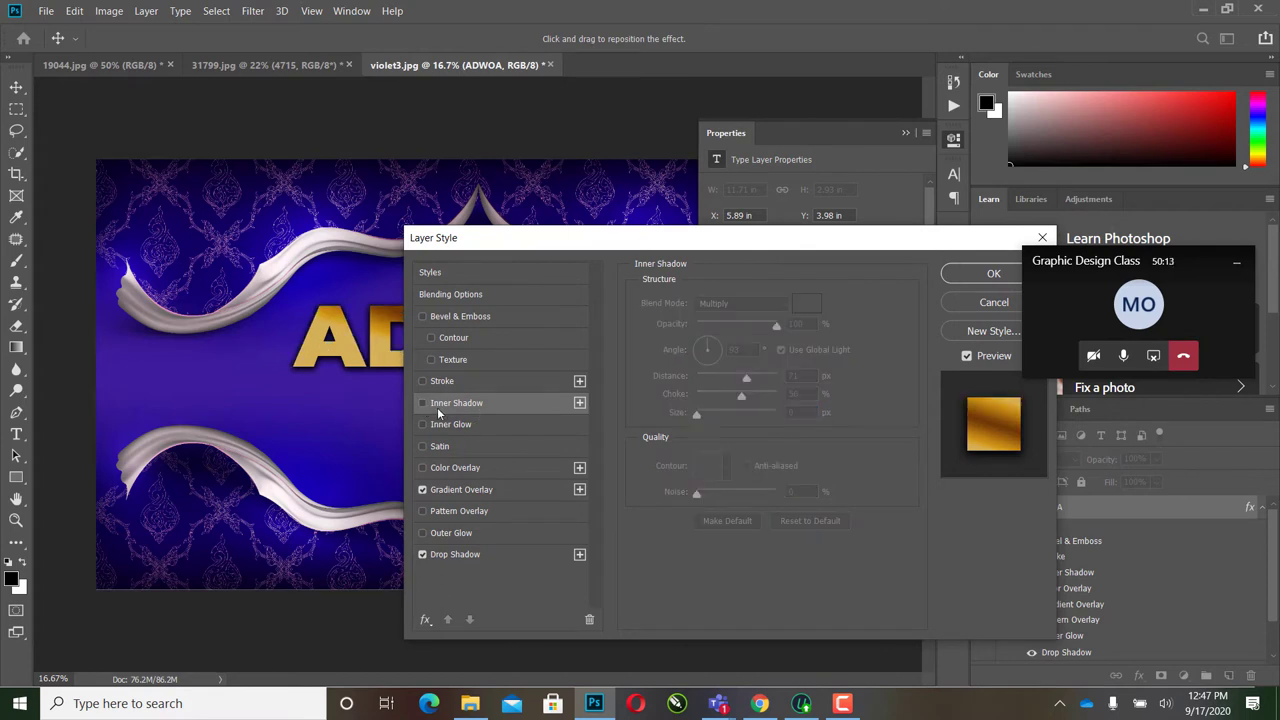
Step: Try a red inner glow on the name text with 100% opacity, 40% choke and 218 px size, and turn it off
left_click(422, 424)
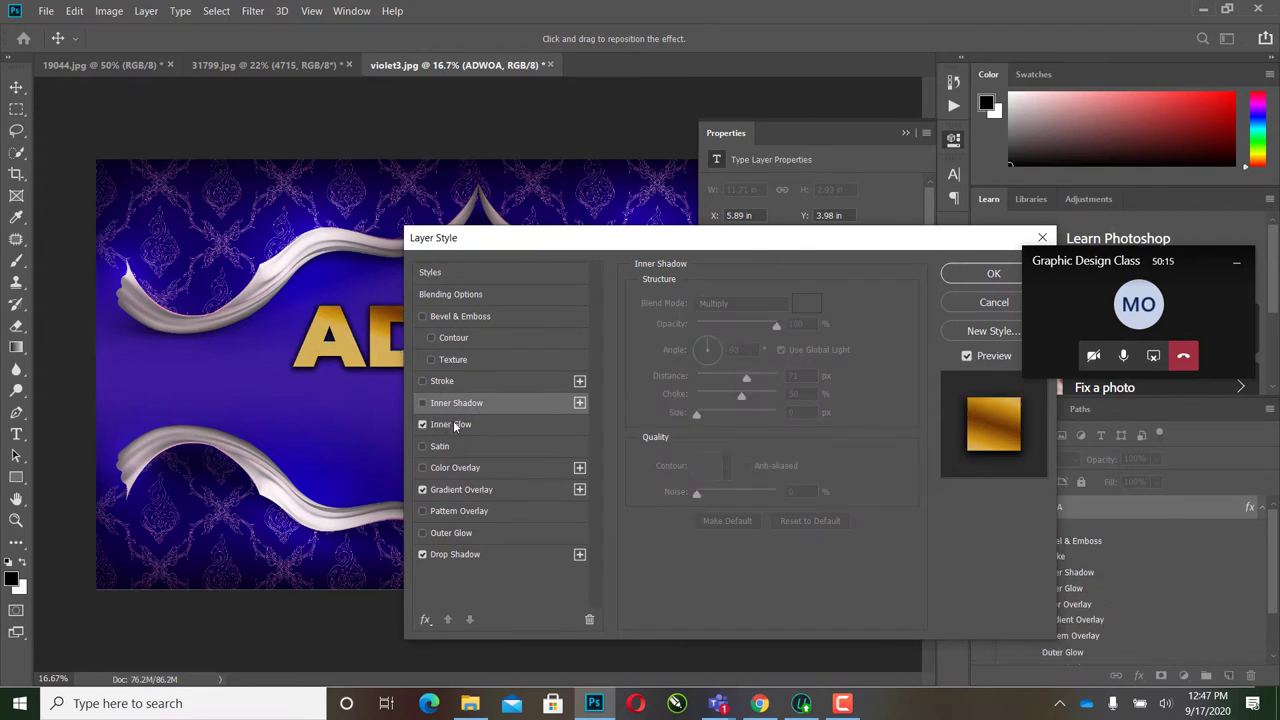
left_click(450, 425)
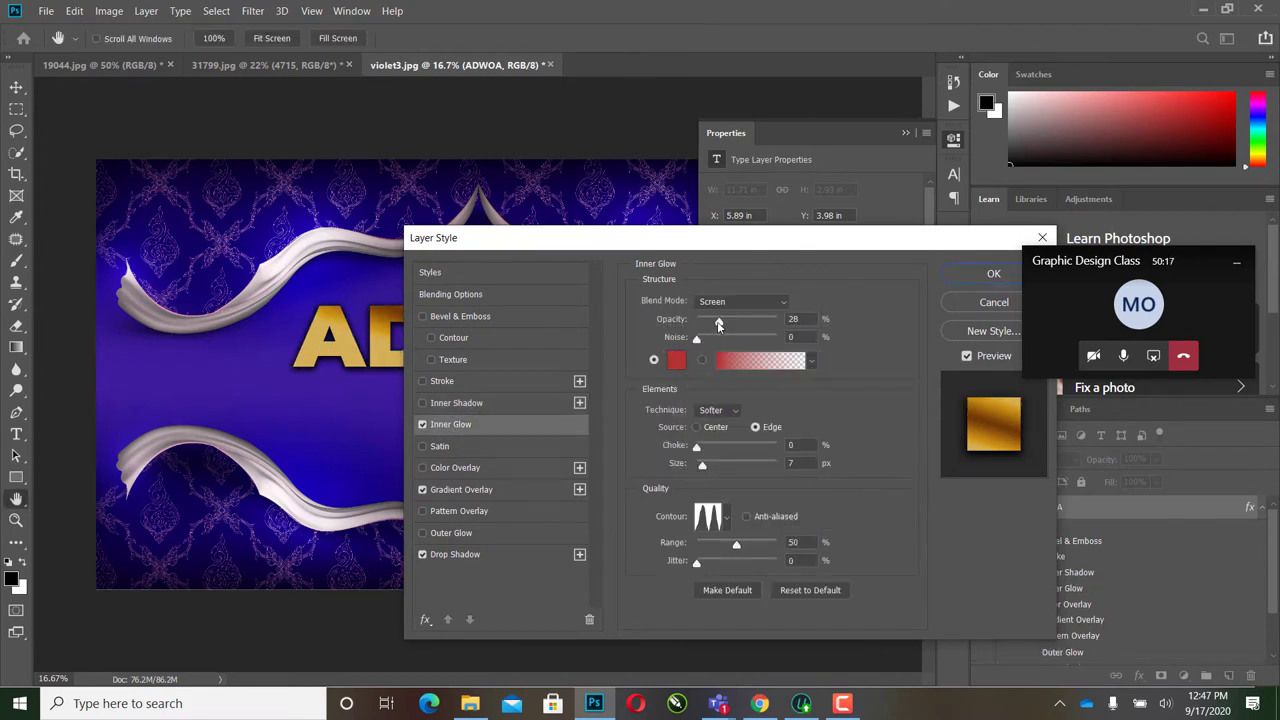
left_click_drag(717, 325, 814, 326)
left_click_drag(697, 448, 768, 466)
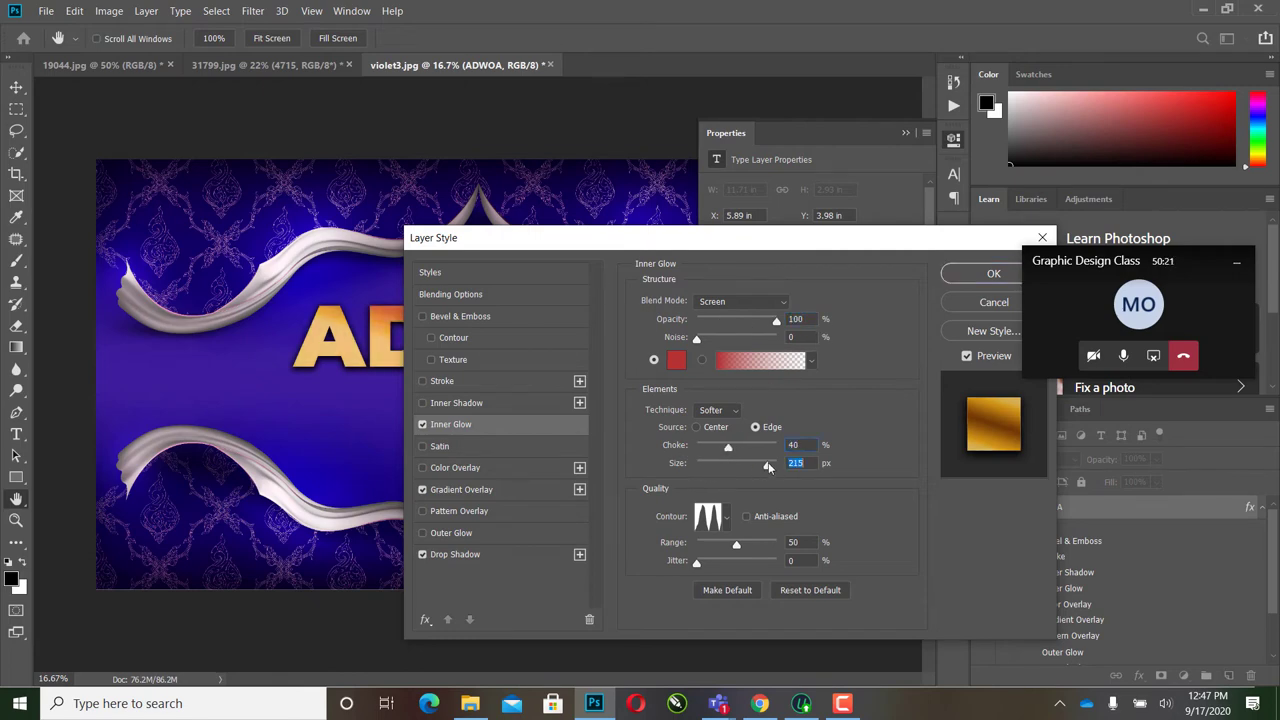
left_click_drag(660, 237, 933, 249)
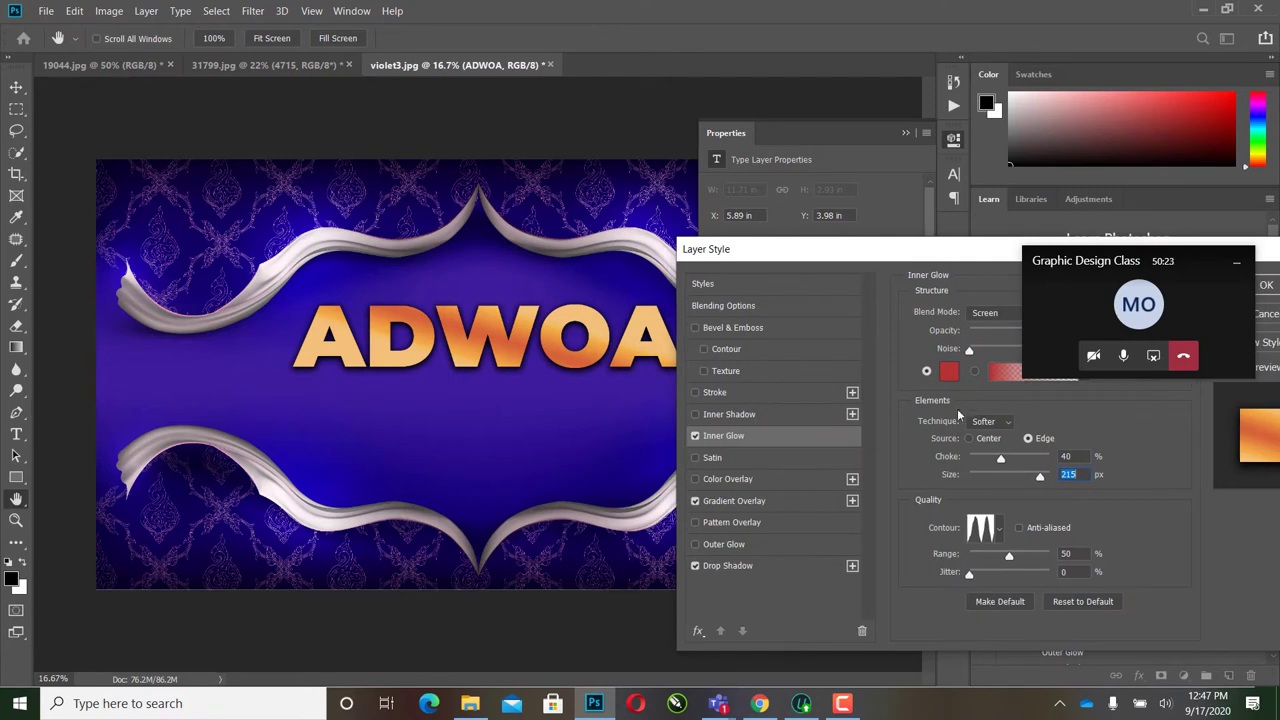
left_click_drag(1031, 479, 969, 478)
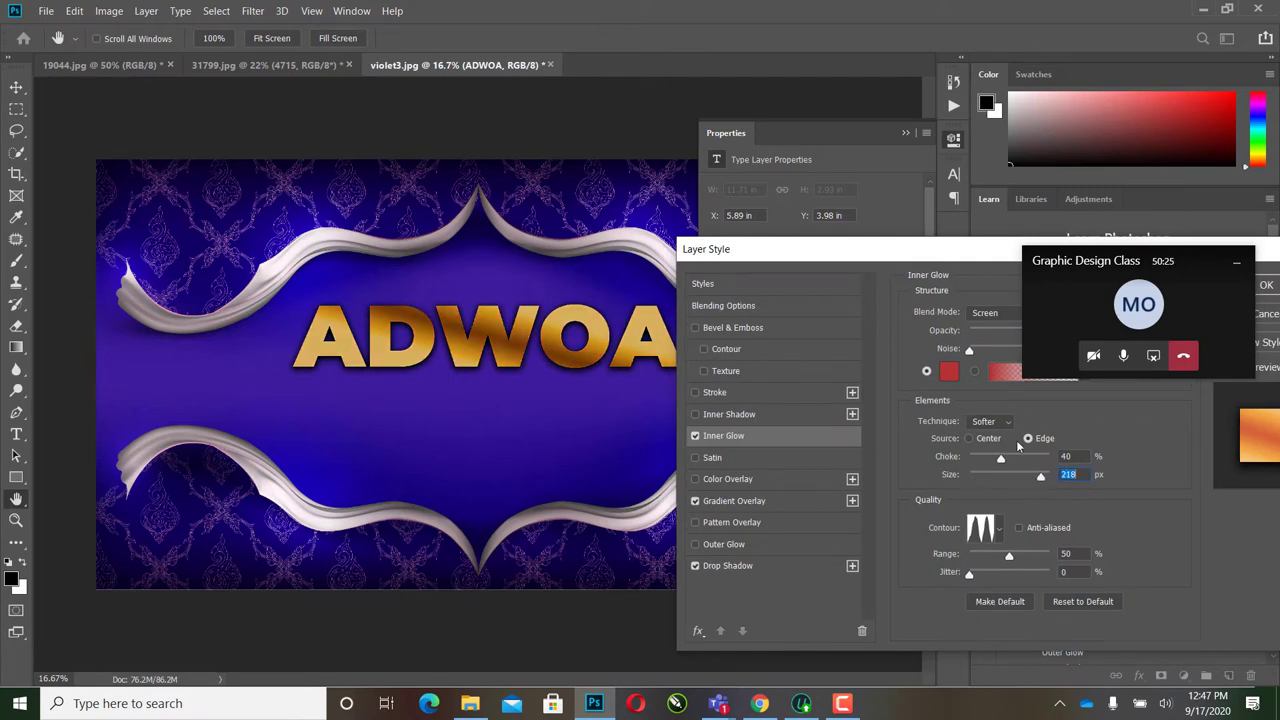
left_click_drag(920, 252, 790, 276)
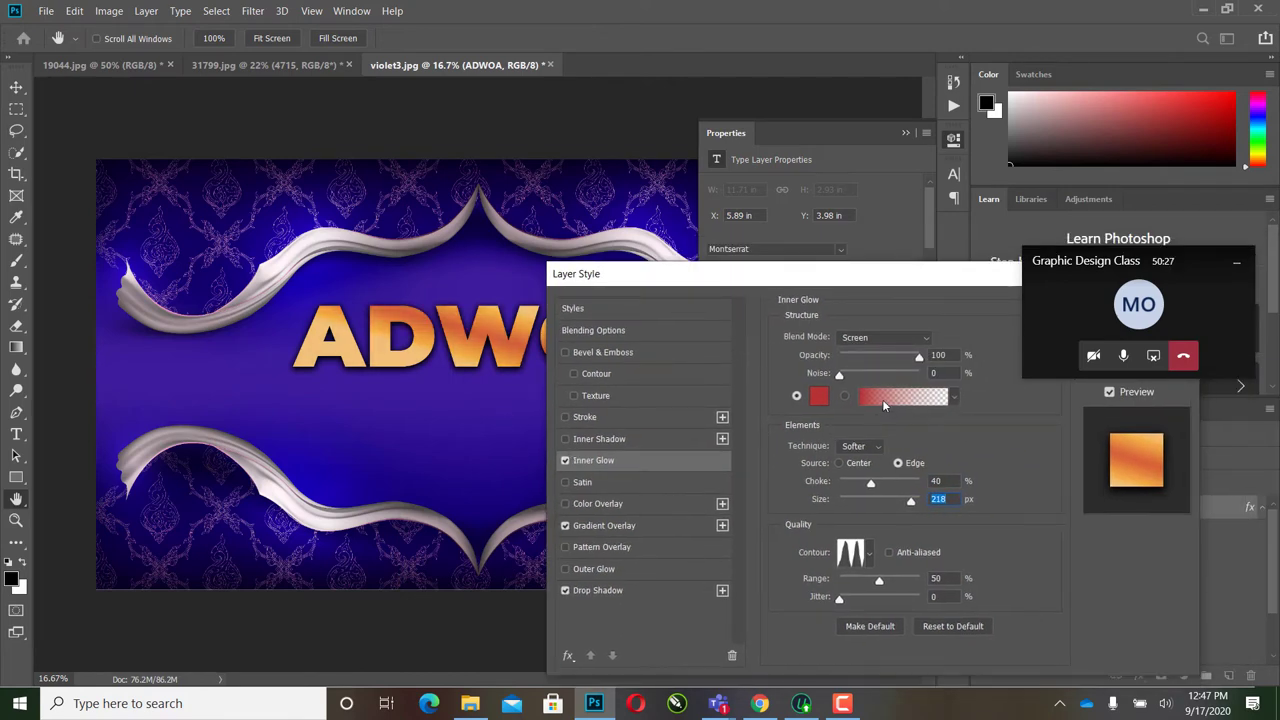
left_click(565, 460)
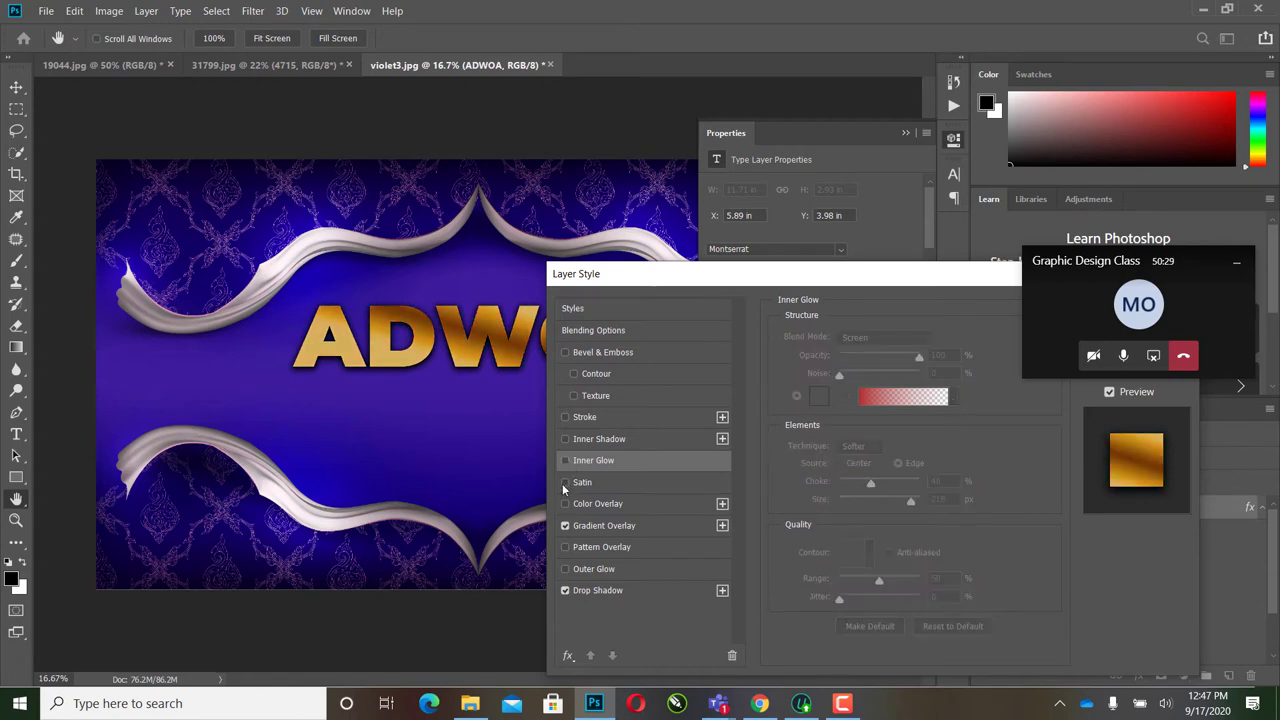
Step: Enable the Satin effect on the name text and lower its opacity to 21%
left_click(565, 483)
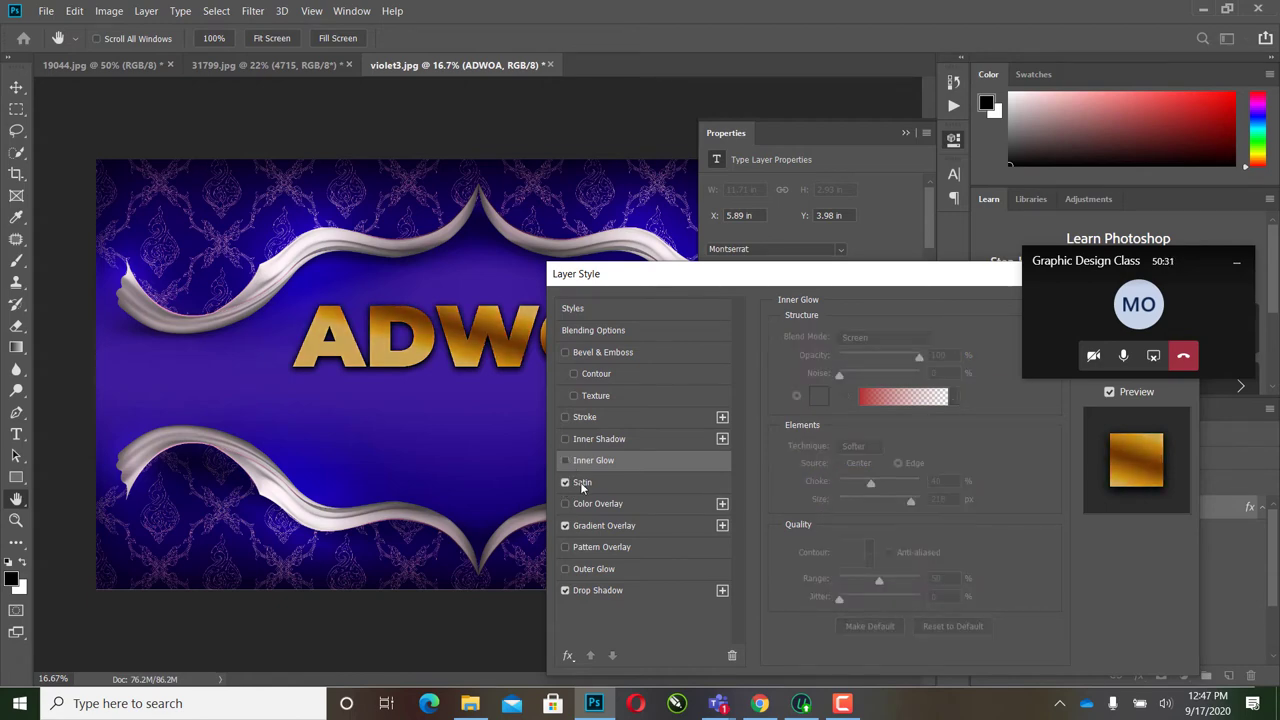
left_click(582, 483)
left_click(962, 362)
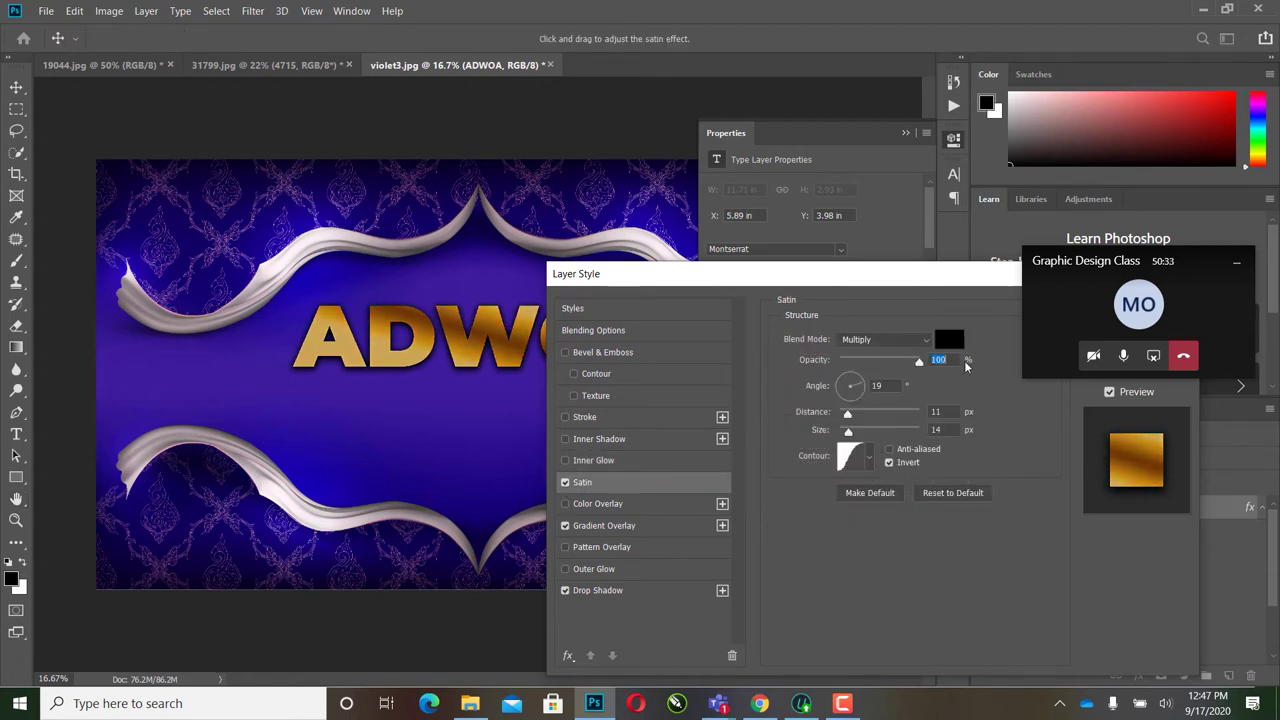
left_click_drag(919, 362, 856, 364)
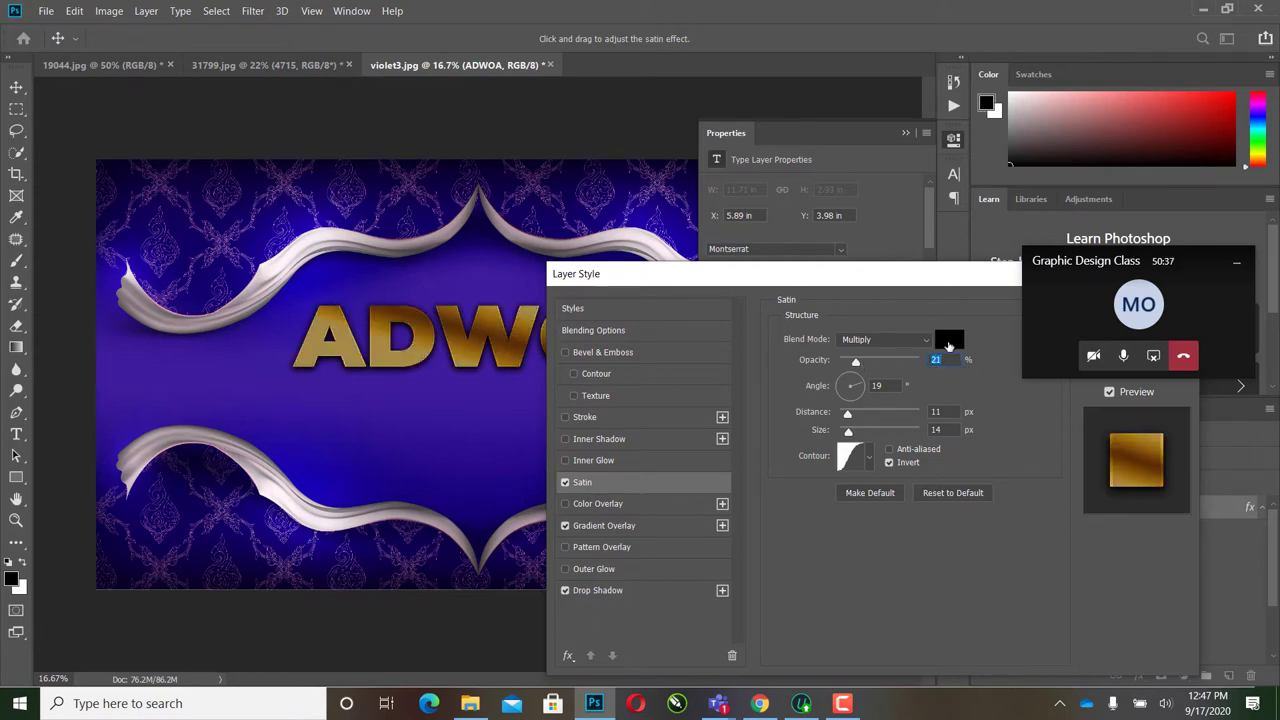
Step: Try the satin effect in red at 53% opacity and 131 px size, and turn it off
left_click(949, 341)
left_click(795, 169)
left_click(970, 107)
left_click_drag(892, 365, 882, 367)
left_click_drag(848, 430, 886, 432)
left_click_drag(925, 273, 640, 354)
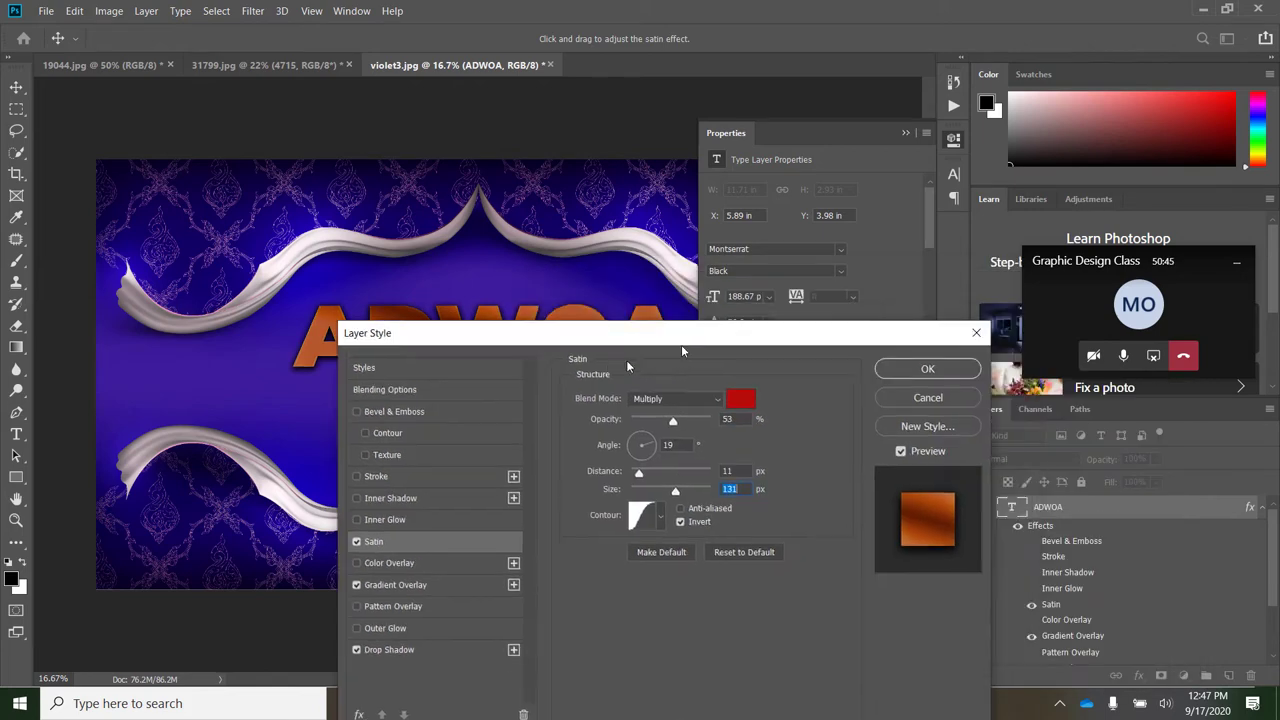
left_click(280, 563)
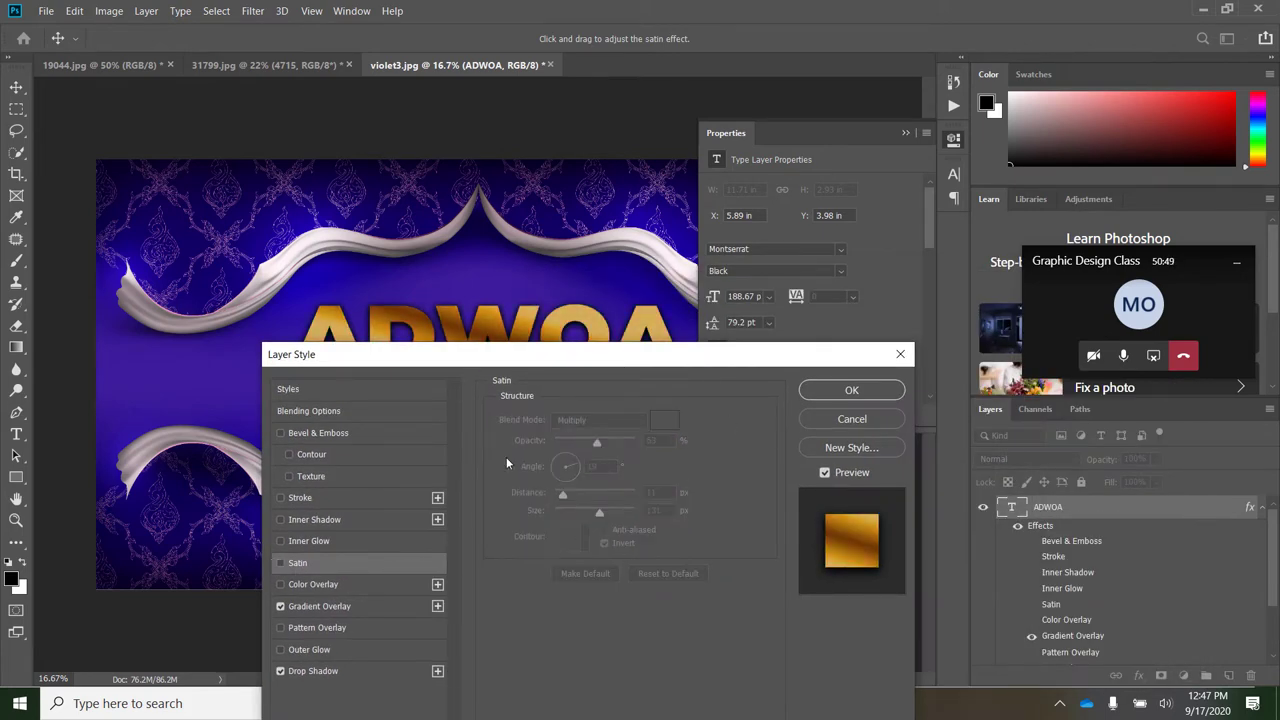
Step: Enable the yellow Color Overlay on the name text
left_click(298, 585)
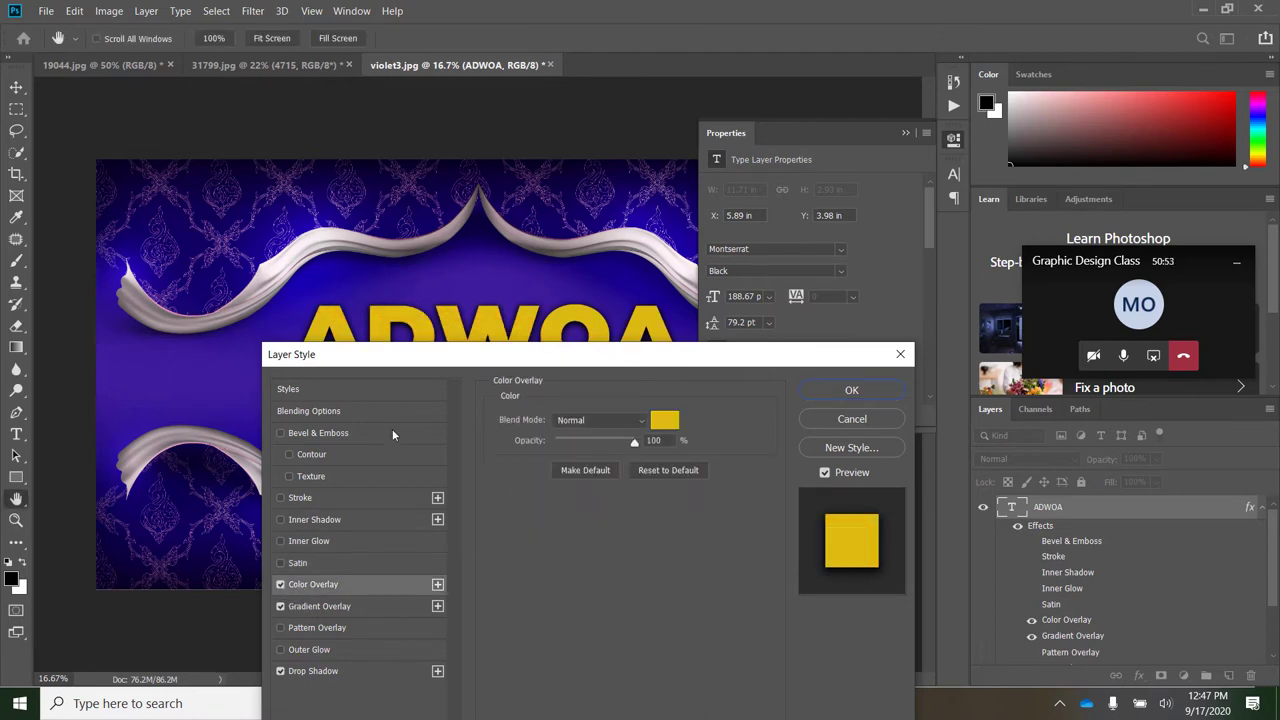
left_click_drag(405, 354, 760, 272)
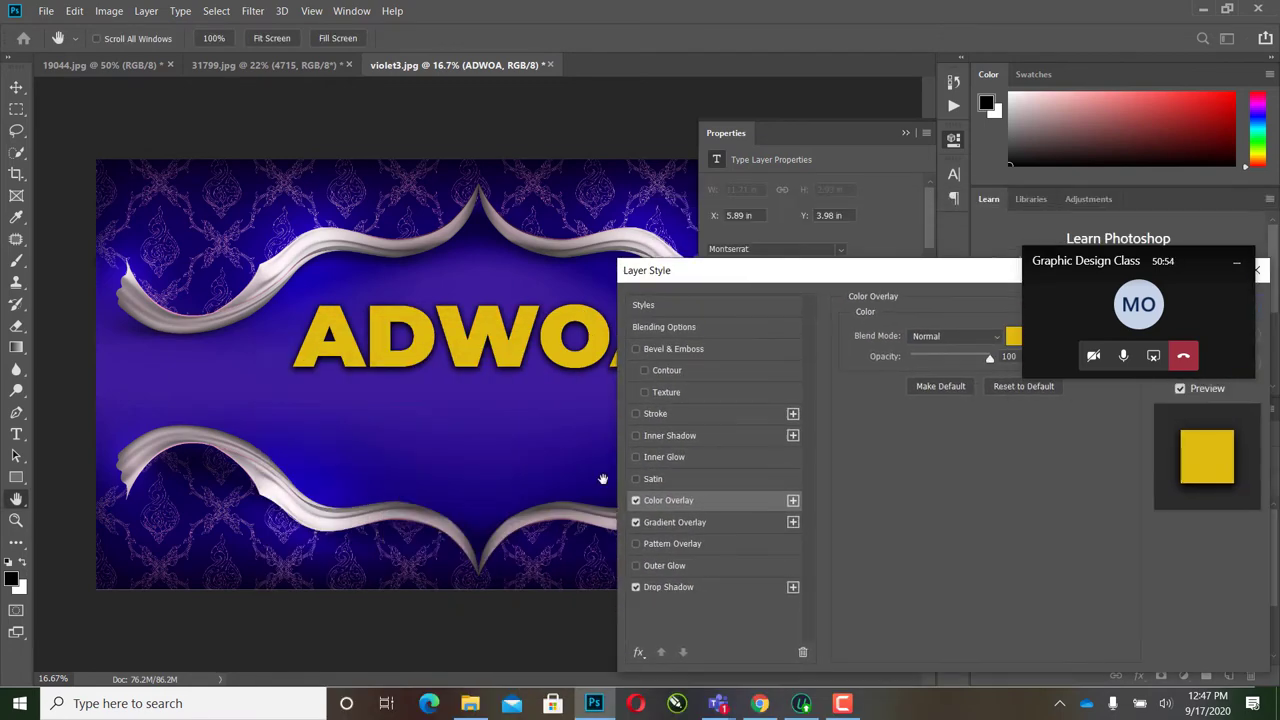
Step: Turn off the name text's Color Overlay and load the Neutral Density preset into its Gradient Overlay
left_click(645, 526)
left_click(636, 500)
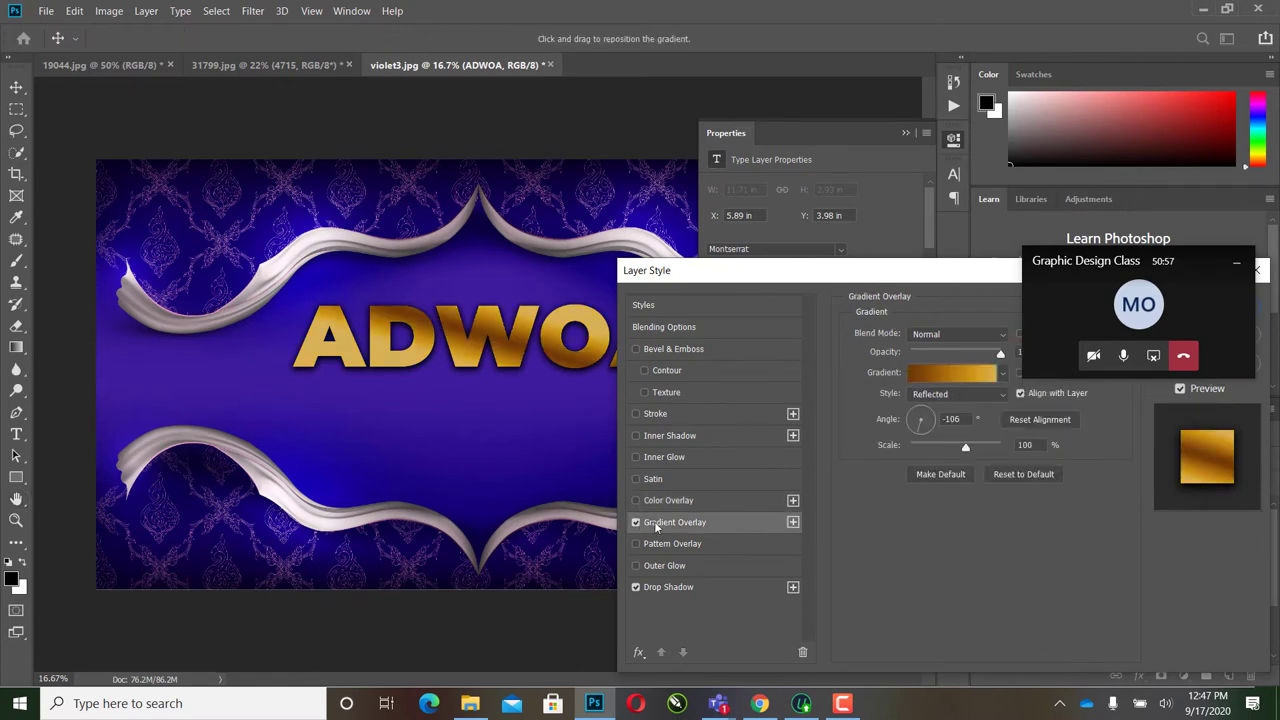
left_click(960, 373)
left_click(832, 278)
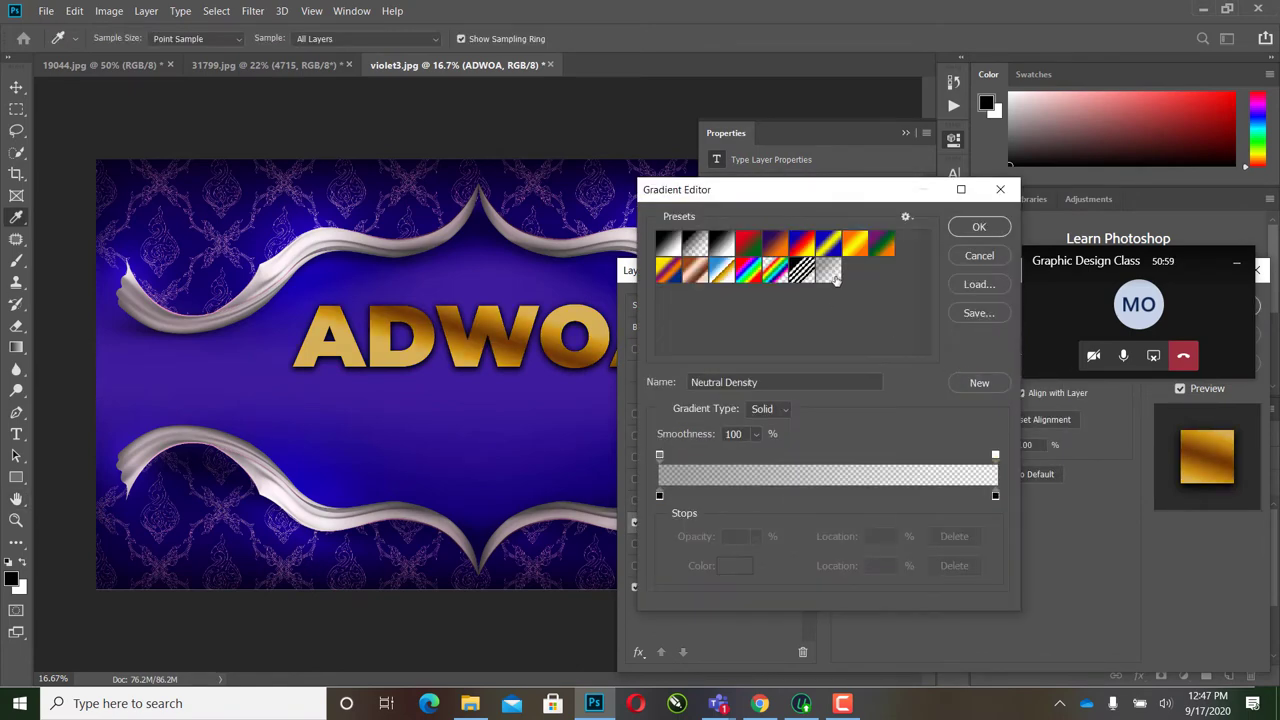
Step: Try dark red on both colour stops of the gradient, with 2e0c0c at location 100%, and remove the starting stop
left_click(659, 496)
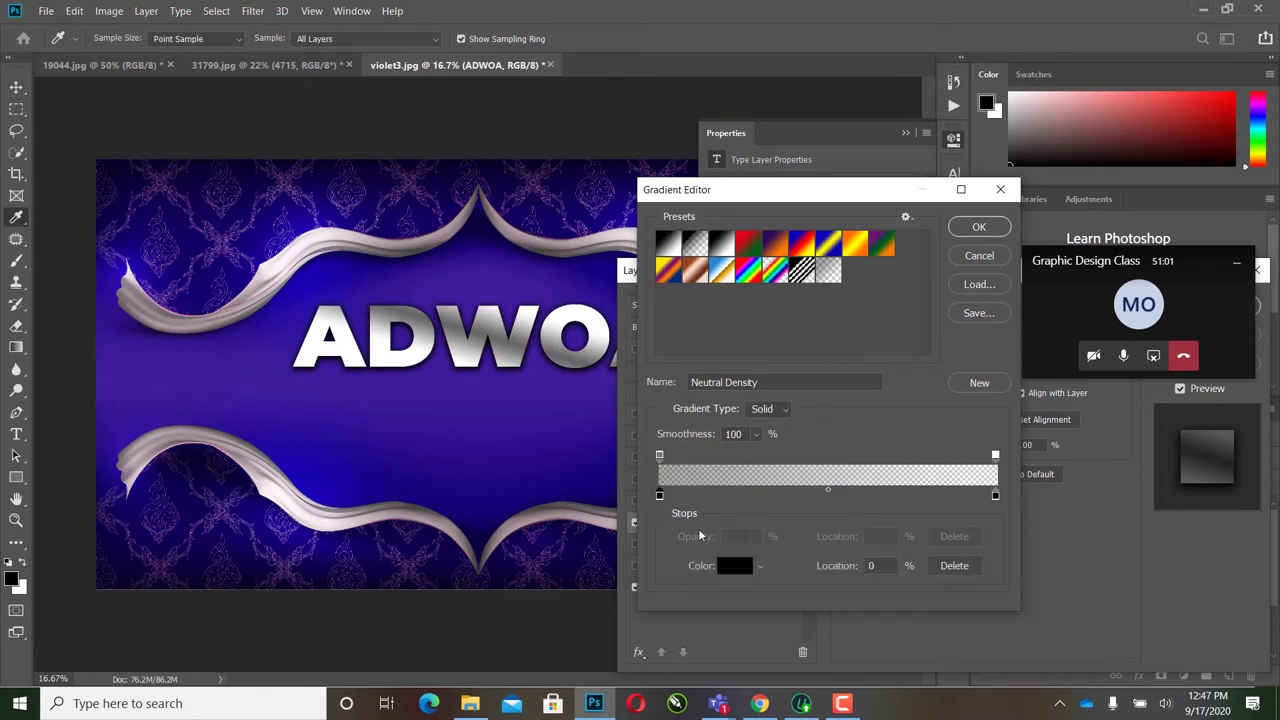
left_click(728, 568)
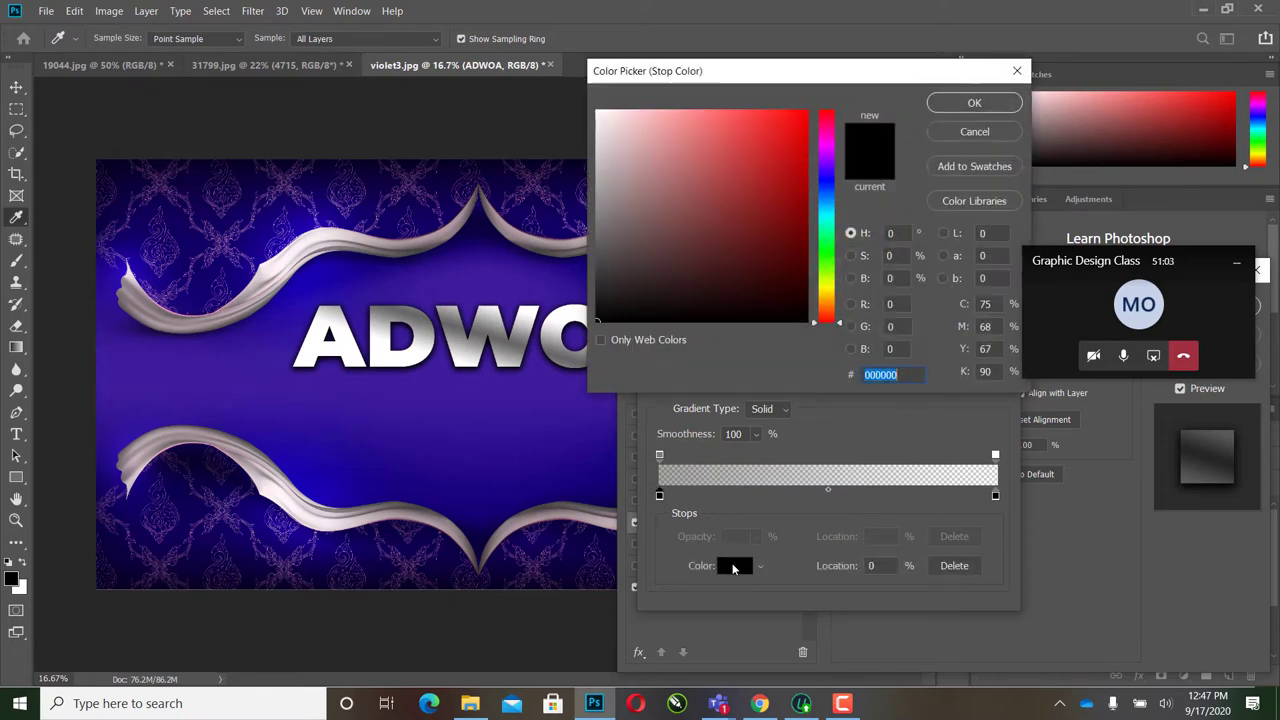
left_click(749, 280)
key("Return")
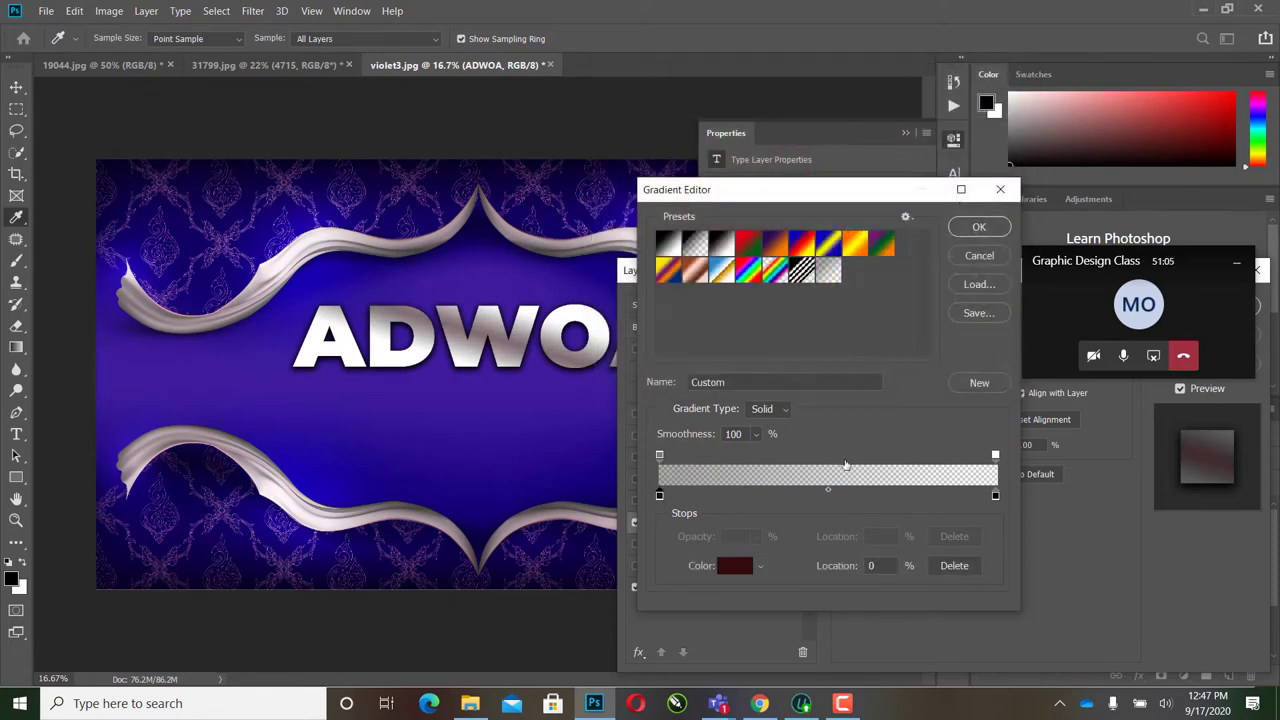
left_click(995, 496)
left_click(745, 568)
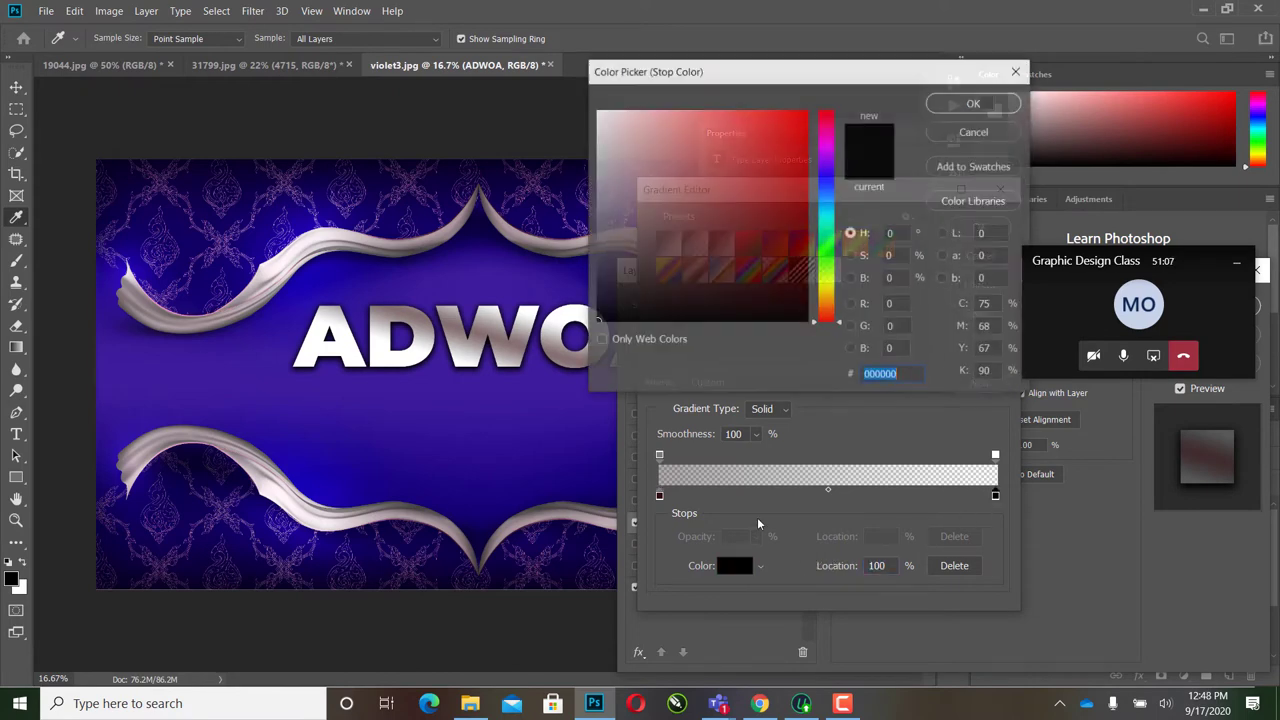
left_click(750, 282)
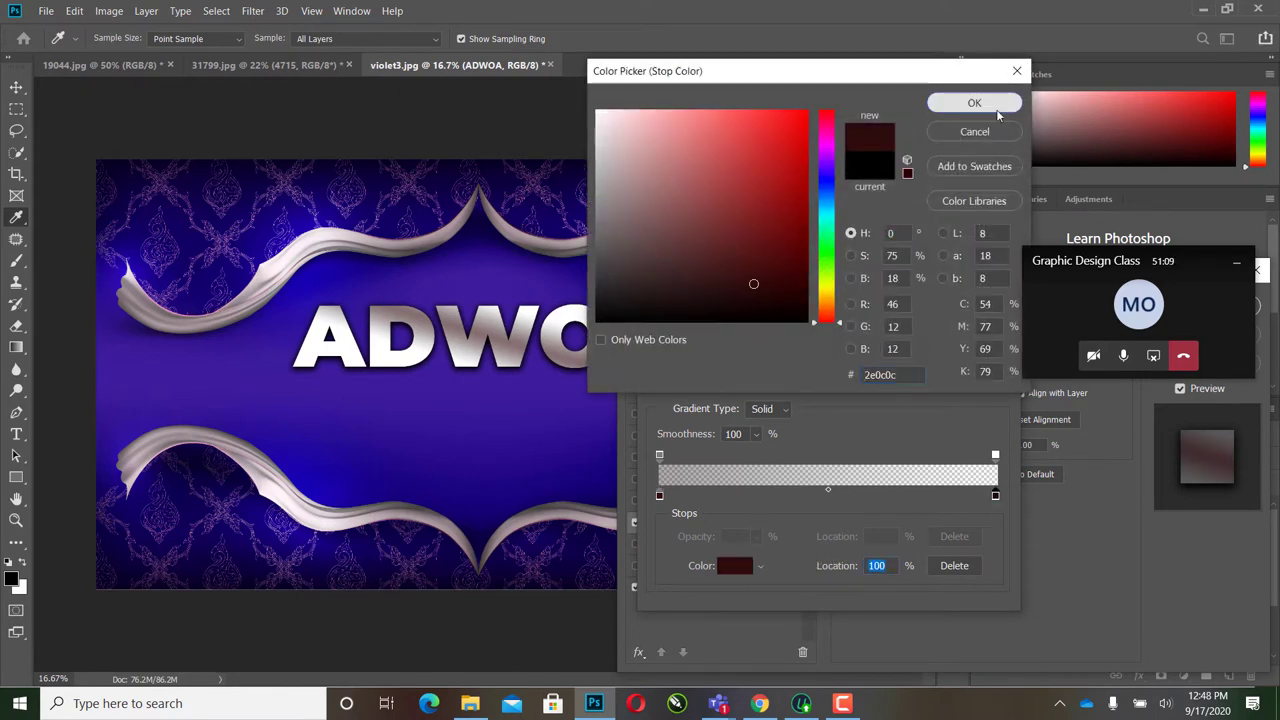
left_click(1003, 110)
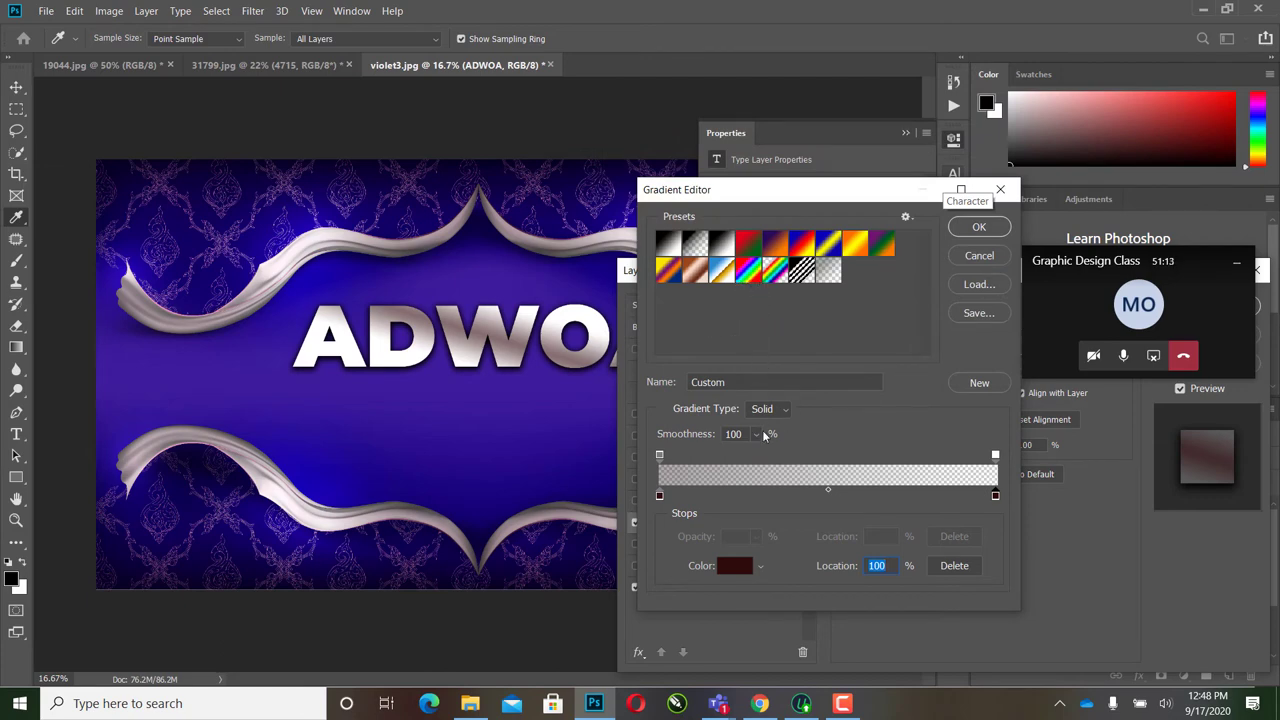
left_click_drag(660, 496, 787, 511)
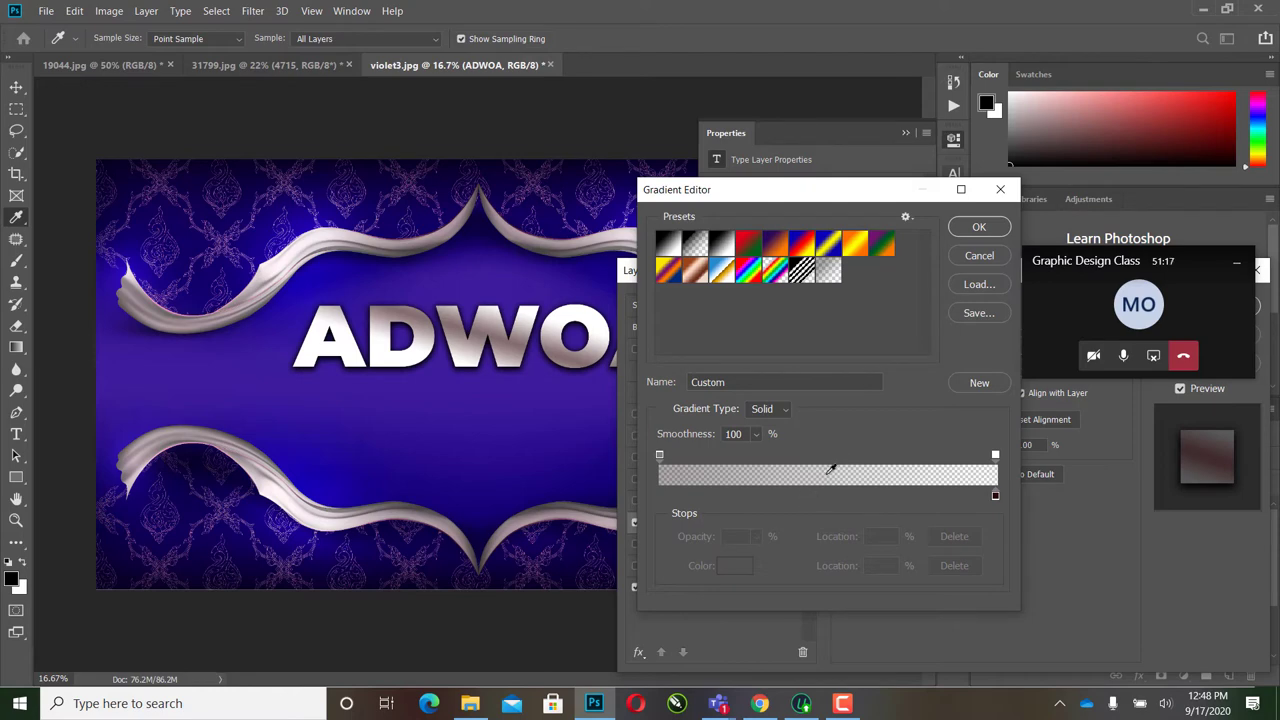
Step: Try the Transparent Stripes and Spectrum gradient presets, and choose Foreground to Background
left_click(801, 276)
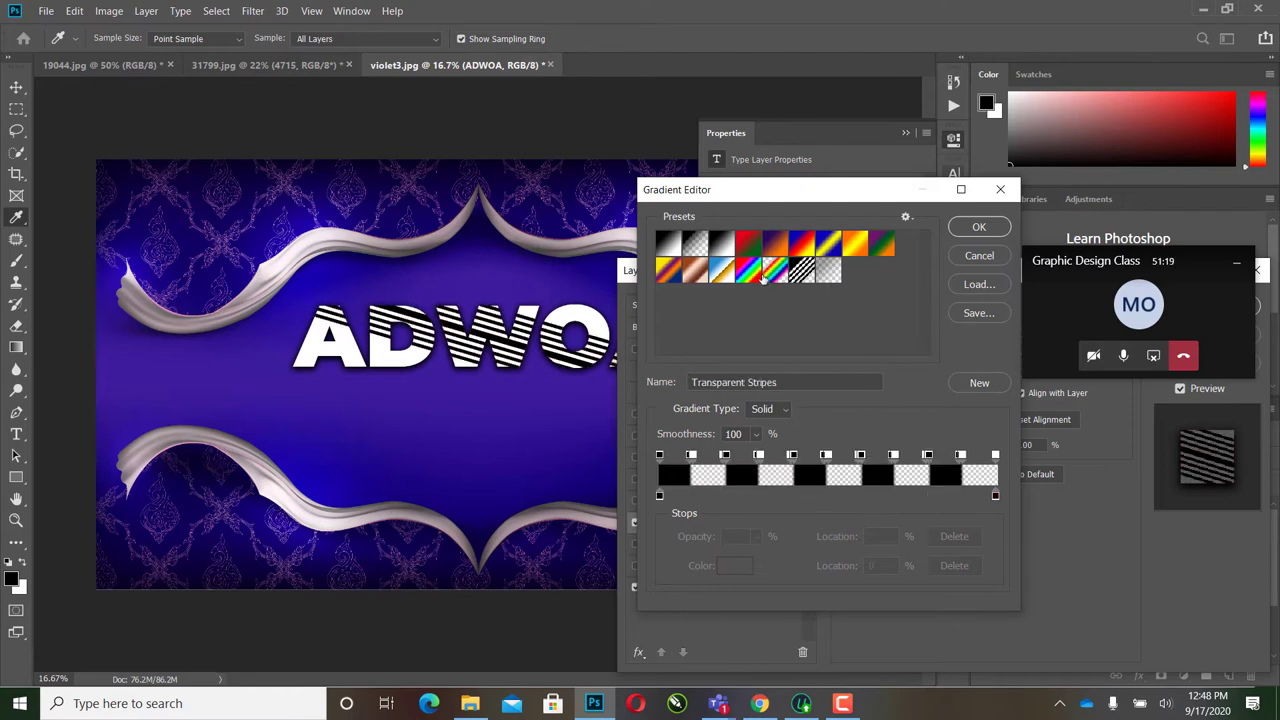
left_click(760, 276)
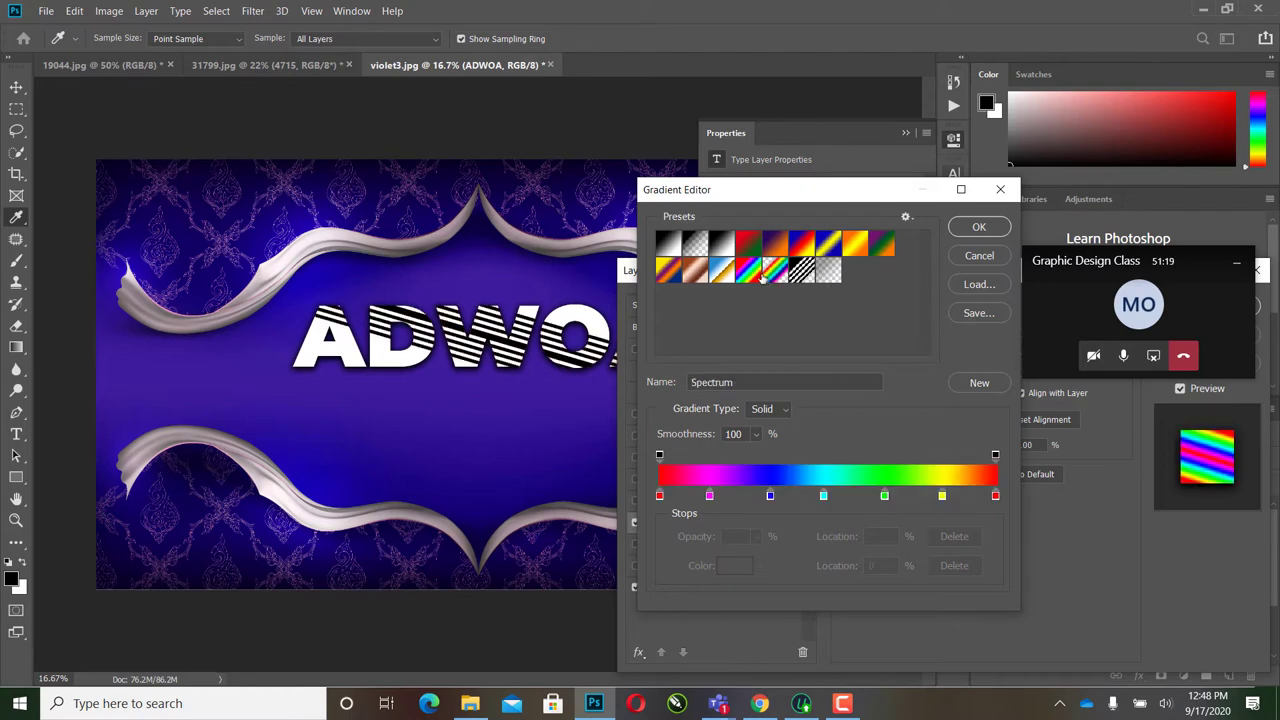
left_click(673, 246)
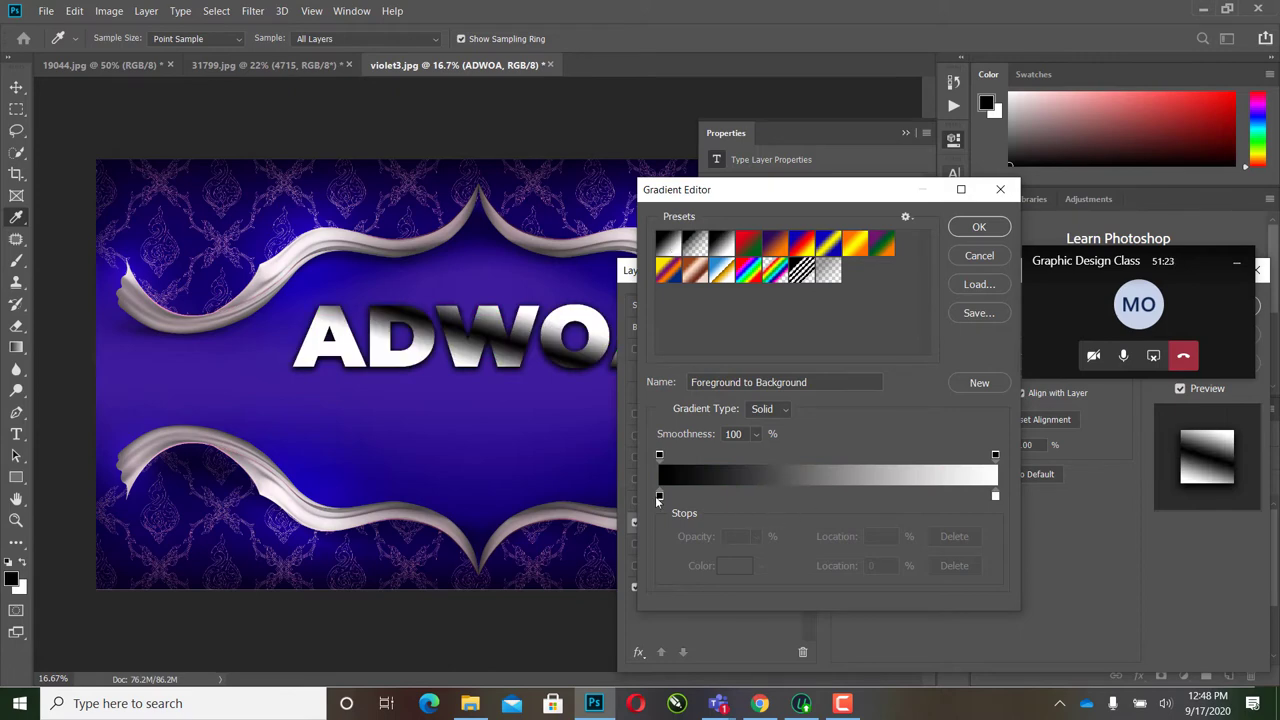
Step: Change the gradient's starting colour stop to dark red
left_click(659, 497)
left_click(726, 565)
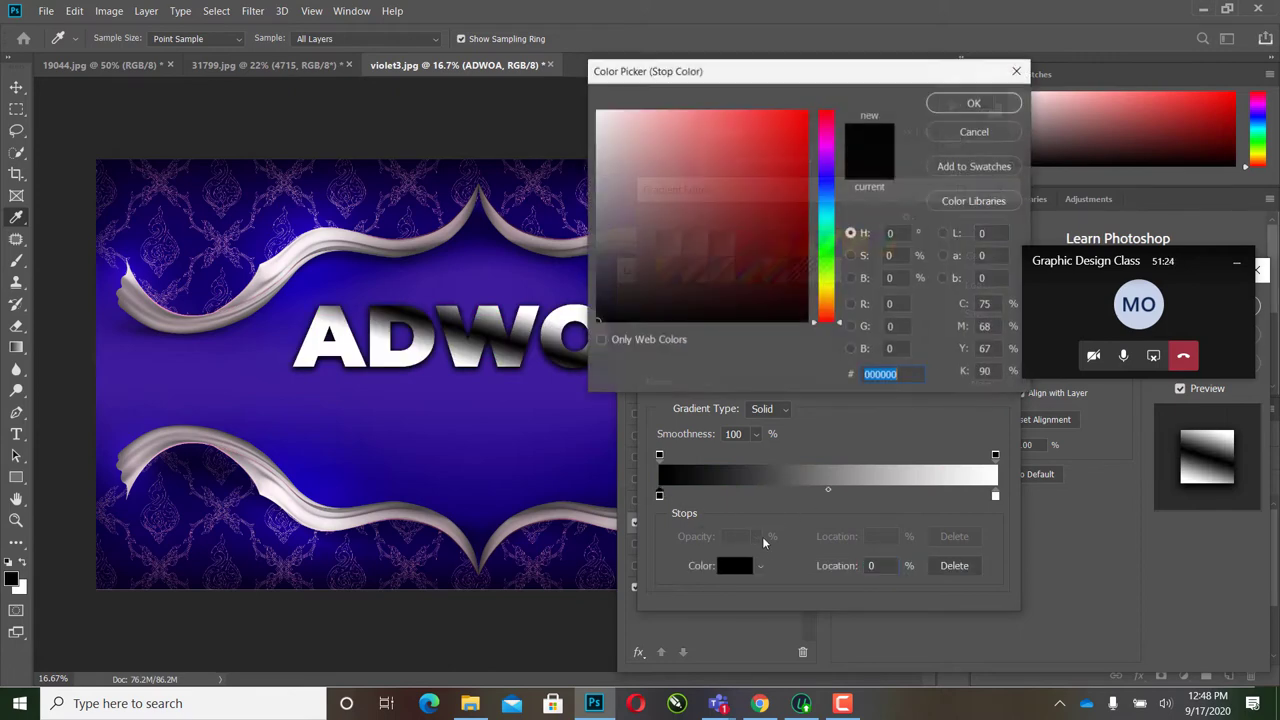
left_click(777, 224)
left_click(973, 105)
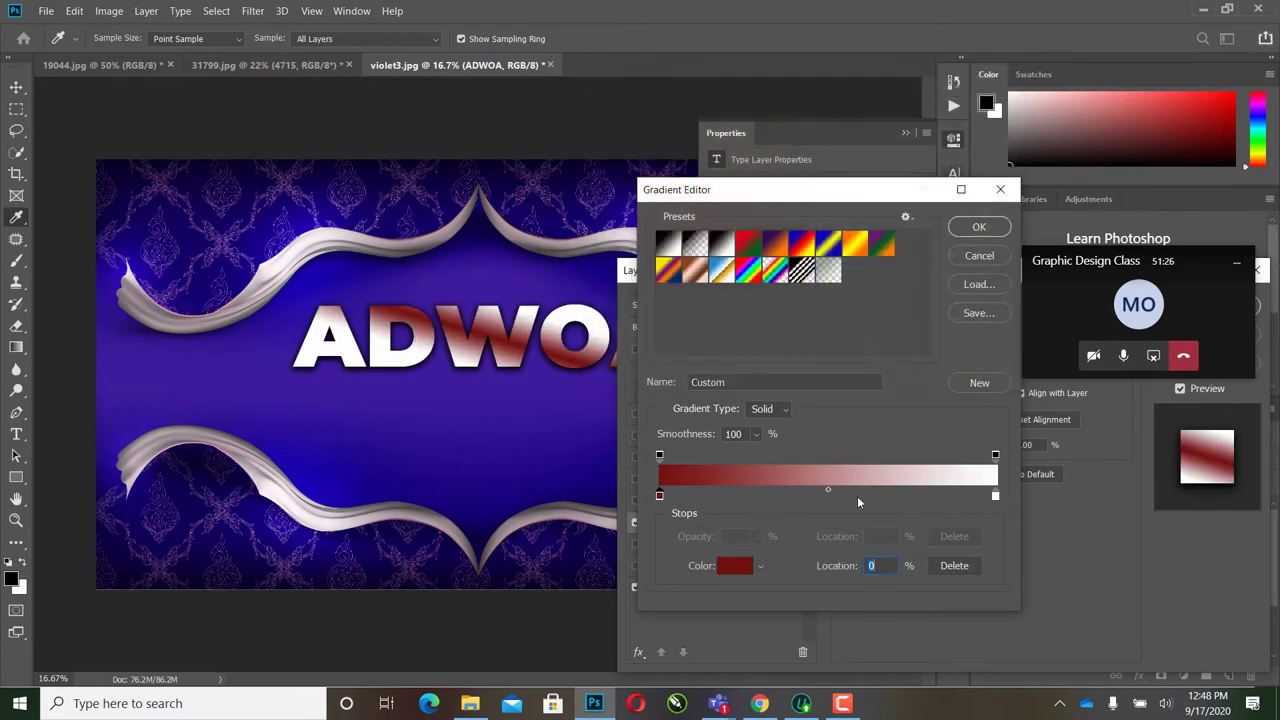
Step: Change the gradient's ending colour stop at 100% to golden yellow and accept the gradient
left_click(995, 496)
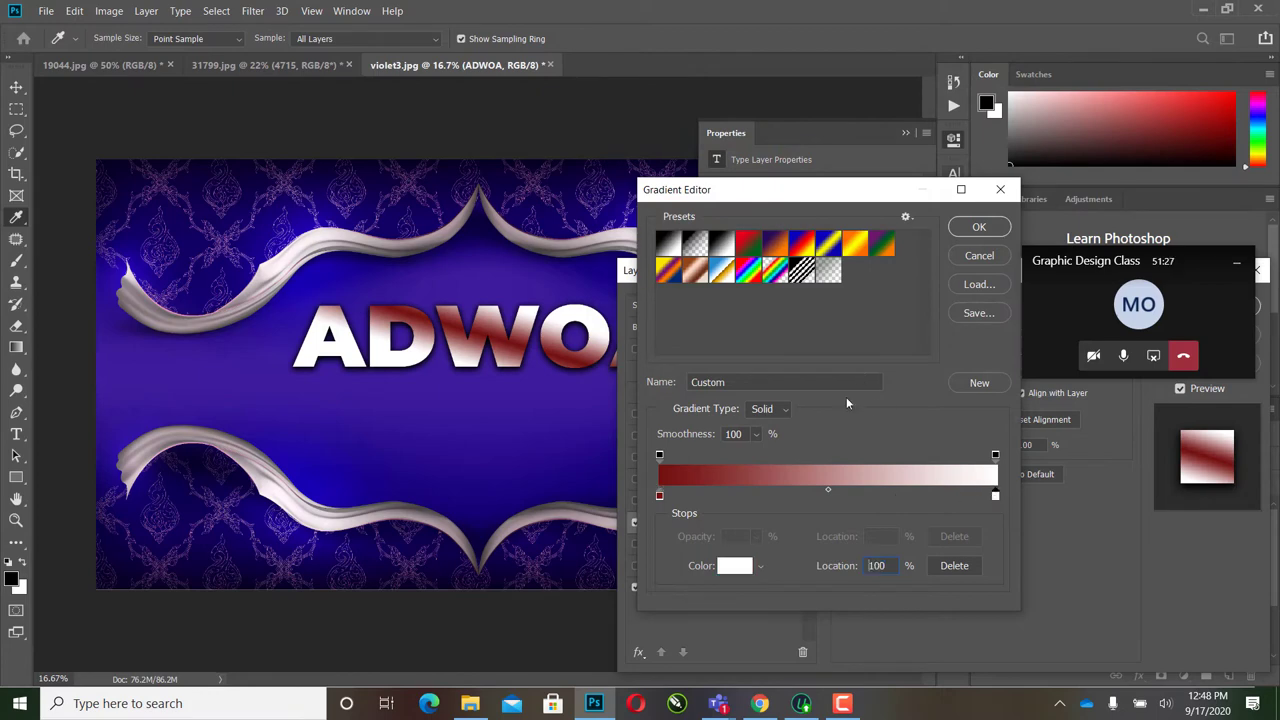
left_click(995, 497)
left_click(733, 568)
left_click(826, 292)
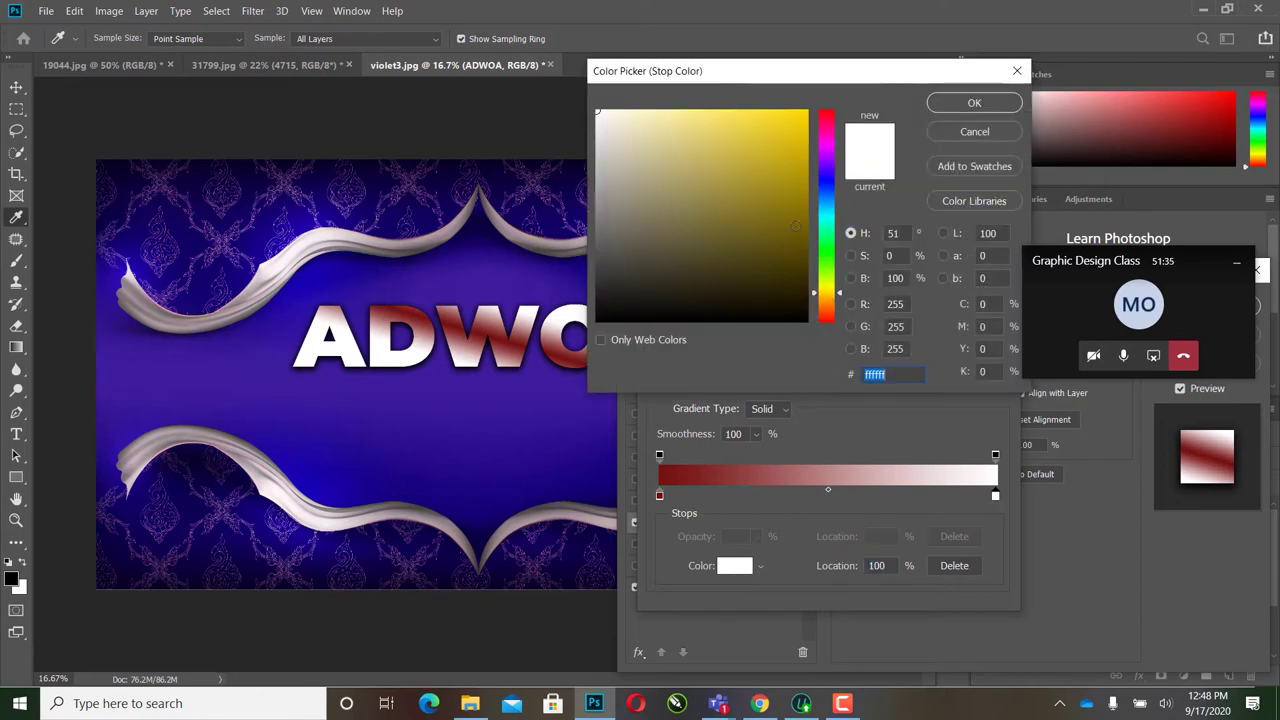
left_click(804, 114)
left_click(974, 102)
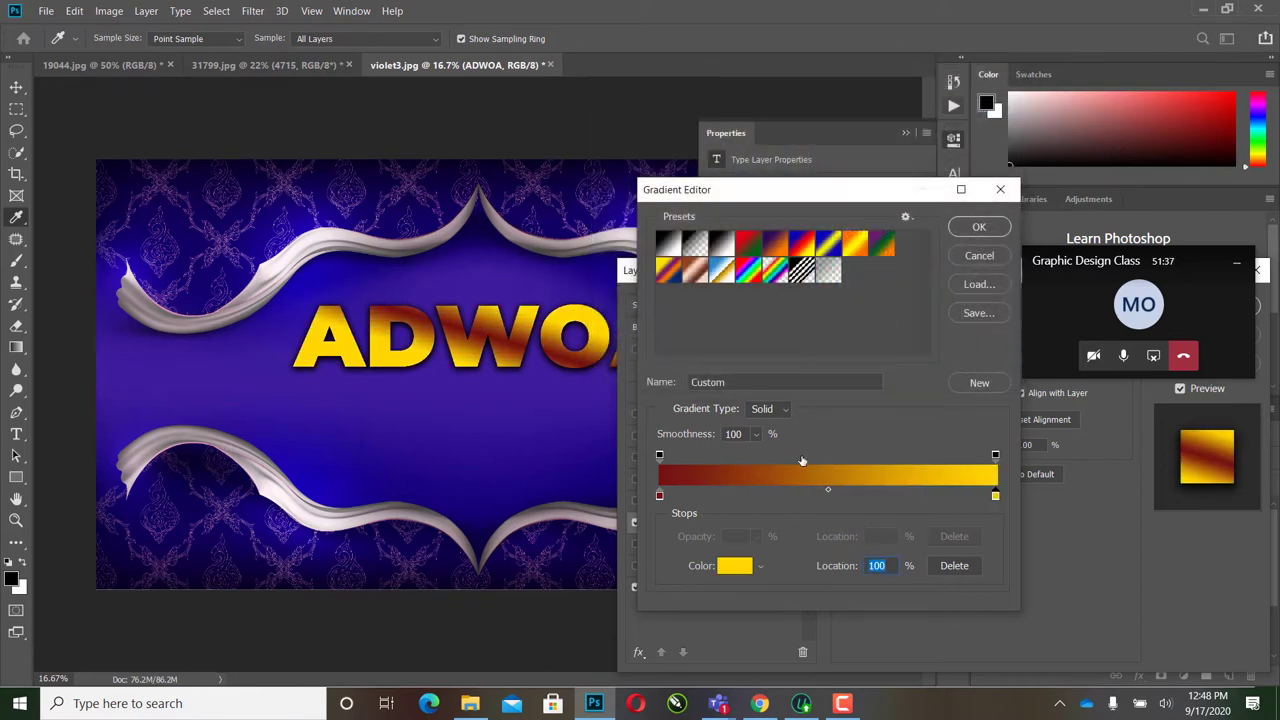
left_click(977, 228)
Step: Try the red-to-yellow gradient overlay at an 86° angle with the Linear style
left_click_drag(914, 425, 922, 410)
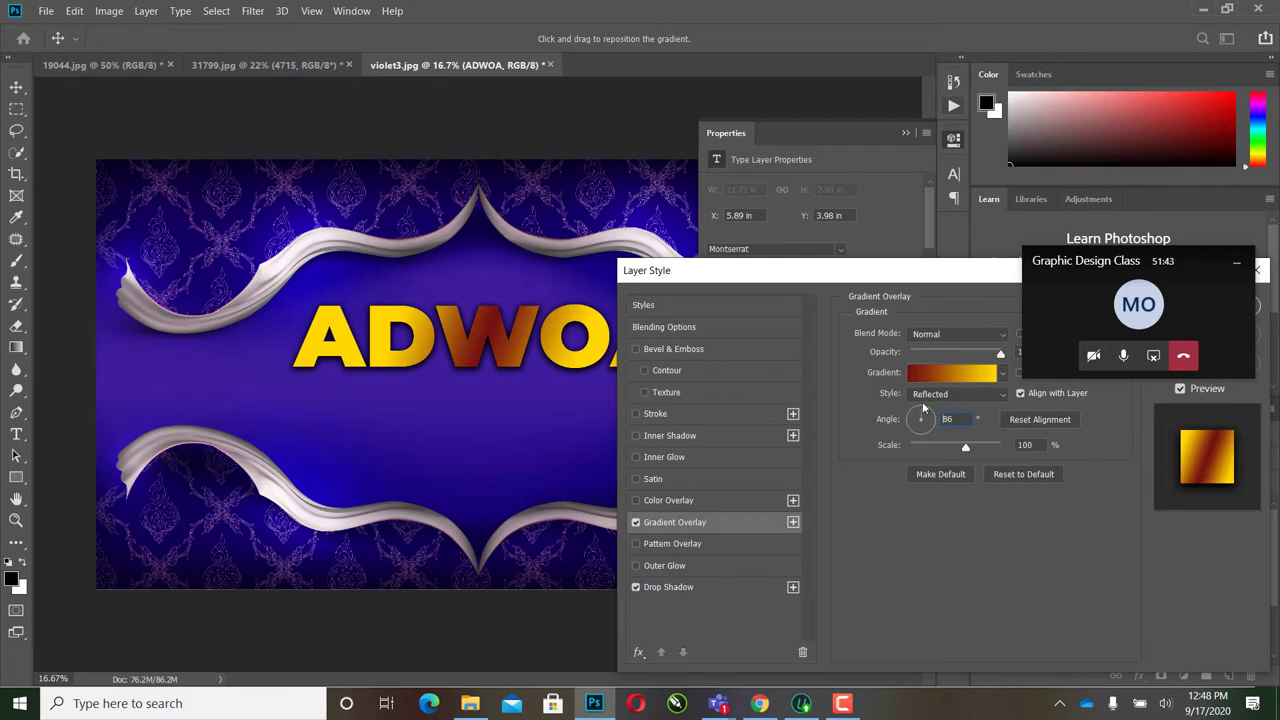
left_click(918, 394)
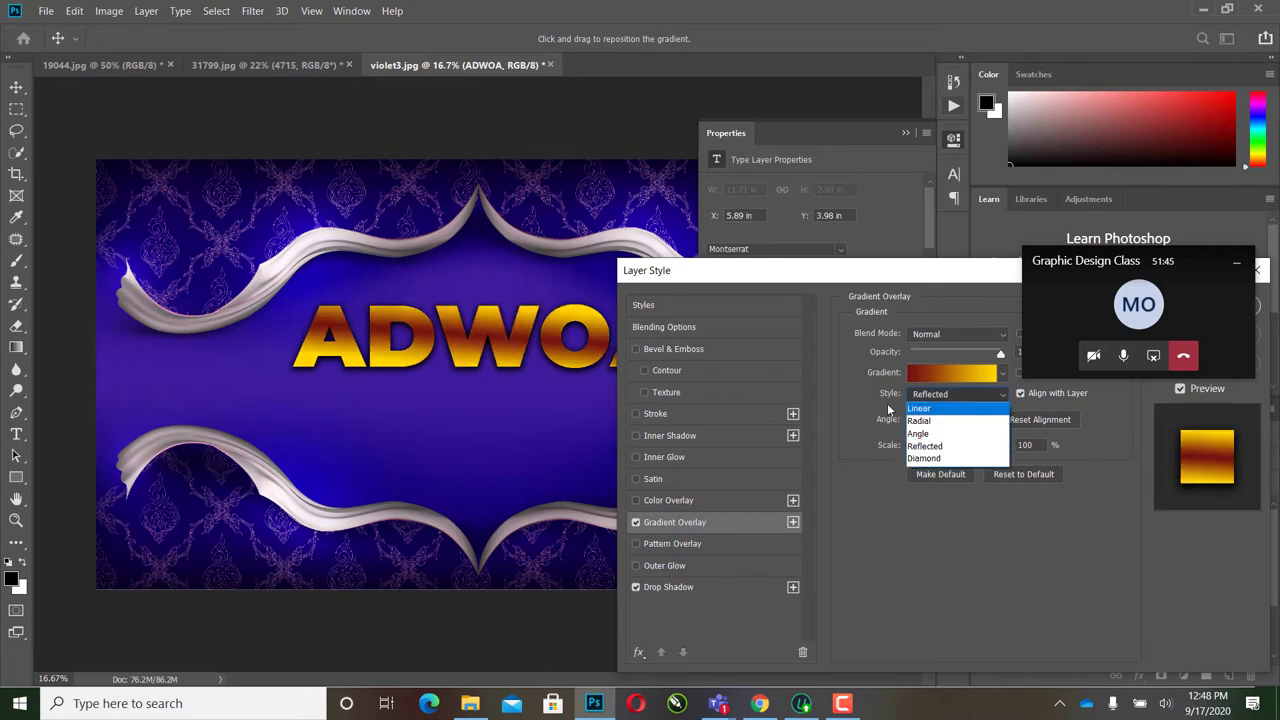
left_click(941, 395)
left_click(941, 396)
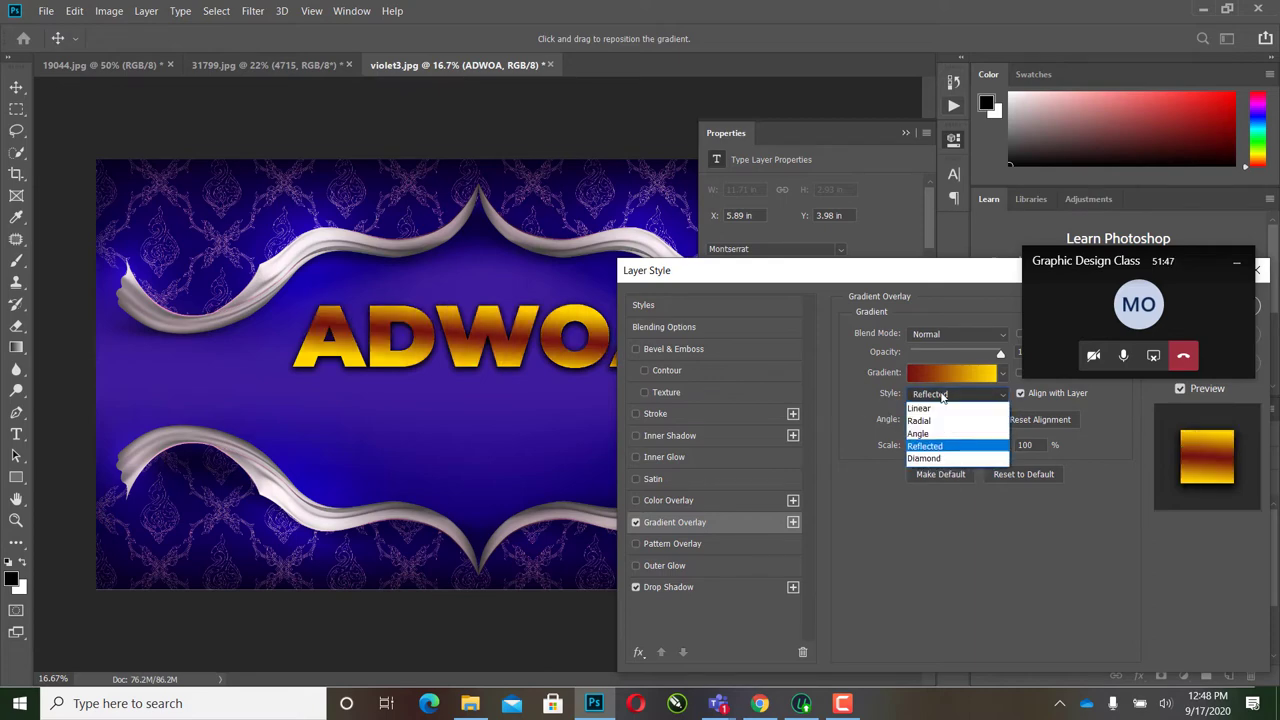
left_click(937, 408)
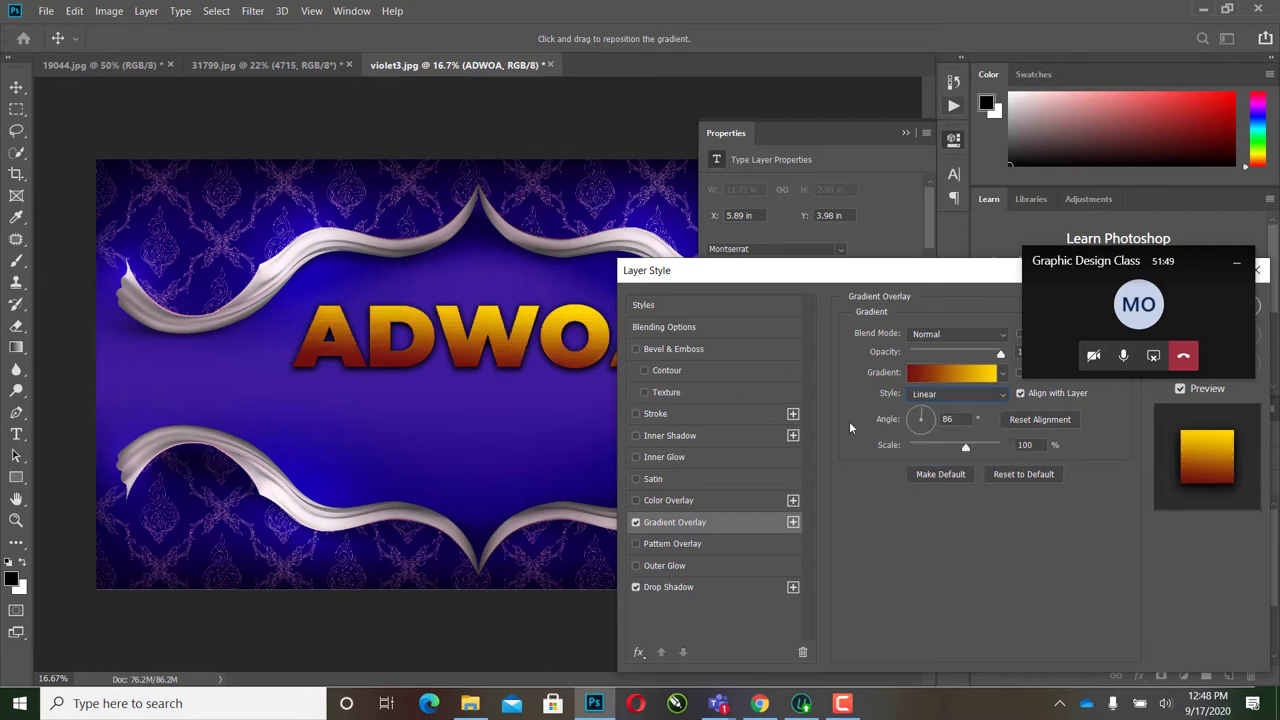
Step: Try angles of 121° and 100° for the linear gradient overlay
left_click_drag(937, 415, 912, 410)
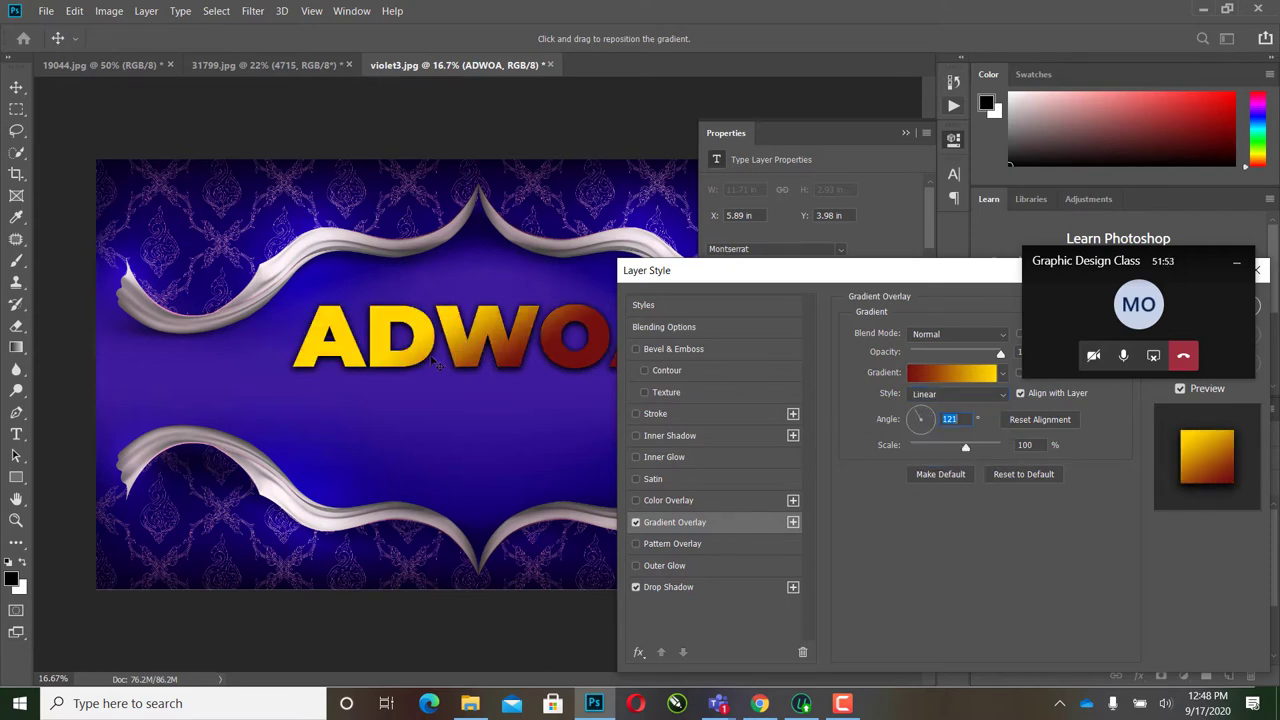
left_click_drag(705, 271, 814, 280)
left_click(1027, 415)
left_click_drag(1034, 428, 1032, 428)
Step: Try the Reflected gradient style, and the Radial style with its angle turned to -2°
left_click(1048, 404)
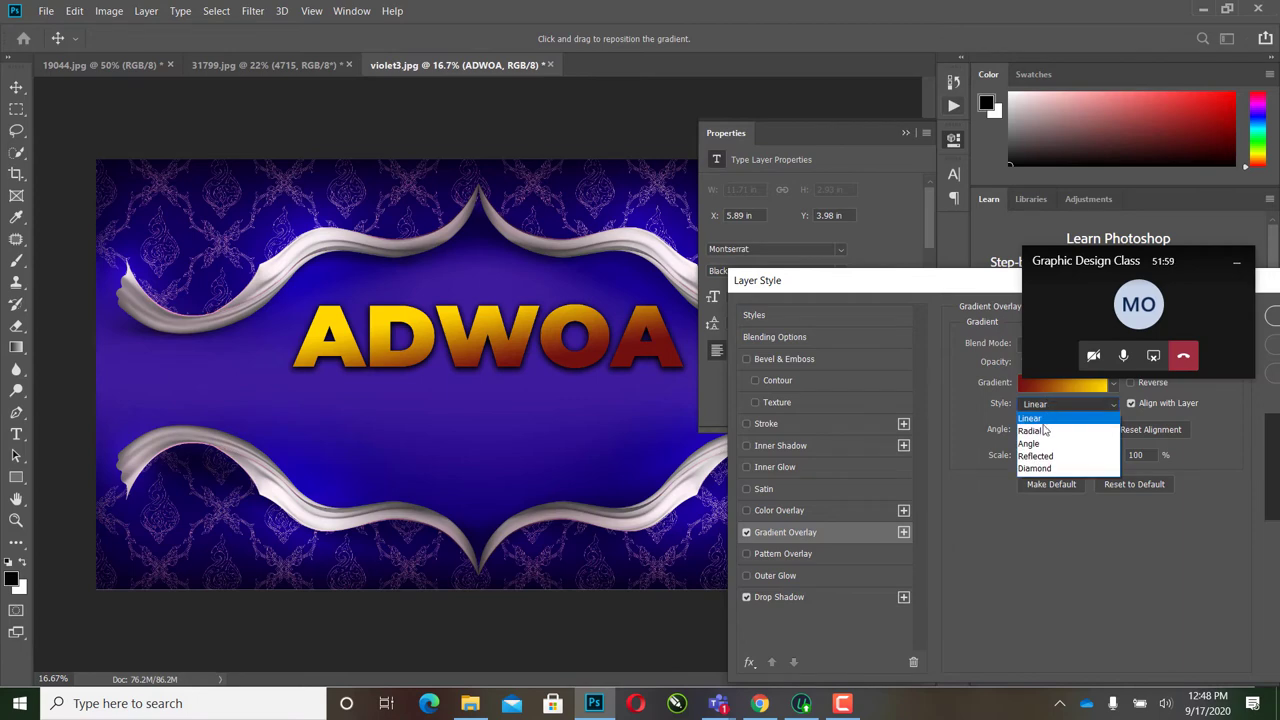
left_click(1041, 458)
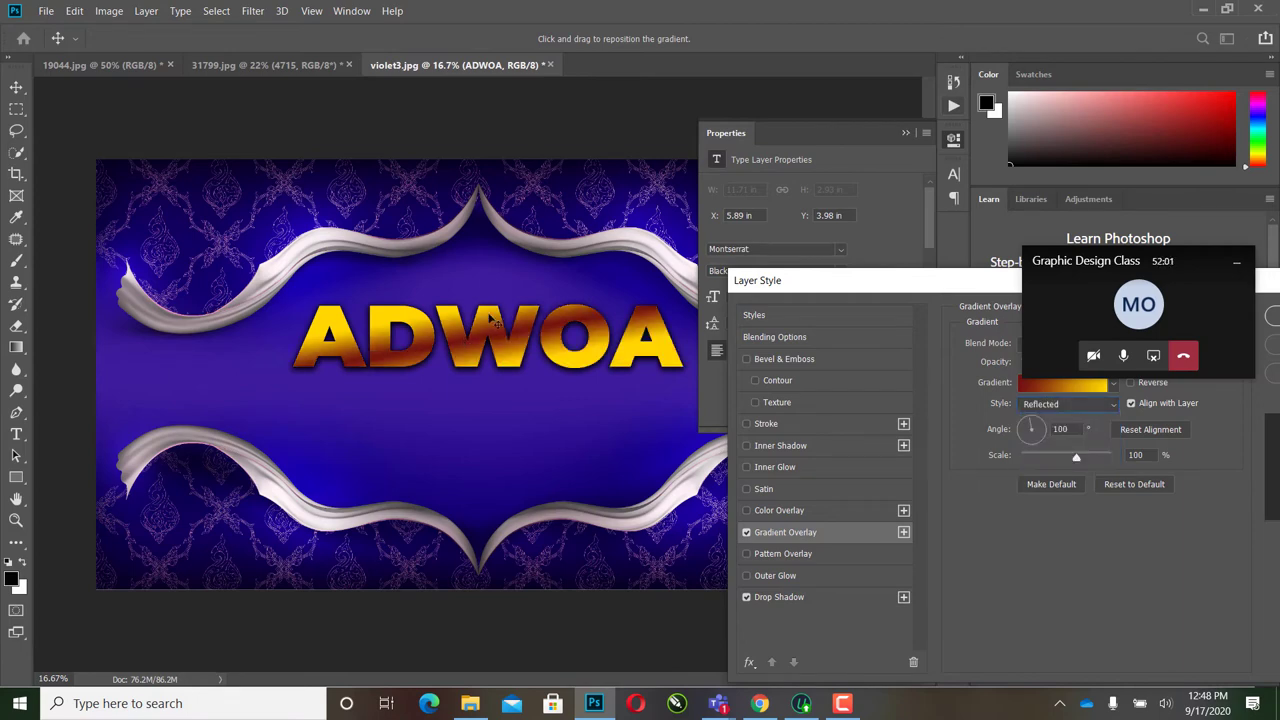
left_click(1046, 404)
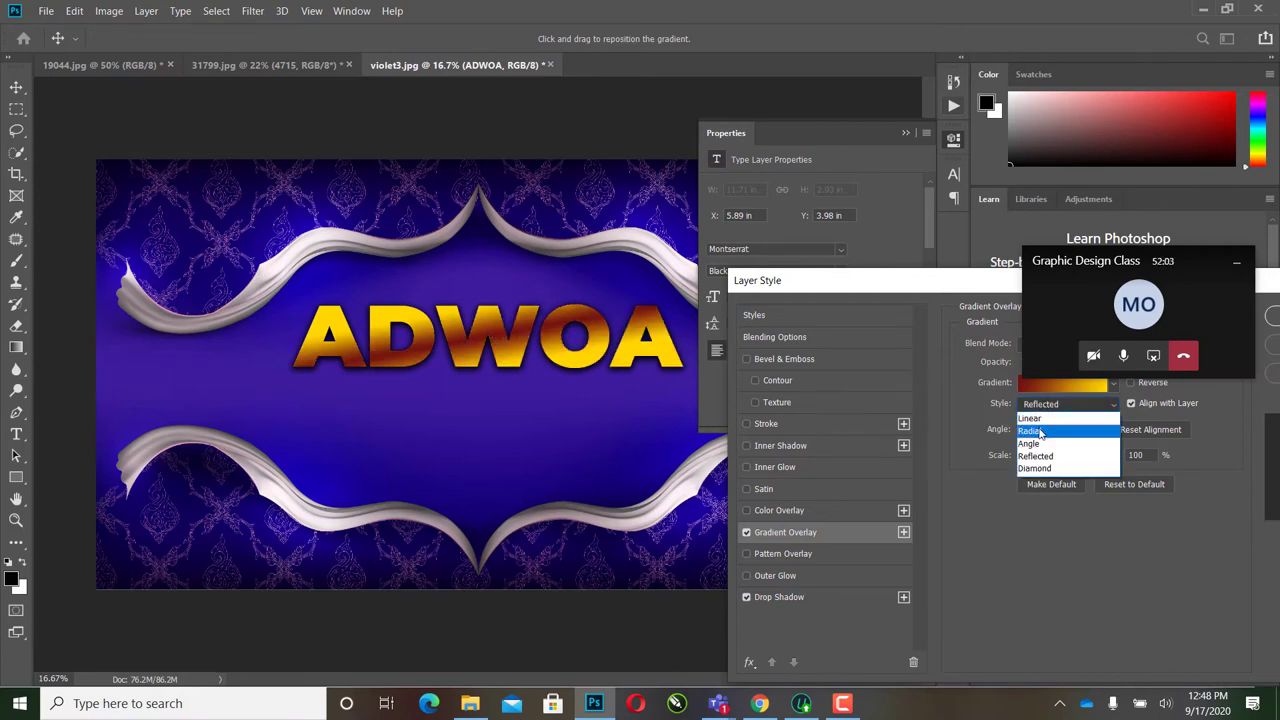
left_click(1040, 430)
left_click_drag(1027, 430, 1057, 424)
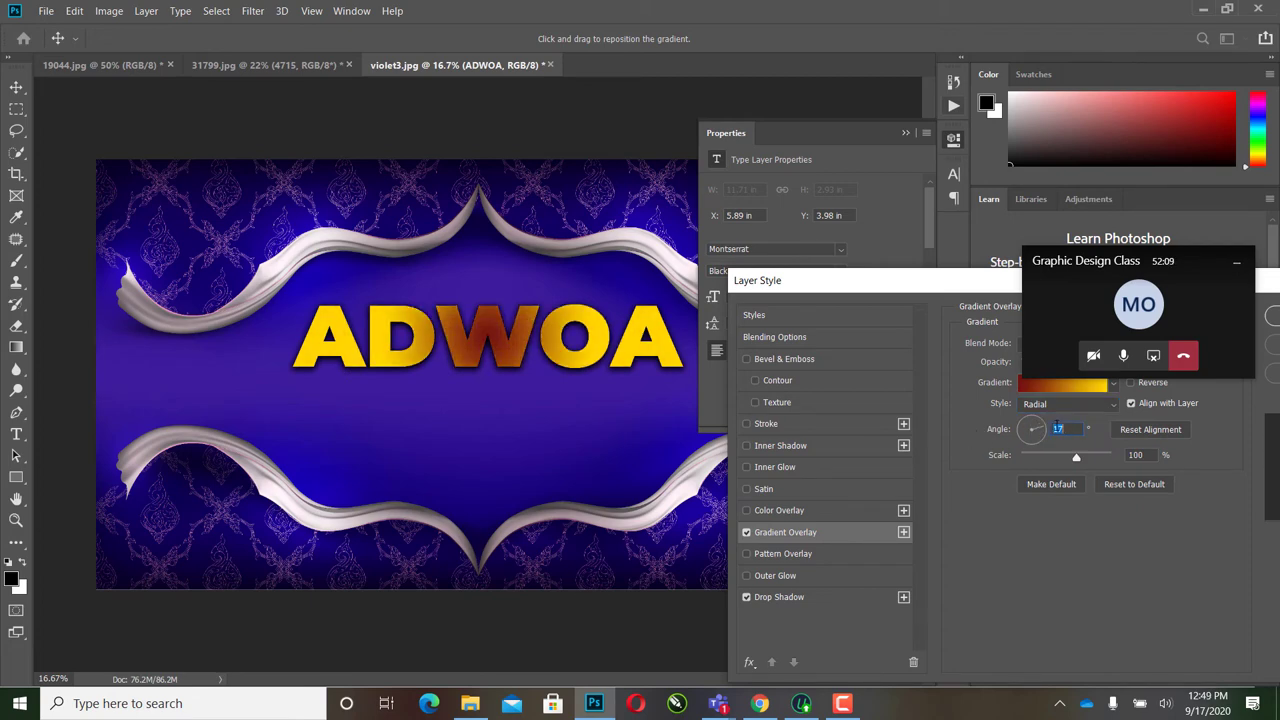
Step: Try the Angle gradient style on the name text at 88°
left_click(1056, 406)
left_click(1043, 445)
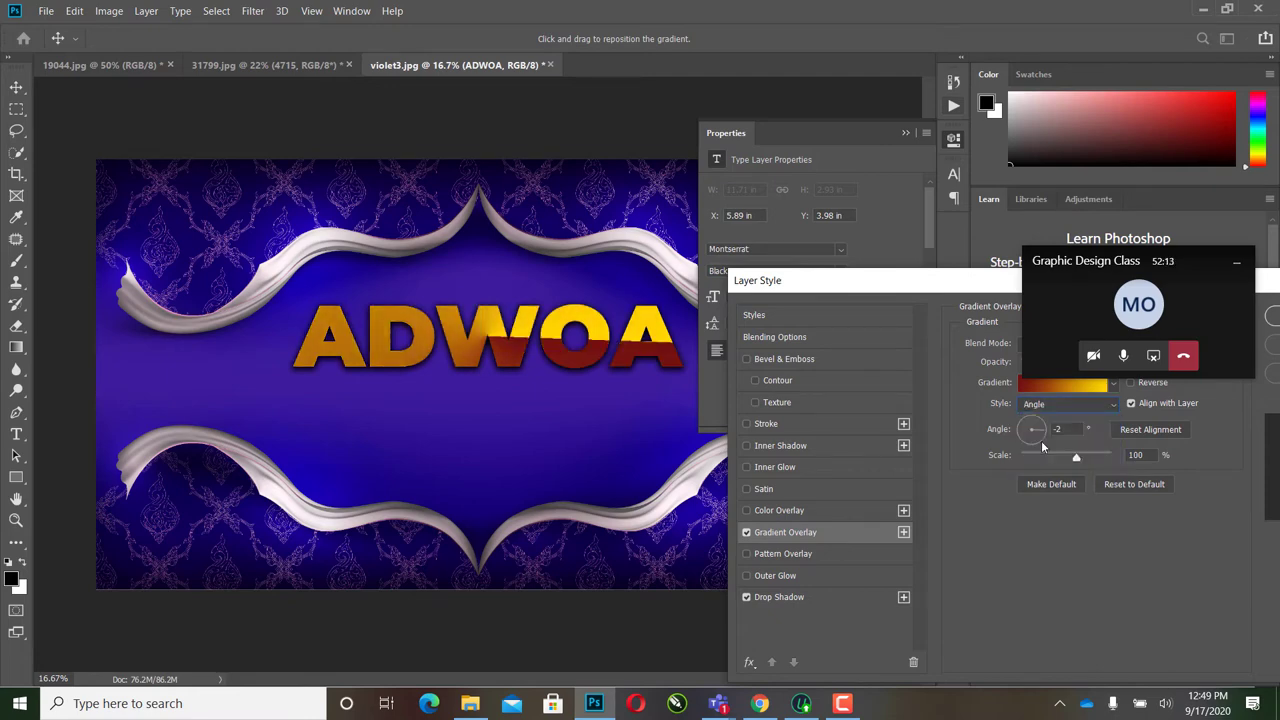
left_click_drag(1041, 432, 1030, 420)
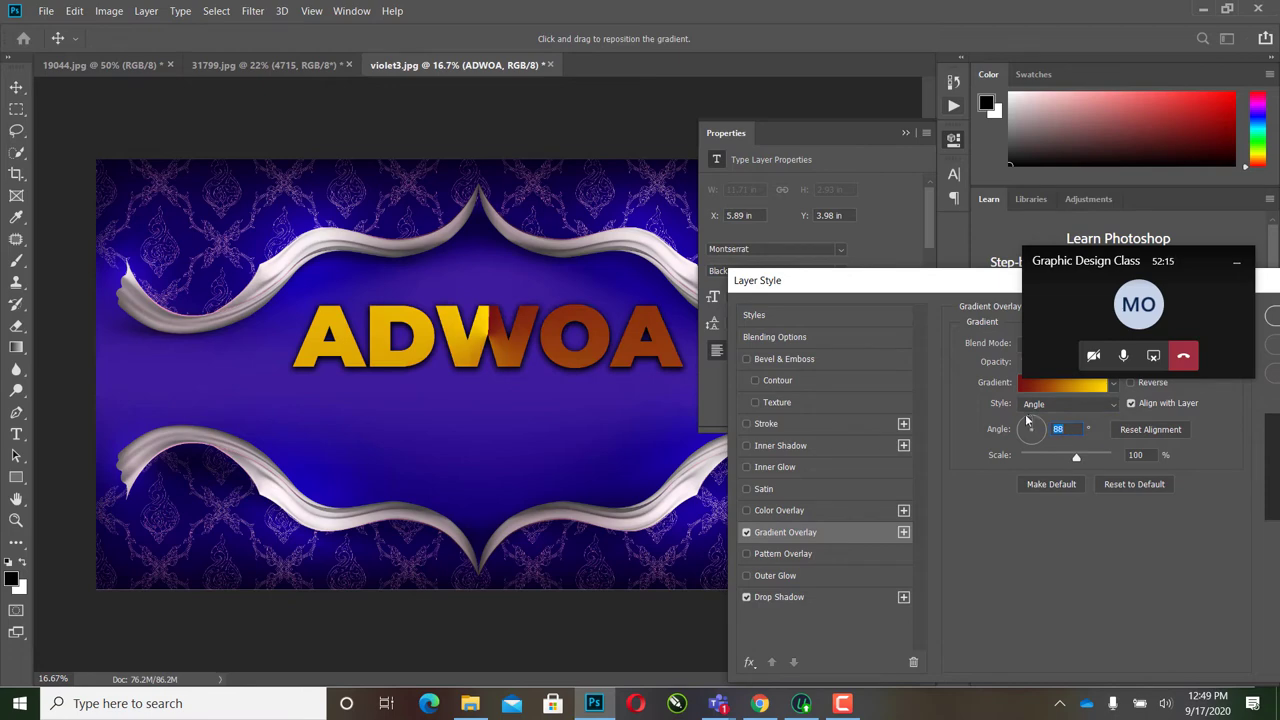
Step: Set the gradient overlay's style to Diamond with an angle of -1°
left_click(1050, 410)
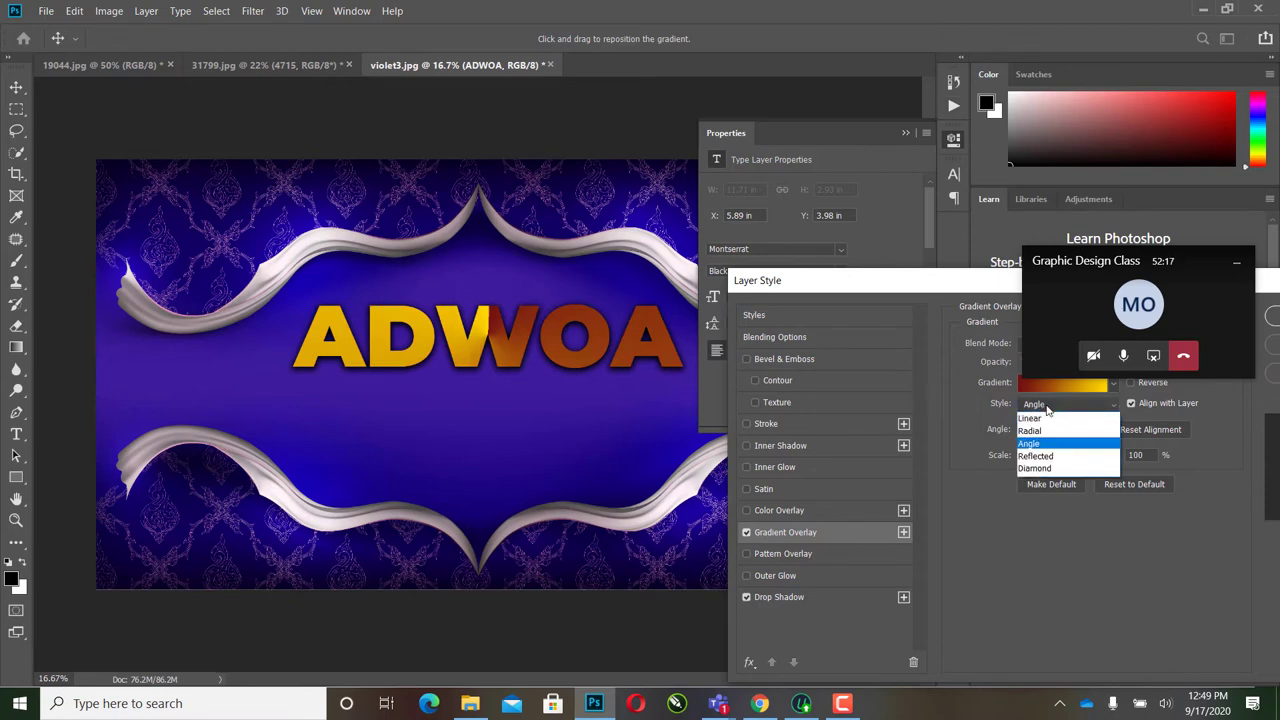
left_click(1049, 469)
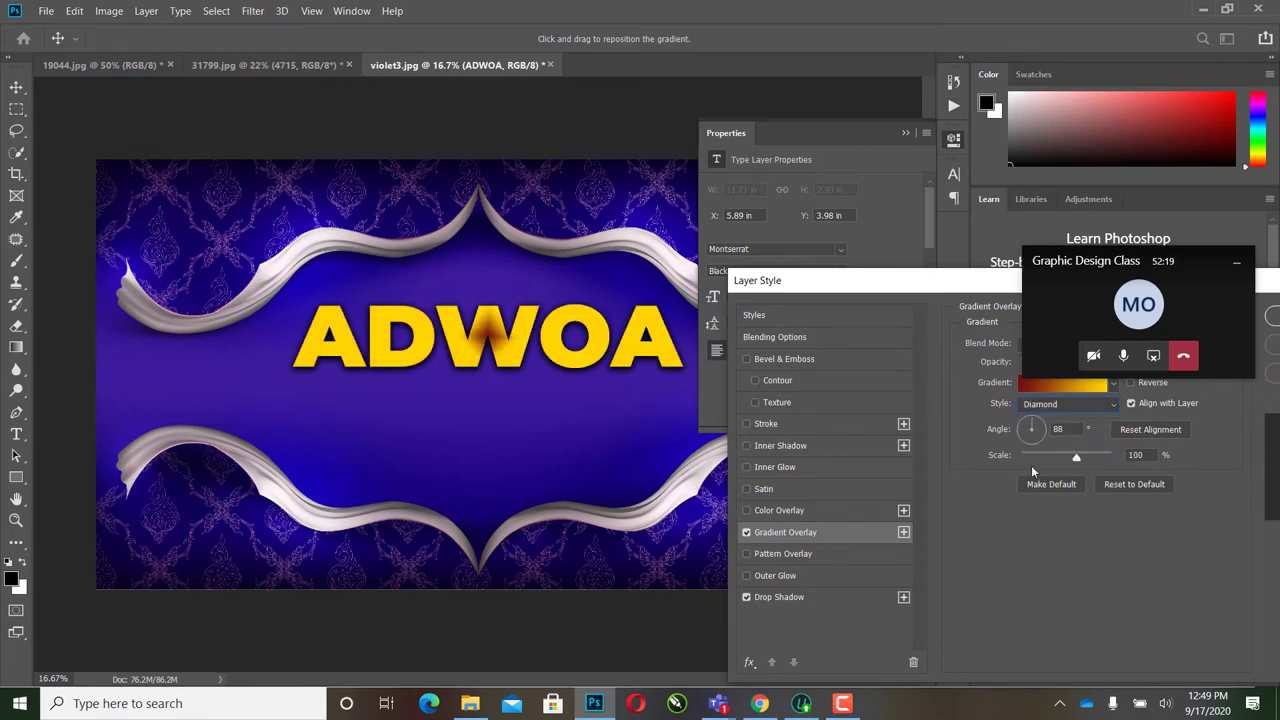
left_click_drag(1026, 436, 1056, 430)
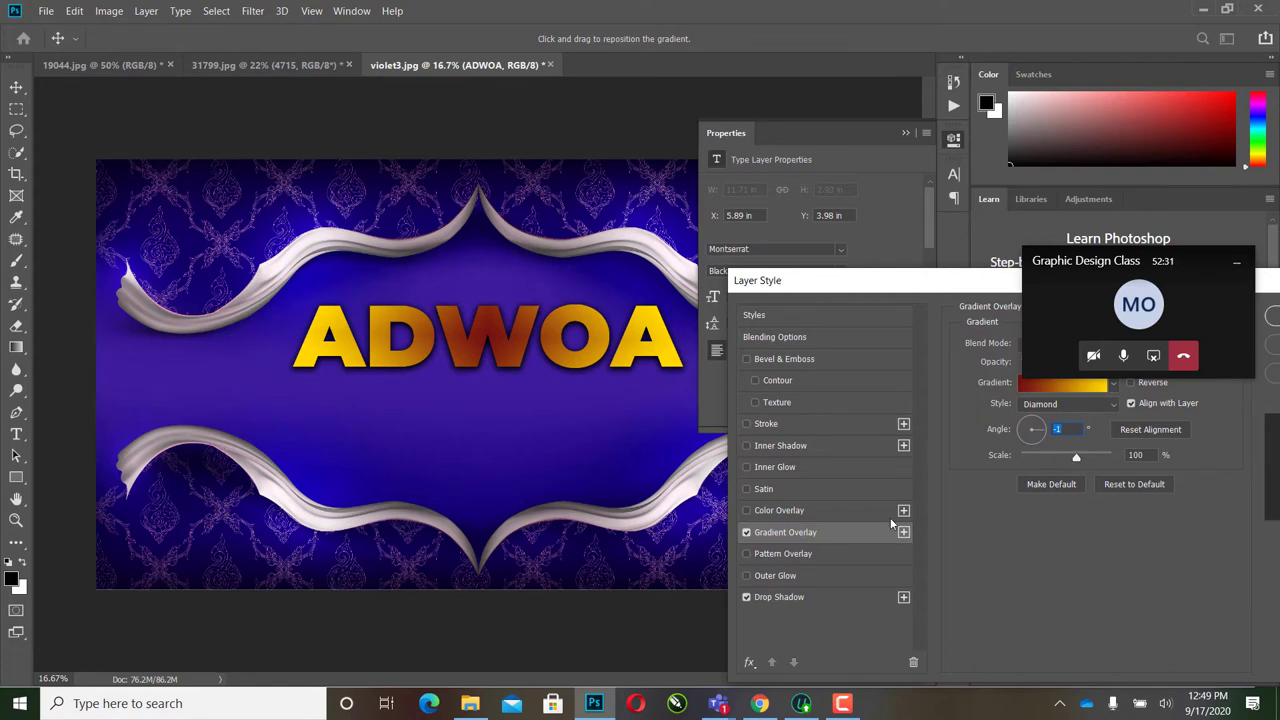
Step: Apply the layer style and move the name text up to about X 5.78 in, Y 3.2 in
left_click_drag(998, 280, 584, 256)
left_click(880, 296)
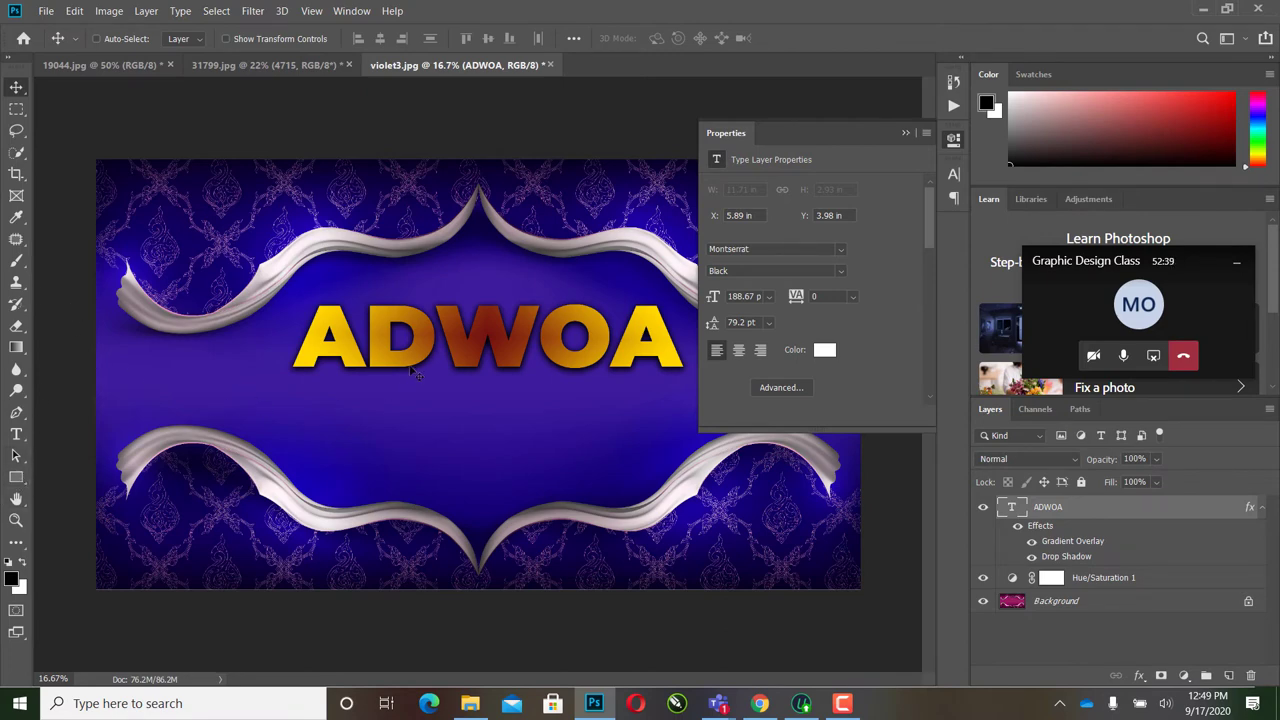
left_click_drag(401, 432, 488, 310)
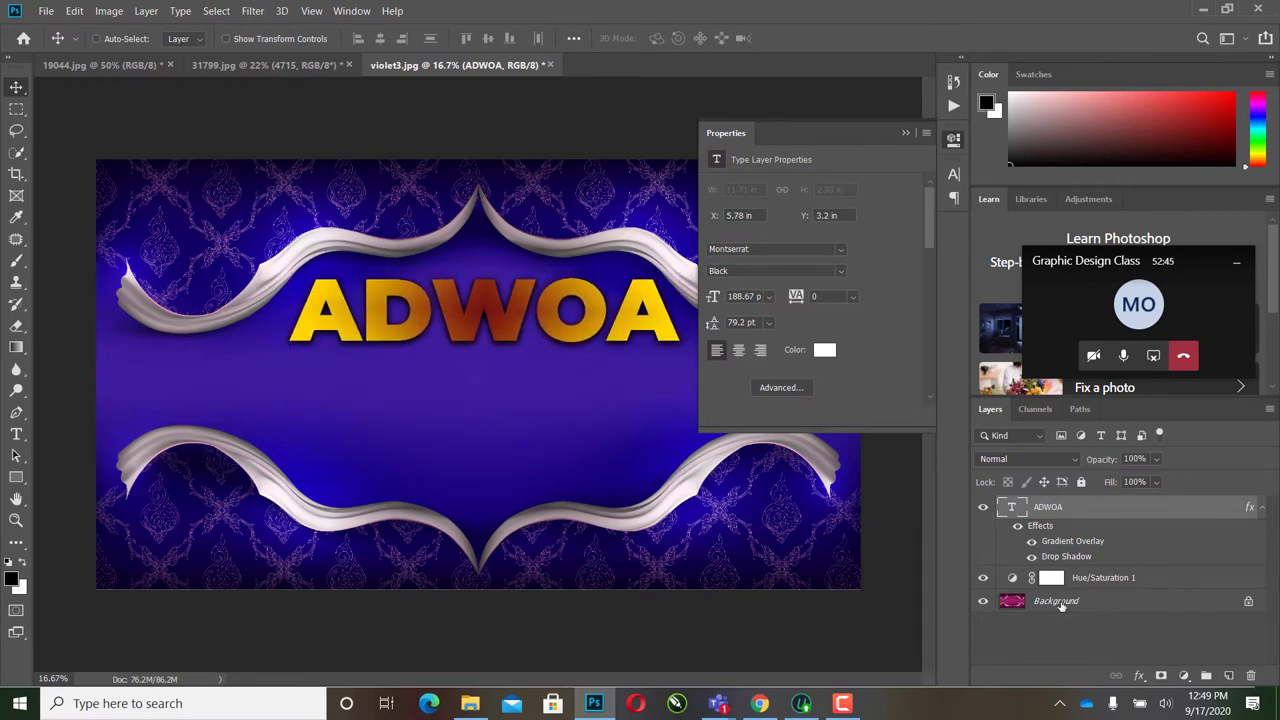
Step: Open the name text's Drop Shadow settings and reduce the shadow size to 8 px
left_click(1140, 676)
left_click(900, 560)
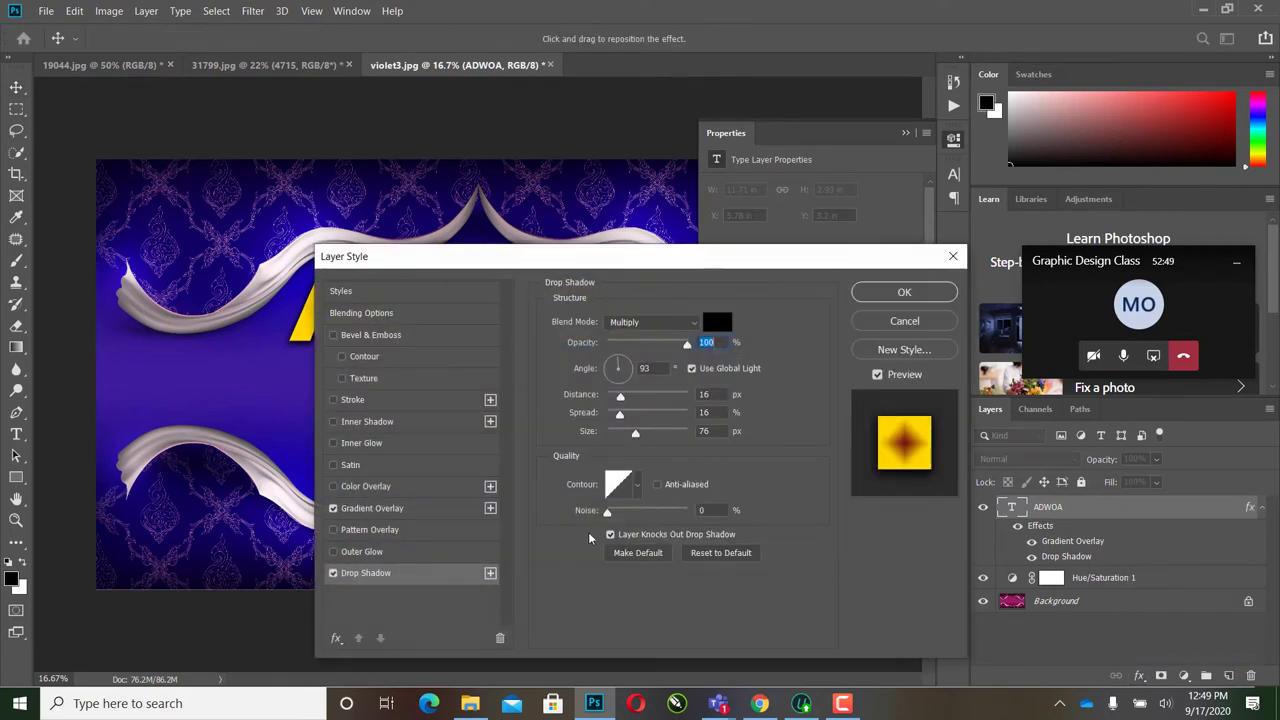
left_click_drag(609, 267, 1014, 274)
left_click_drag(1040, 438, 1020, 437)
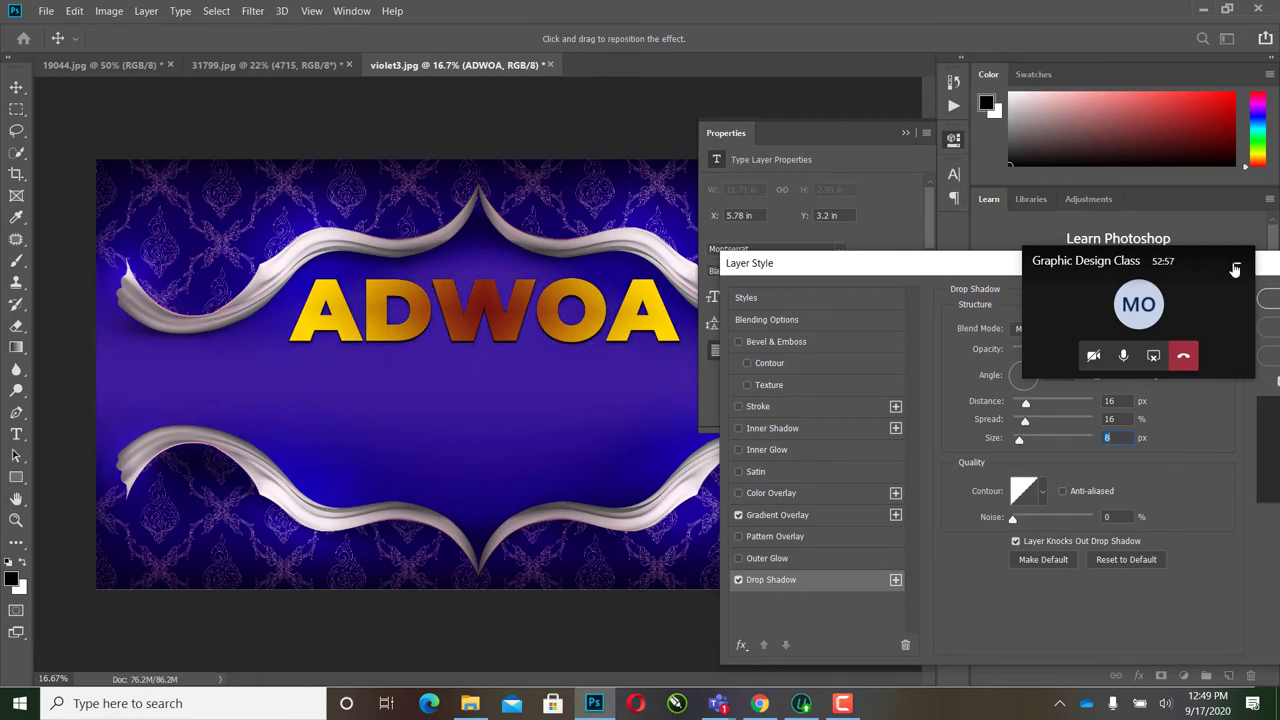
Step: Apply the drop shadow settings to the name text layer
left_click_drag(847, 274, 554, 433)
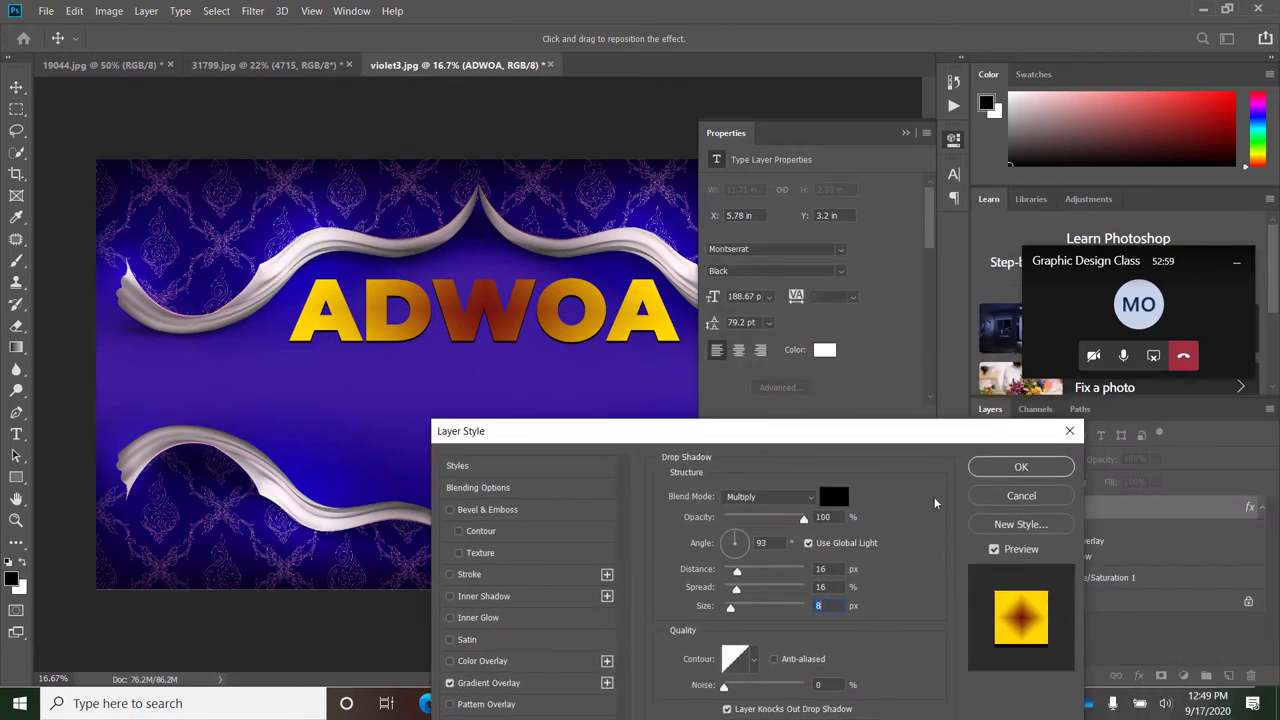
left_click(1000, 468)
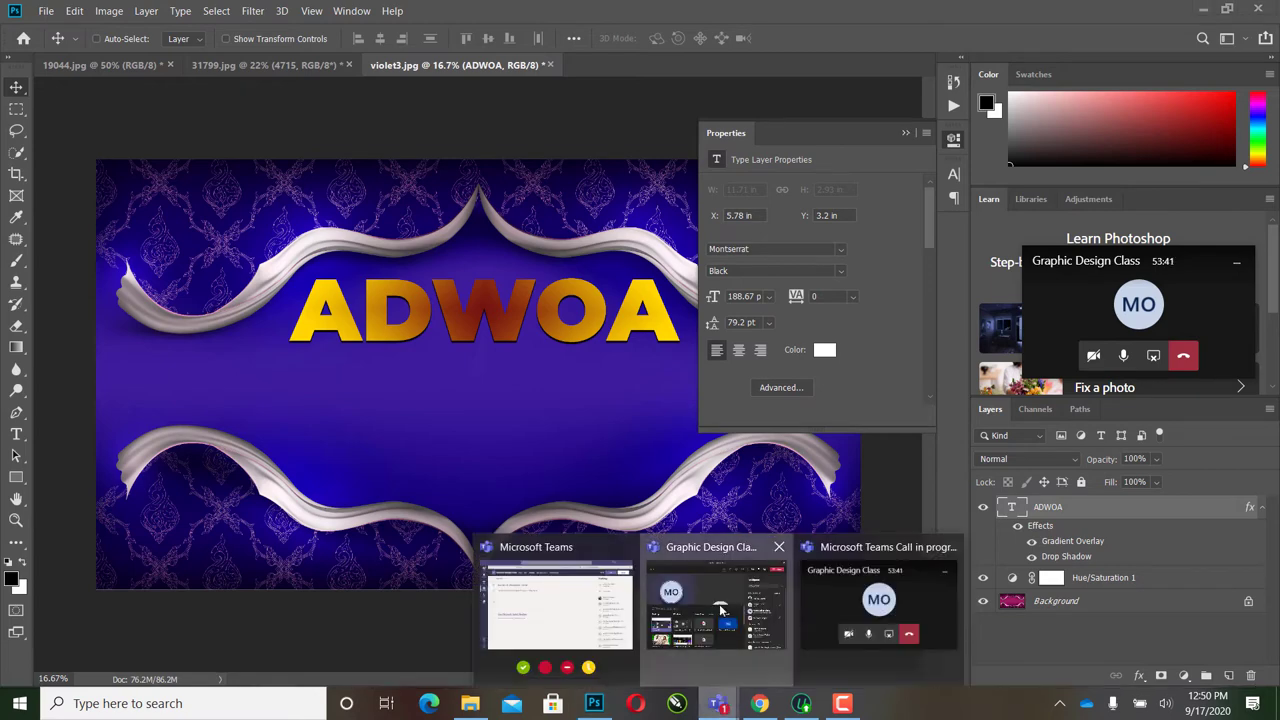
Step: Check the participant list of the Graphic Design Class meeting in Microsoft Teams and return to the 31799.jpg document in Photoshop
left_click(726, 591)
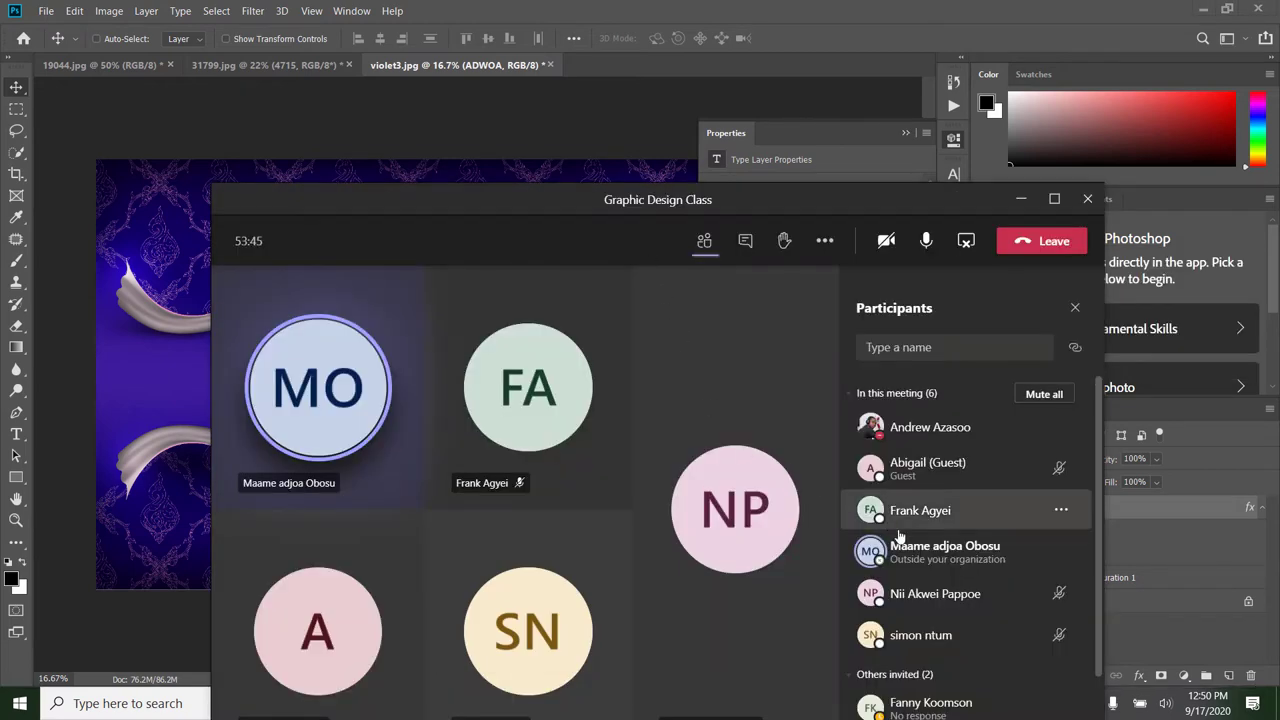
scroll(860, 515, "down", 2)
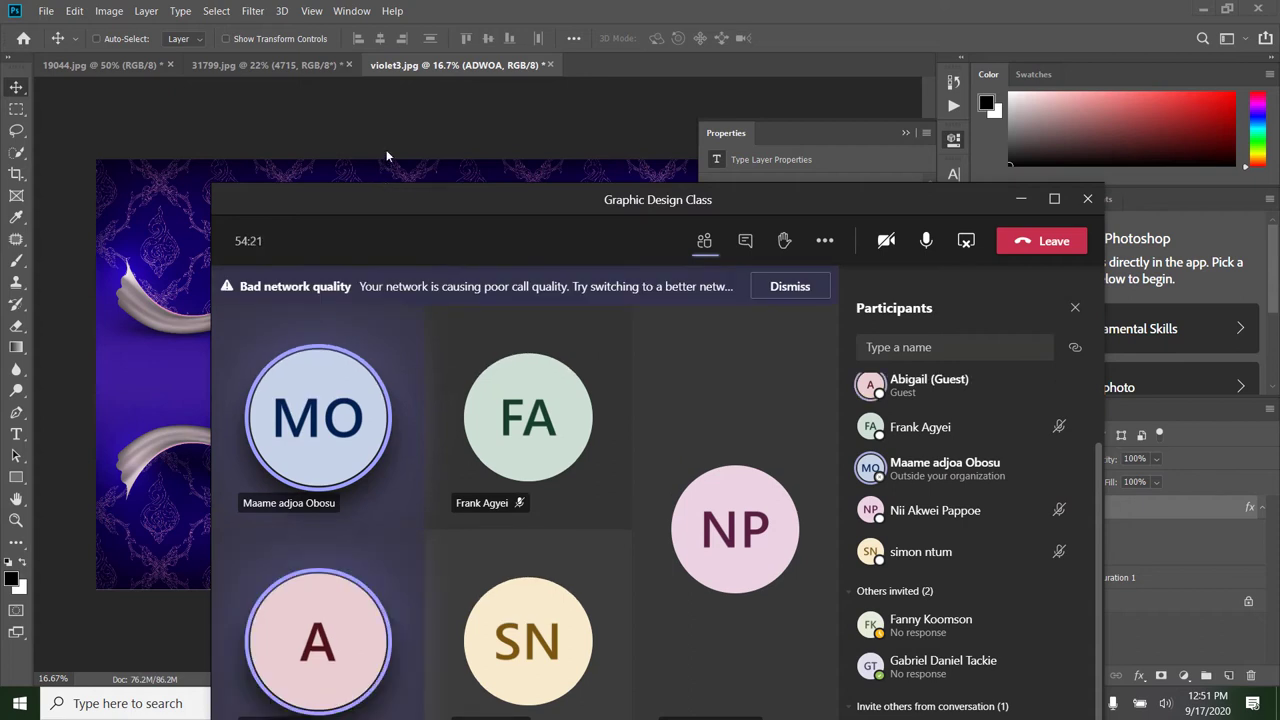
left_click(593, 62)
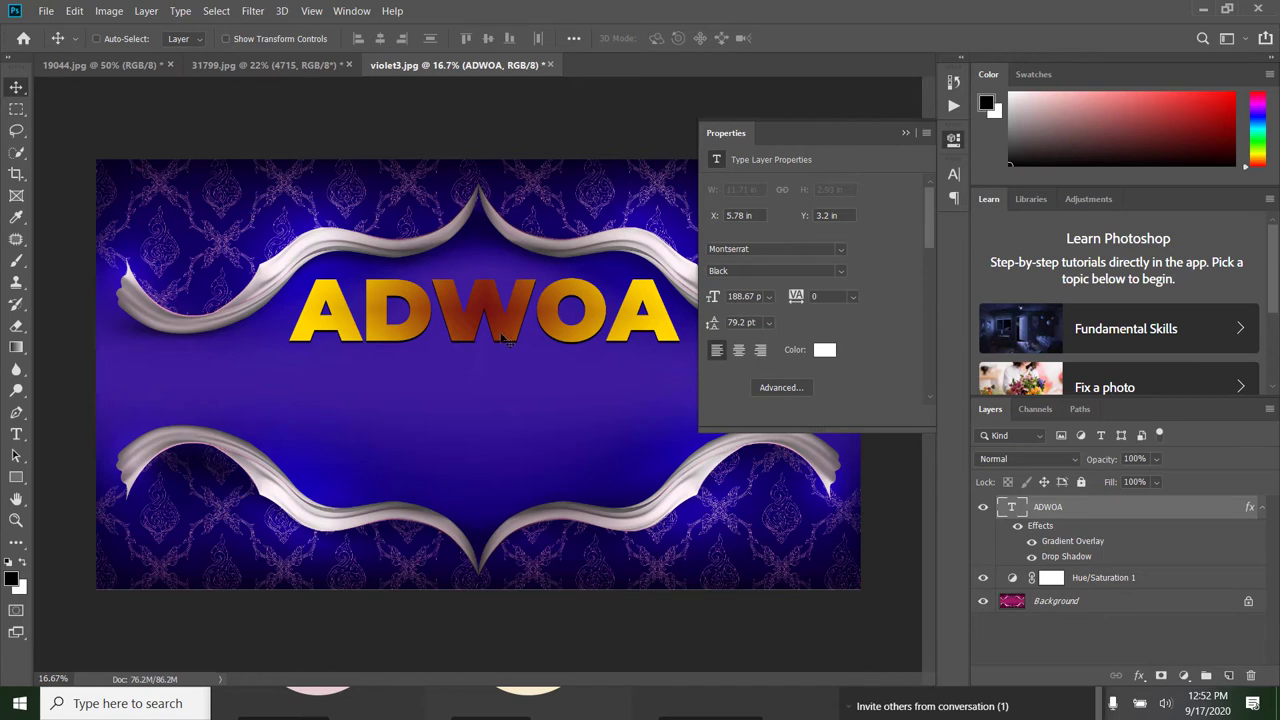
left_click(258, 66)
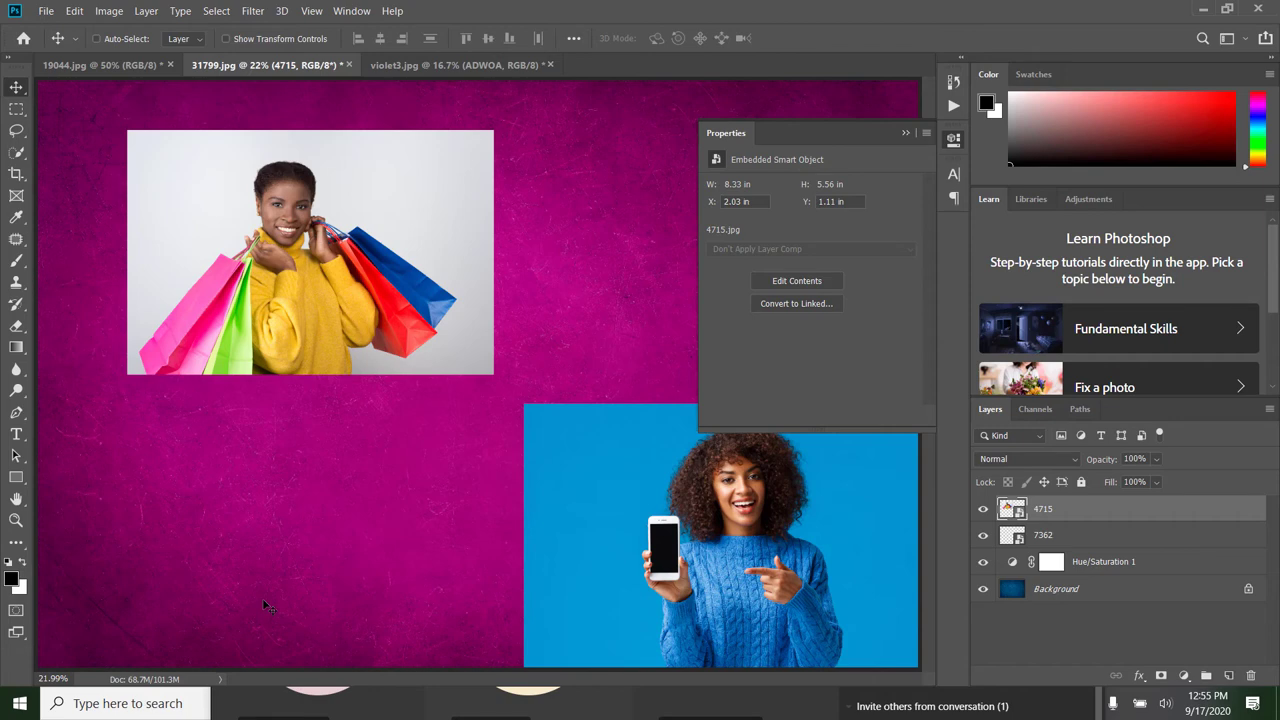
key("x")
key("x")
key("x")
key("x")
key("x")
key("x")
key("x")
key("x")
key("x")
key("x")
key("x")
key("x")
key("x")
key("x")
Step: Enlarge the shopping-bags photo to about 12.28 × 8.19 in and position it at about X 1.31 in, Y 2.1 in
left_click_drag(326, 265, 333, 323)
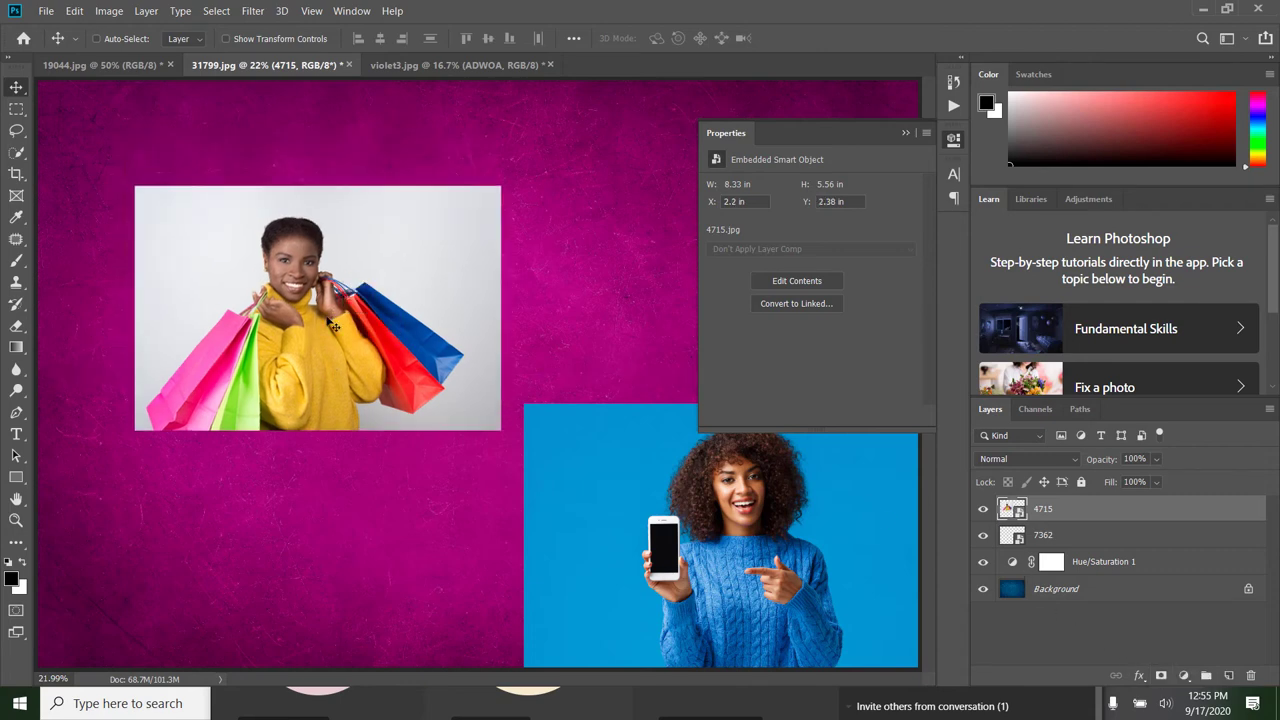
key("ctrl+t")
left_click_drag(500, 430, 605, 506)
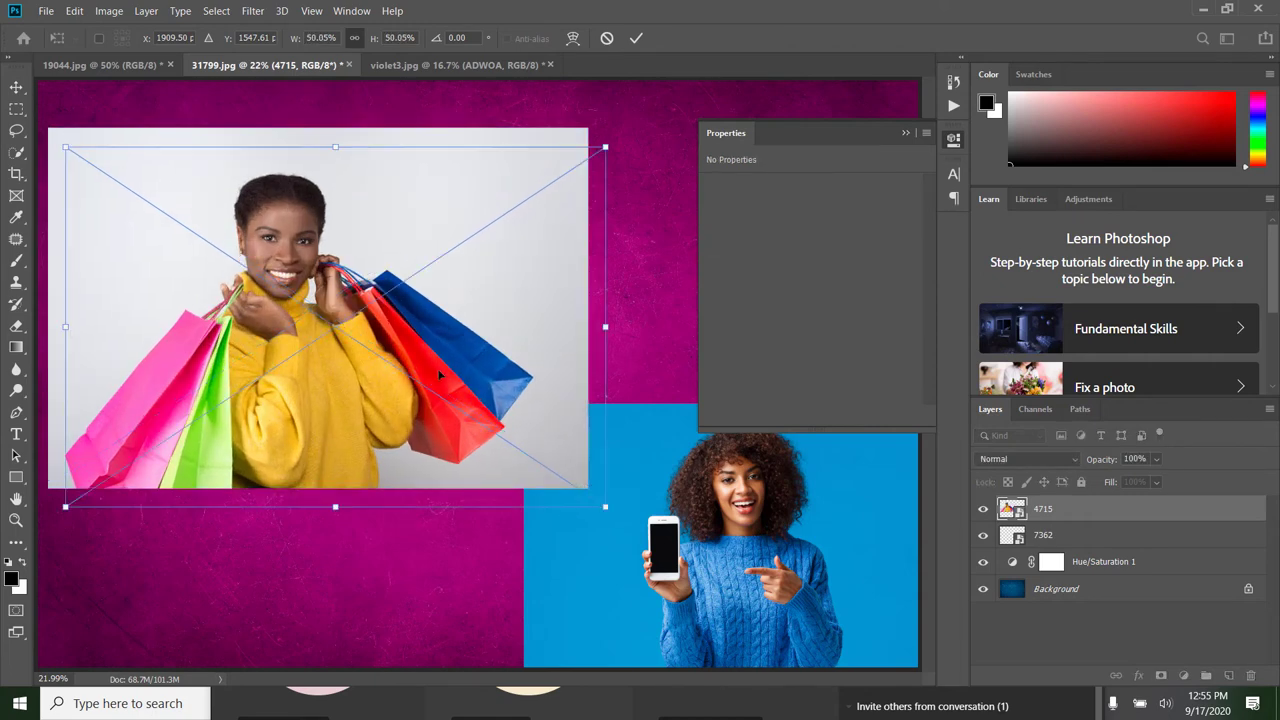
left_click_drag(437, 373, 468, 400)
key("Return")
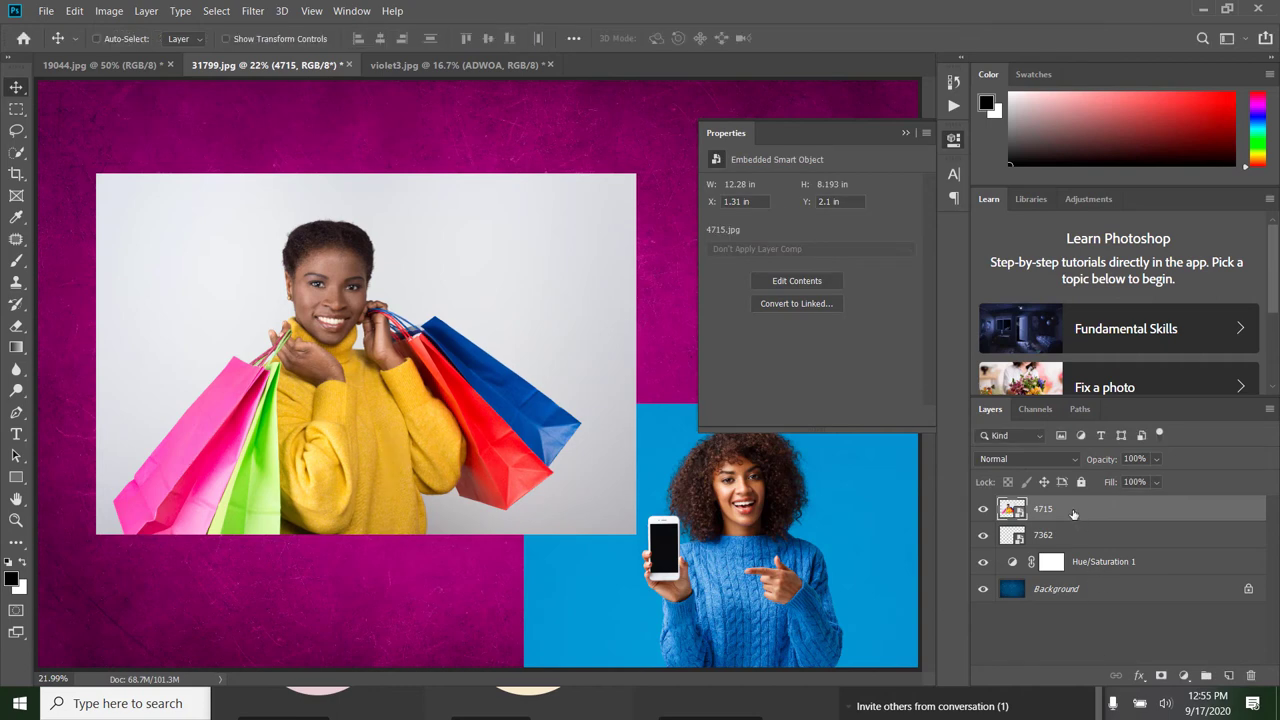
left_click(1162, 676)
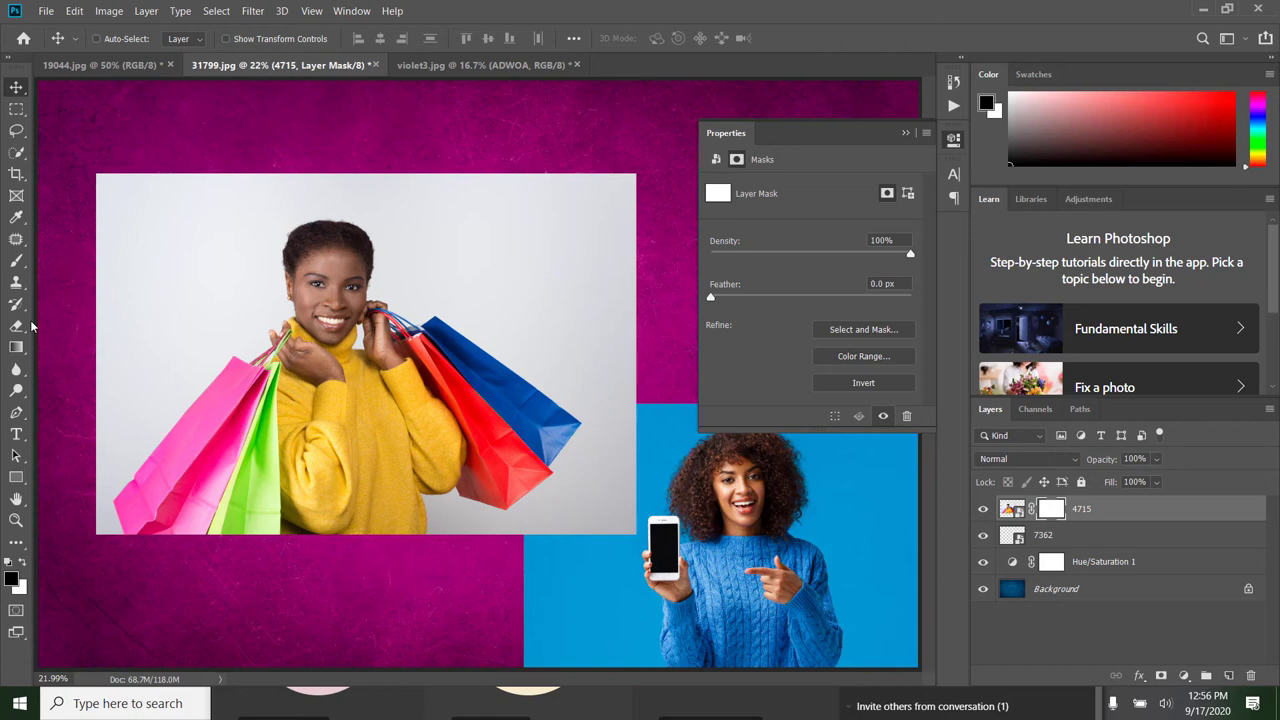
left_click_drag(14, 265, 92, 263)
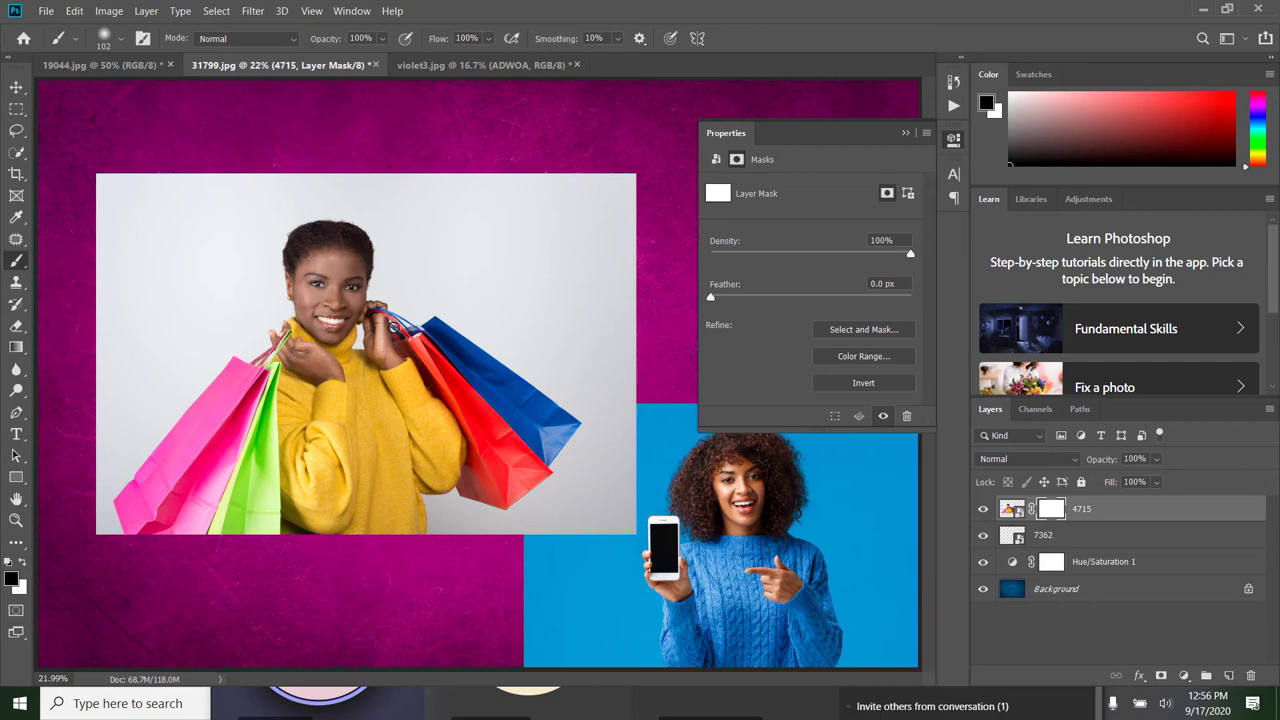
key("Delete")
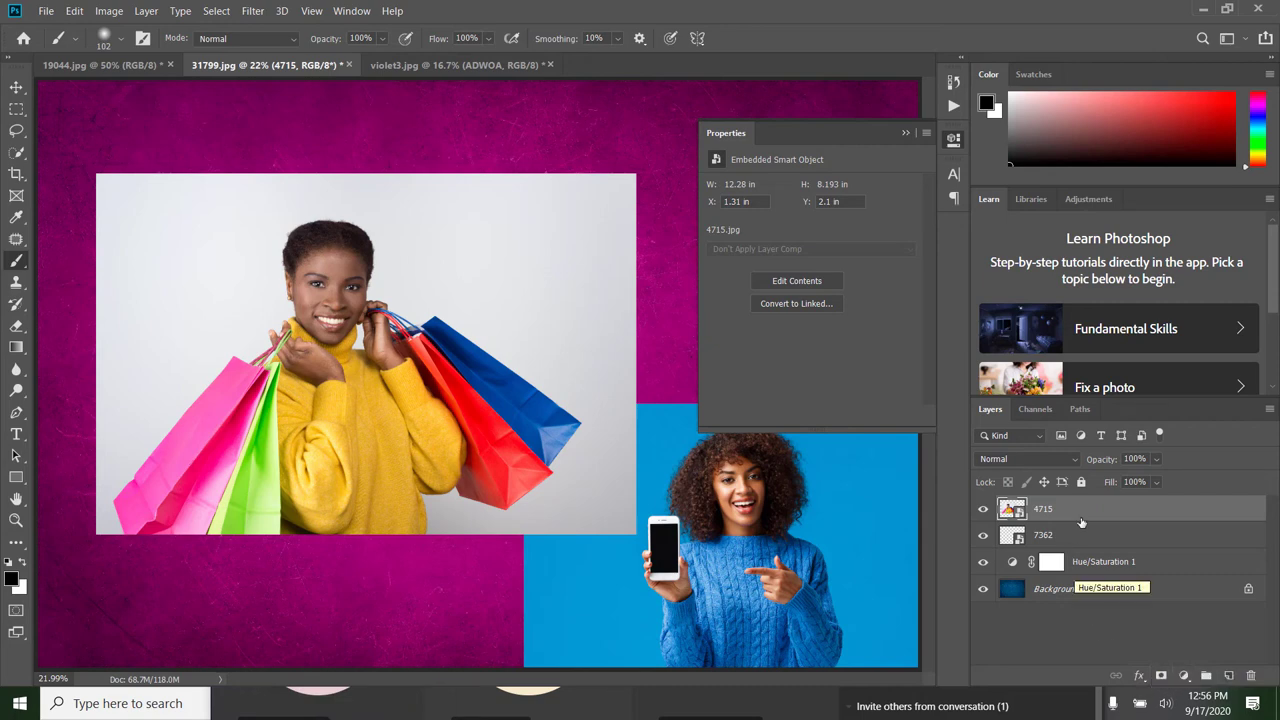
Step: Add a layer mask to the shopping-bags photo layer and choose the Brush tool
left_click(1161, 677)
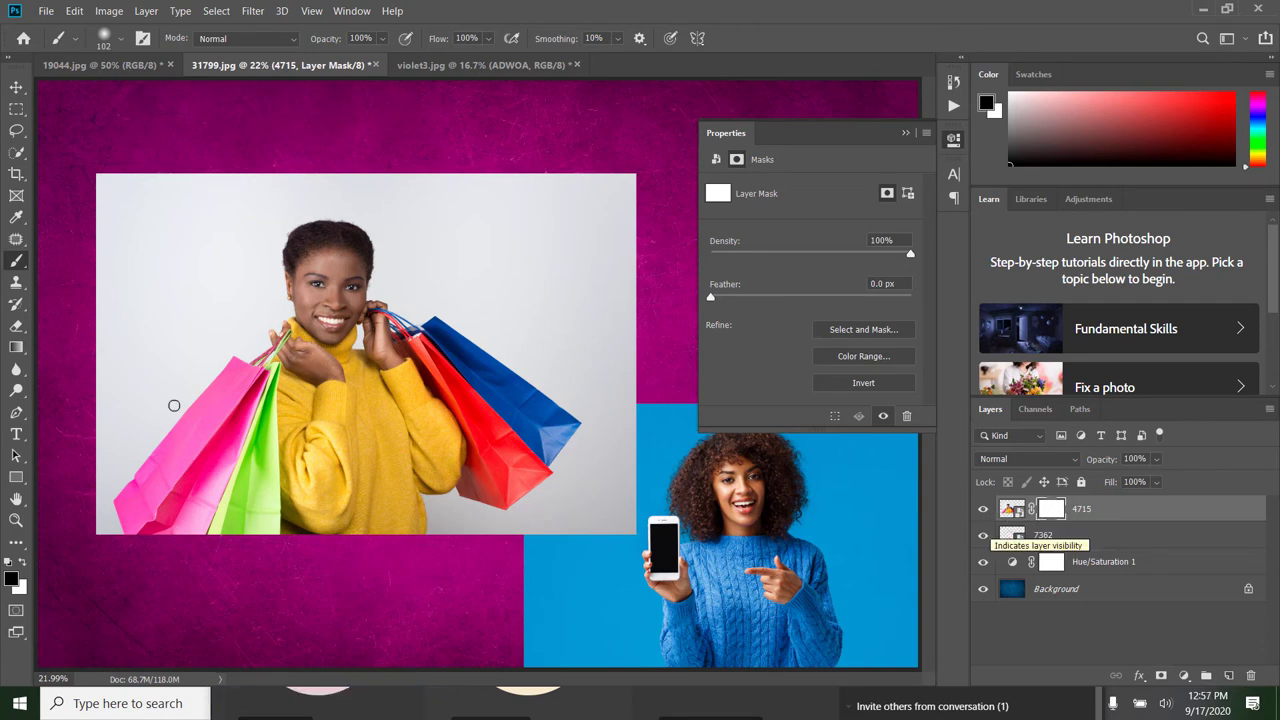
right_click(16, 263)
left_click(68, 257)
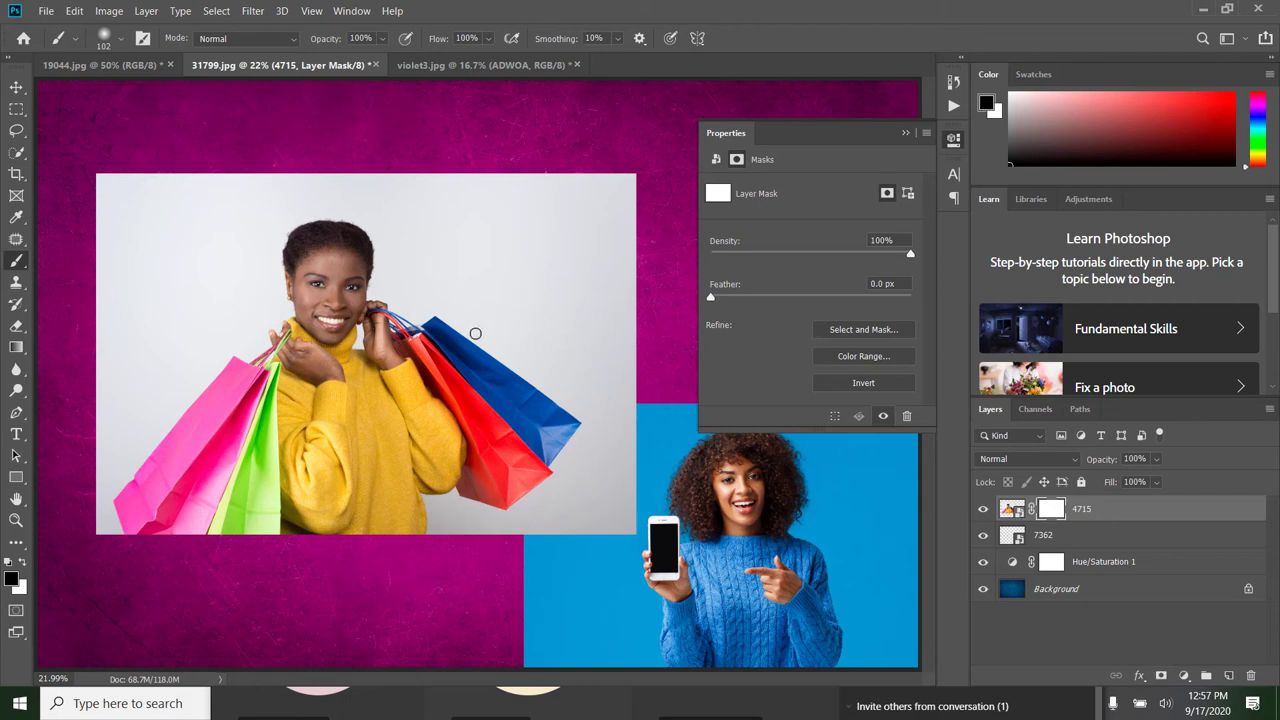
Step: Try masking out the photo's upper-right corner with a hard-edged 1457 px brush, and undo the mask painting
right_click(489, 315)
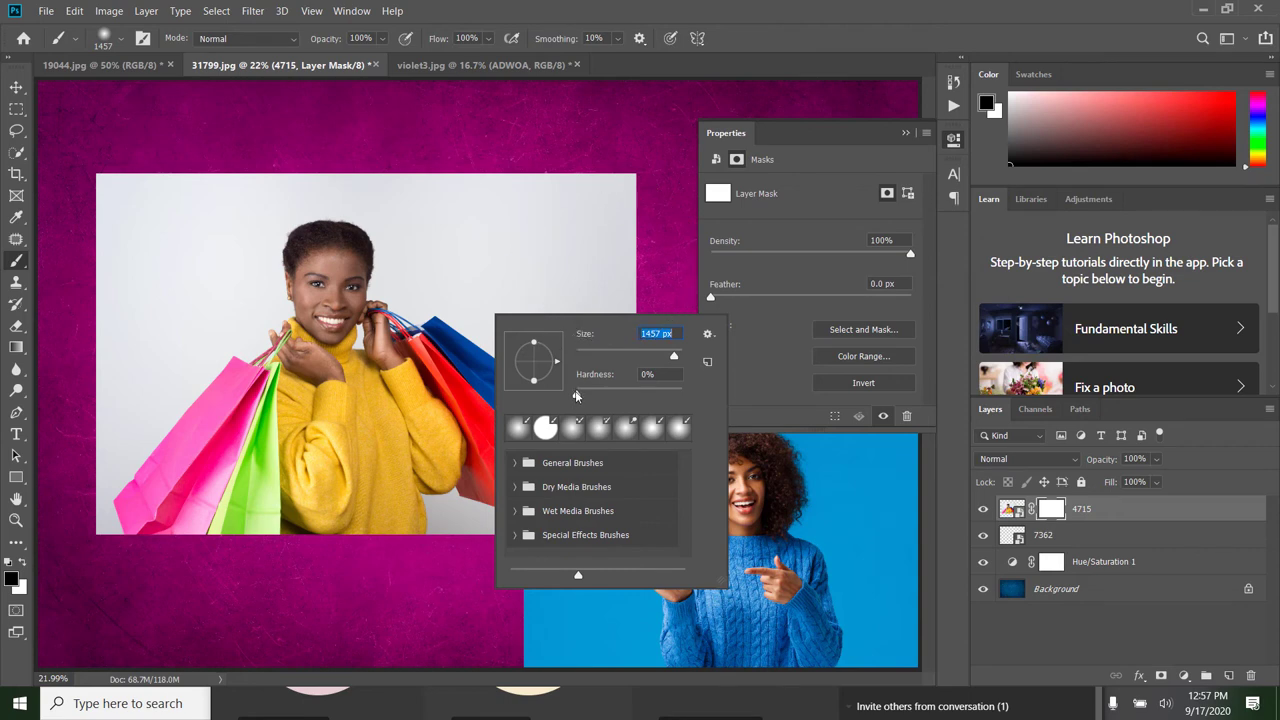
left_click_drag(577, 396, 592, 397)
left_click(555, 225)
left_click(598, 205)
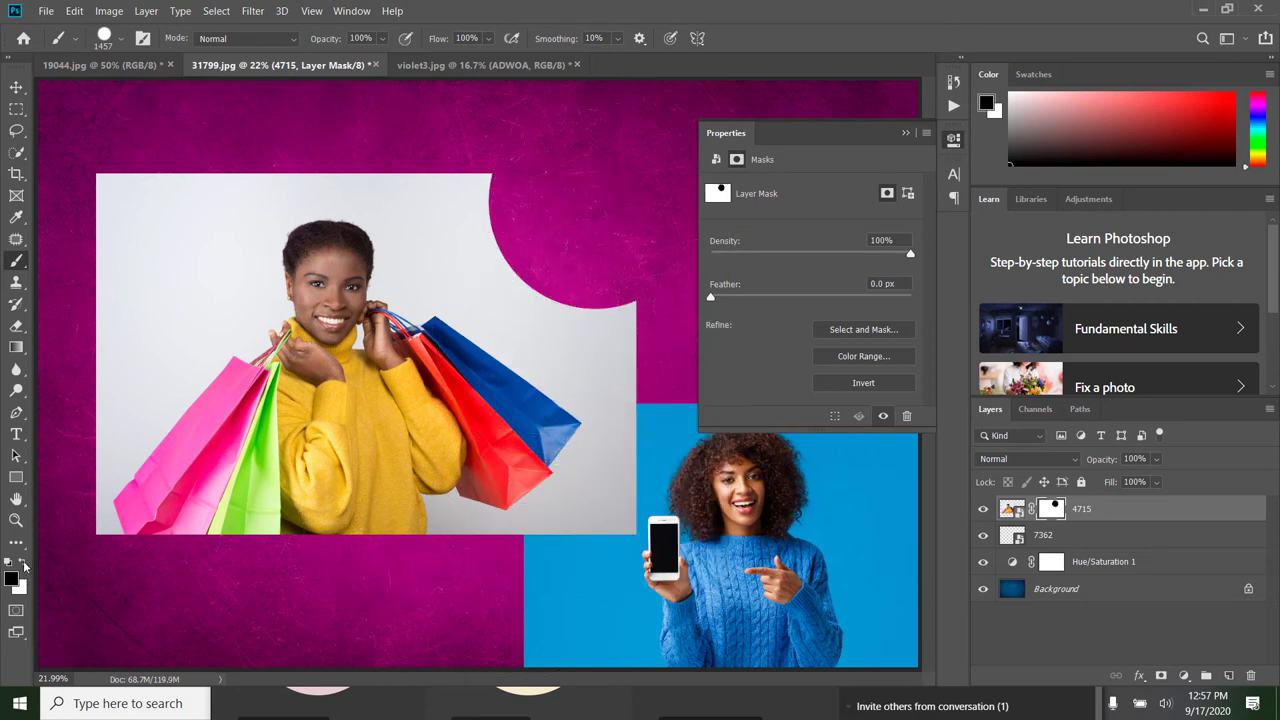
left_click(16, 520)
left_click_drag(584, 249, 576, 327)
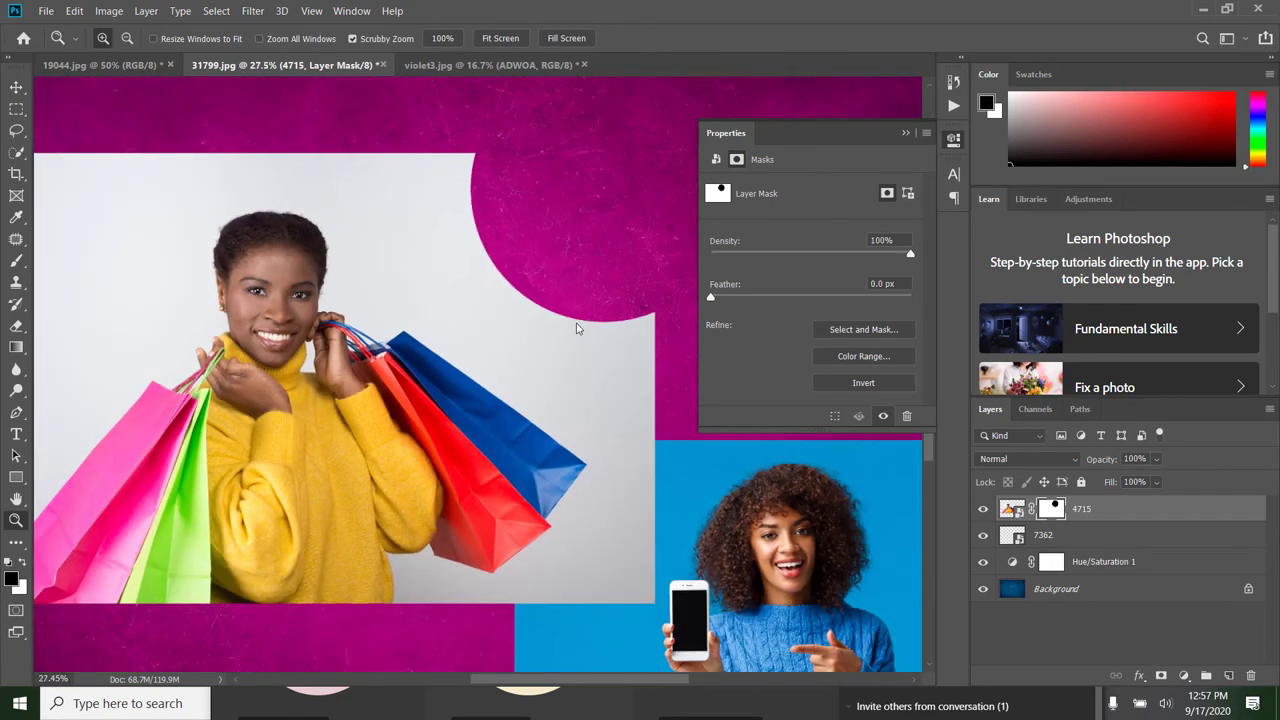
key("ctrl+z")
Step: Mask out the right-hand background of the shopping-bags photo with a soft 1457 px brush at 0% hardness
right_click(557, 325)
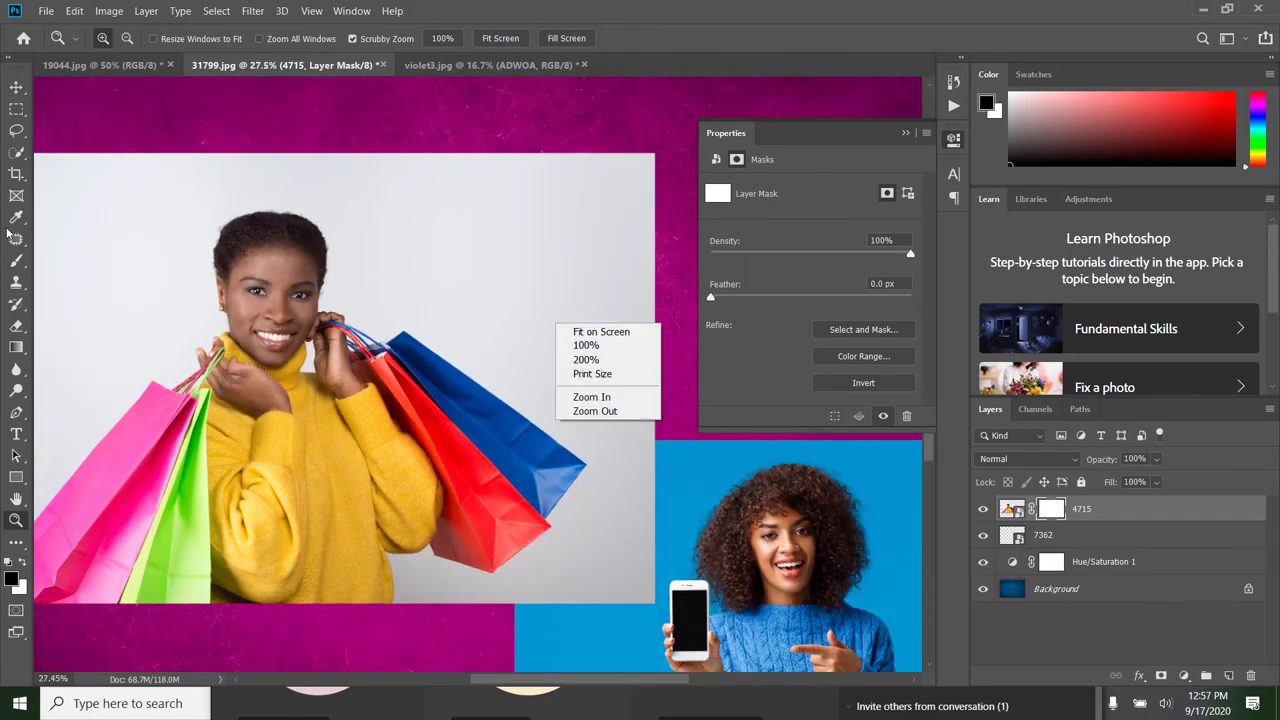
key("Escape")
left_click(16, 261)
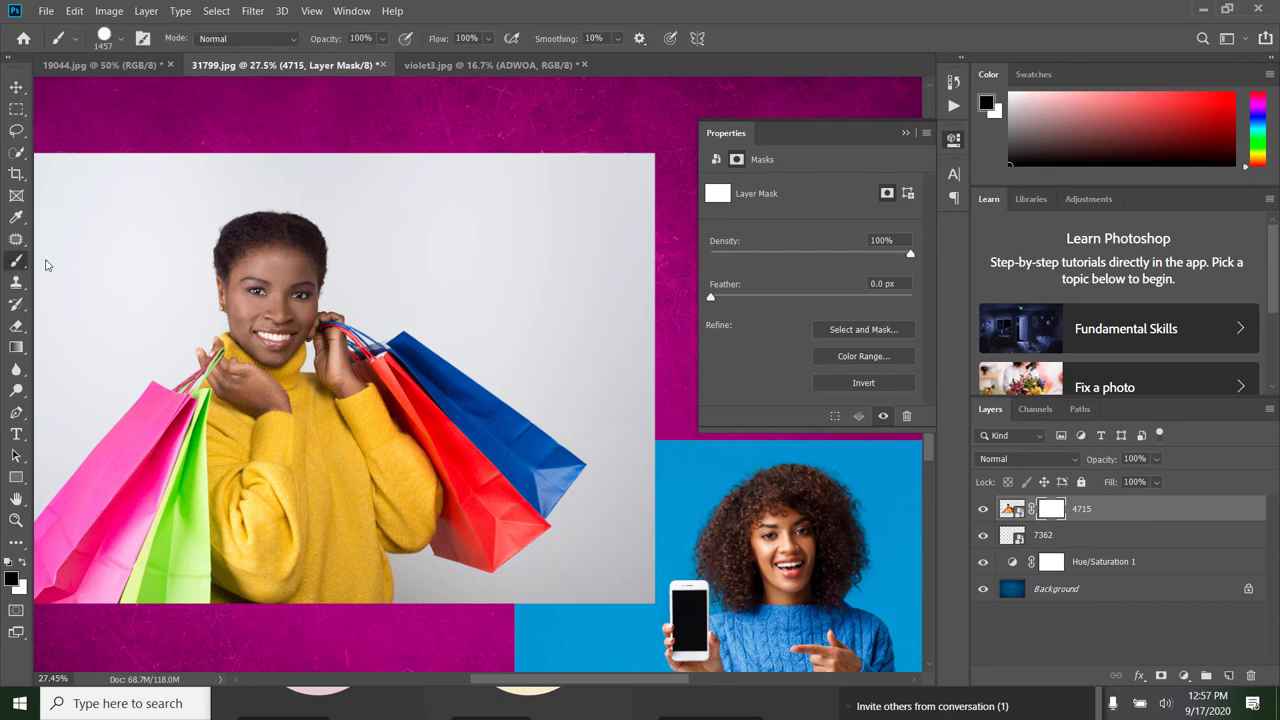
right_click(531, 311)
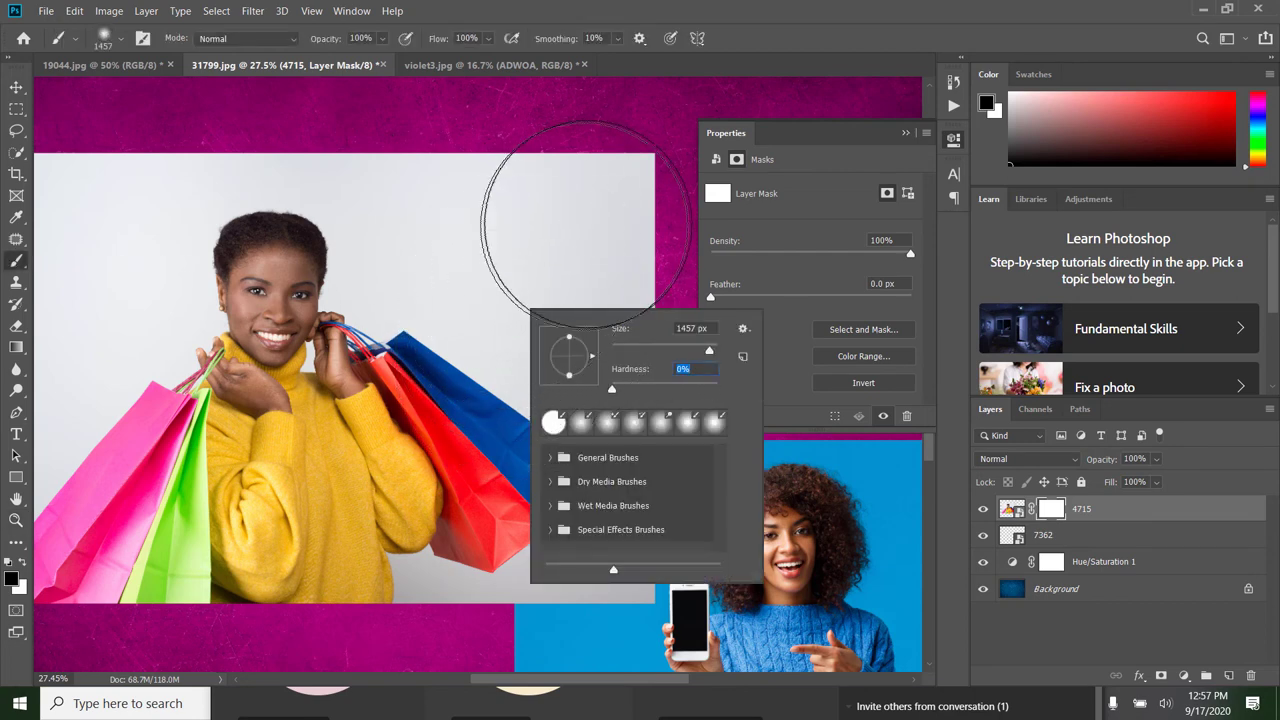
key("Return")
mouse_move(581, 200)
left_mouse_down()
mouse_move(613, 233)
mouse_move(668, 168)
mouse_move(674, 235)
mouse_move(725, 395)
left_mouse_up()
mouse_move(629, 386)
left_mouse_down()
mouse_move(635, 470)
mouse_move(620, 530)
mouse_move(586, 71)
mouse_move(443, 129)
mouse_move(500, 214)
mouse_move(617, 295)
left_mouse_up()
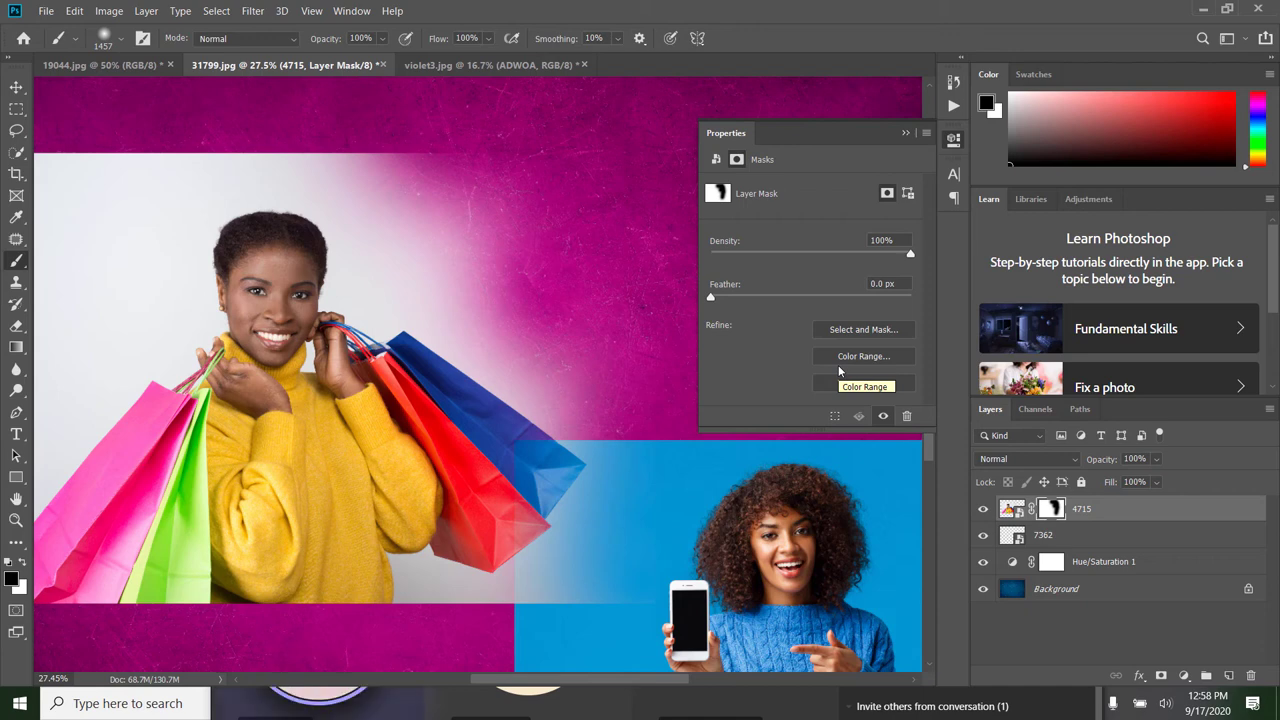
Step: Reduce the brush to 322 px and mask out the background around the woman's head and above the bags
right_click(505, 315)
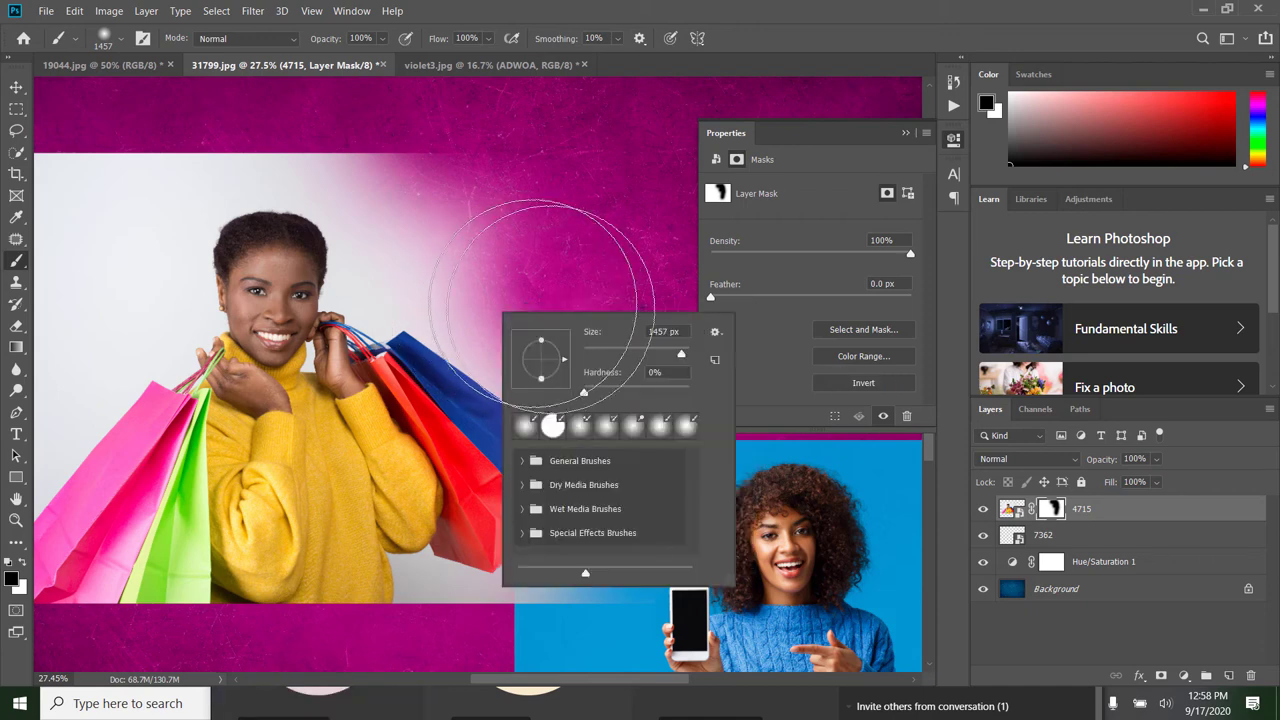
left_click(649, 347)
left_click(670, 353)
mouse_move(451, 297)
left_mouse_down()
mouse_move(502, 373)
mouse_move(541, 390)
mouse_move(561, 419)
mouse_move(502, 349)
mouse_move(405, 298)
mouse_move(466, 315)
mouse_move(470, 352)
mouse_move(441, 320)
mouse_move(494, 353)
mouse_move(527, 324)
mouse_move(463, 238)
mouse_move(484, 204)
mouse_move(431, 155)
mouse_move(443, 255)
mouse_move(428, 270)
mouse_move(512, 173)
mouse_move(561, 290)
mouse_move(555, 370)
mouse_move(603, 396)
mouse_move(605, 440)
mouse_move(493, 262)
mouse_move(437, 250)
mouse_move(382, 272)
mouse_move(373, 303)
mouse_move(384, 314)
mouse_move(394, 309)
mouse_move(348, 292)
mouse_move(386, 237)
mouse_move(384, 216)
mouse_move(350, 208)
mouse_move(357, 246)
mouse_move(421, 184)
mouse_move(420, 244)
mouse_move(429, 214)
mouse_move(425, 179)
mouse_move(311, 167)
mouse_move(371, 207)
mouse_move(352, 158)
mouse_move(205, 165)
mouse_move(102, 204)
mouse_move(96, 240)
mouse_move(180, 181)
mouse_move(98, 181)
mouse_move(73, 131)
mouse_move(45, 209)
mouse_move(119, 122)
mouse_move(83, 200)
mouse_move(169, 159)
mouse_move(195, 187)
mouse_move(265, 172)
mouse_move(314, 182)
mouse_move(215, 200)
mouse_move(180, 265)
mouse_move(186, 330)
mouse_move(157, 194)
mouse_move(100, 298)
left_mouse_up()
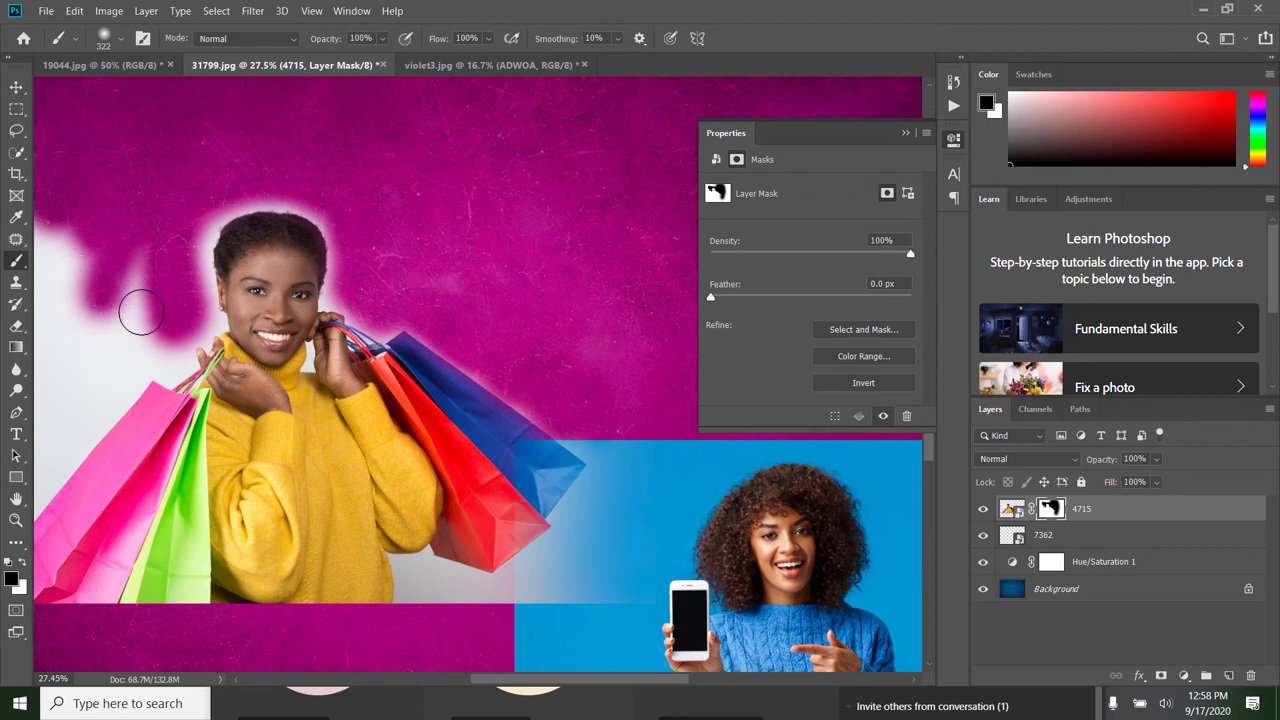
Step: Paint white on the mask to restore the photo's background and bags, enlarging the brush to 464 px
key("x")
mouse_move(140, 360)
left_mouse_down()
mouse_move(260, 296)
mouse_move(187, 296)
mouse_move(191, 277)
mouse_move(120, 191)
mouse_move(166, 257)
mouse_move(91, 322)
mouse_move(117, 188)
mouse_move(51, 243)
mouse_move(460, 214)
mouse_move(106, 170)
mouse_move(506, 200)
mouse_move(191, 183)
mouse_move(454, 209)
mouse_move(420, 305)
mouse_move(420, 251)
mouse_move(620, 289)
mouse_move(766, 294)
mouse_move(565, 297)
mouse_move(631, 229)
mouse_move(469, 277)
left_mouse_up()
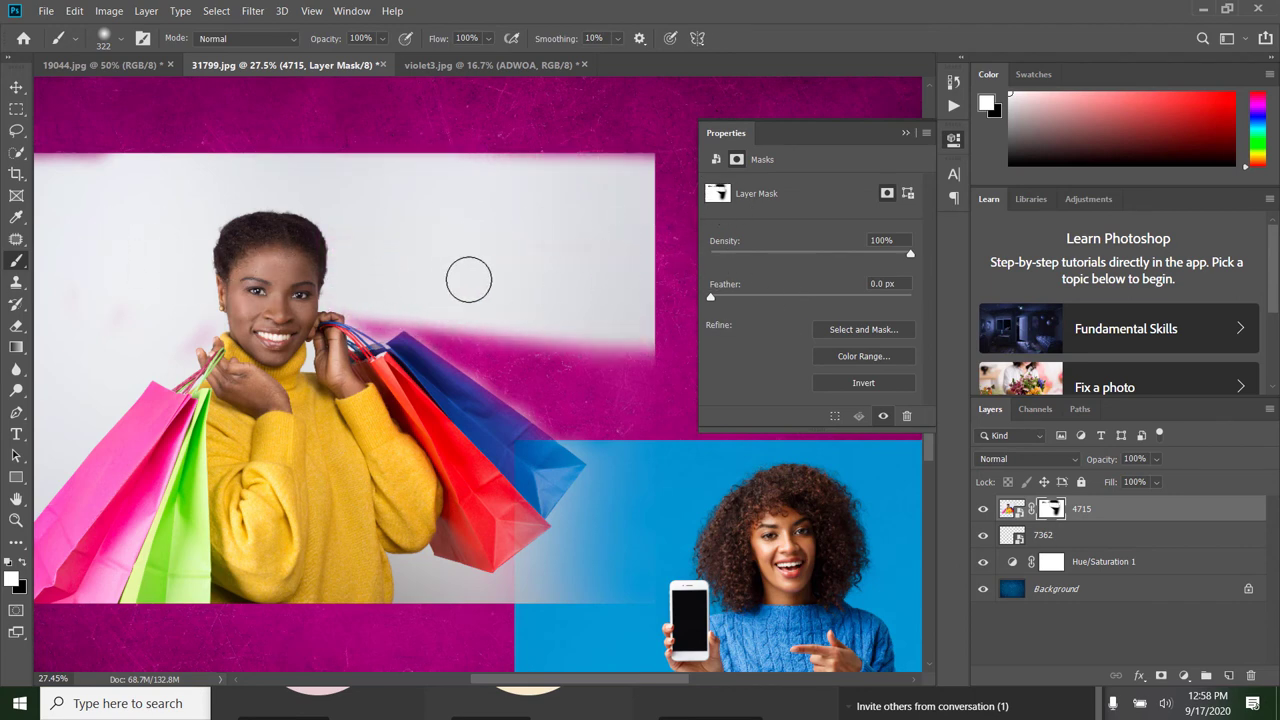
right_click(469, 277)
left_click_drag(662, 322, 651, 321)
key("Return")
mouse_move(500, 371)
left_mouse_down()
mouse_move(691, 354)
mouse_move(586, 405)
mouse_move(505, 503)
mouse_move(550, 569)
mouse_move(624, 533)
mouse_move(636, 568)
mouse_move(462, 548)
mouse_move(596, 532)
mouse_move(564, 396)
mouse_move(510, 436)
mouse_move(551, 465)
mouse_move(243, 328)
mouse_move(376, 302)
mouse_move(242, 316)
mouse_move(174, 273)
mouse_move(391, 373)
mouse_move(194, 282)
mouse_move(364, 350)
mouse_move(394, 517)
mouse_move(444, 229)
mouse_move(333, 469)
mouse_move(187, 257)
mouse_move(387, 202)
mouse_move(618, 217)
mouse_move(651, 186)
mouse_move(414, 177)
mouse_move(275, 244)
mouse_move(519, 490)
left_mouse_up()
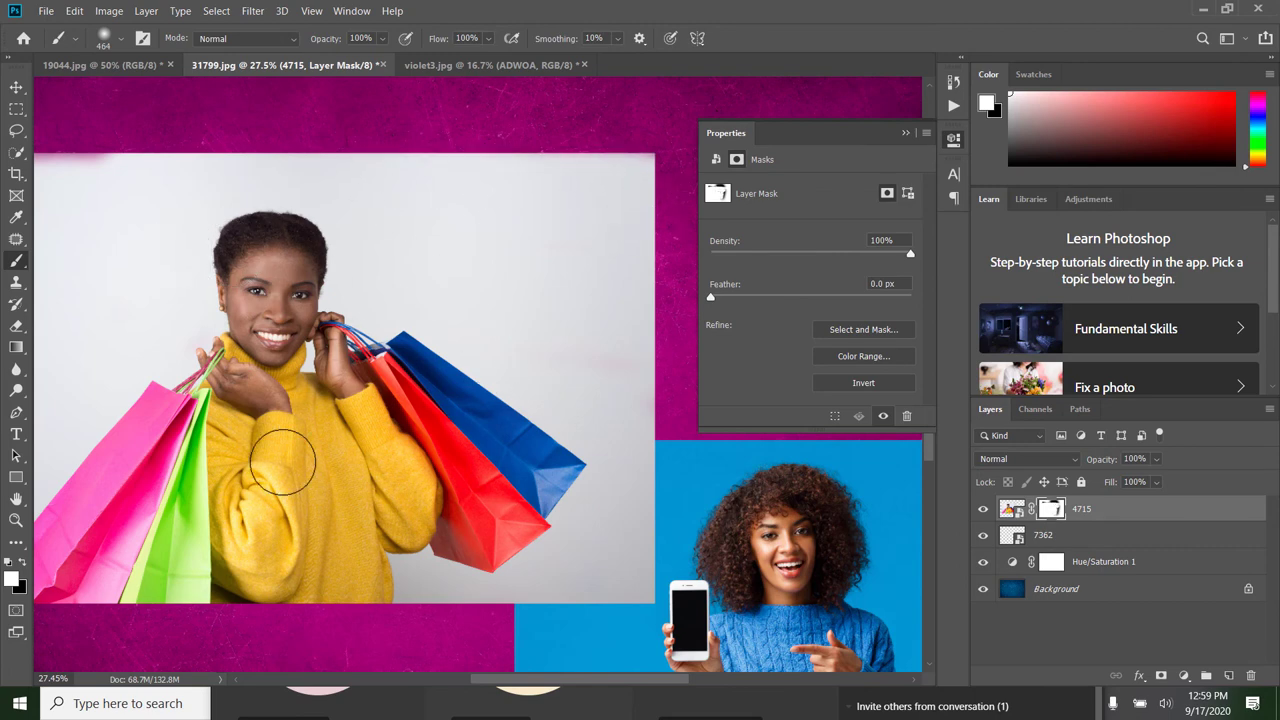
Step: Switch to the 19044.jpg document with the woman holding a laptop
left_click(458, 68)
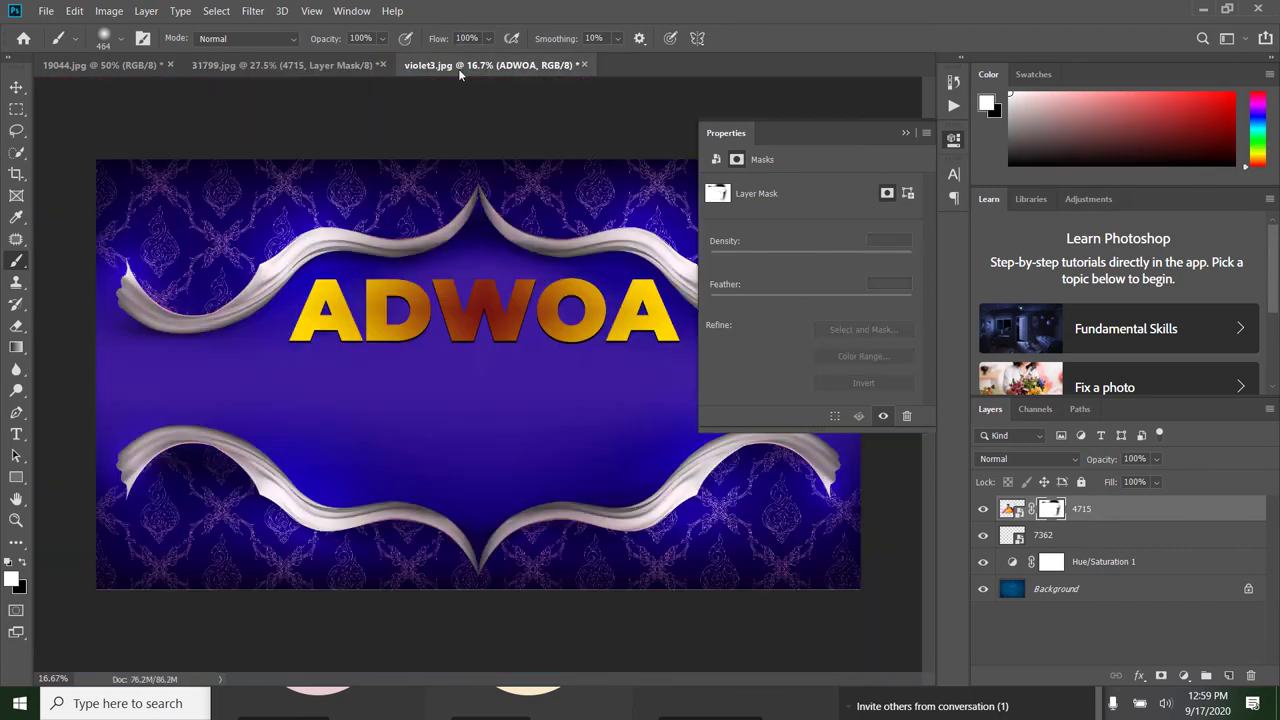
left_click(340, 65)
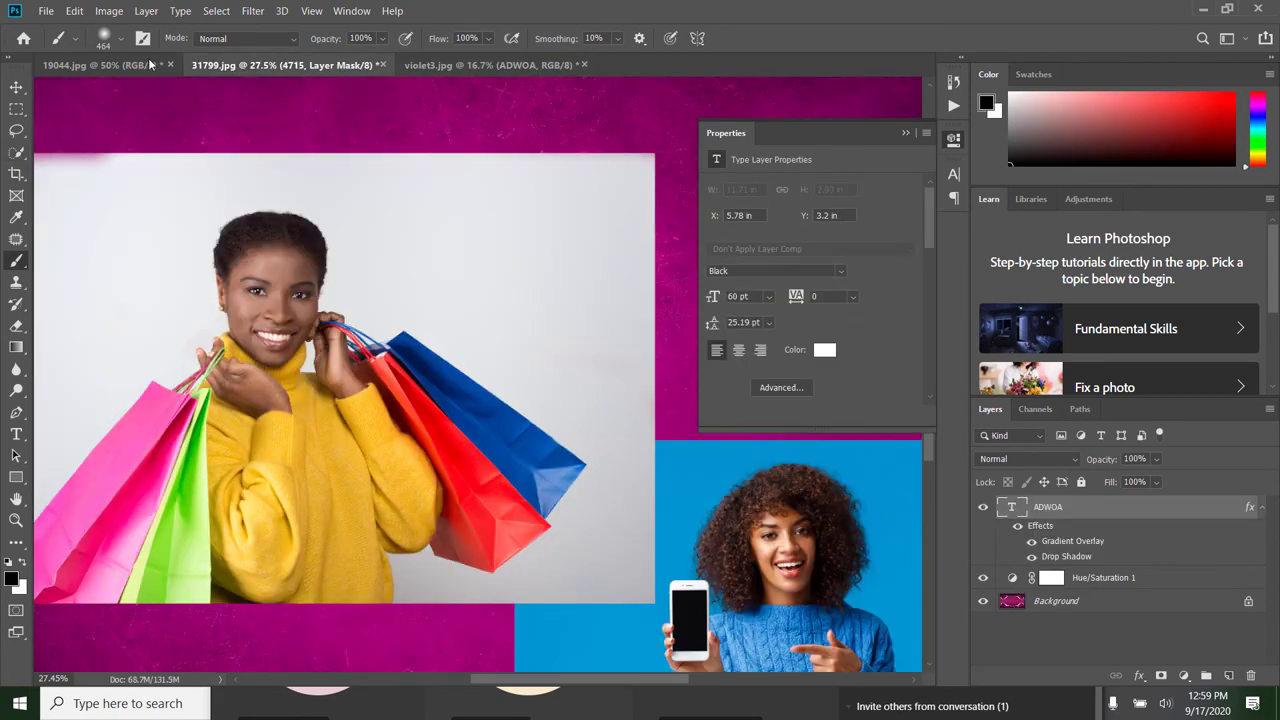
left_click(101, 65)
key("d")
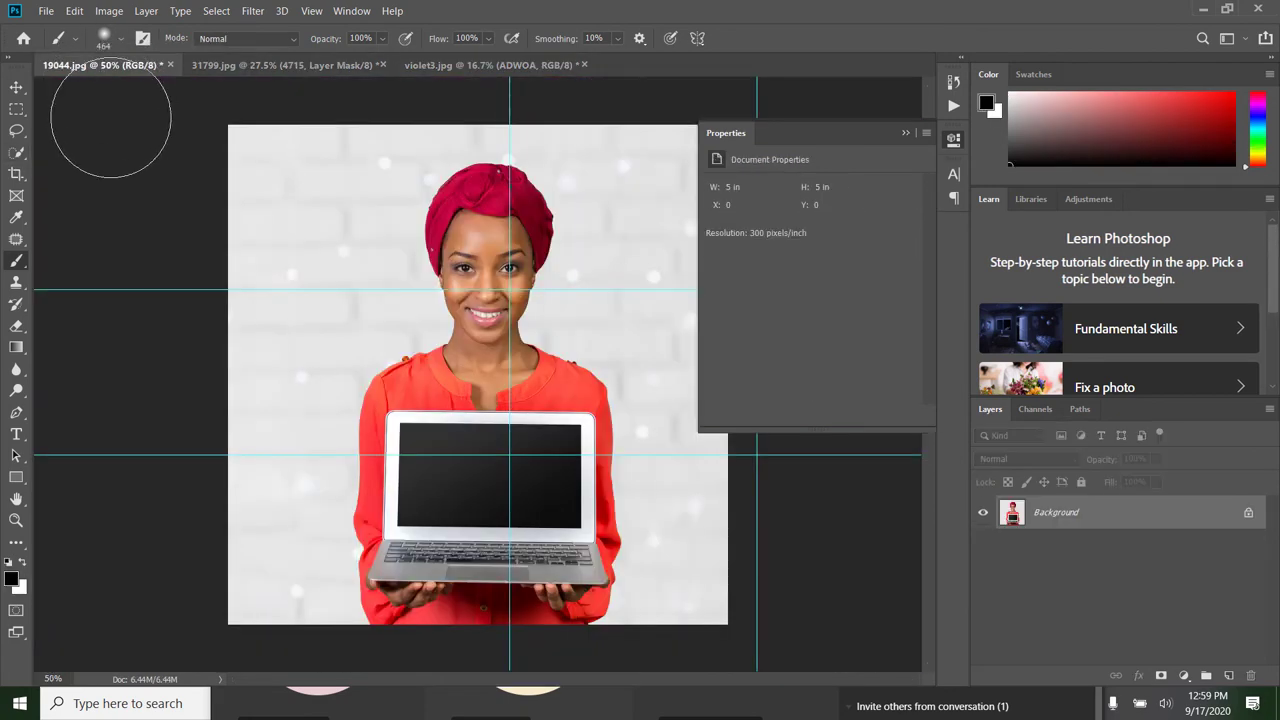
Step: Unlock the Background layer and move the laptop photo right to about X 1.29 in, Y 0 in
left_click(17, 88)
left_click_drag(432, 228, 472, 237)
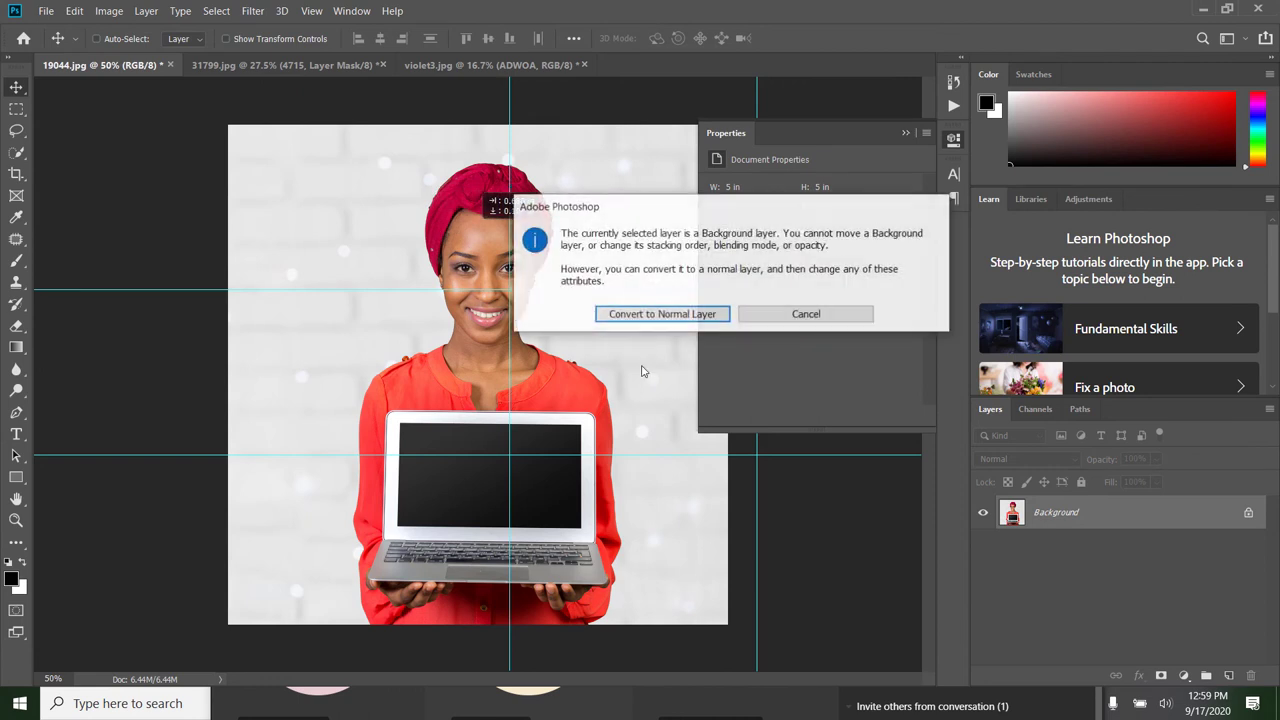
left_click(784, 313)
left_click(1248, 514)
left_click_drag(513, 288, 638, 288)
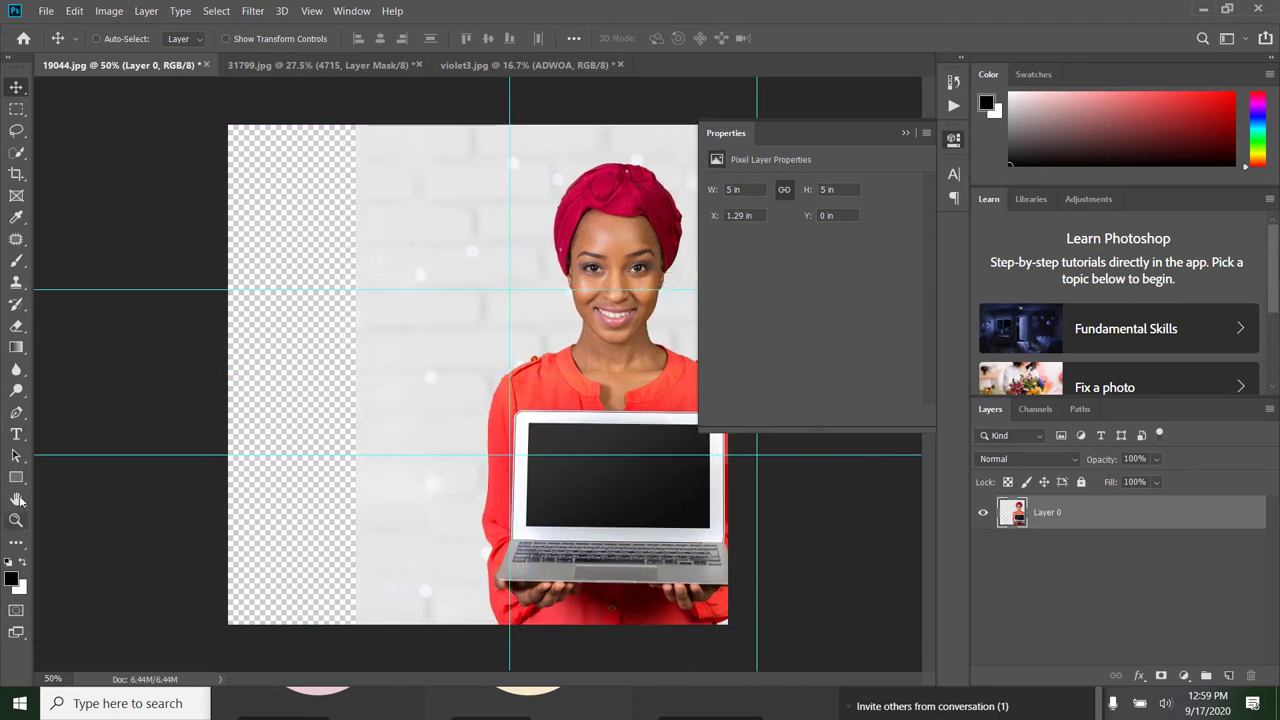
Step: Draw a rectangle shape of about 1595 × 1543 px covering the whole canvas
key("u")
left_click_drag(216, 124, 748, 634)
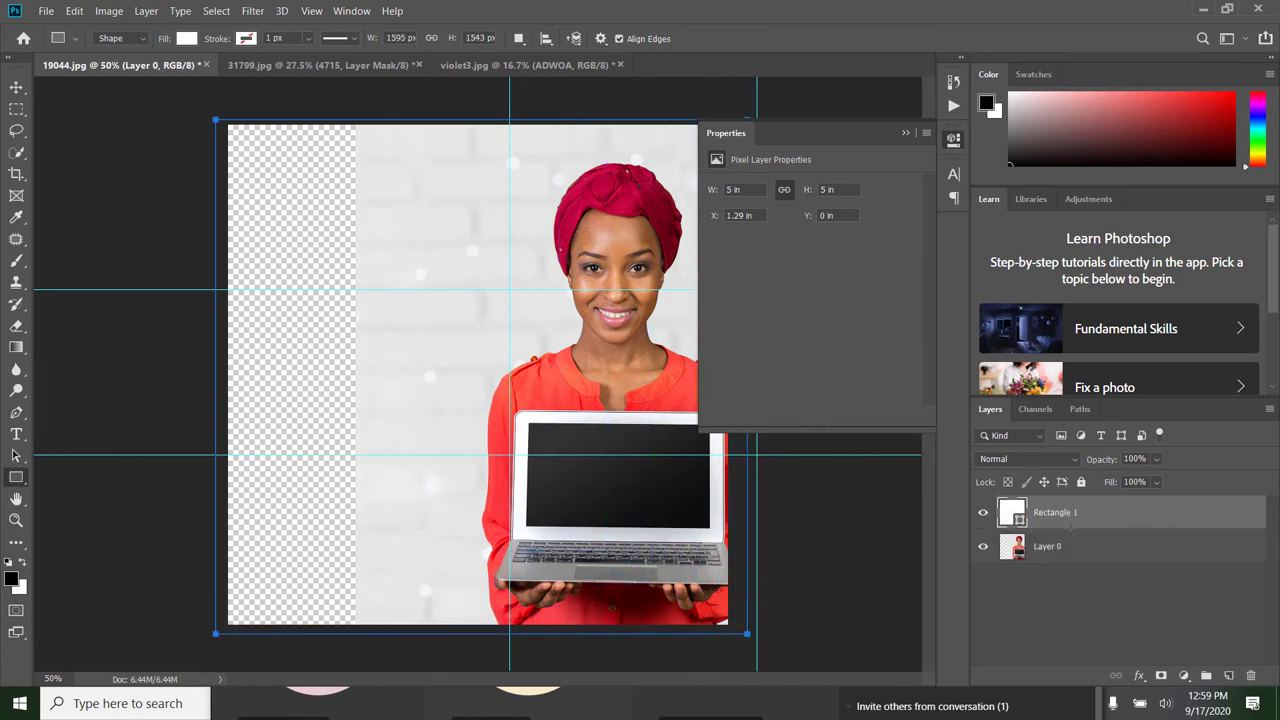
Step: Fill the rectangle with dark teal #125254 and move its layer below the laptop photo layer
double_click(1015, 516)
left_click(763, 251)
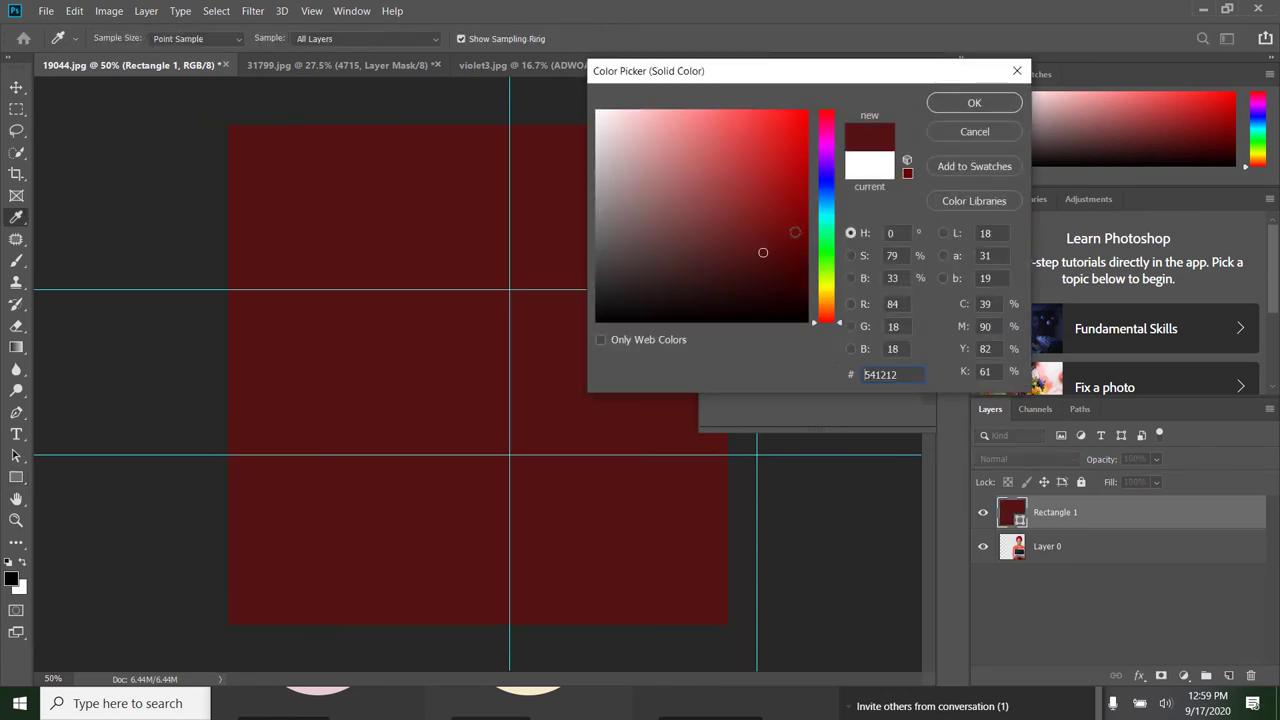
left_click(833, 215)
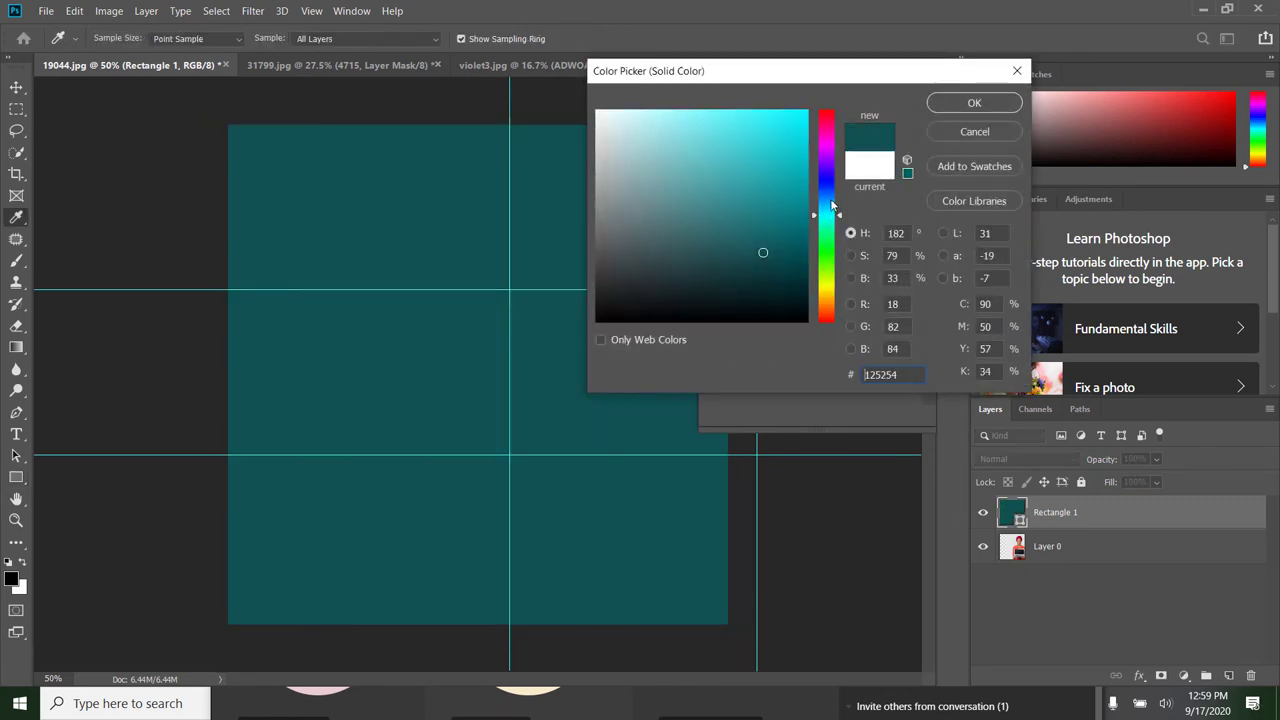
left_click(985, 104)
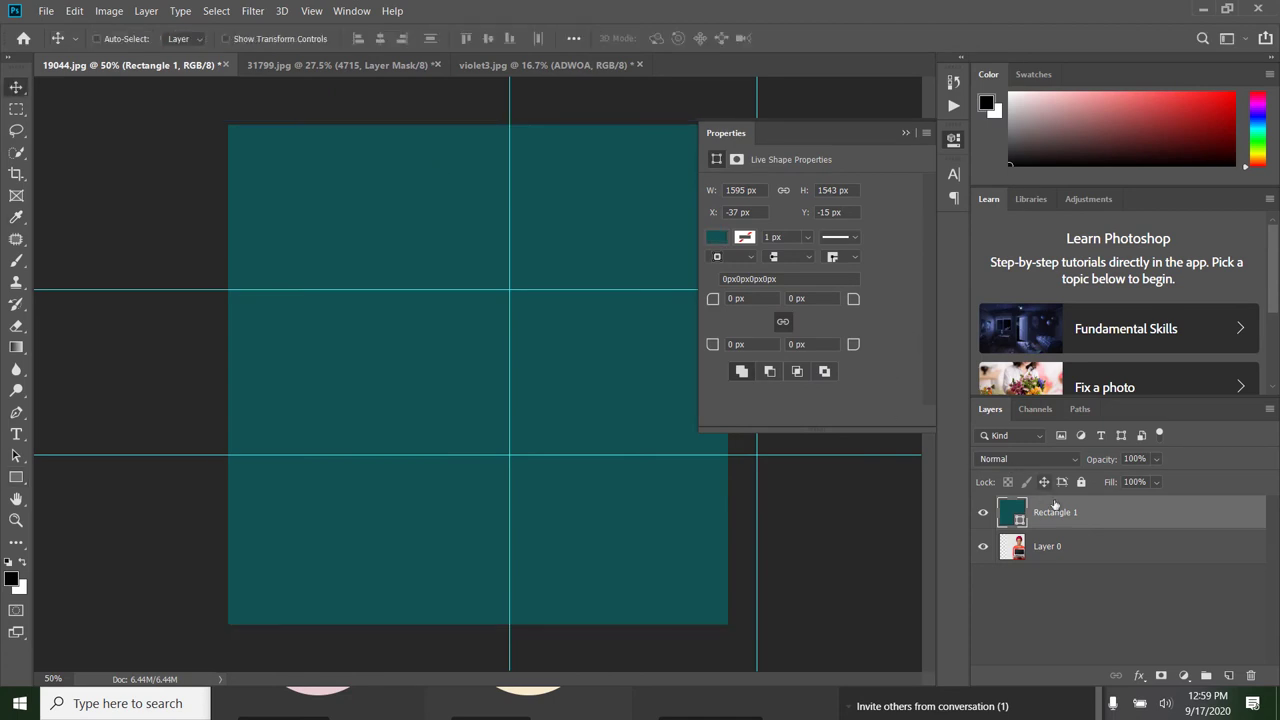
left_click_drag(1062, 514, 1008, 560)
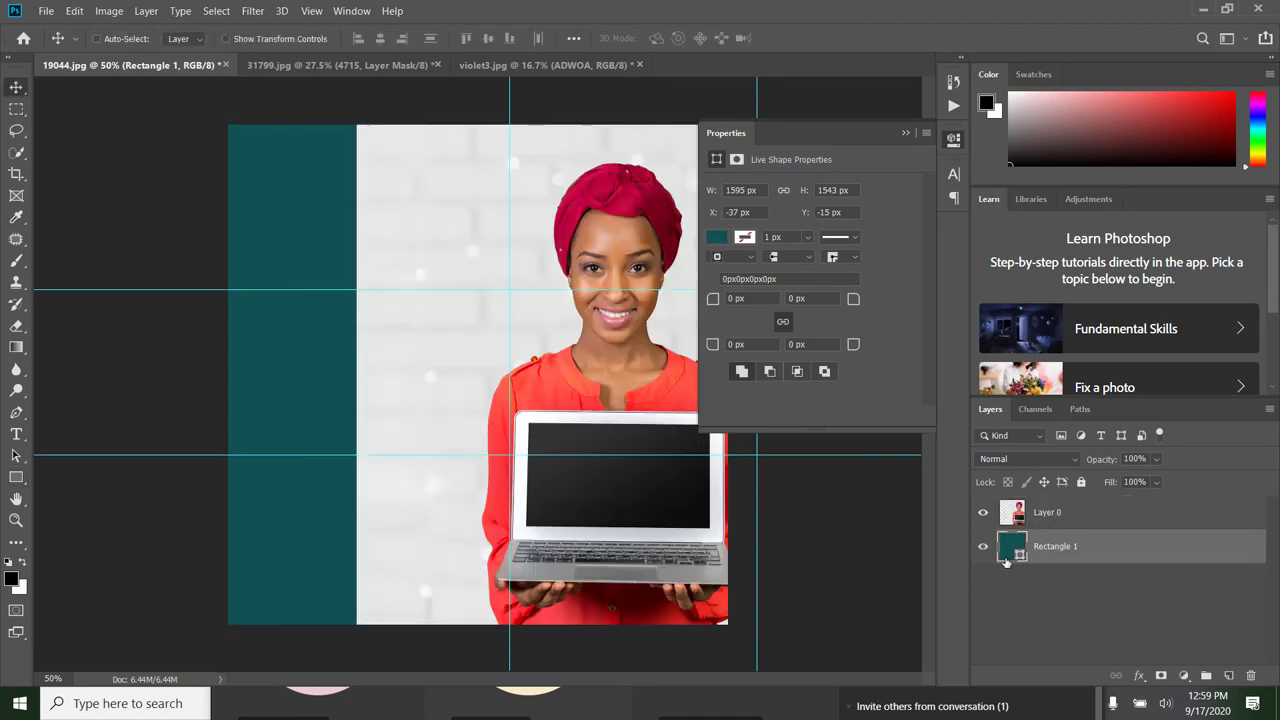
Step: Add a layer mask to the laptop photo and paint away its left side with a soft black 464 px brush
left_click(1051, 518)
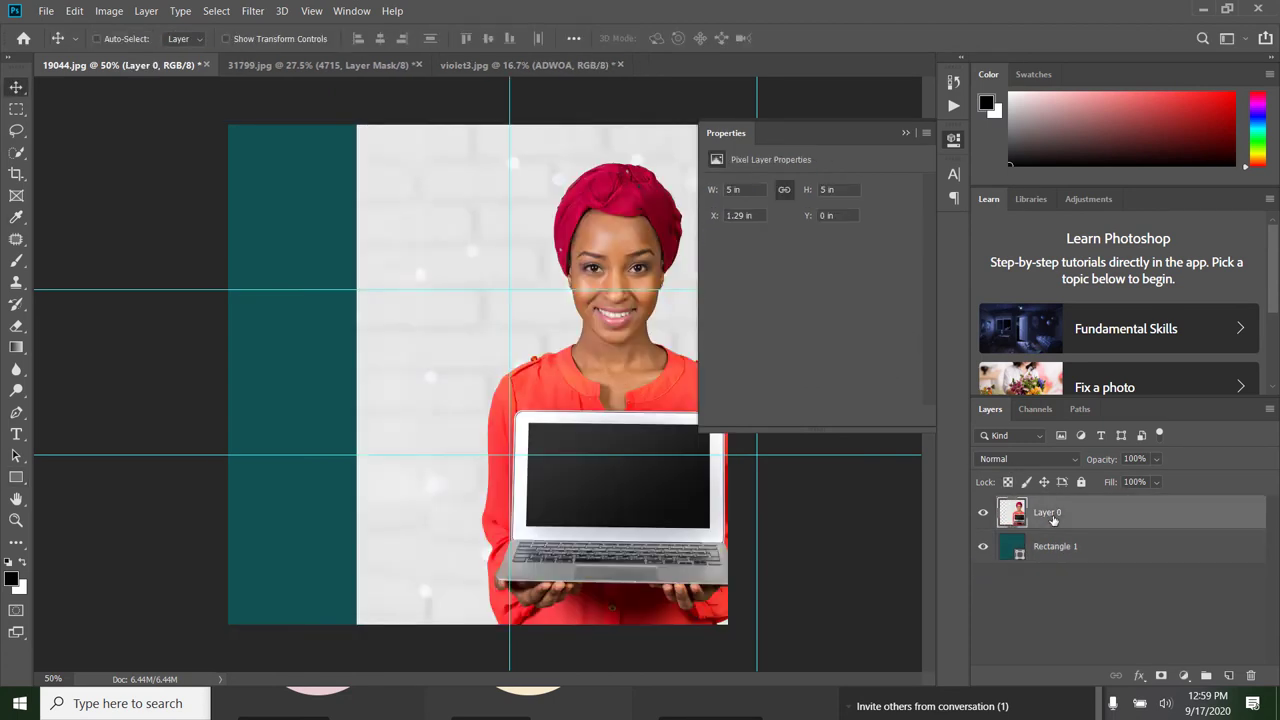
left_click(1161, 676)
left_click(18, 262)
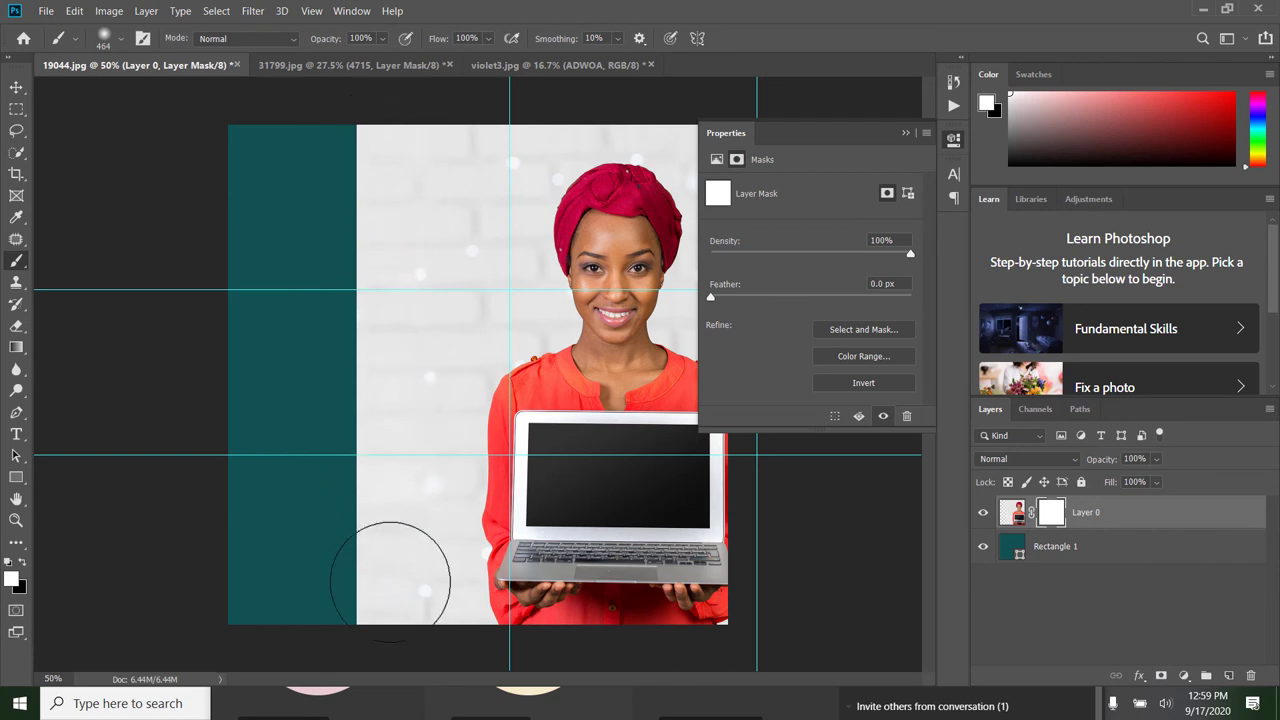
mouse_move(394, 143)
left_mouse_down()
mouse_move(332, 647)
mouse_move(381, 627)
mouse_move(330, 475)
mouse_move(390, 412)
mouse_move(327, 422)
mouse_move(391, 271)
mouse_move(323, 218)
mouse_move(355, 146)
mouse_move(420, 128)
mouse_move(374, 121)
mouse_move(508, 94)
mouse_move(377, 219)
mouse_move(380, 304)
mouse_move(357, 386)
mouse_move(371, 382)
mouse_move(365, 490)
mouse_move(333, 608)
mouse_move(395, 624)
mouse_move(355, 600)
mouse_move(345, 520)
mouse_move(395, 456)
mouse_move(355, 397)
mouse_move(431, 237)
mouse_move(377, 226)
mouse_move(458, 139)
mouse_move(406, 126)
mouse_move(478, 206)
mouse_move(369, 383)
mouse_move(427, 408)
mouse_move(375, 627)
mouse_move(396, 620)
mouse_move(395, 549)
mouse_move(413, 616)
mouse_move(397, 465)
mouse_move(425, 297)
mouse_move(505, 302)
mouse_move(474, 259)
mouse_move(484, 200)
mouse_move(532, 128)
mouse_move(466, 108)
mouse_move(327, 219)
mouse_move(347, 352)
mouse_move(340, 536)
mouse_move(303, 606)
mouse_move(396, 602)
mouse_move(444, 633)
mouse_move(385, 526)
mouse_move(382, 340)
mouse_move(340, 522)
mouse_move(361, 280)
mouse_move(436, 219)
mouse_move(436, 323)
mouse_move(399, 385)
mouse_move(420, 370)
mouse_move(413, 379)
mouse_move(421, 214)
mouse_move(368, 167)
left_mouse_up()
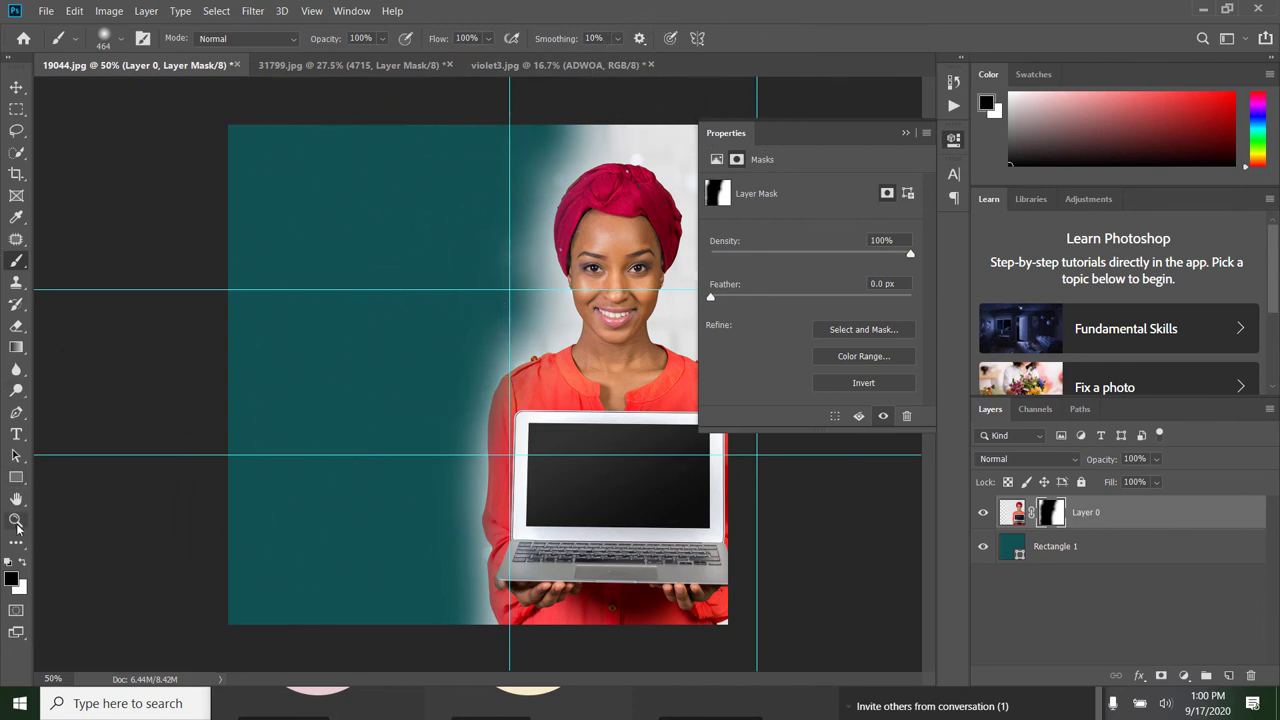
Step: Delete the masked laptop photo layer, leaving only the teal rectangle in the document
left_click(16, 520)
mouse_move(760, 462)
left_mouse_down()
mouse_move(840, 460)
mouse_move(742, 464)
left_mouse_up()
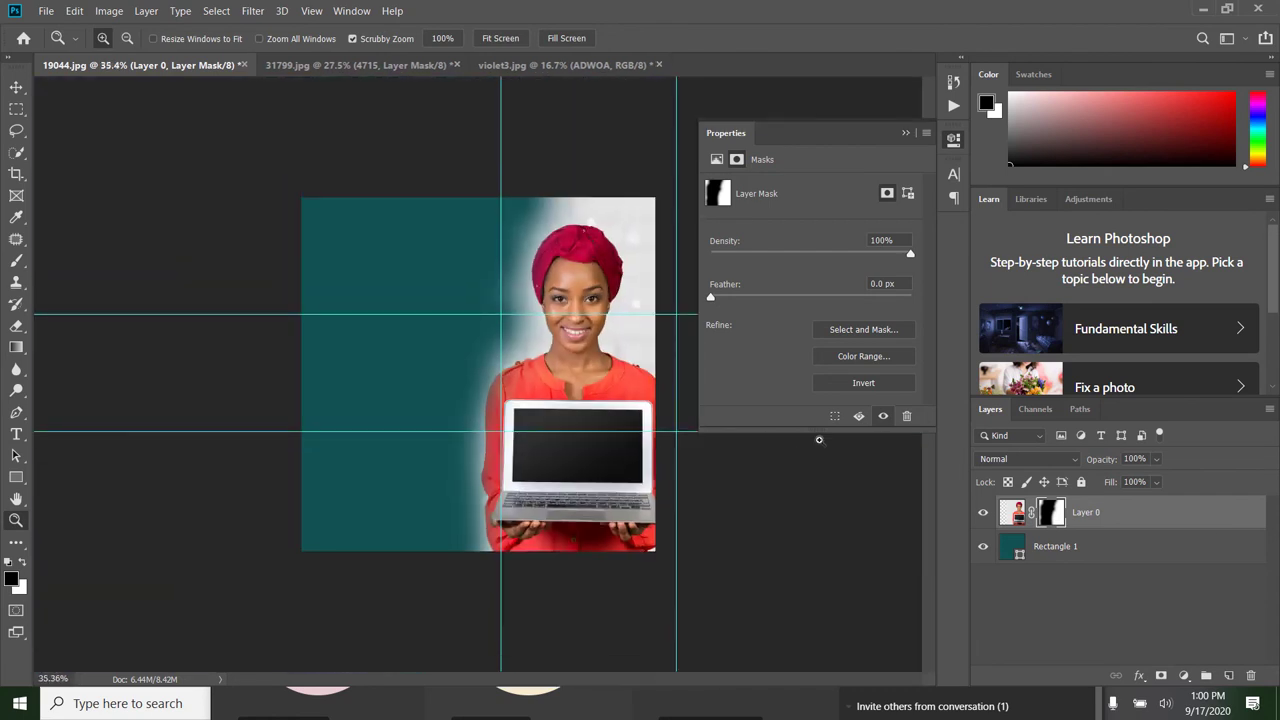
key("Delete")
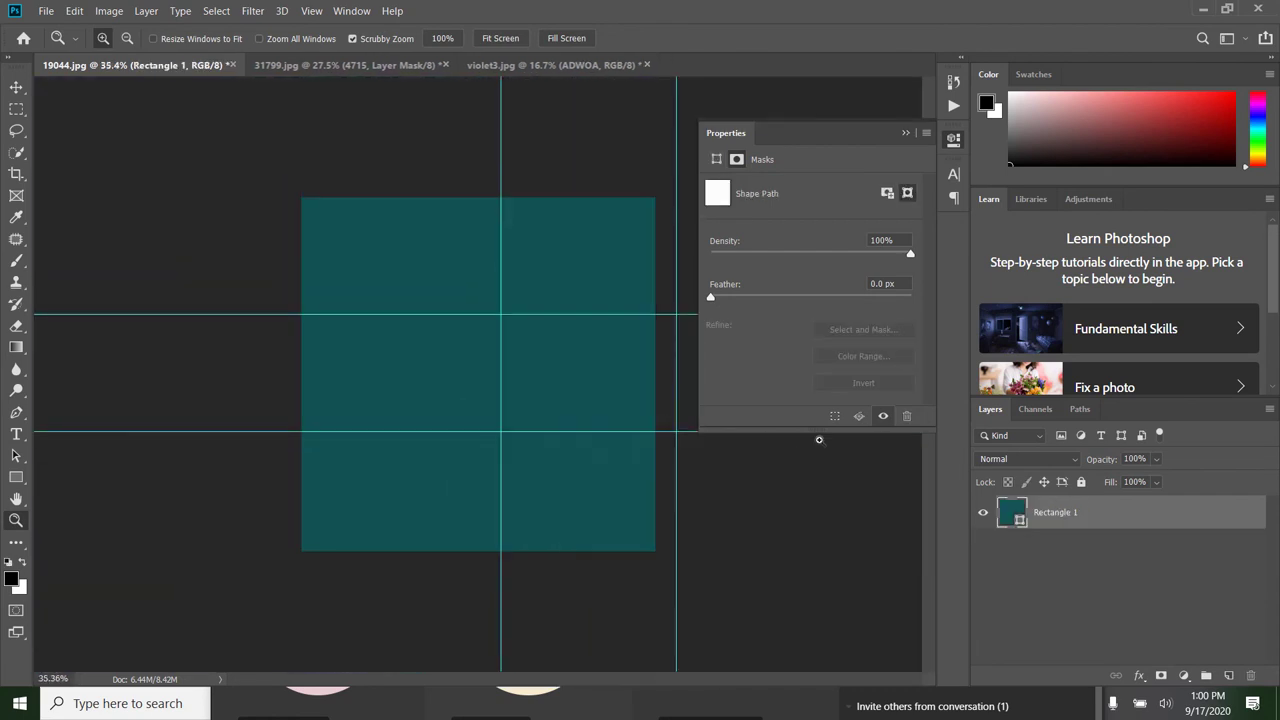
Step: Draw a second rectangle of about 1844 × 1885 px covering the whole canvas and fill it with near-black #010404
left_click(16, 478)
left_click_drag(280, 186, 686, 611)
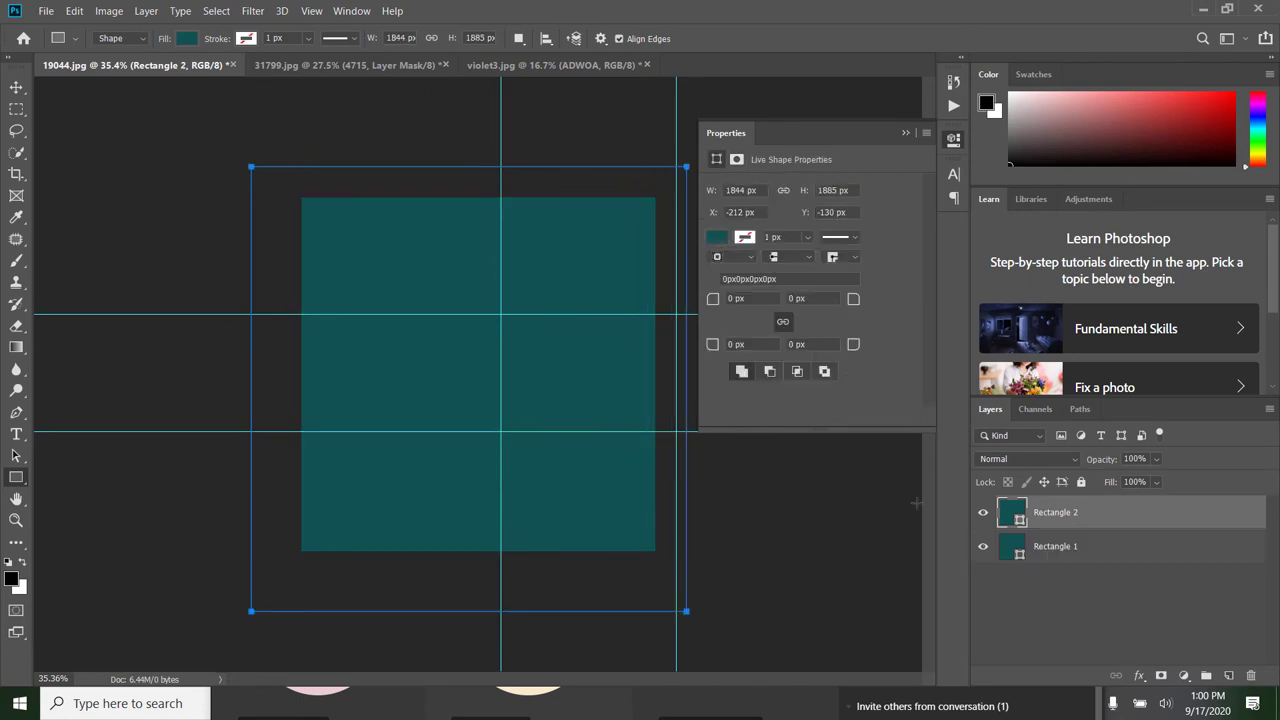
double_click(1008, 516)
left_click(730, 319)
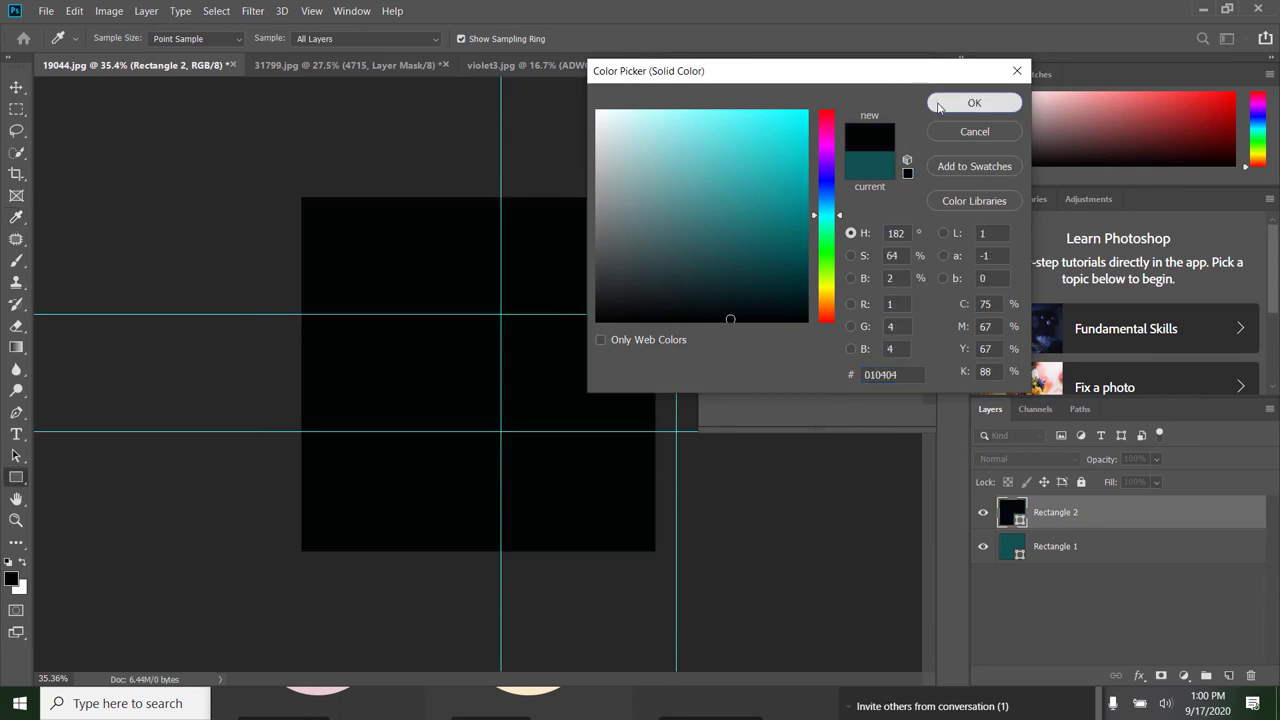
left_click(939, 104)
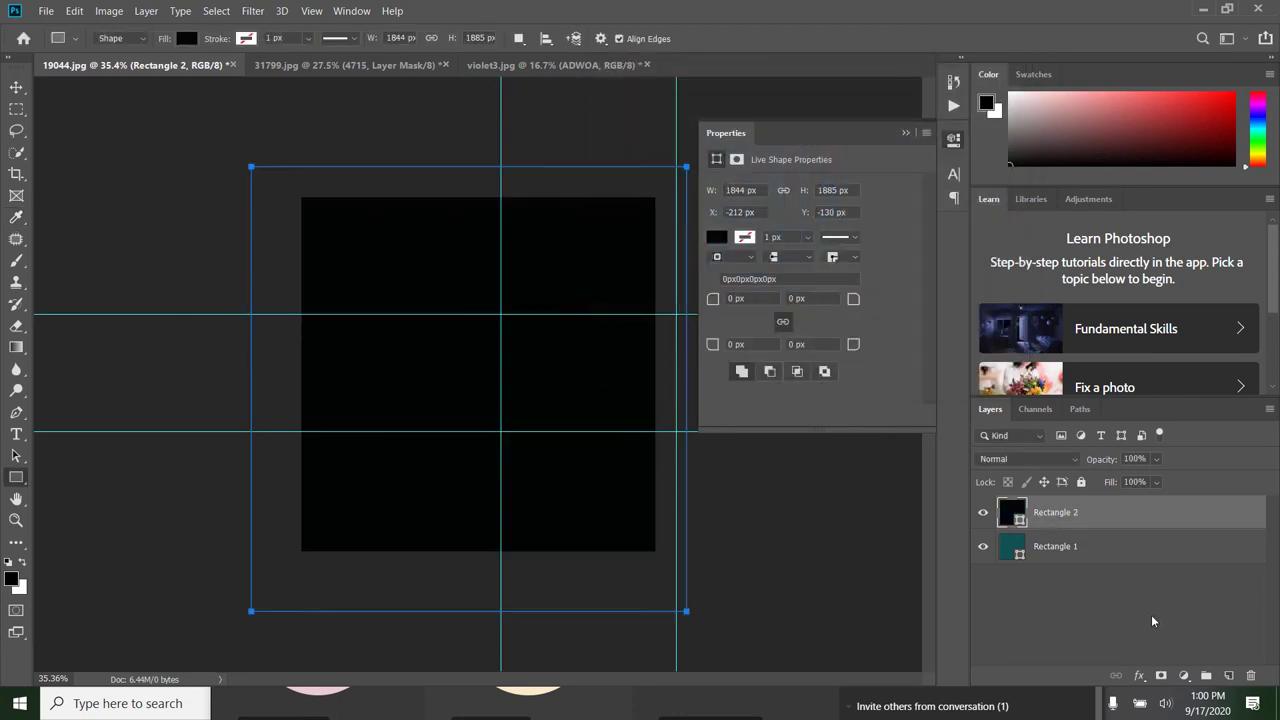
Step: Add a layer mask to the black rectangle and paint away its left part with a soft black brush, enlarging it to 1457 px
left_click(1160, 677)
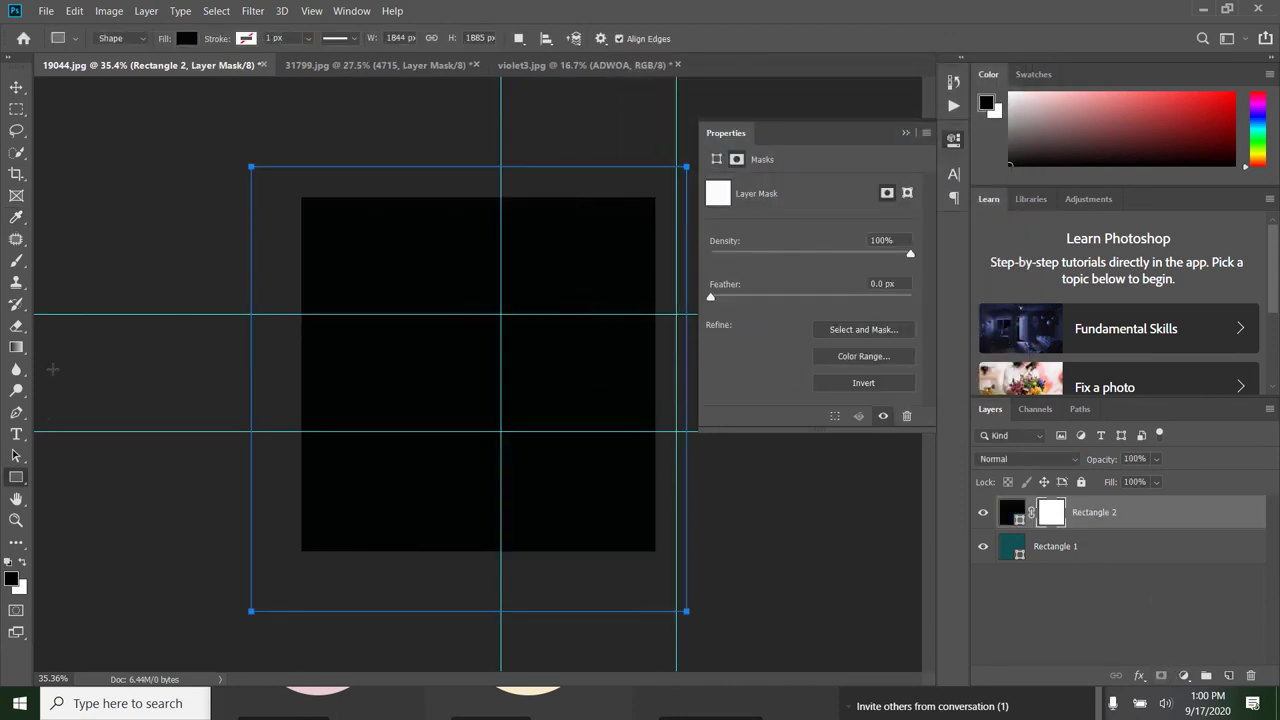
left_click(15, 262)
mouse_move(290, 220)
left_mouse_down()
mouse_move(312, 309)
mouse_move(316, 590)
mouse_move(375, 333)
mouse_move(383, 192)
mouse_move(308, 309)
mouse_move(279, 441)
mouse_move(414, 316)
mouse_move(352, 348)
mouse_move(391, 265)
mouse_move(395, 207)
mouse_move(335, 229)
mouse_move(338, 387)
mouse_move(383, 422)
mouse_move(389, 466)
left_mouse_up()
right_click(519, 373)
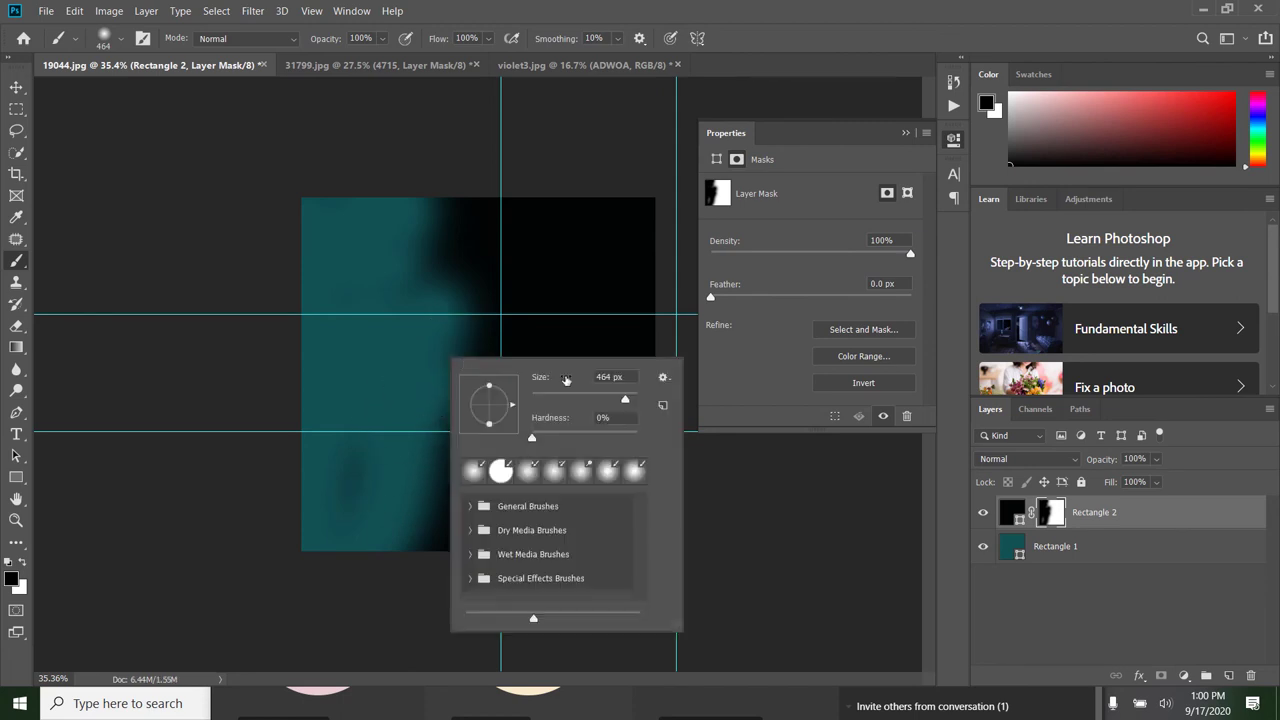
left_click_drag(626, 398, 634, 398)
left_click(314, 309)
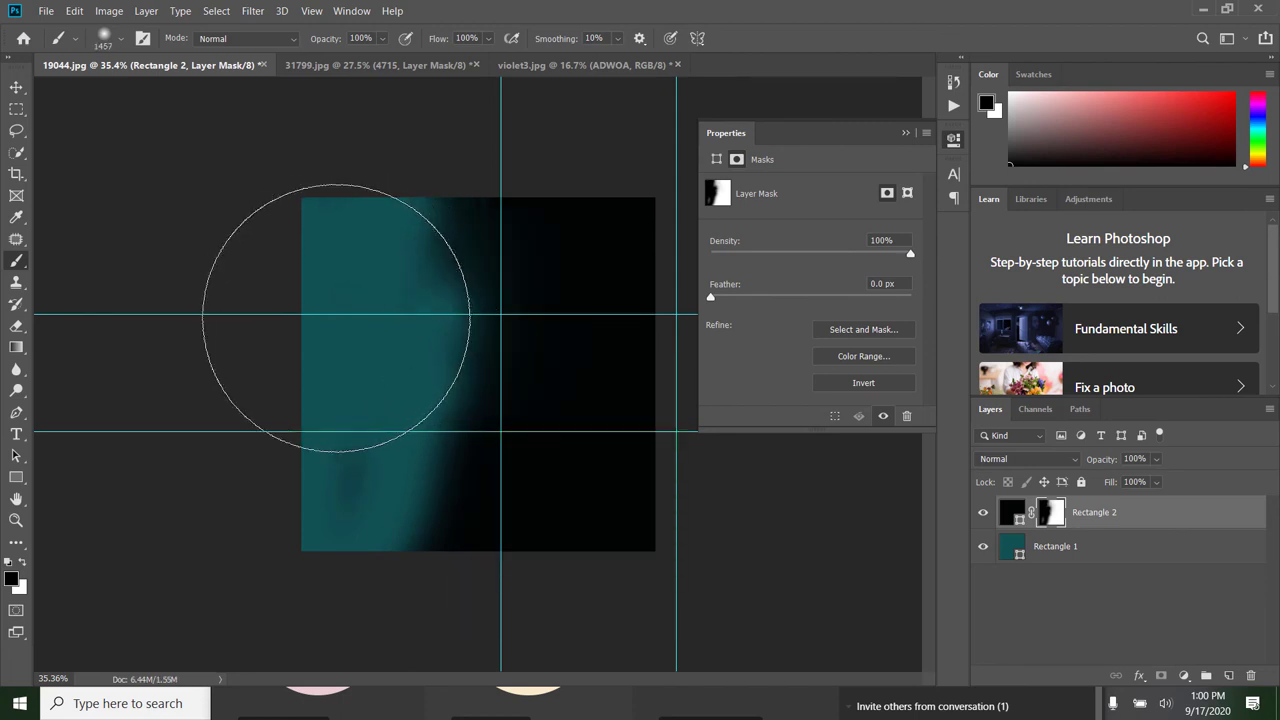
mouse_move(326, 450)
left_mouse_down()
mouse_move(327, 506)
mouse_move(297, 348)
left_mouse_up()
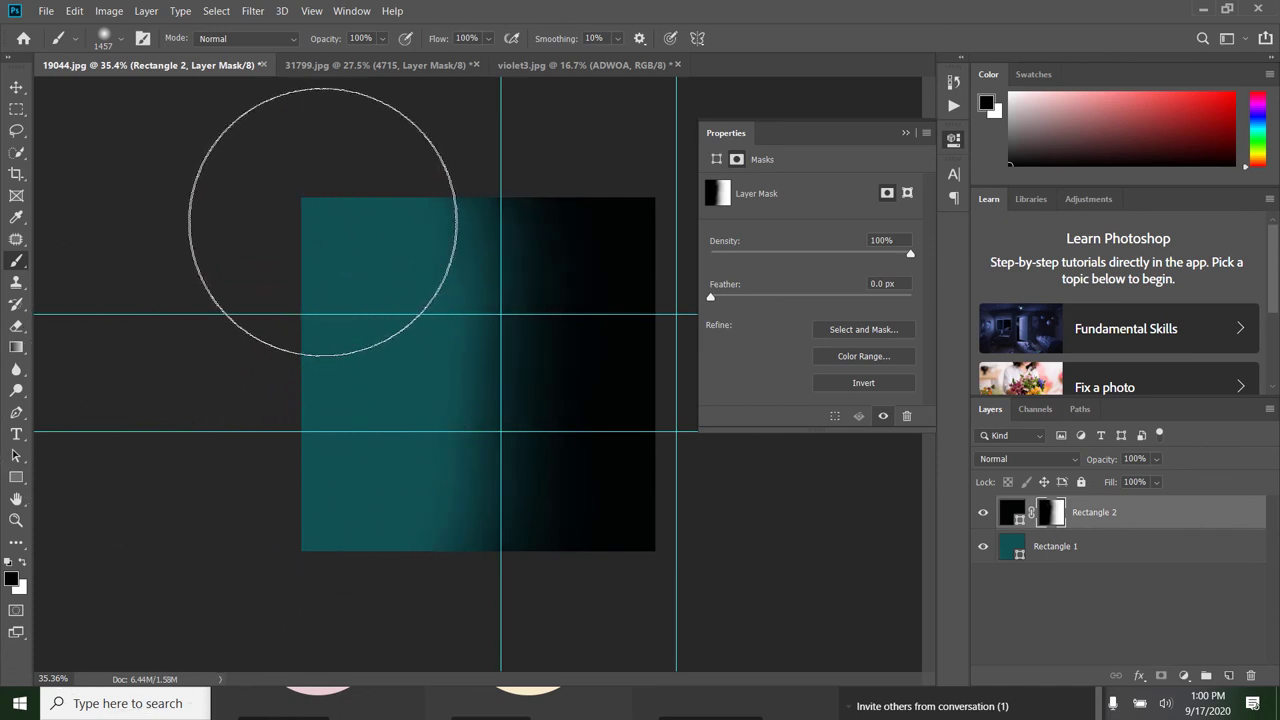
Step: Delete the masked black rectangle layer above the teal one
left_click(17, 89)
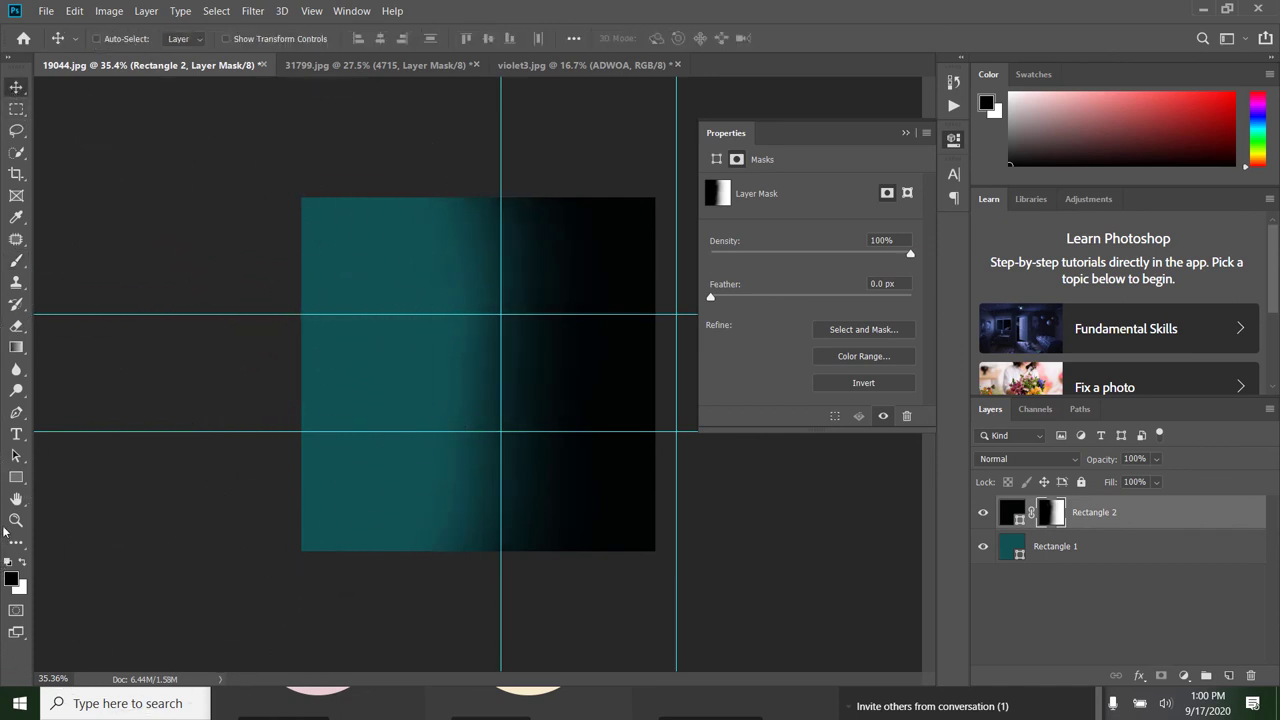
left_click(15, 520)
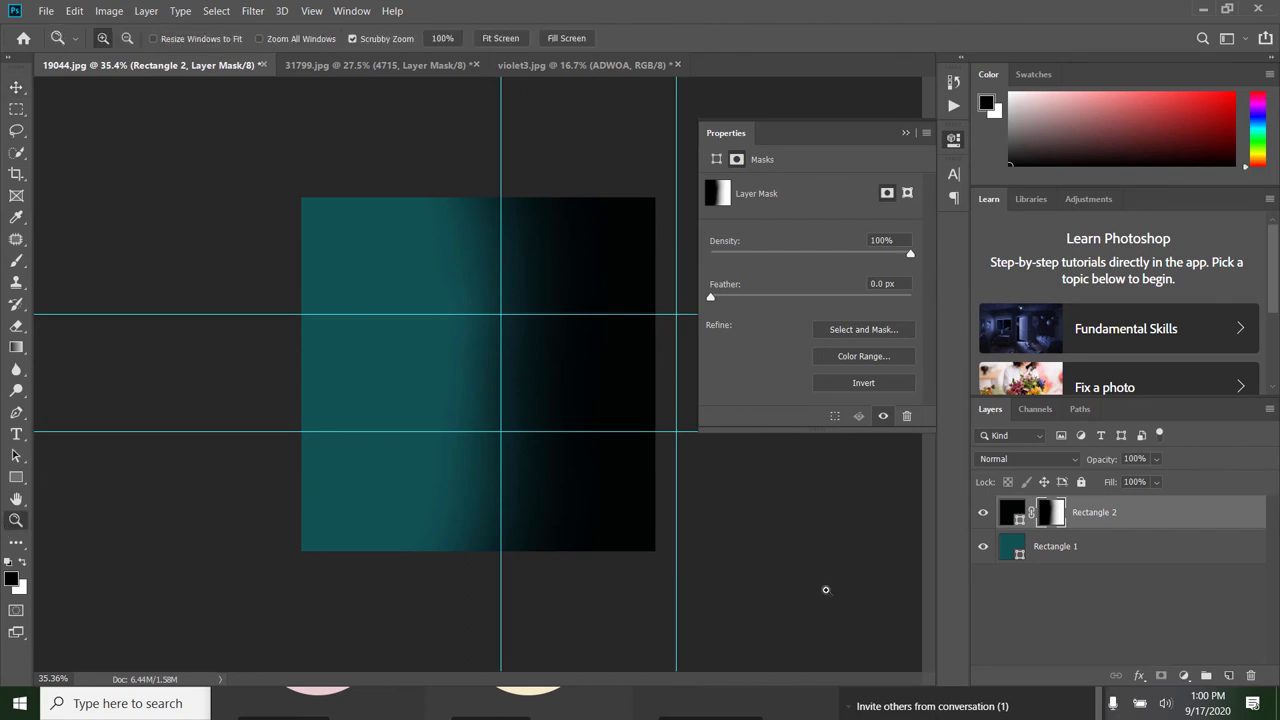
key("Delete")
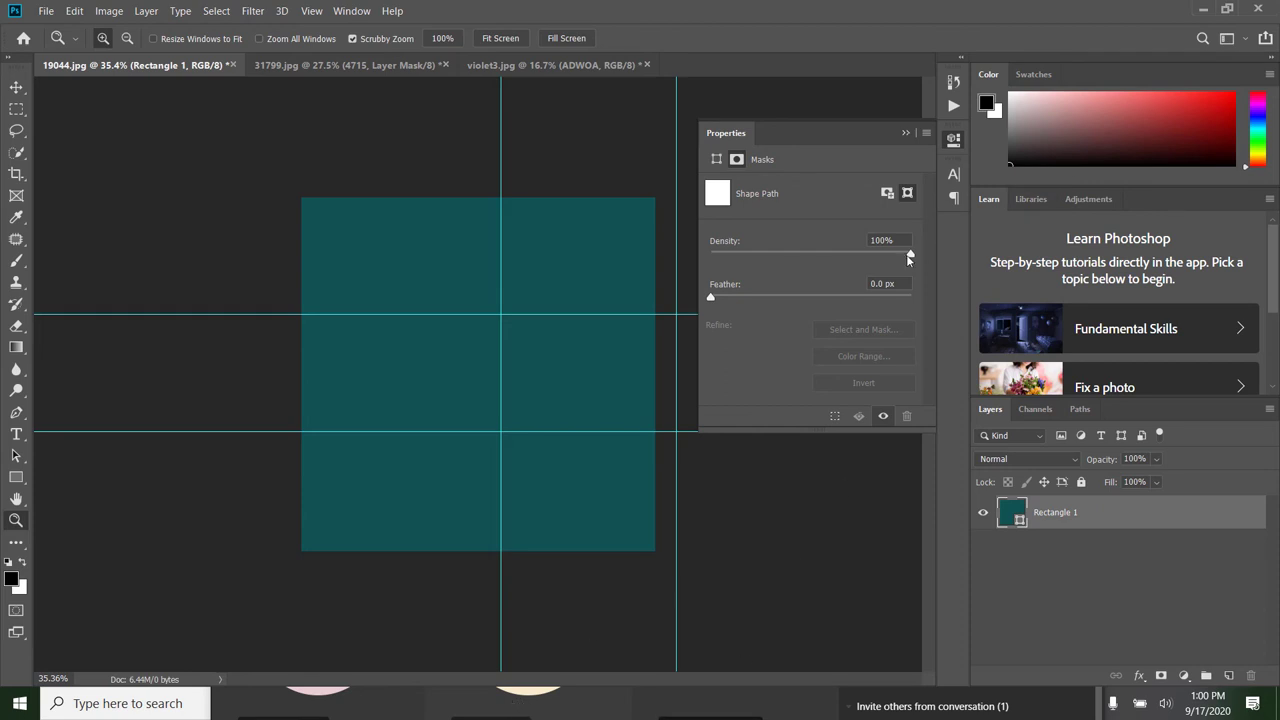
Step: Switch to the Designs folder in File Explorer, reduce its window size and bring it in front of Photoshop
left_click(1205, 12)
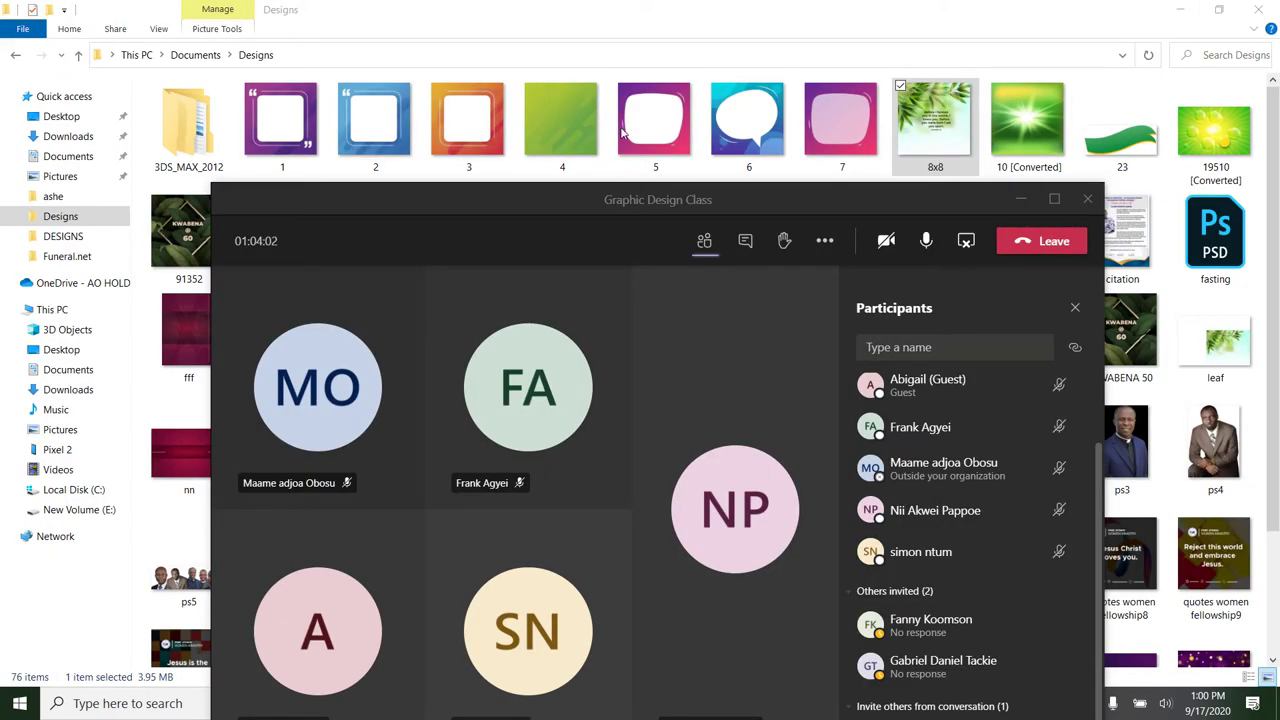
left_click(574, 146)
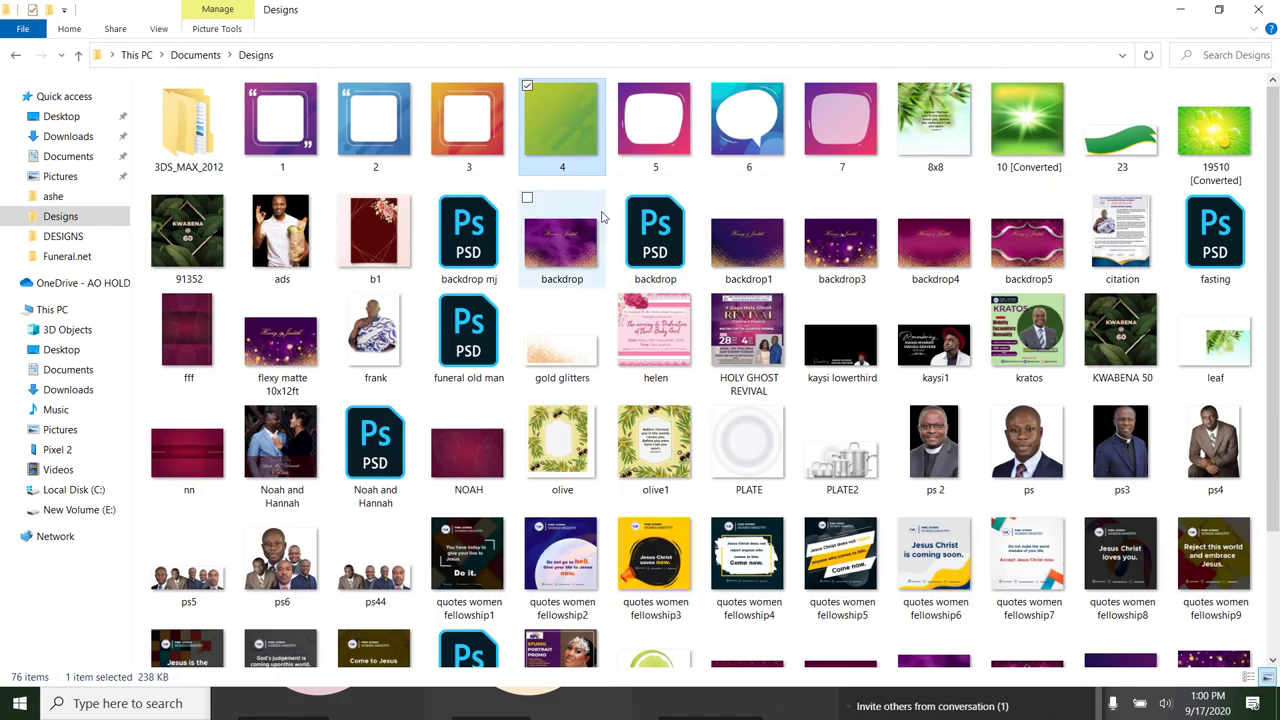
left_click_drag(467, 459, 557, 24)
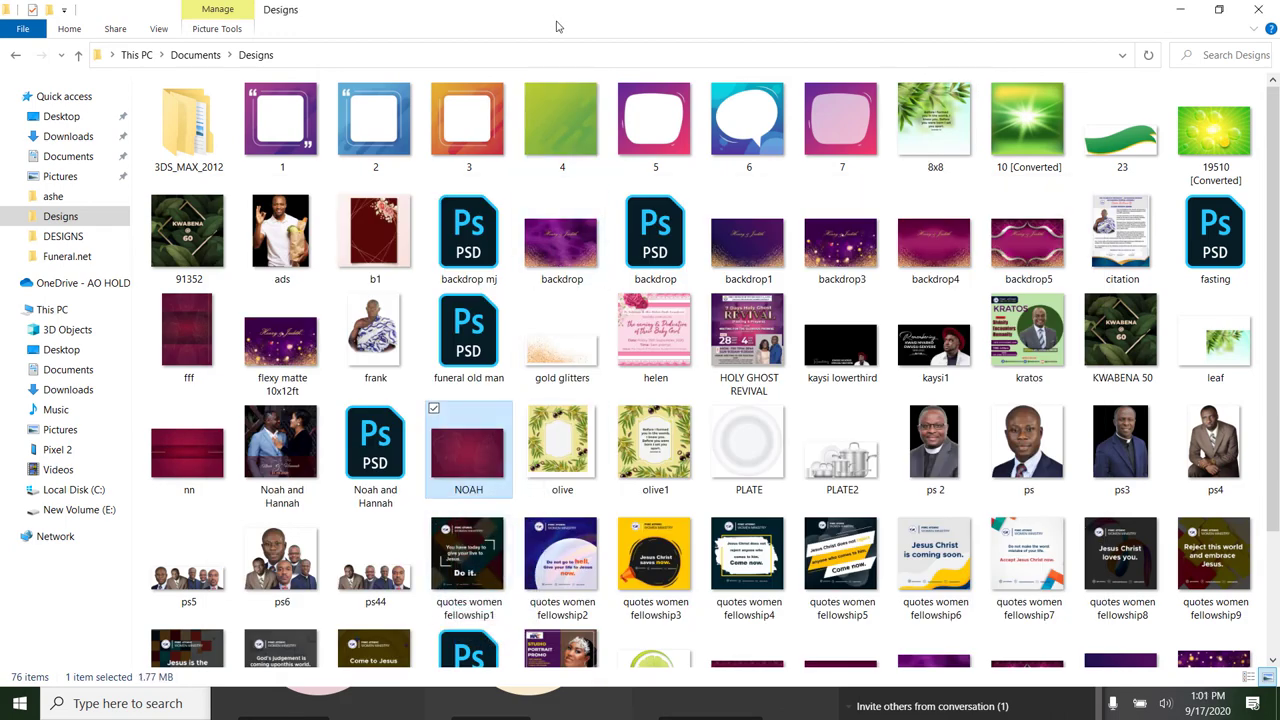
left_click(1219, 9)
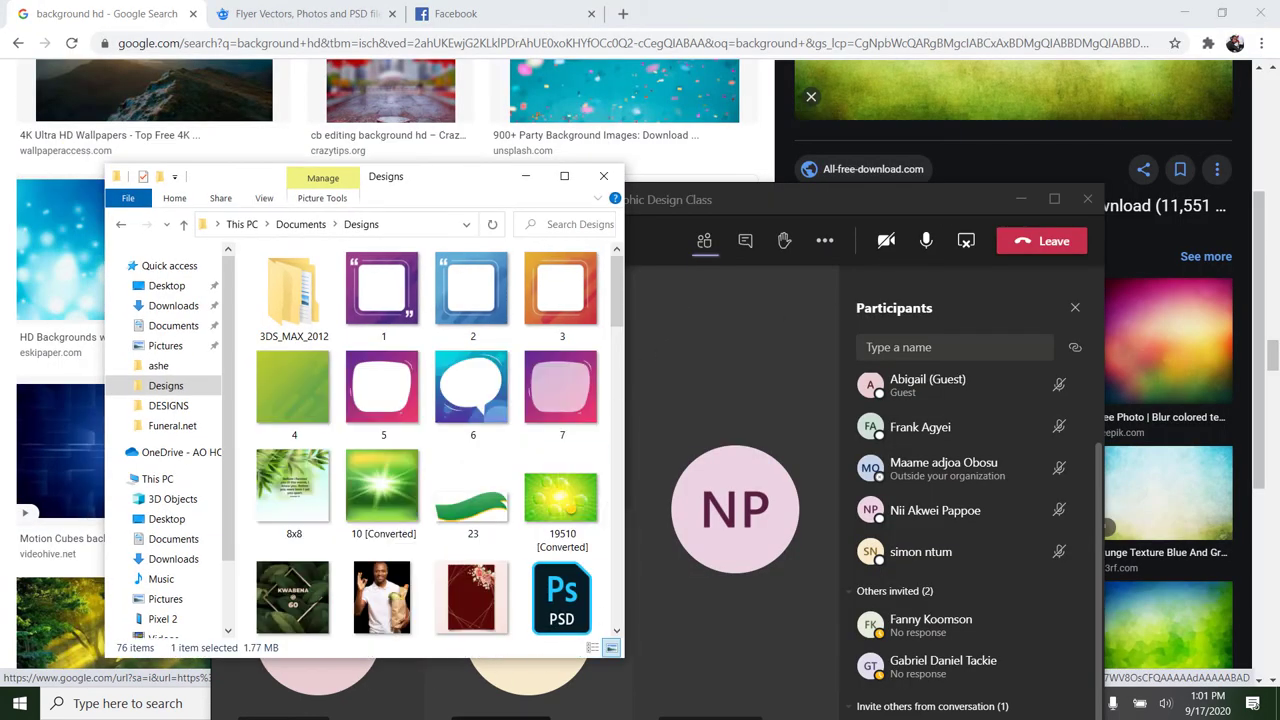
mouse_move(513, 716)
left_click(1028, 203)
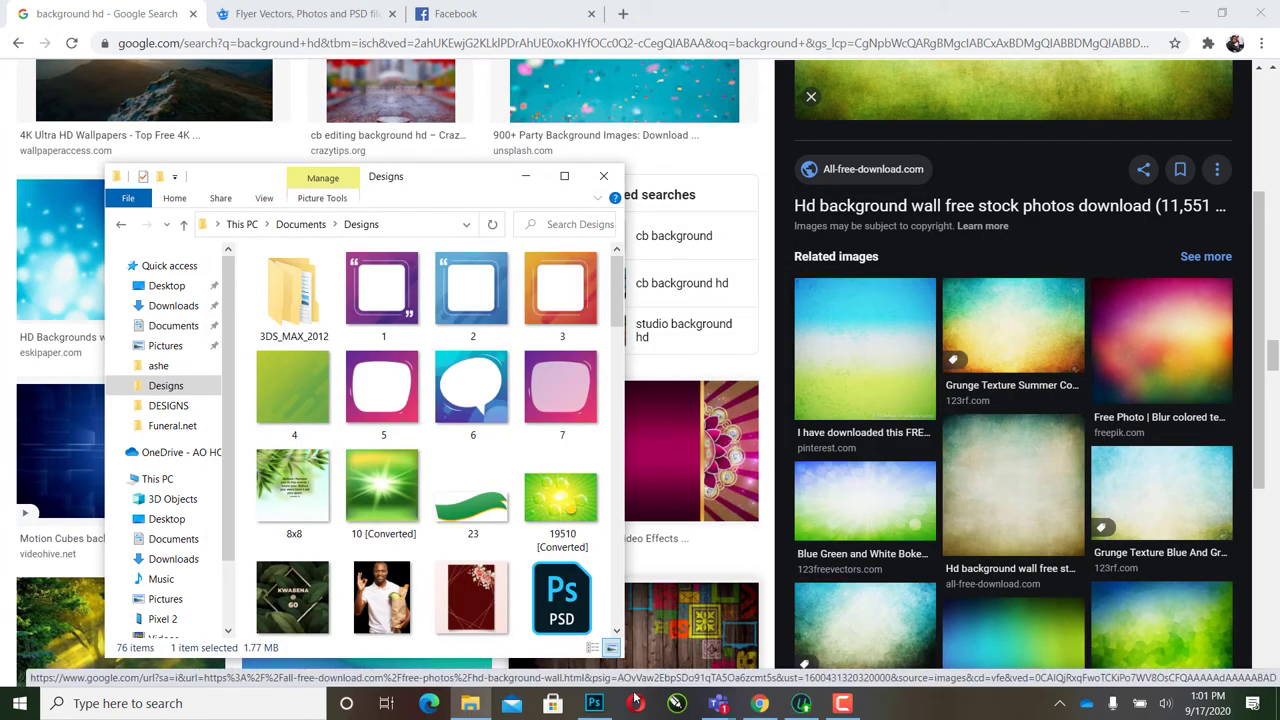
left_click(594, 703)
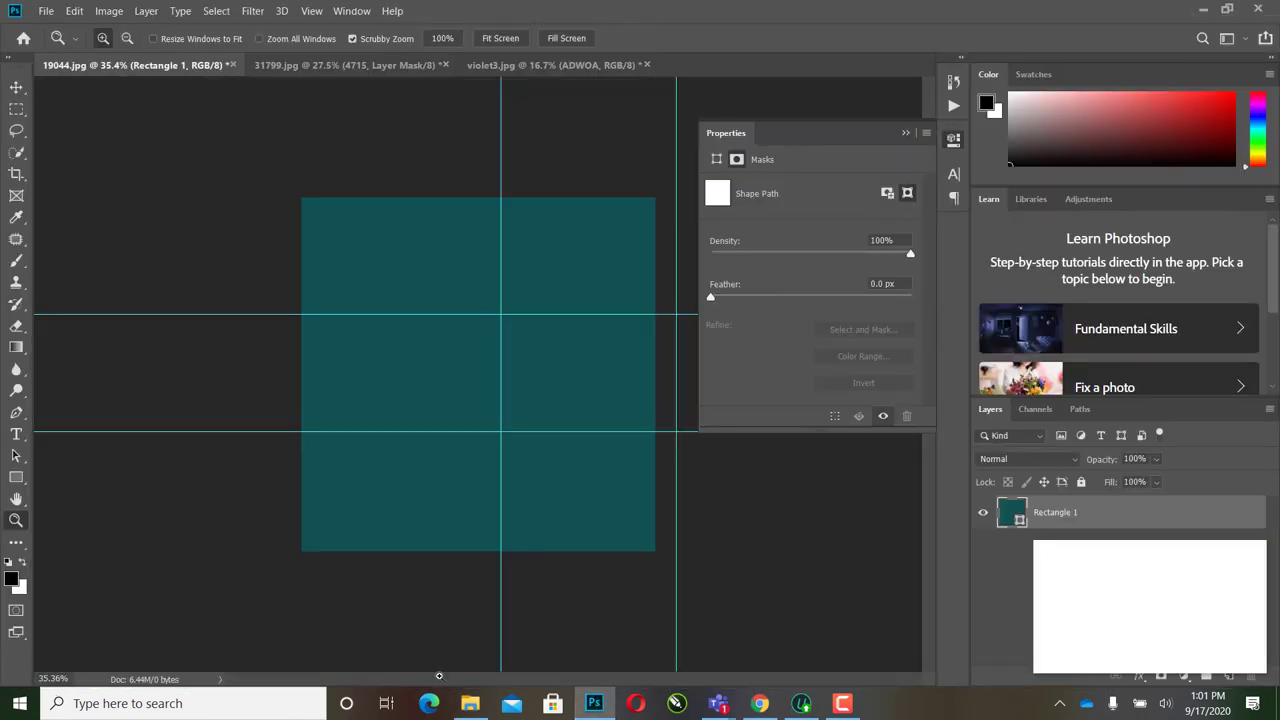
left_click(470, 703)
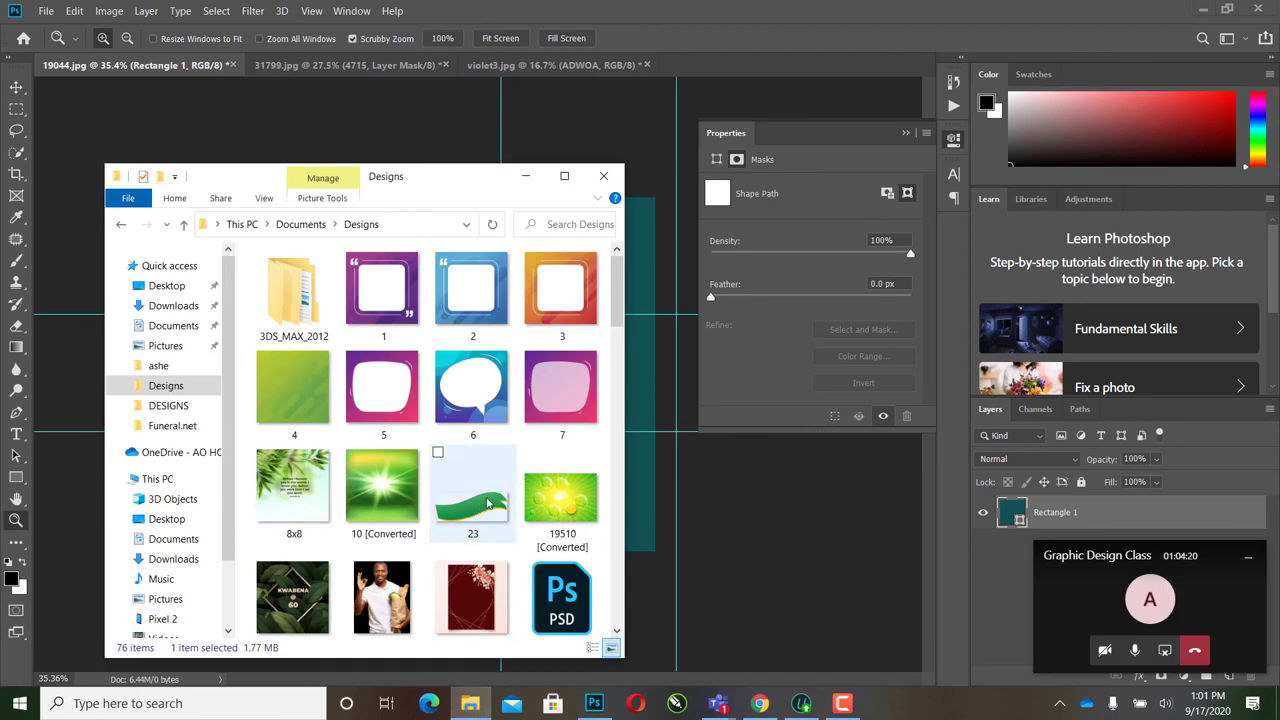
Step: Open the violet2 image from the Designs folder as a separate Photoshop document
scroll(501, 503, "down", 1)
scroll(501, 503, "down", 2)
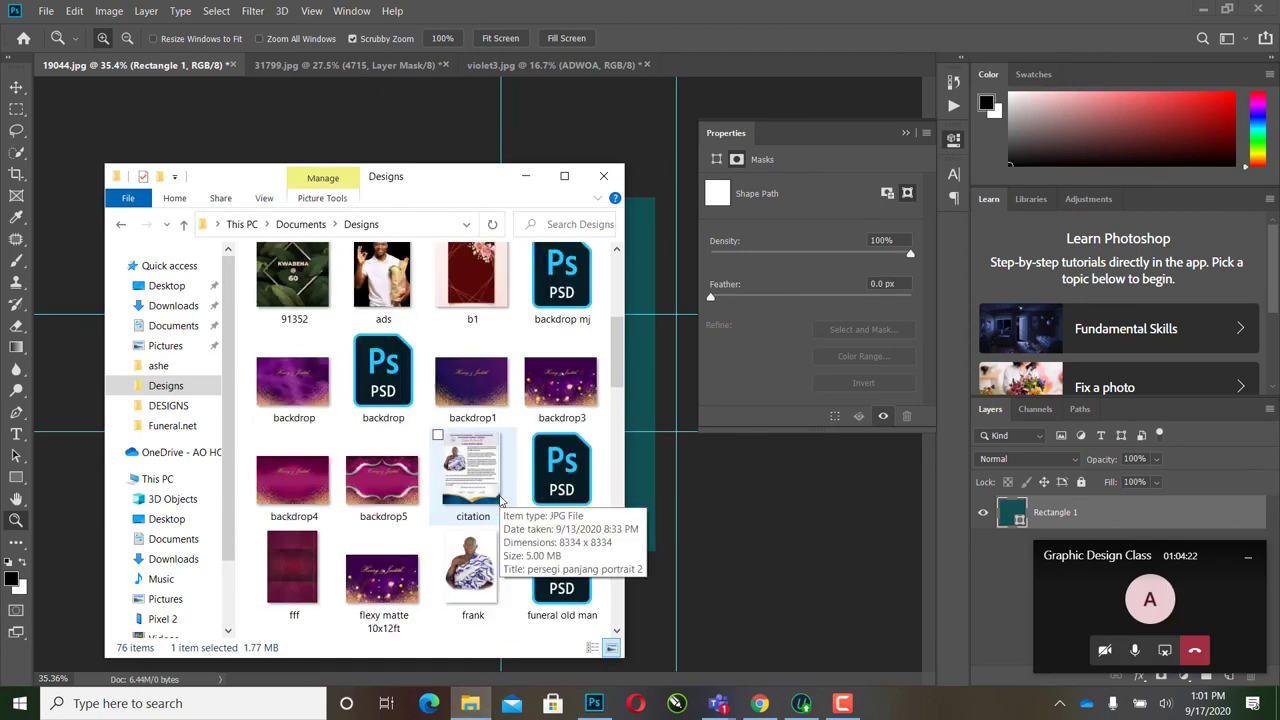
scroll(460, 505, "down", 4)
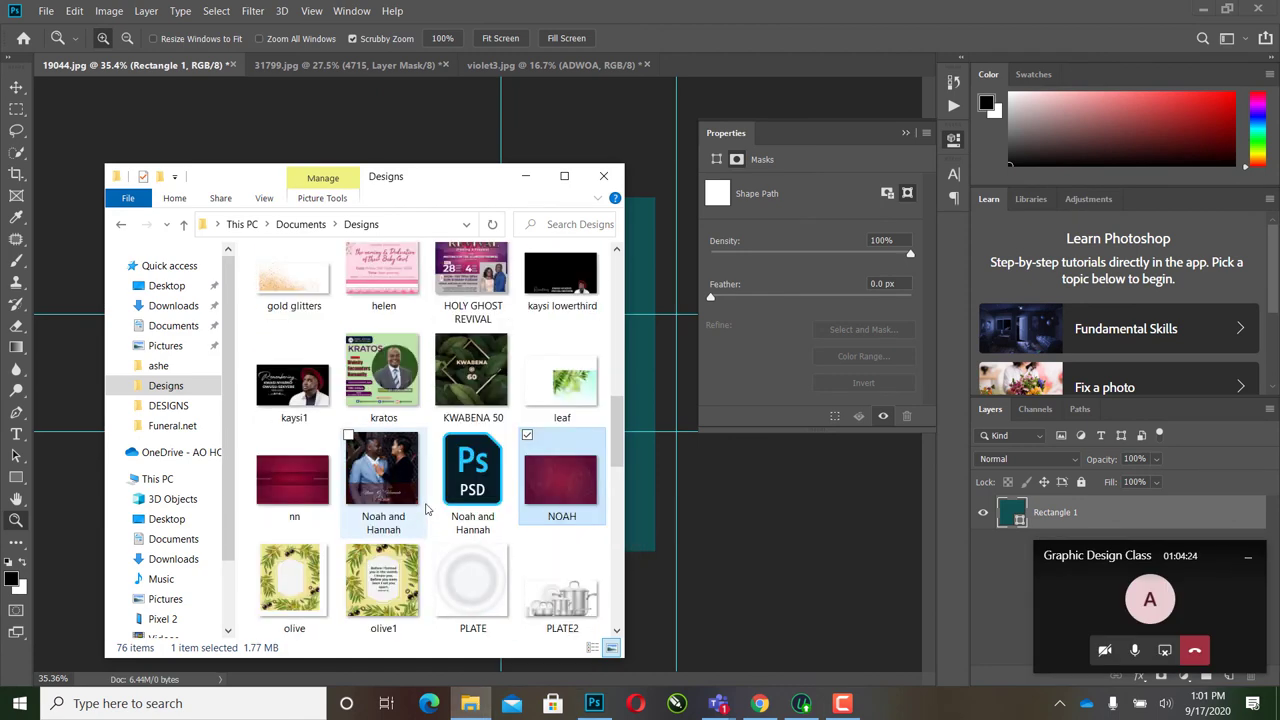
scroll(427, 508, "down", 9)
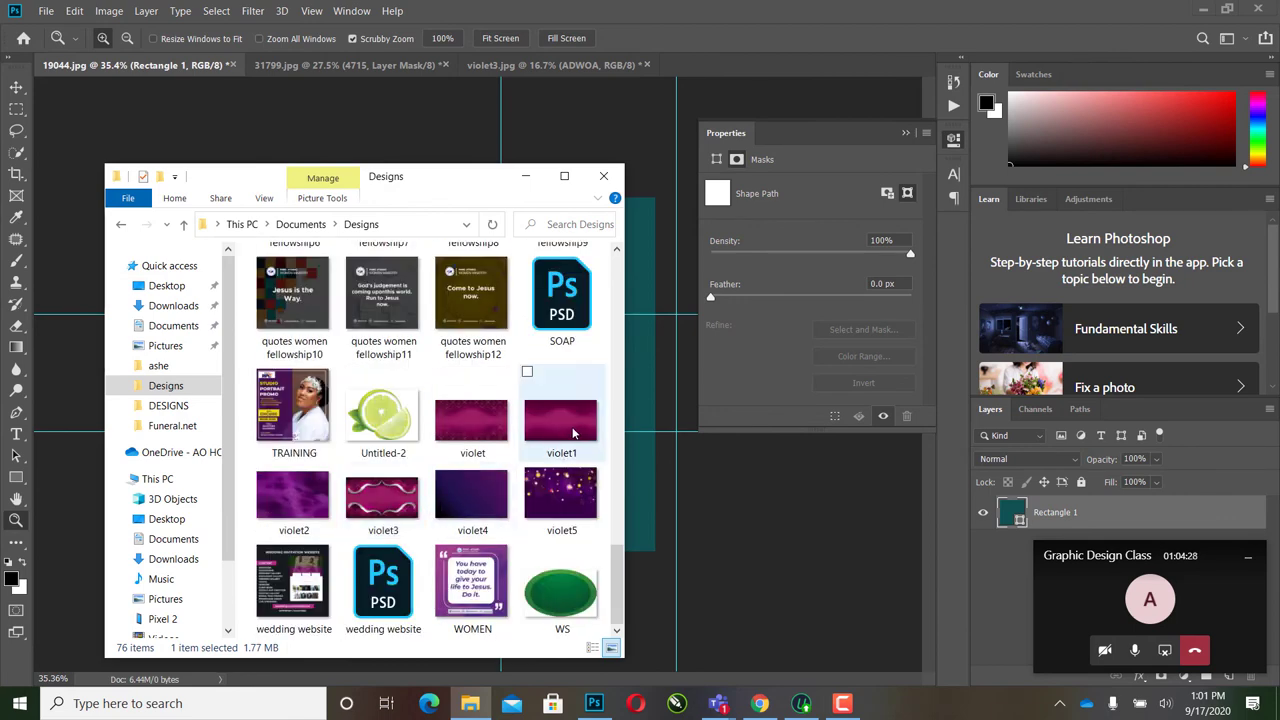
left_click_drag(295, 500, 883, 67)
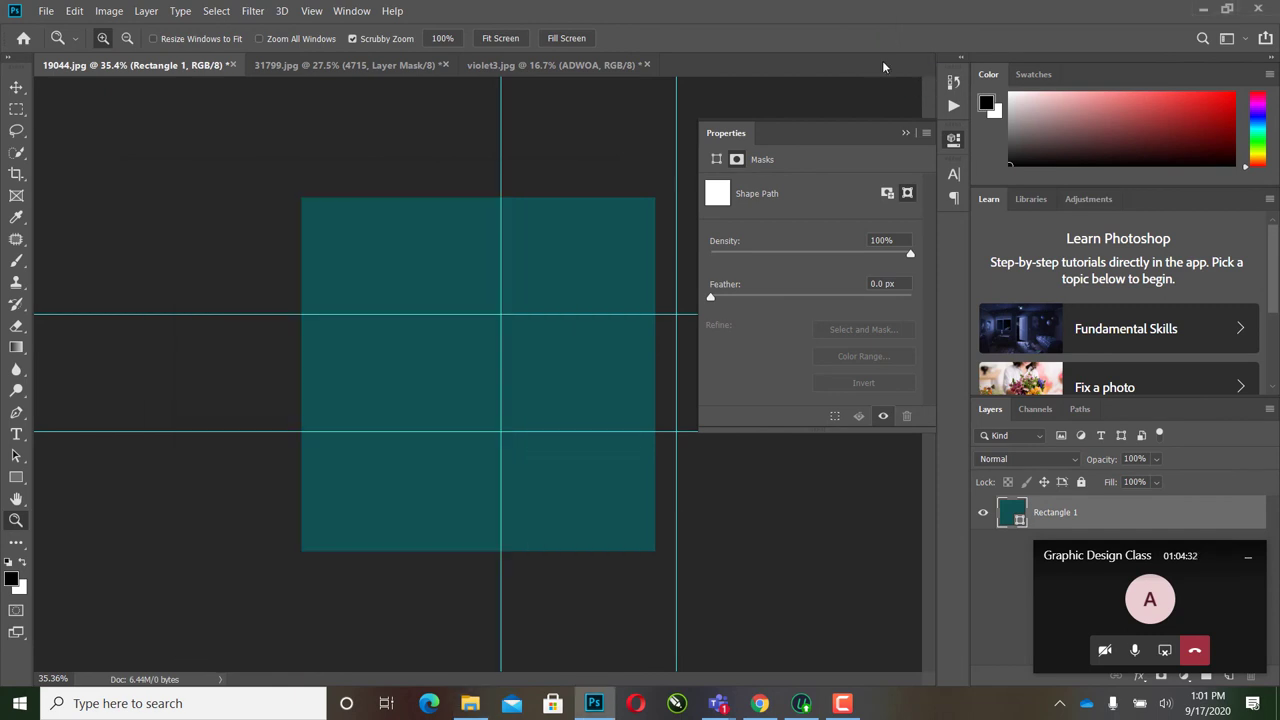
Step: Place the NOAH image from the Designs folder into the violet2 document and scale it to about 165% to cover the canvas
left_click(470, 705)
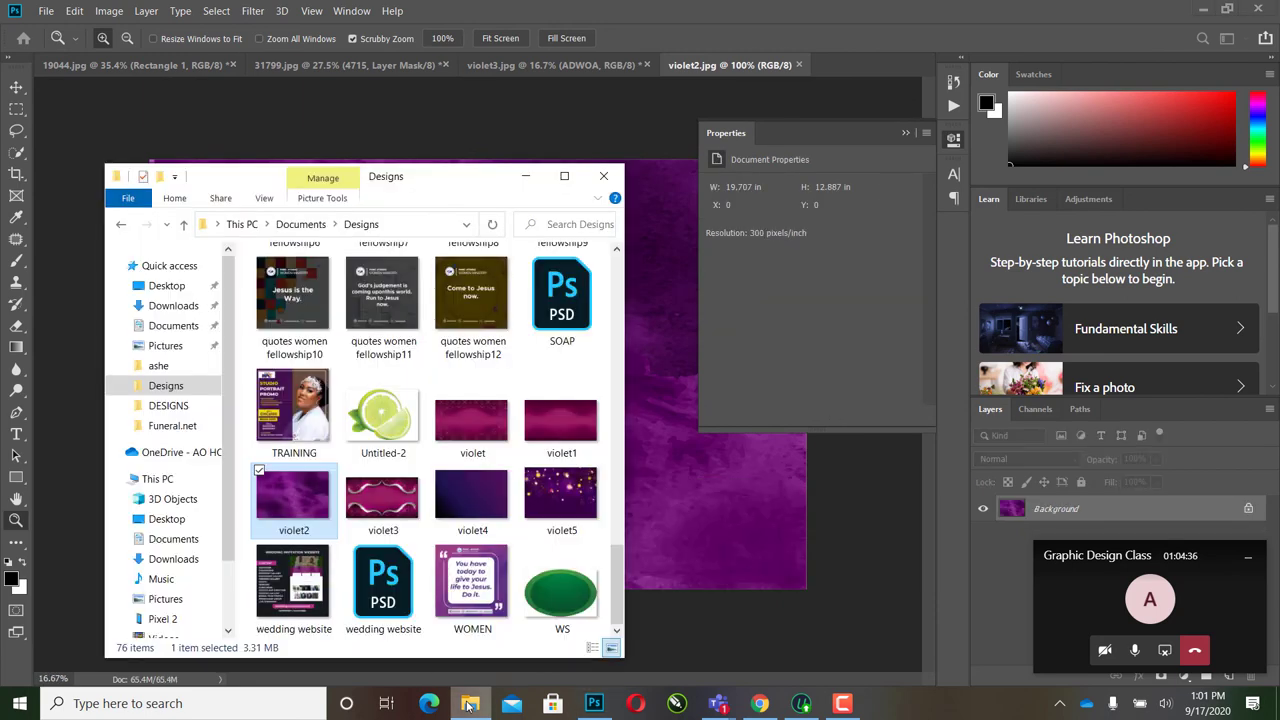
scroll(481, 587, "up", 10)
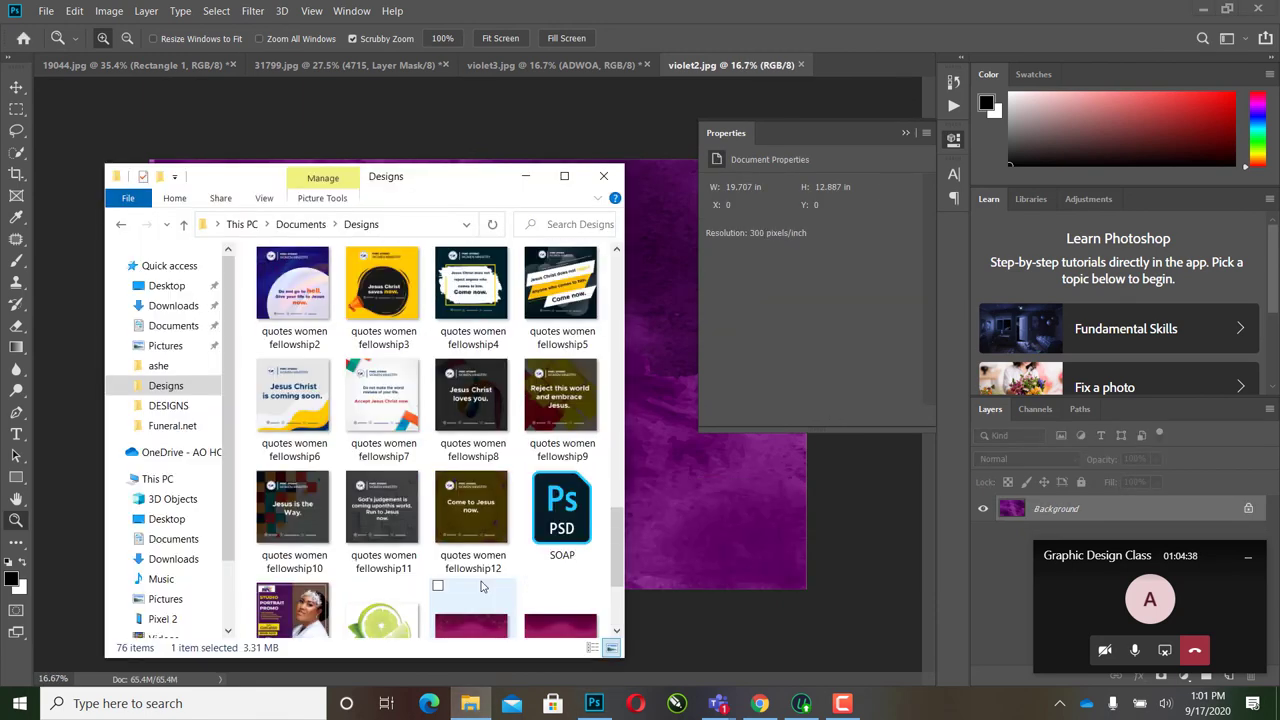
scroll(481, 587, "up", 5)
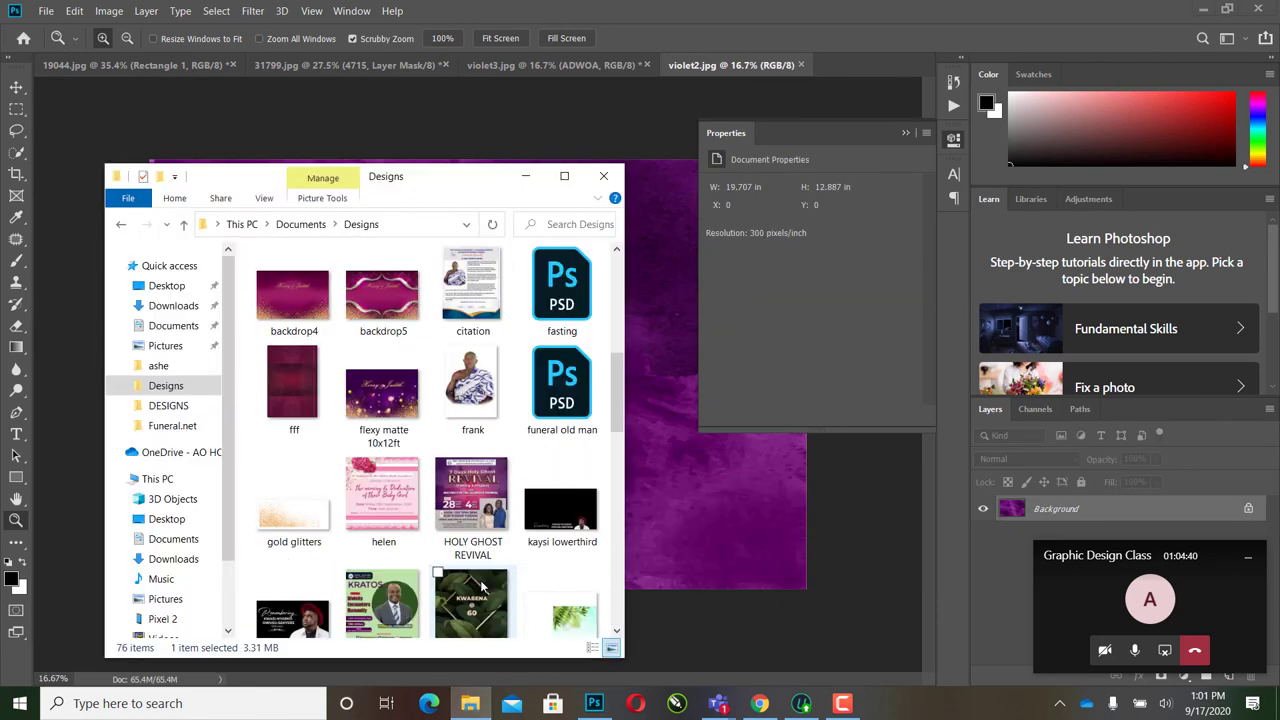
scroll(481, 587, "down", 3)
left_click_drag(560, 585, 665, 558)
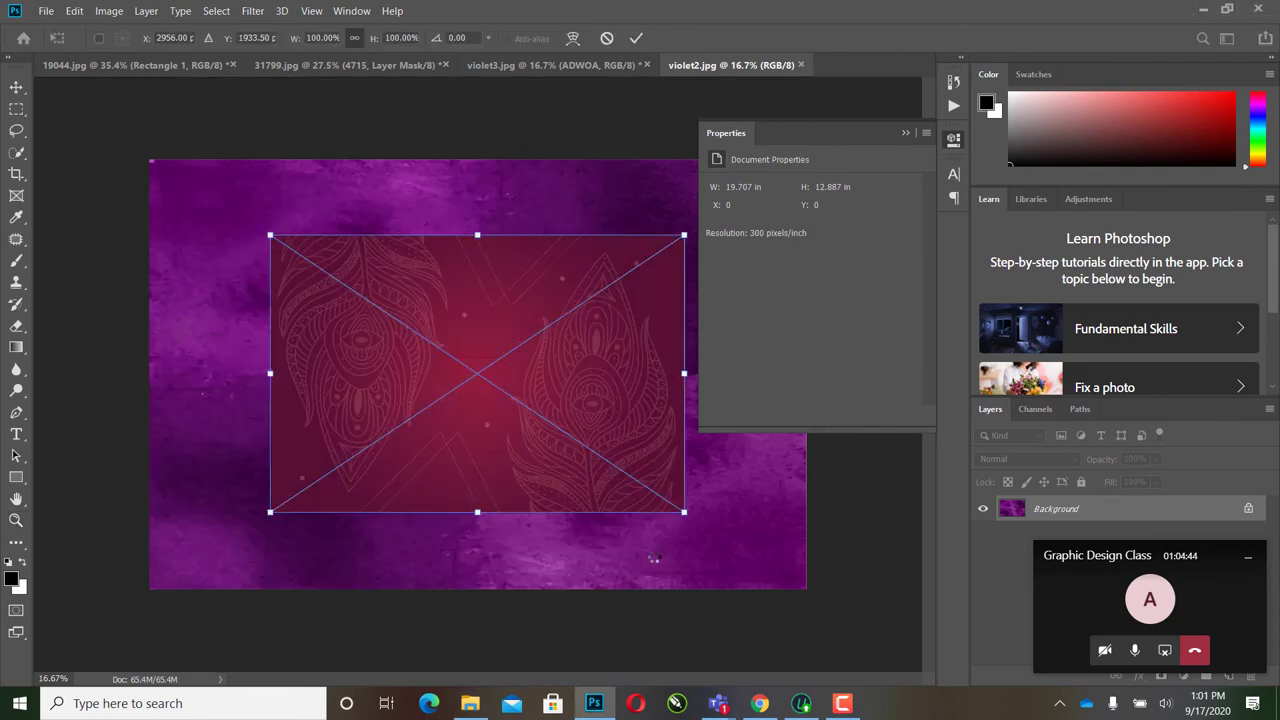
left_click_drag(684, 234, 843, 172)
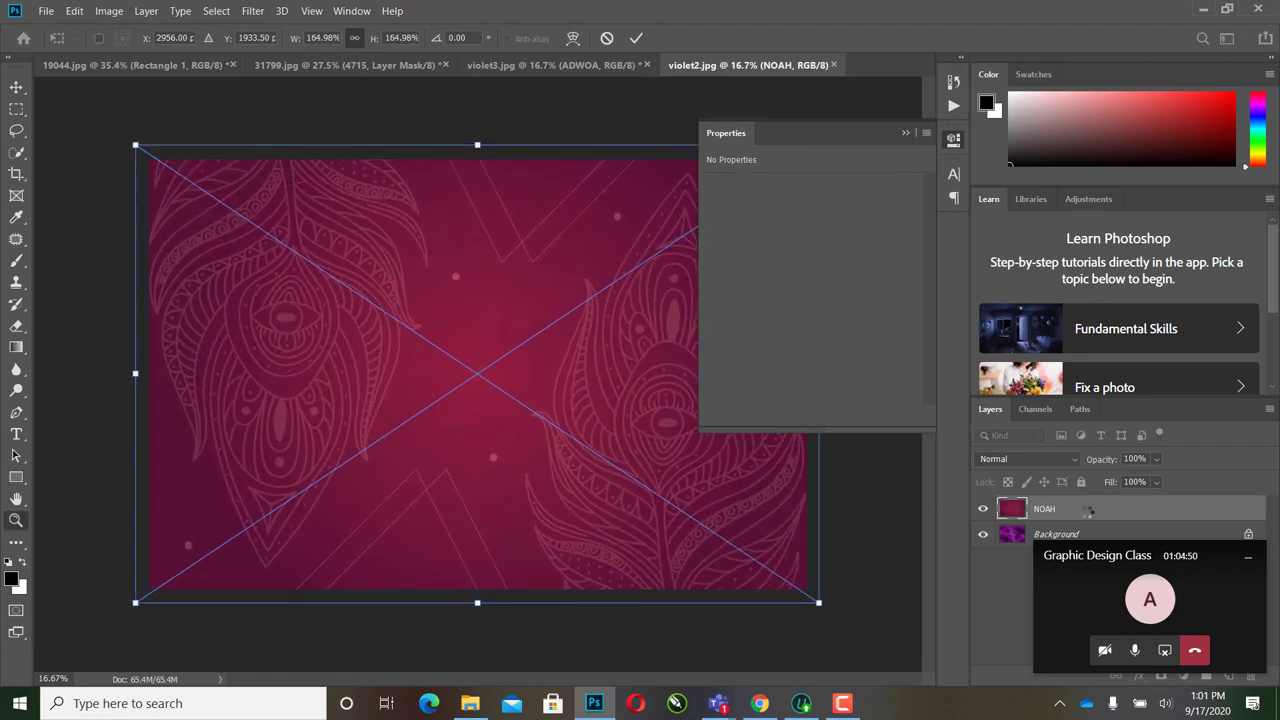
key("Return")
Step: Add a layer mask to the NOAH layer and paint away its left half with a soft black 2165 px brush
left_click_drag(1198, 557, 1190, 243)
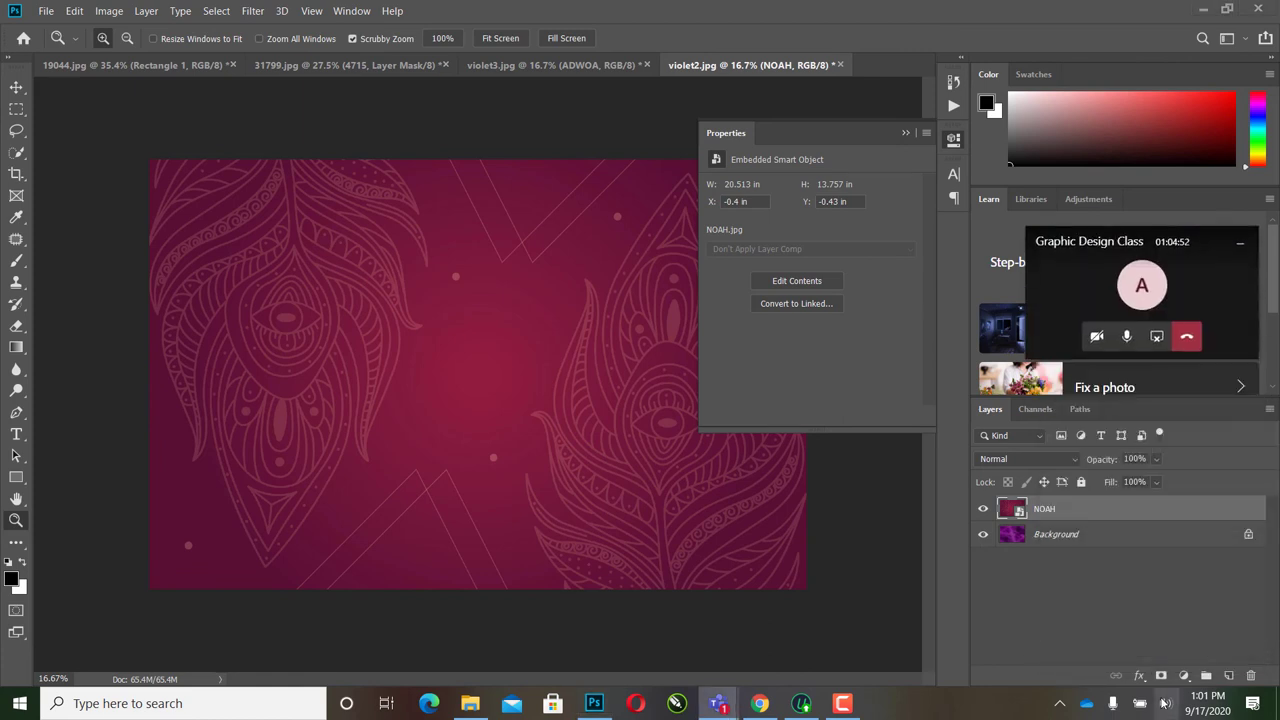
left_click(1160, 678)
left_click(1160, 677)
left_click(16, 261)
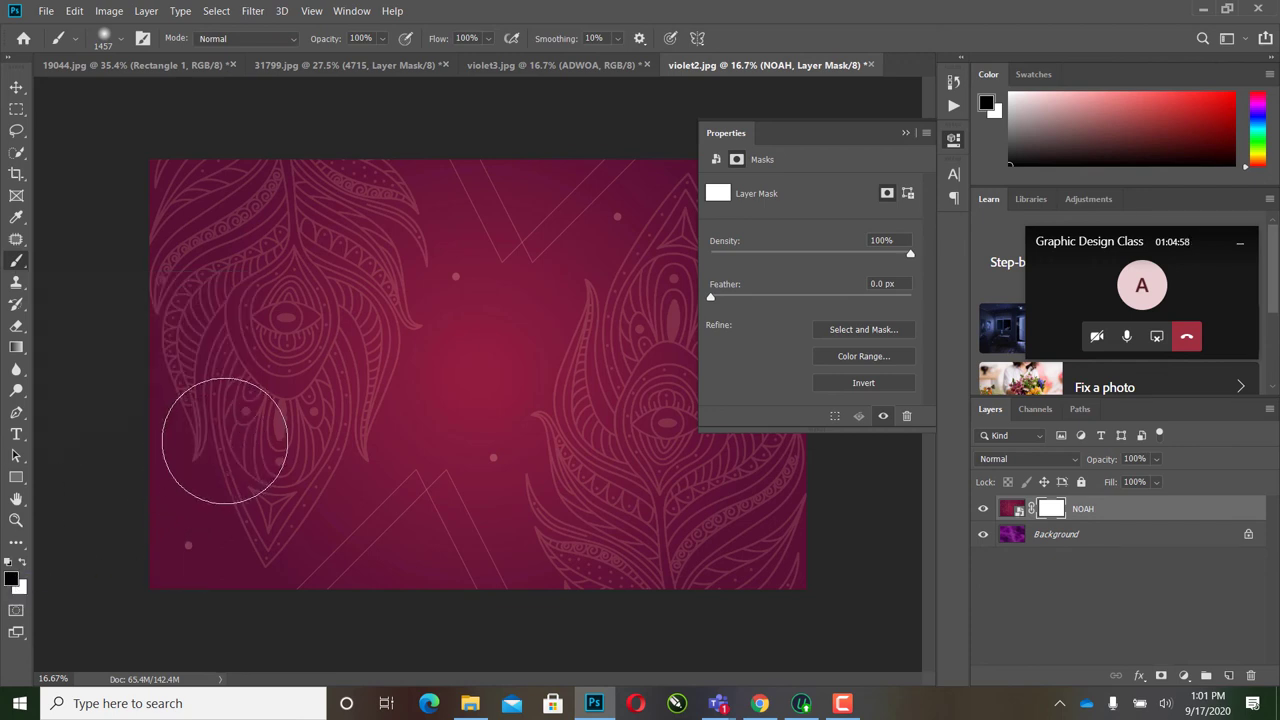
right_click(226, 428)
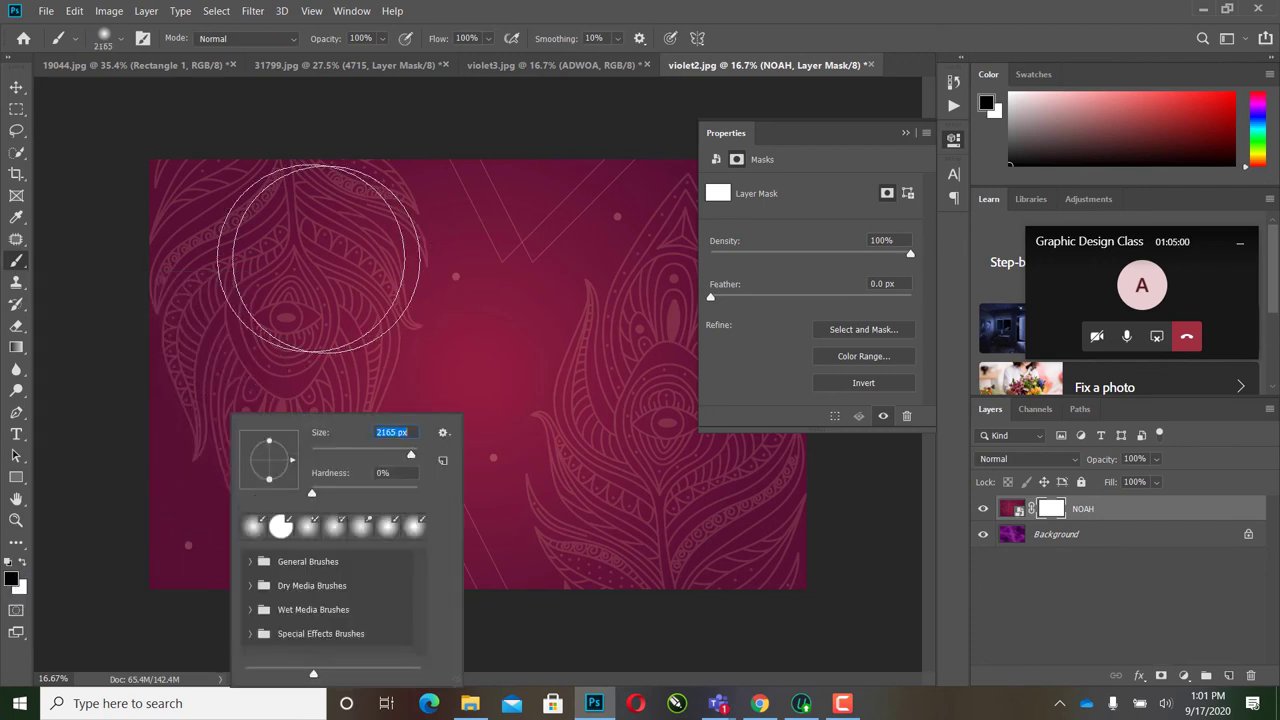
mouse_move(229, 214)
left_mouse_down()
mouse_move(214, 229)
mouse_move(205, 310)
left_mouse_up()
mouse_move(193, 478)
left_mouse_down()
mouse_move(235, 540)
mouse_move(210, 562)
mouse_move(340, 578)
mouse_move(320, 492)
mouse_move(350, 436)
mouse_move(391, 279)
mouse_move(273, 260)
mouse_move(370, 193)
mouse_move(288, 263)
mouse_move(366, 540)
mouse_move(341, 627)
mouse_move(406, 577)
mouse_move(354, 581)
mouse_move(435, 525)
mouse_move(407, 510)
mouse_move(438, 185)
mouse_move(349, 423)
left_mouse_up()
left_click(17, 88)
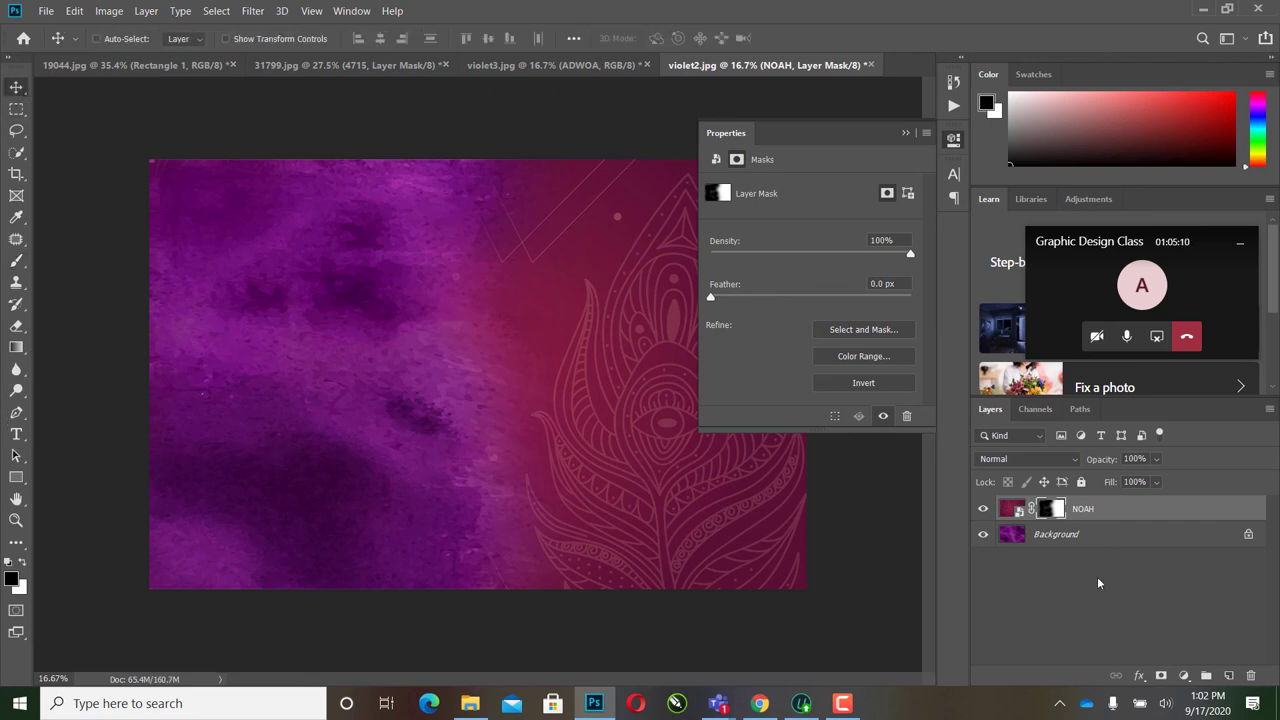
Step: Delete the NOAH layer from the violet2 document
key("Delete")
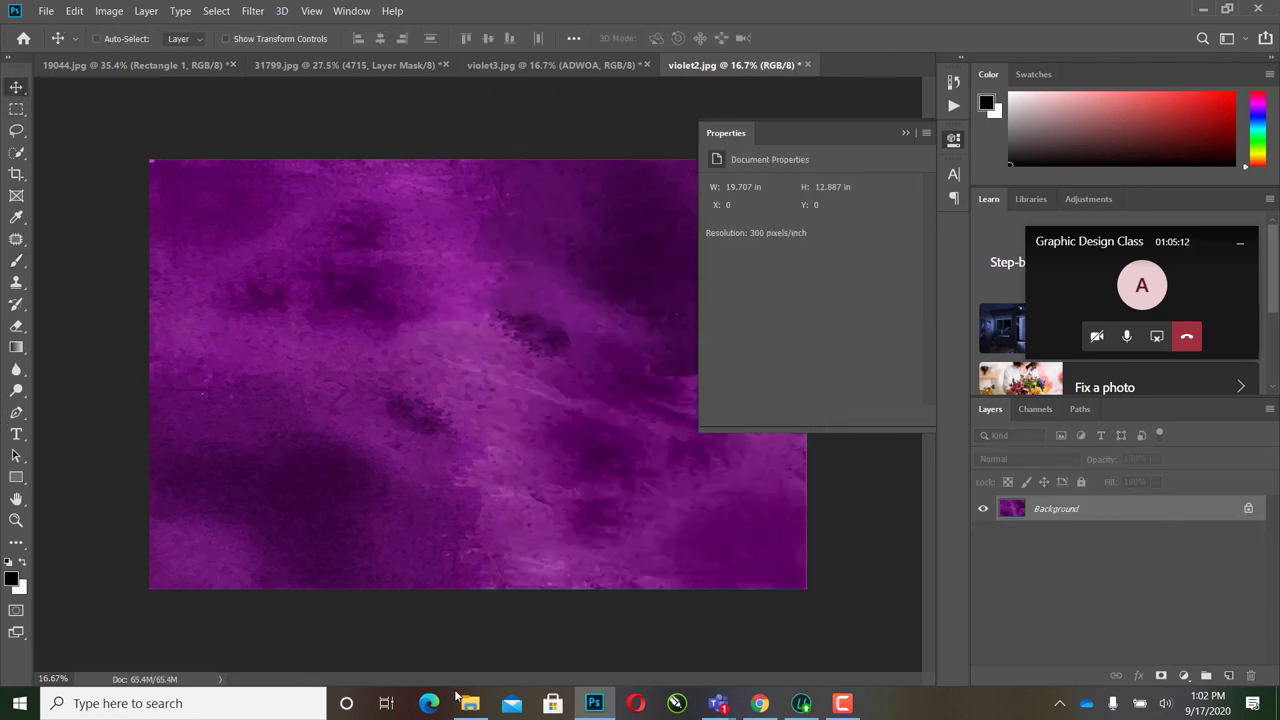
Step: Place the 19510 [Converted] image from the Designs folder into the violet2 document and scale it to about 339% to cover the canvas
left_click(469, 703)
scroll(502, 548, "up", 5)
left_click(588, 410)
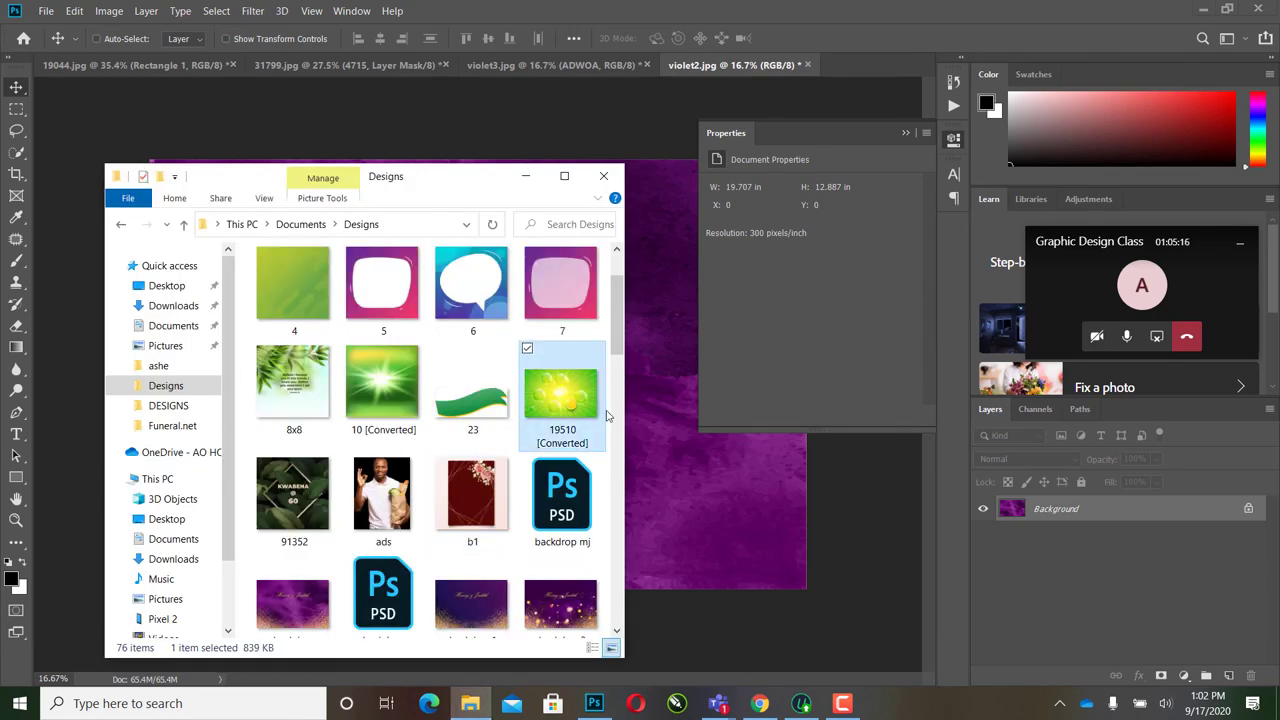
left_click_drag(588, 410, 702, 459)
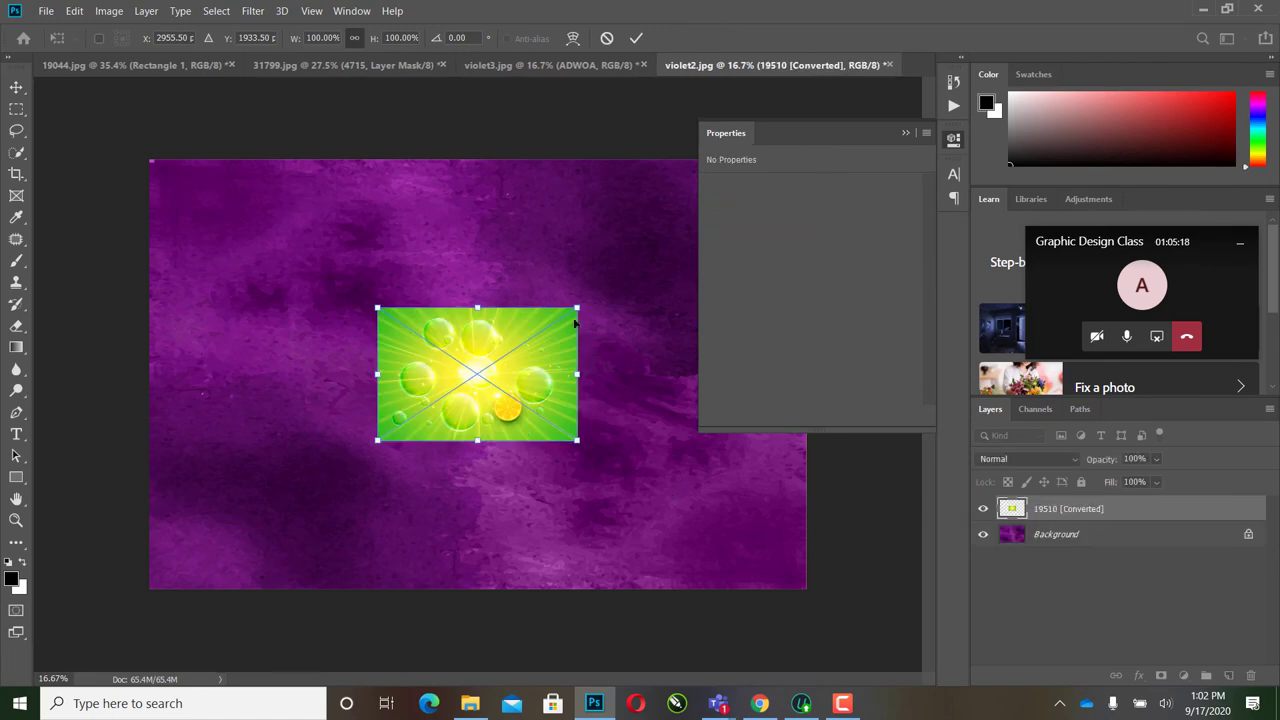
left_click_drag(577, 303, 783, 208)
key("Return")
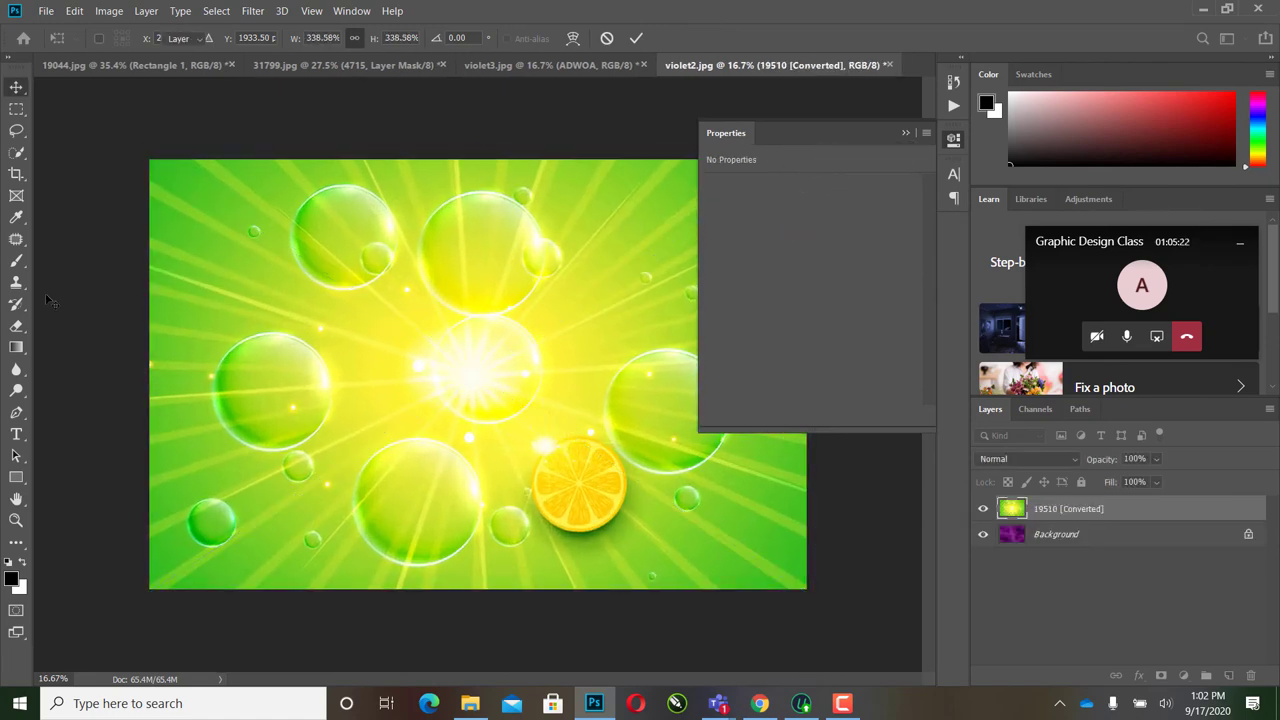
Step: Add a layer mask to the 19510 [Converted] layer, try painting away its left side with the soft black 2165 px brush, and undo the painting
left_click(1160, 677)
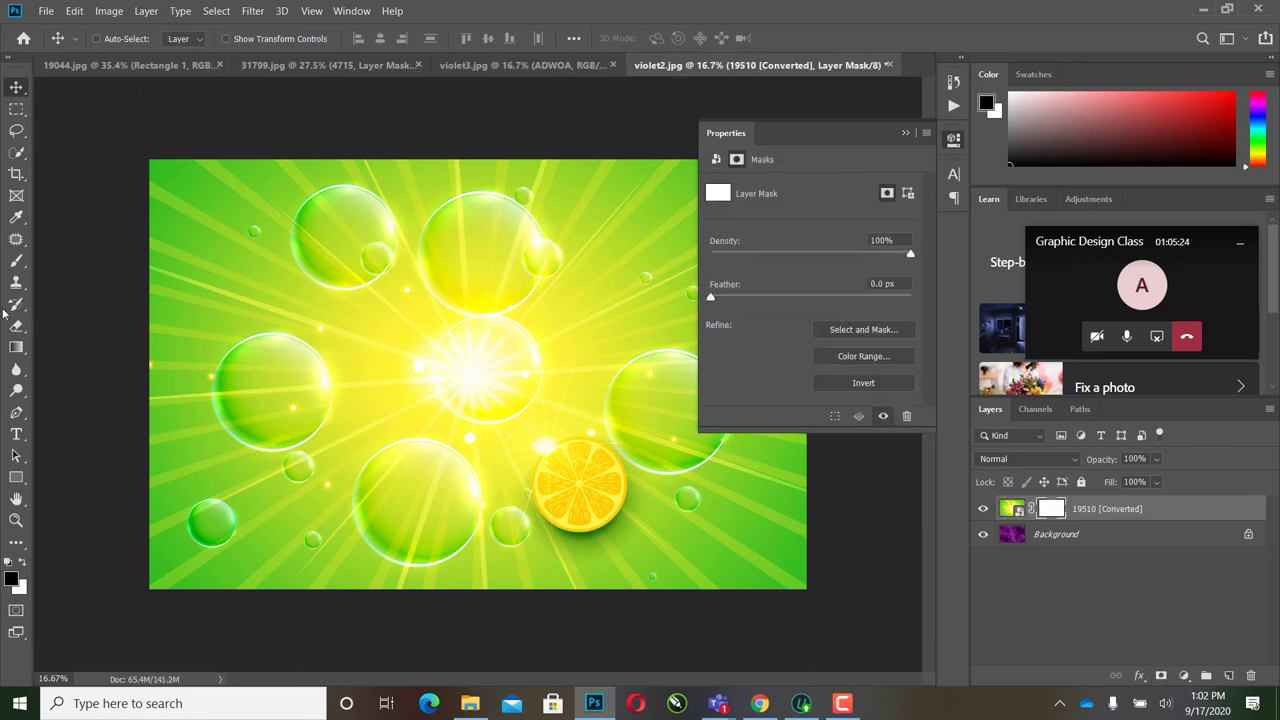
left_click(16, 260)
mouse_move(170, 230)
left_mouse_down()
mouse_move(326, 271)
mouse_move(312, 209)
mouse_move(233, 328)
mouse_move(225, 540)
mouse_move(298, 583)
left_mouse_up()
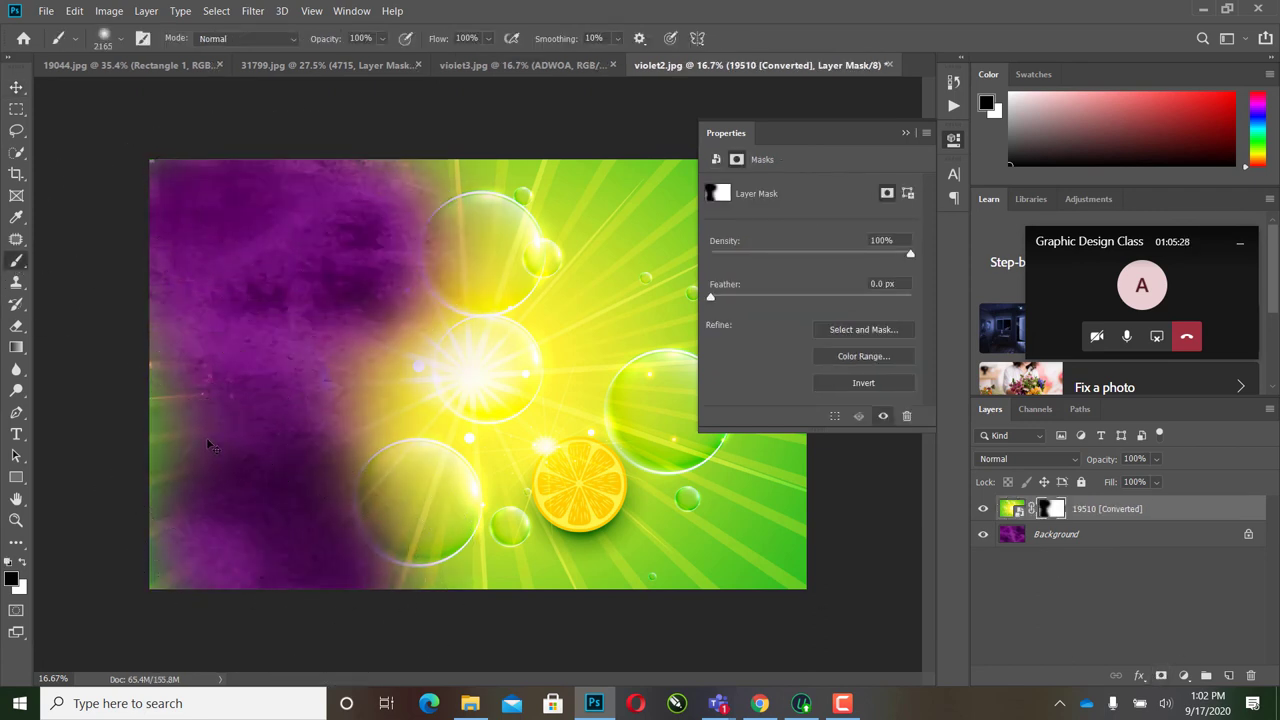
key("ctrl+BackSpace")
Step: Fade all outer edges of the 19510 [Converted] image on its mask with the soft black brush, then delete the layer
mouse_move(200, 190)
left_mouse_down()
mouse_move(93, 351)
mouse_move(123, 515)
mouse_move(246, 616)
mouse_move(447, 659)
mouse_move(757, 671)
left_mouse_up()
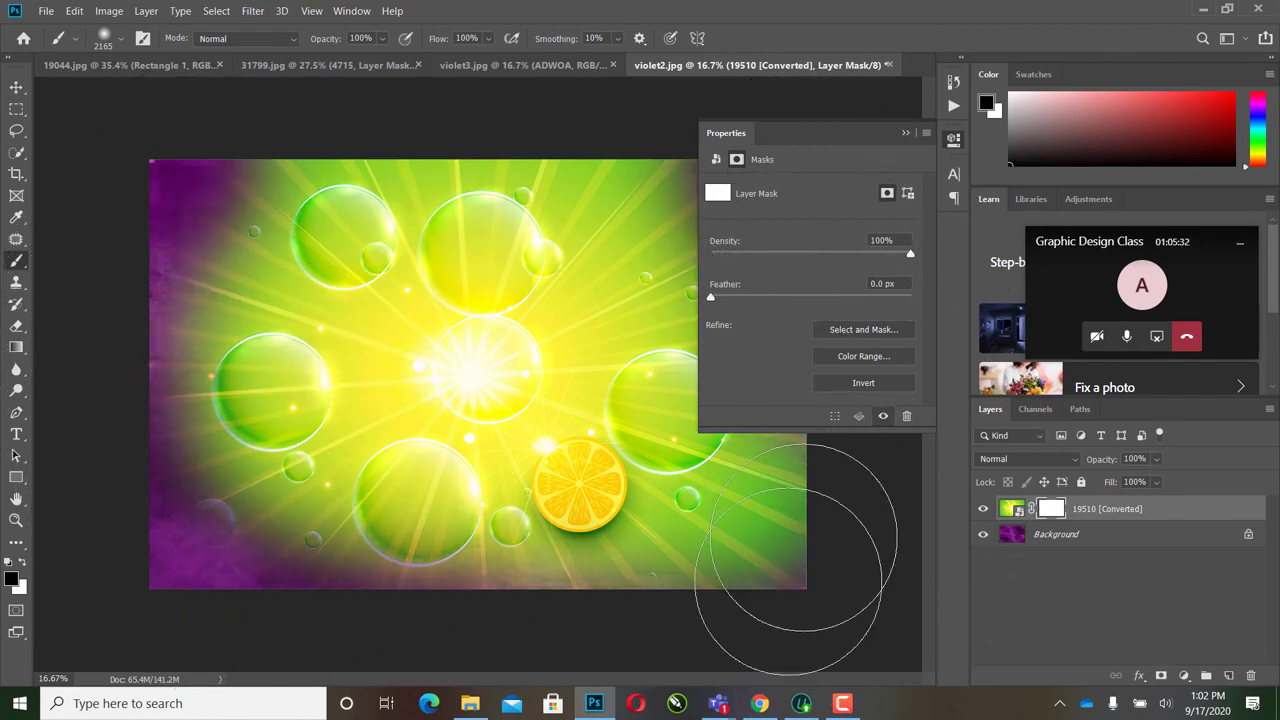
left_click_drag(800, 540, 805, 450)
left_click(906, 133)
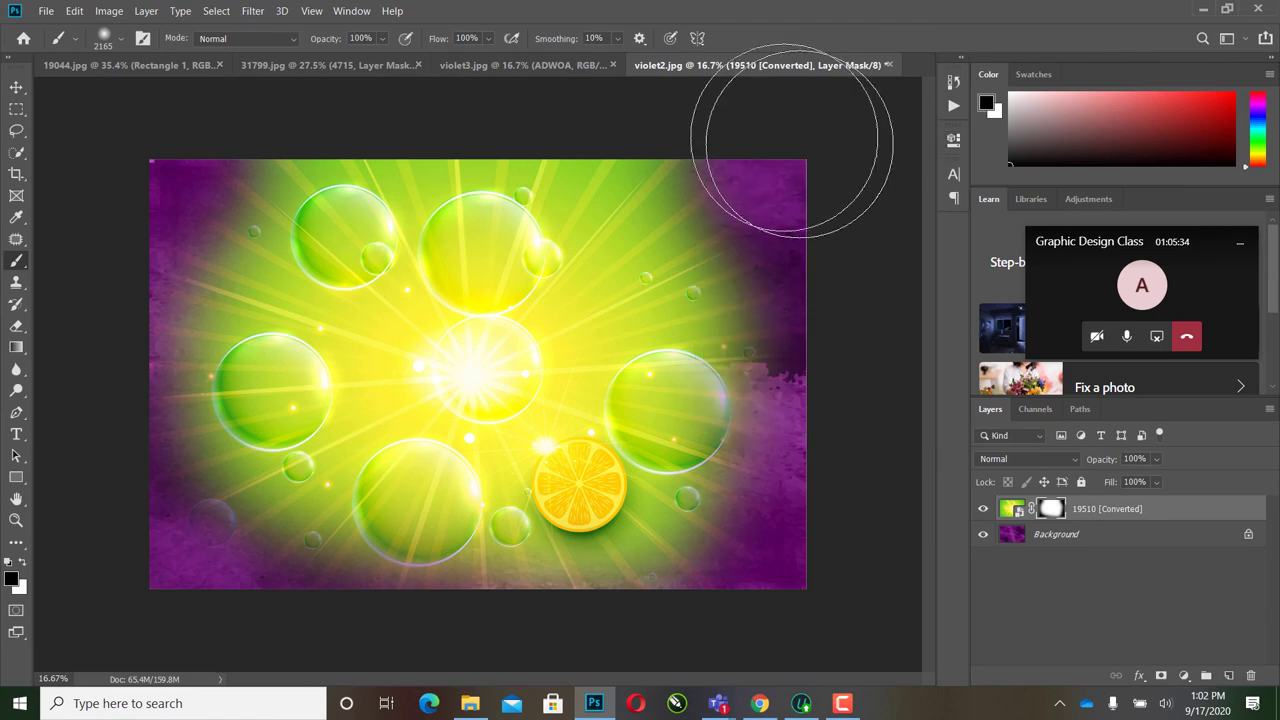
mouse_move(245, 562)
left_mouse_down()
mouse_move(354, 654)
mouse_move(620, 672)
mouse_move(744, 610)
mouse_move(839, 407)
mouse_move(845, 309)
mouse_move(796, 560)
mouse_move(582, 659)
mouse_move(636, 621)
left_mouse_up()
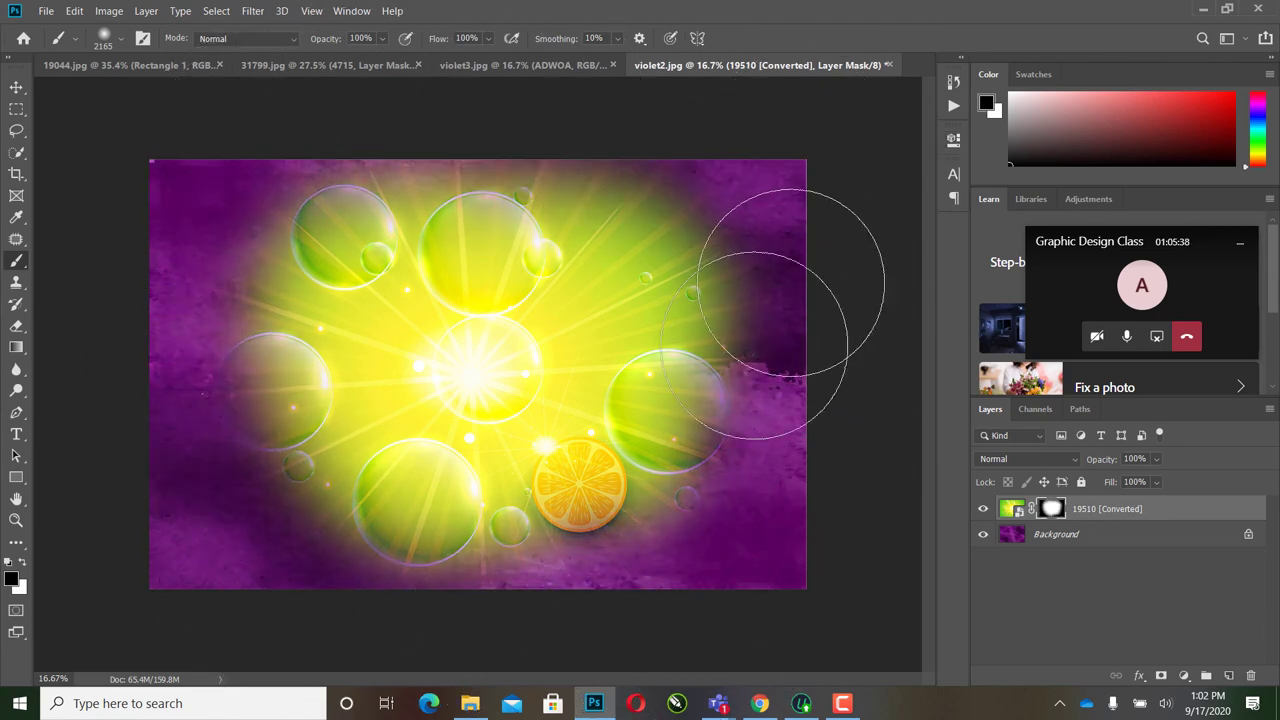
left_click_drag(663, 120, 680, 120)
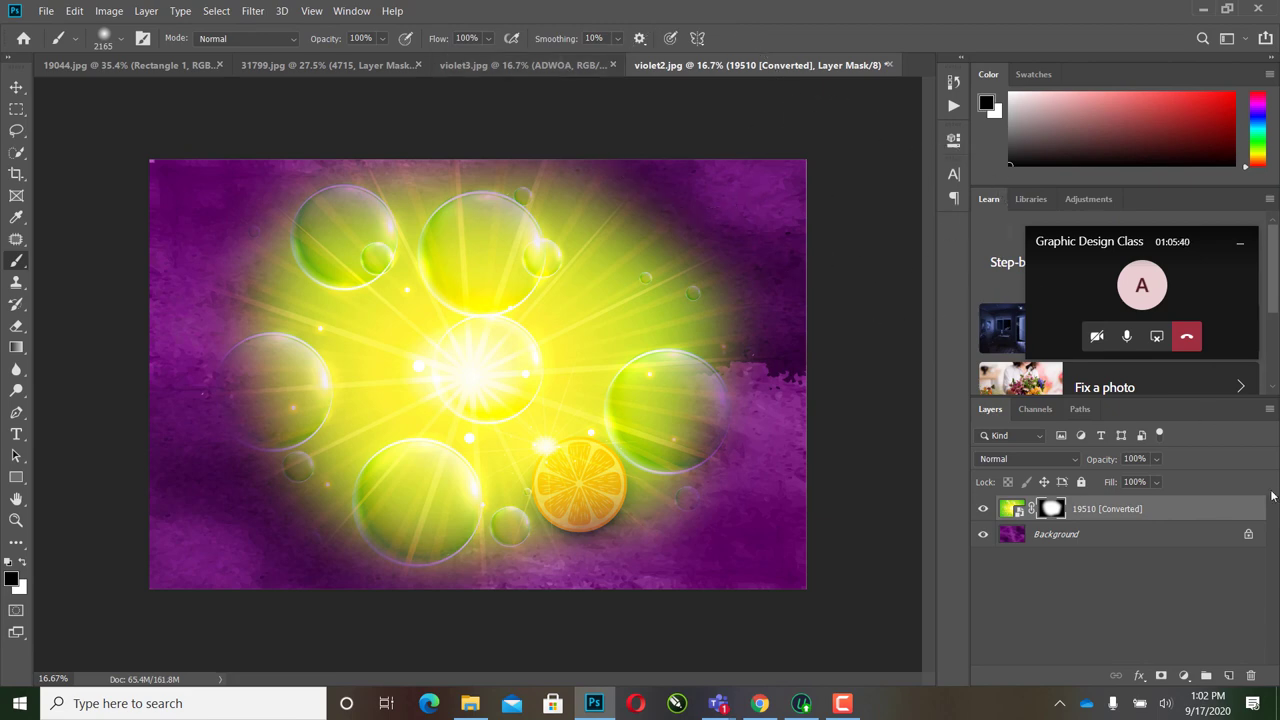
key("Delete")
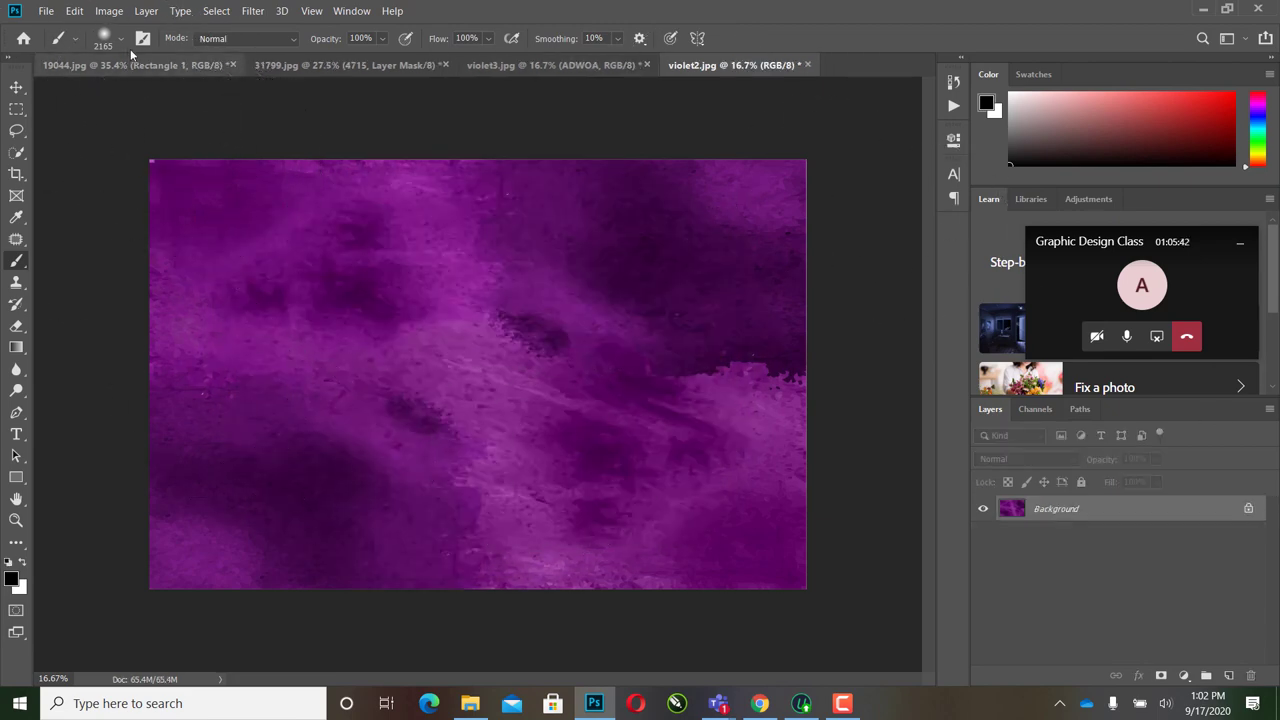
Step: Open SOAP.psd from the recently used files
left_click(46, 11)
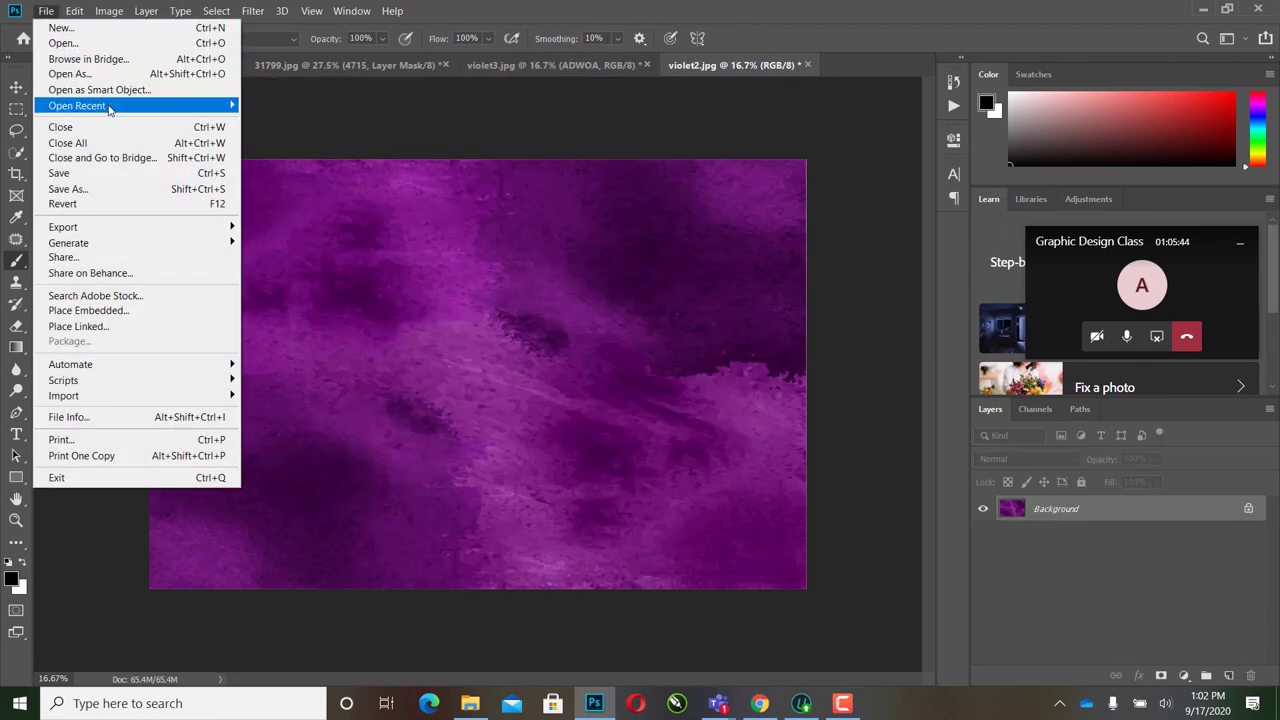
mouse_move(110, 108)
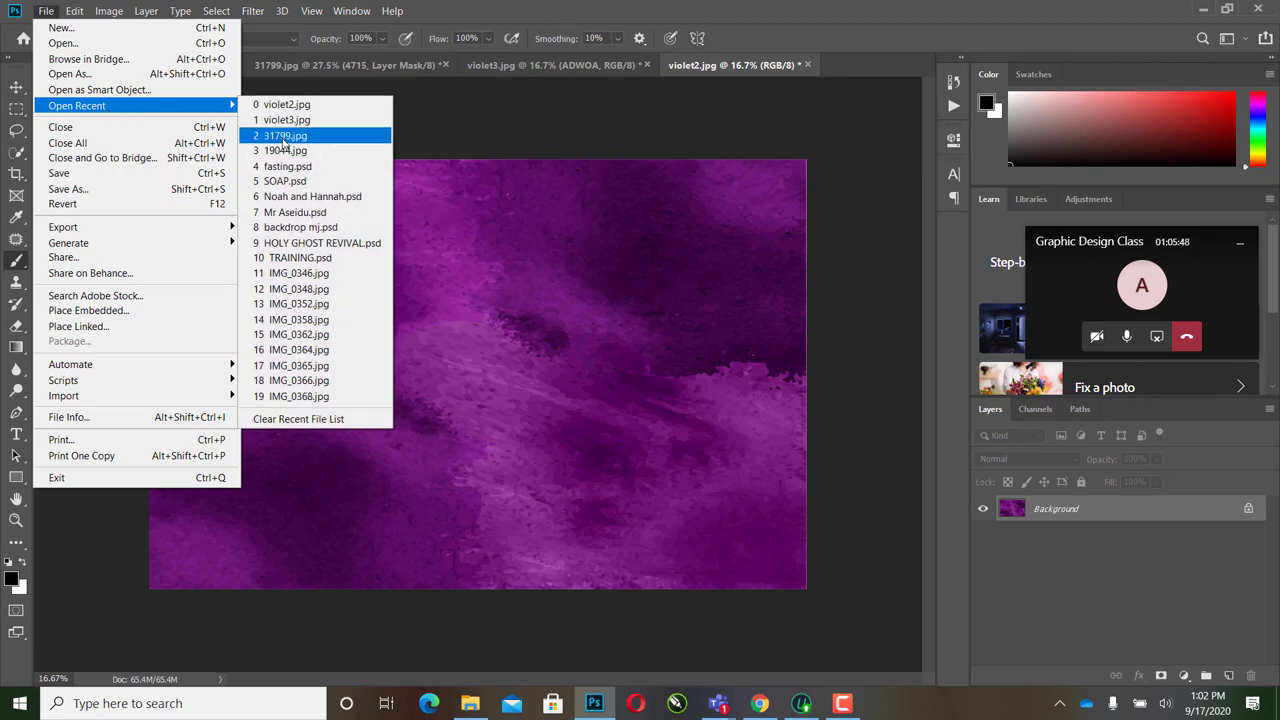
left_click(457, 290)
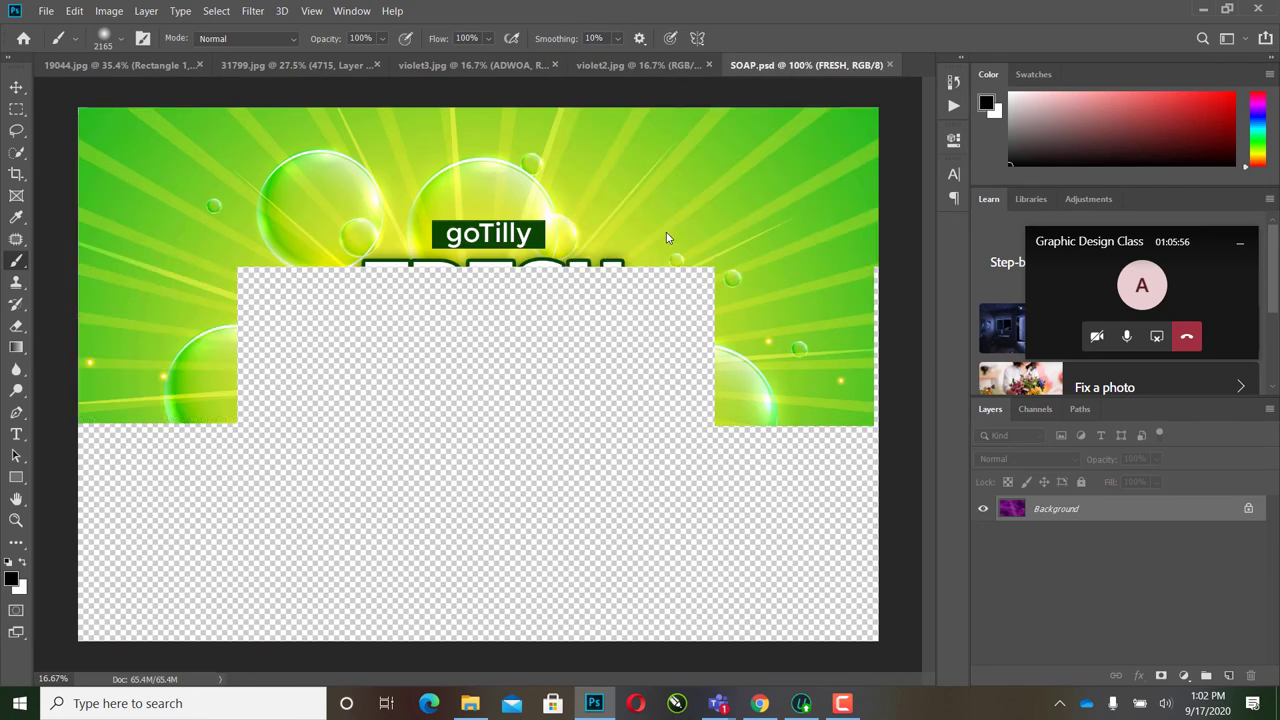
Step: Examine the soap label design up close, from the title text down to the plates and cooking pots, and return to the whole artwork
left_click(16, 520)
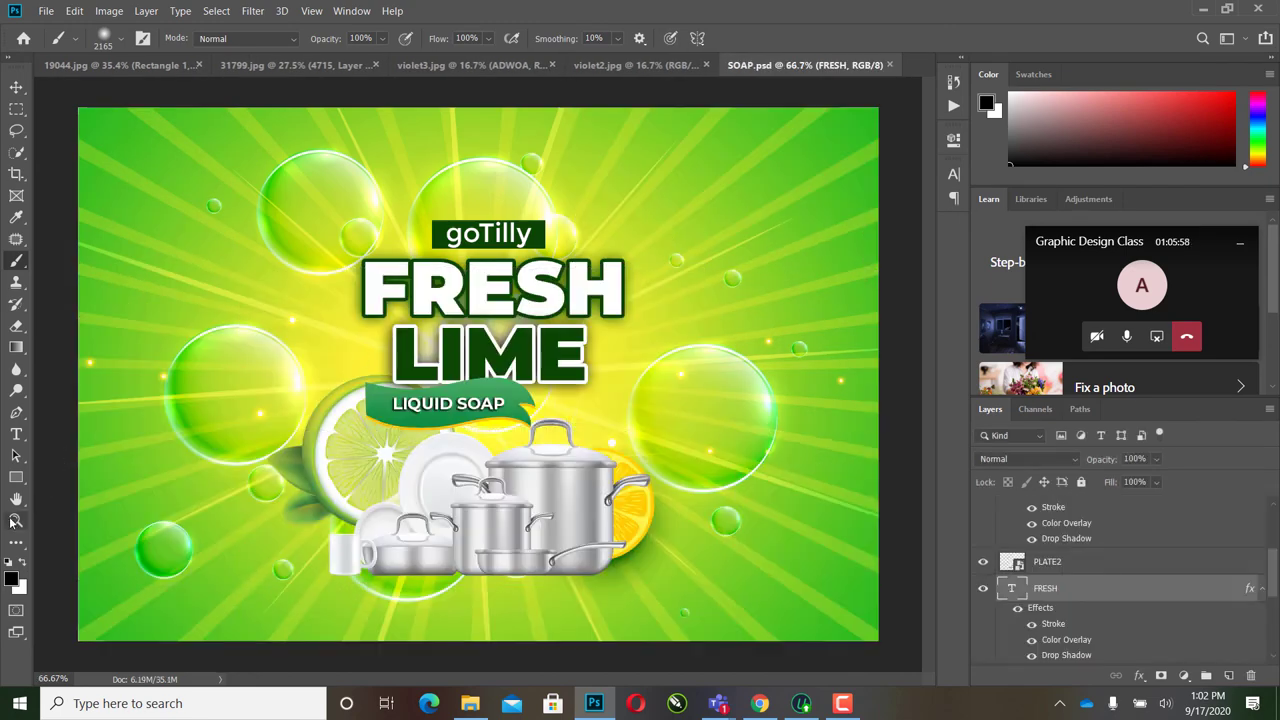
left_click_drag(458, 268, 490, 276)
scroll(520, 530, "down", 3)
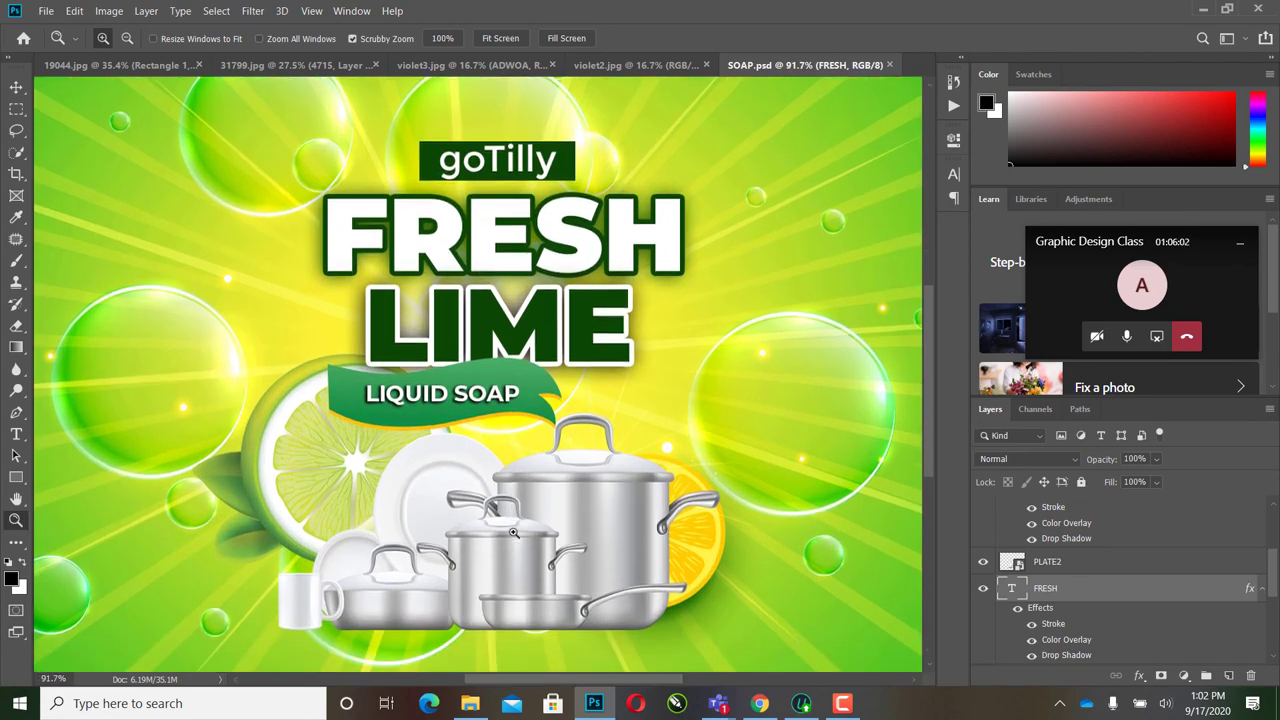
scroll(503, 535, "up", 5)
scroll(503, 535, "down", 1)
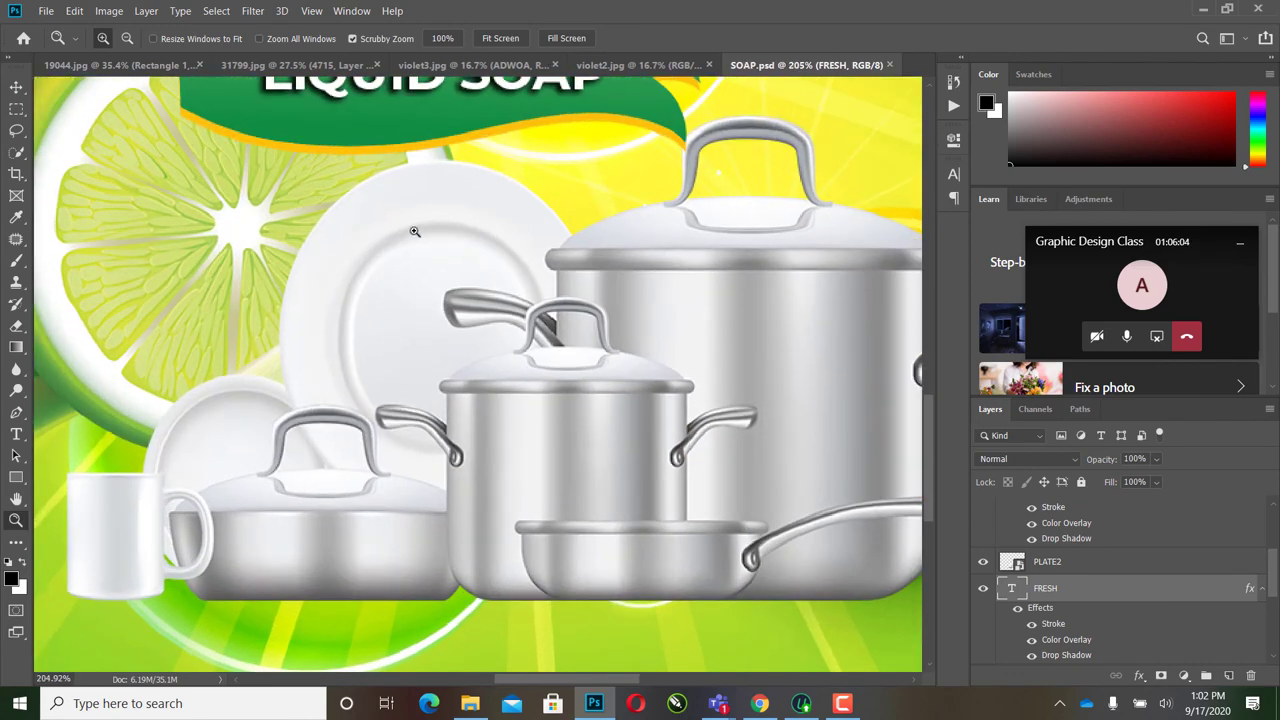
scroll(510, 520, "down", 5)
scroll(522, 498, "up", 5)
scroll(522, 498, "down", 5)
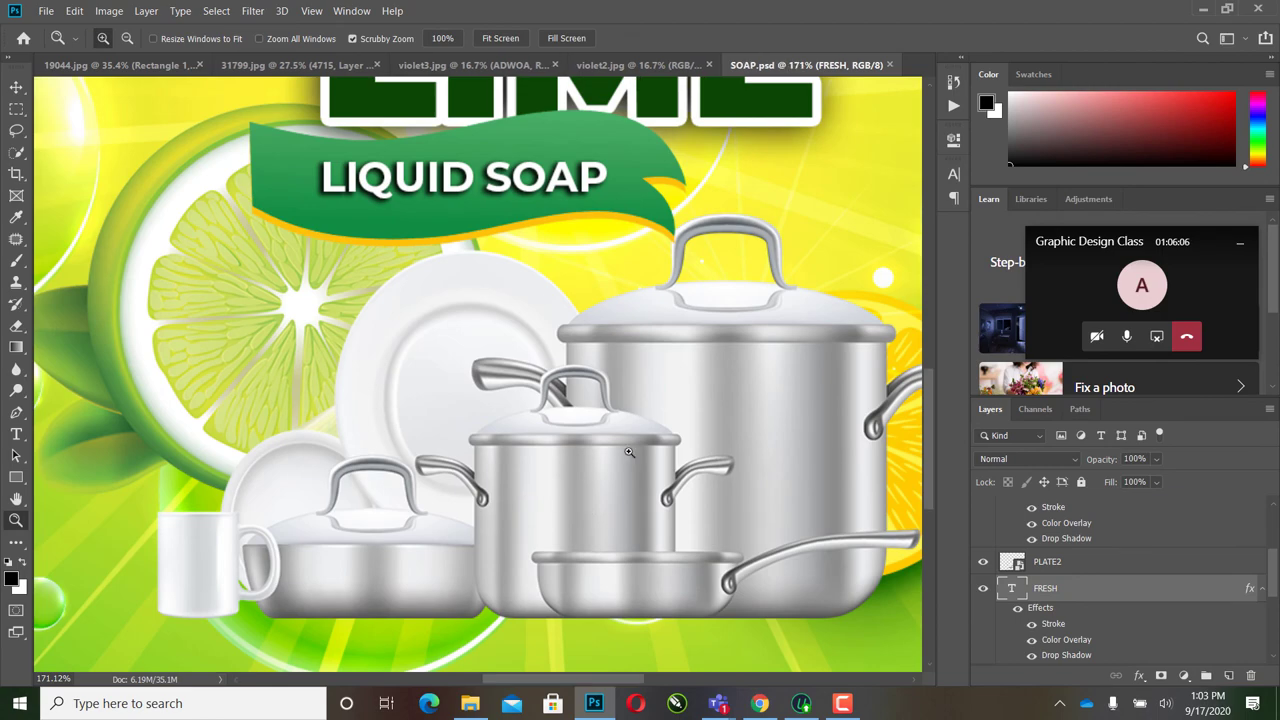
scroll(421, 433, "up", 4)
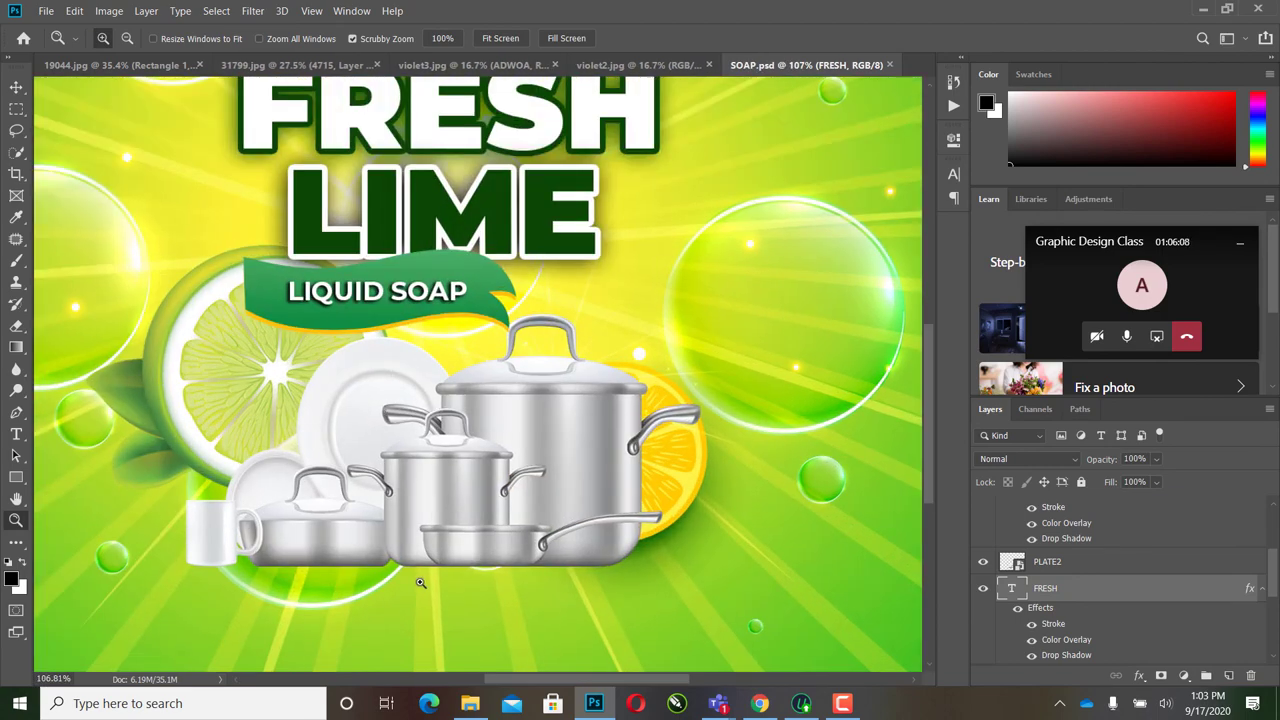
scroll(396, 581, "down", 4)
scroll(490, 405, "up", 4)
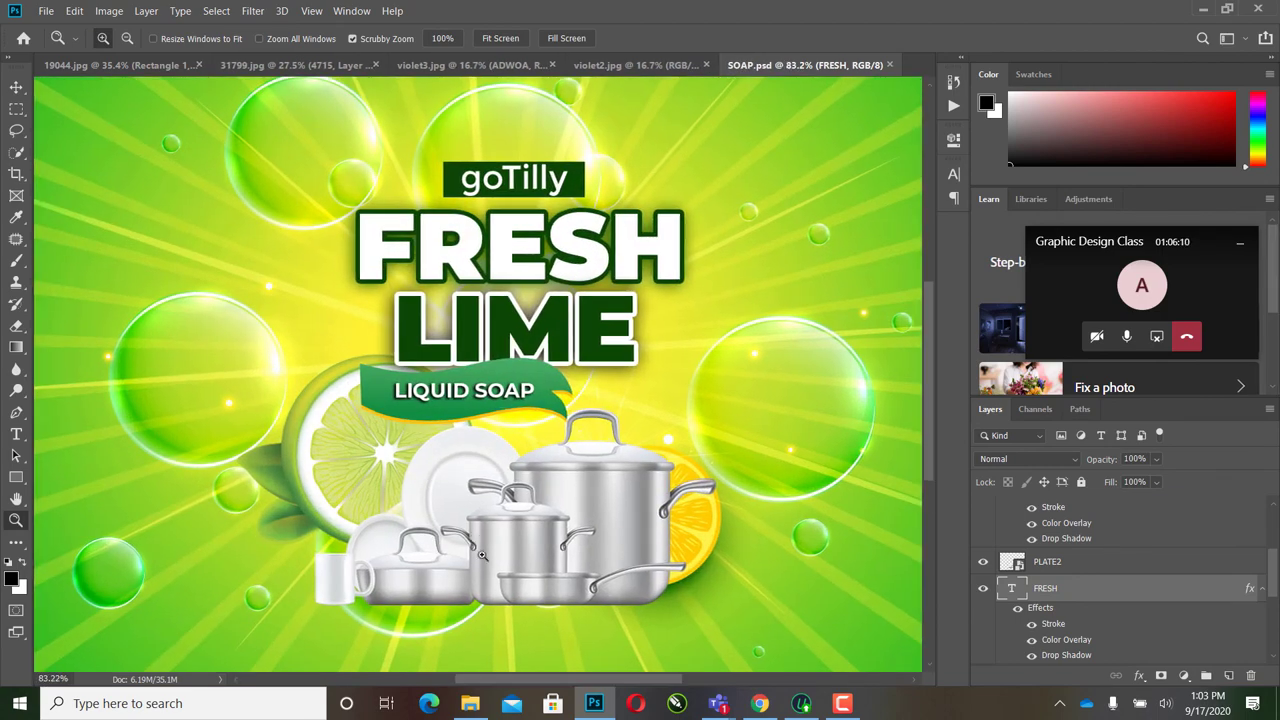
scroll(416, 521, "down", 4)
scroll(380, 434, "up", 3)
scroll(380, 434, "down", 1)
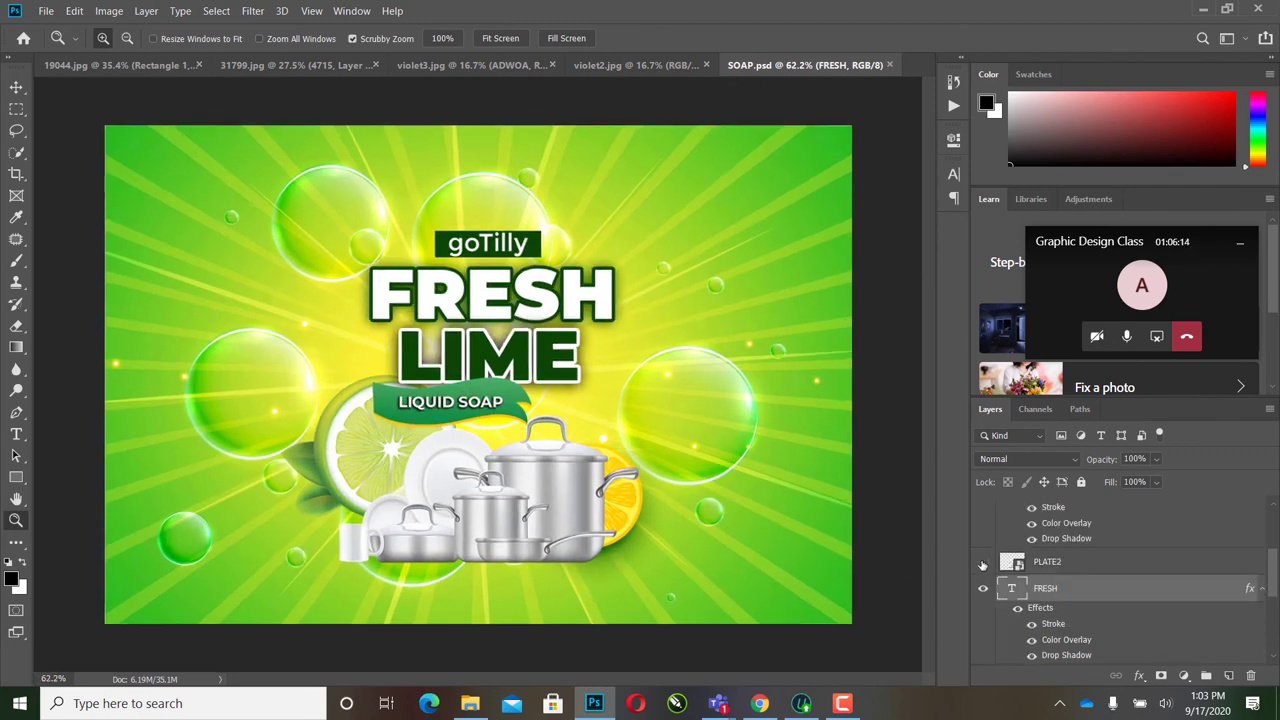
Step: Toggle the visibility of the PLATE2 layer to compare the design with and without the cookware, leaving it hidden
left_click(983, 562)
left_click(983, 562)
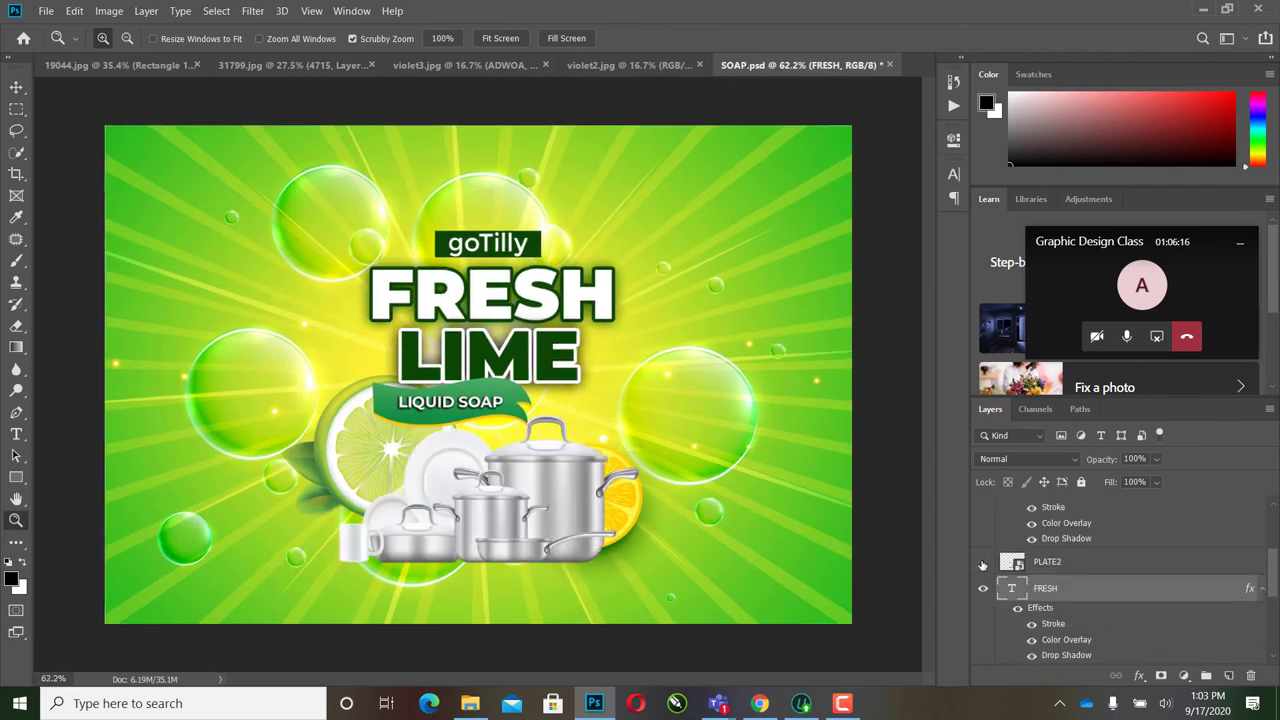
left_click(983, 563)
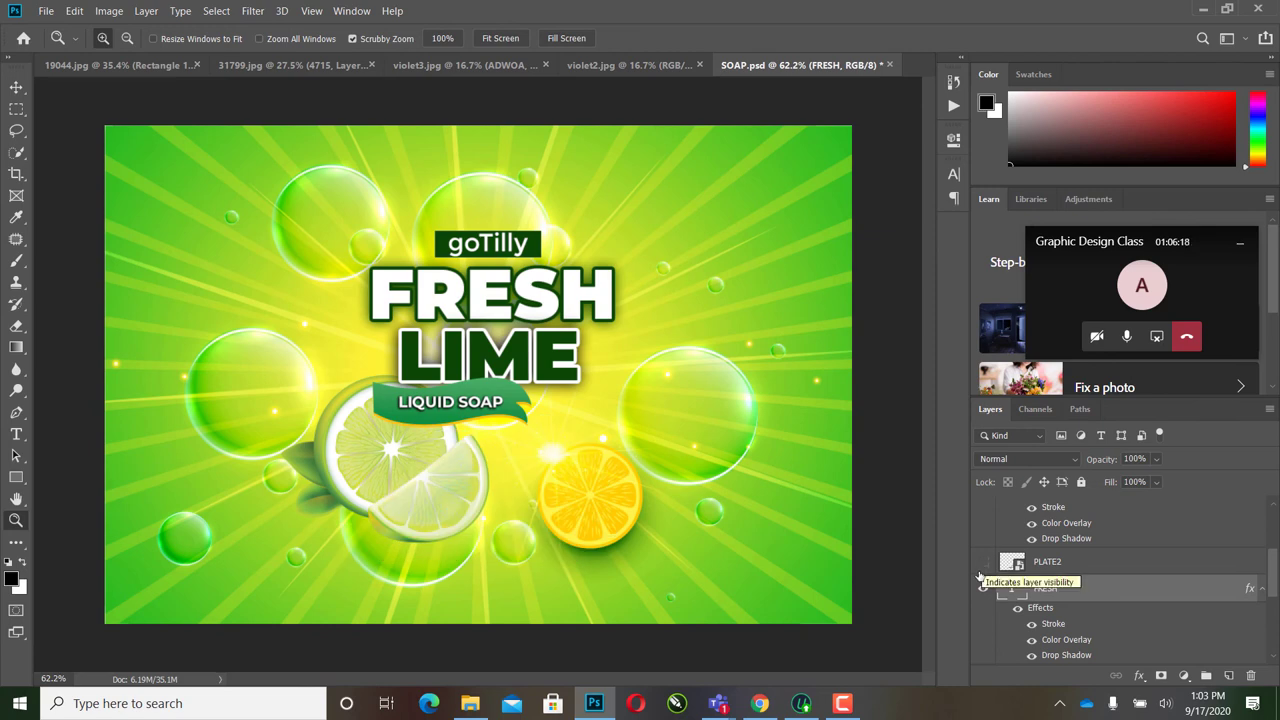
Step: Switch the green ribbon layer 23 and the LIQUID SOAP text layer off and on to show what each contributes
scroll(1050, 583, "up", 3)
left_click(984, 585)
left_click(984, 585)
left_click(984, 585)
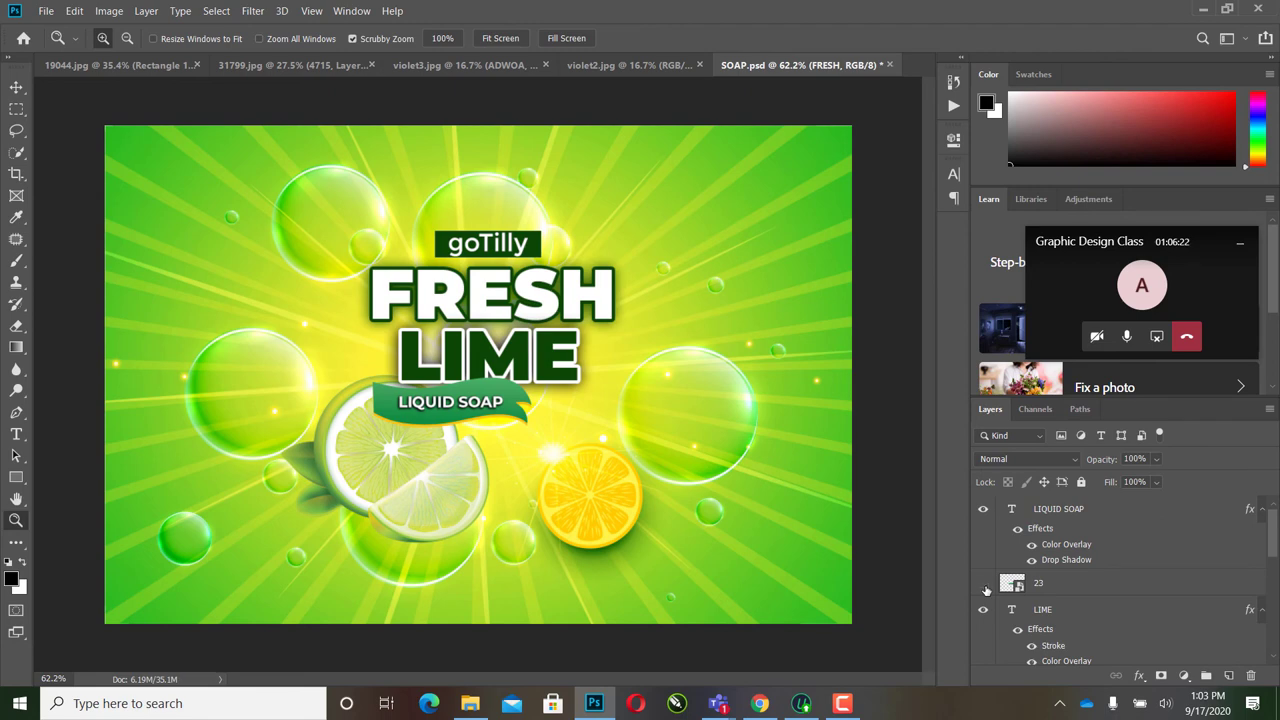
left_click(984, 585)
left_click(984, 509)
left_click(984, 509)
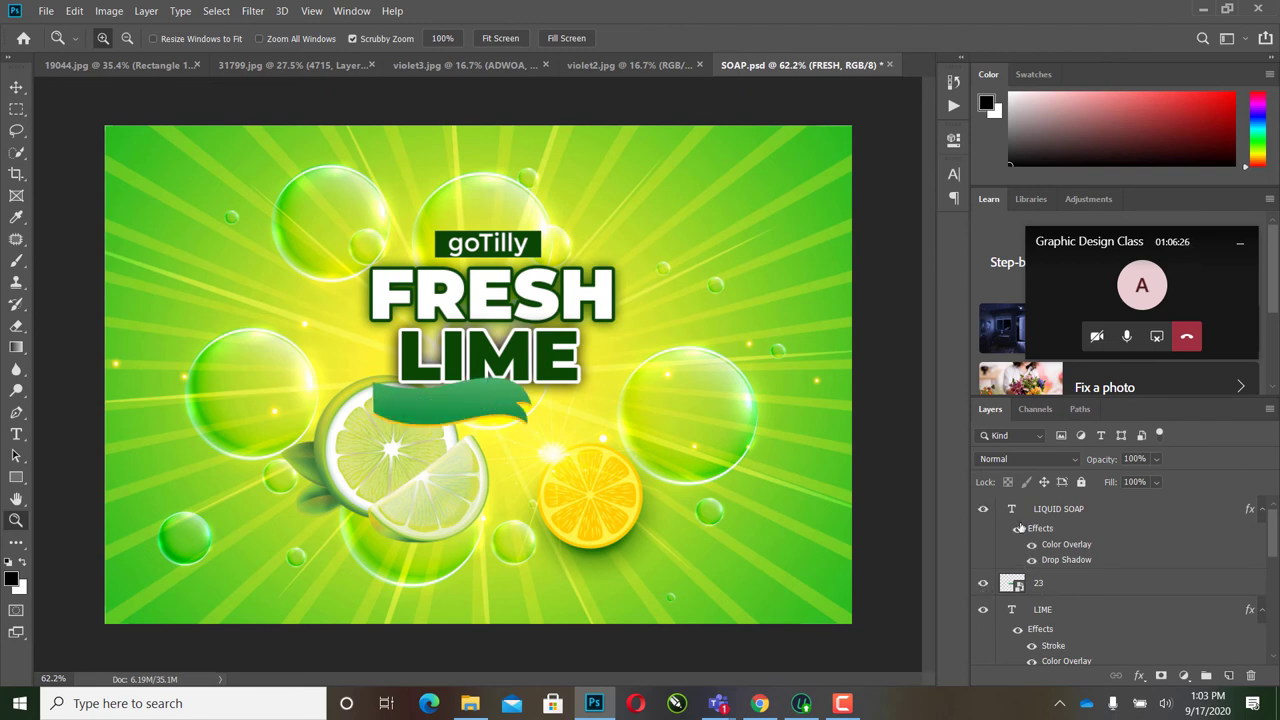
Step: Switch the Rectangle 1, upper Untitled-2 and 10 [Converted] layers on and off to compare their effect, restoring each one's original visibility
scroll(1077, 590, "down", 5)
left_click(983, 571)
left_click(983, 571)
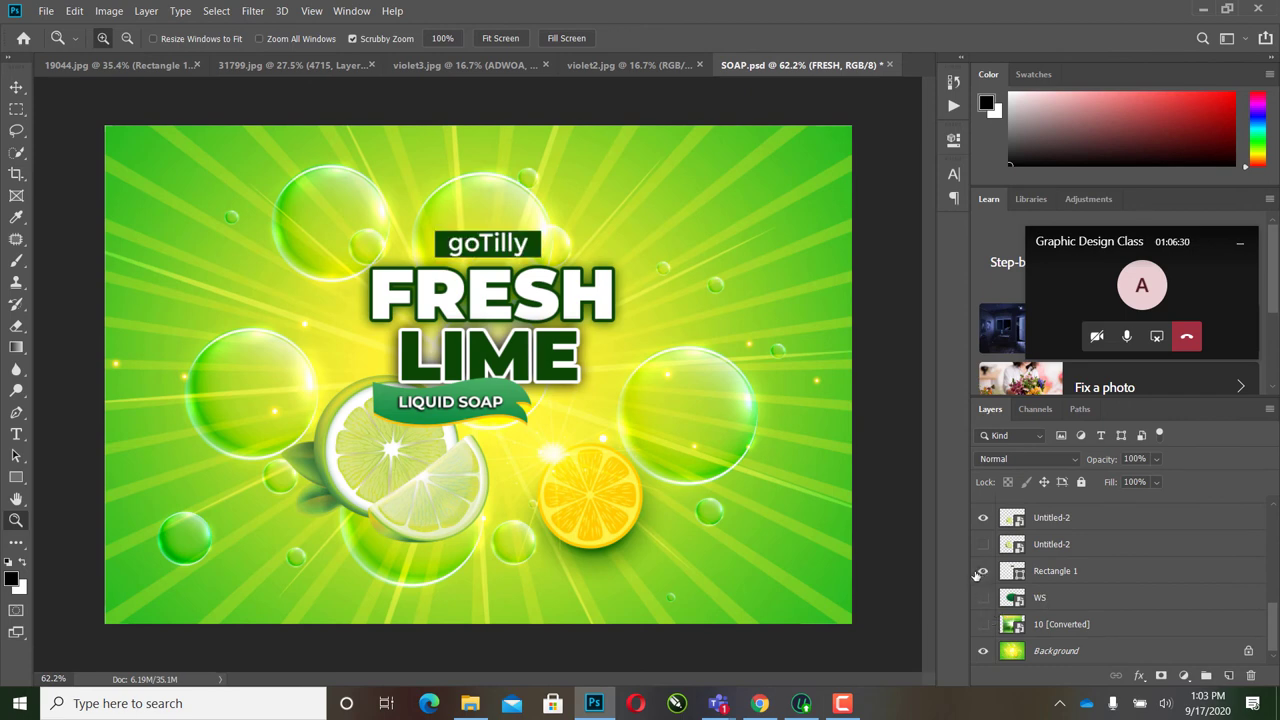
left_click(981, 518)
left_click(981, 518)
left_click(981, 518)
left_click(981, 518)
left_click(981, 518)
left_click(981, 518)
left_click(983, 625)
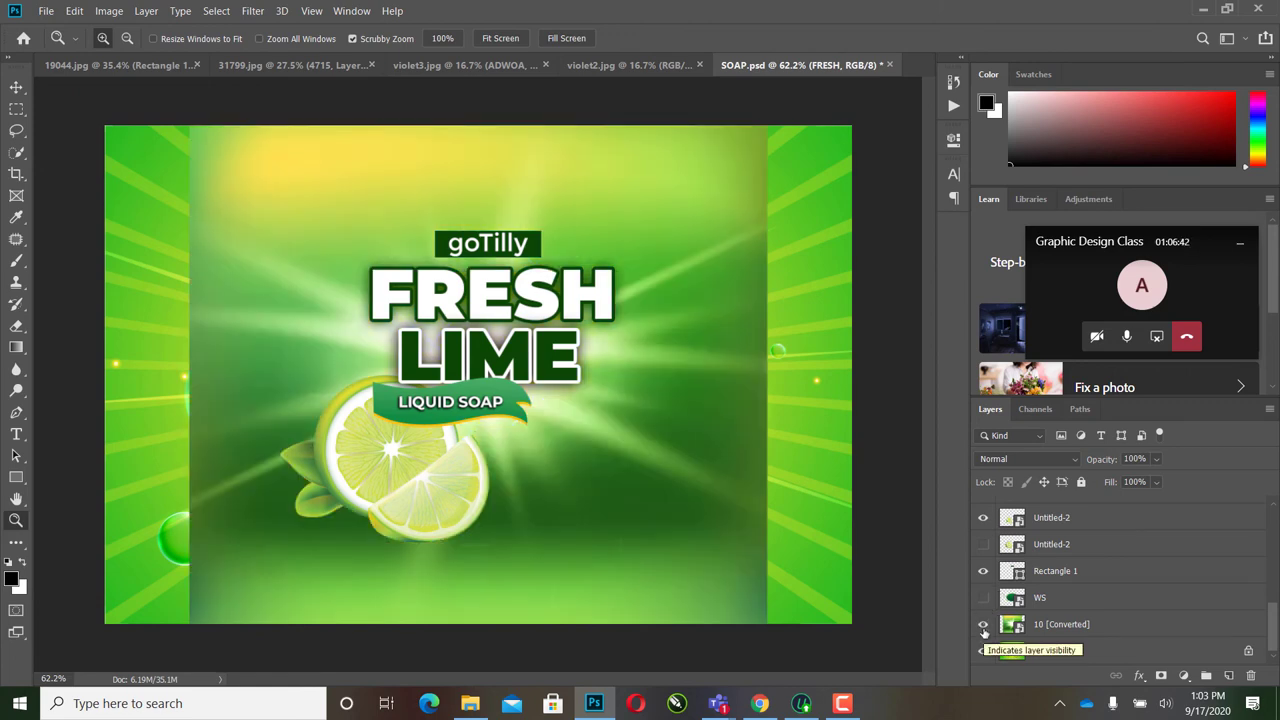
left_click(983, 626)
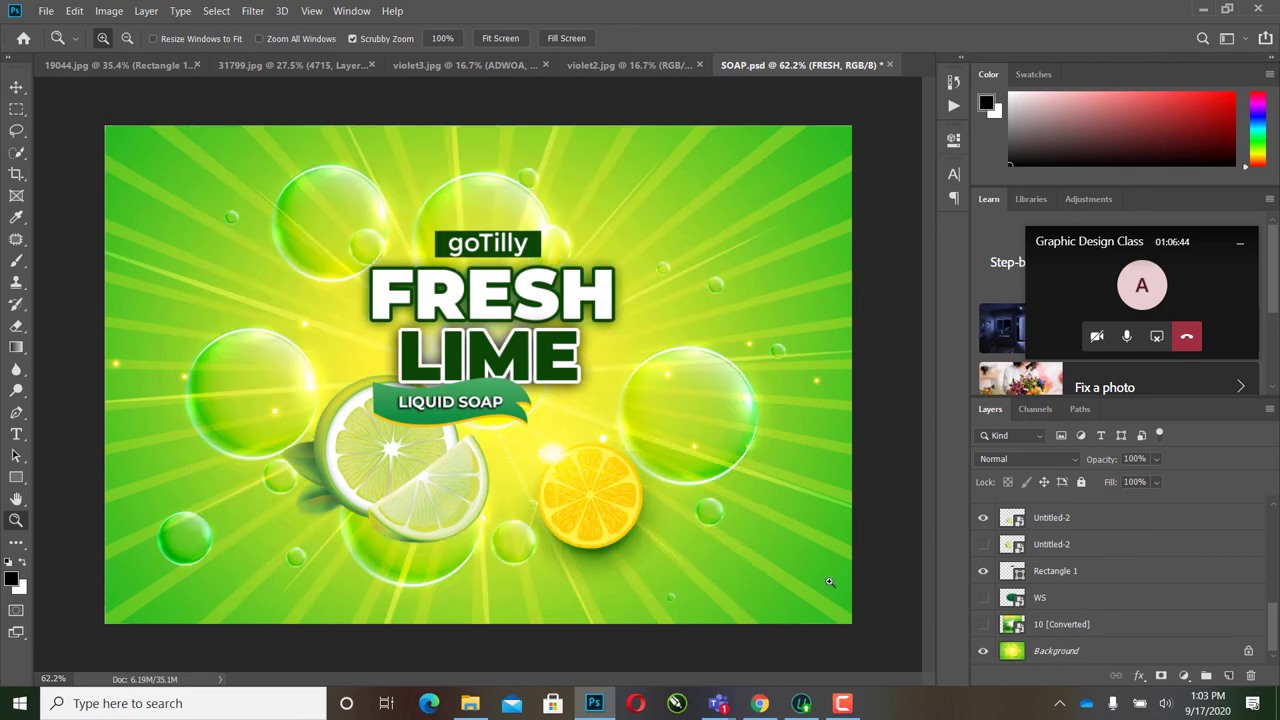
Step: Toggle the green ribbon layer 23 off and on again, and turn the PLATE2 cookware layer back on
scroll(1047, 615, "up", 6)
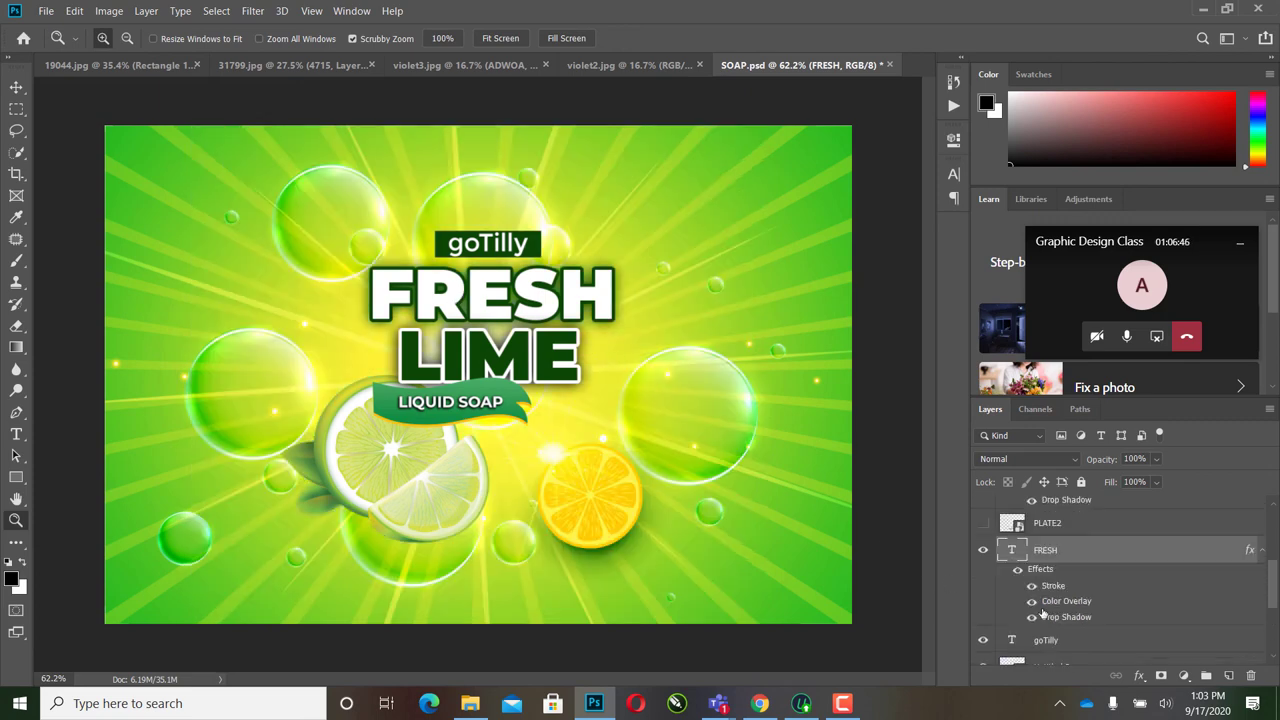
scroll(1047, 615, "up", 1)
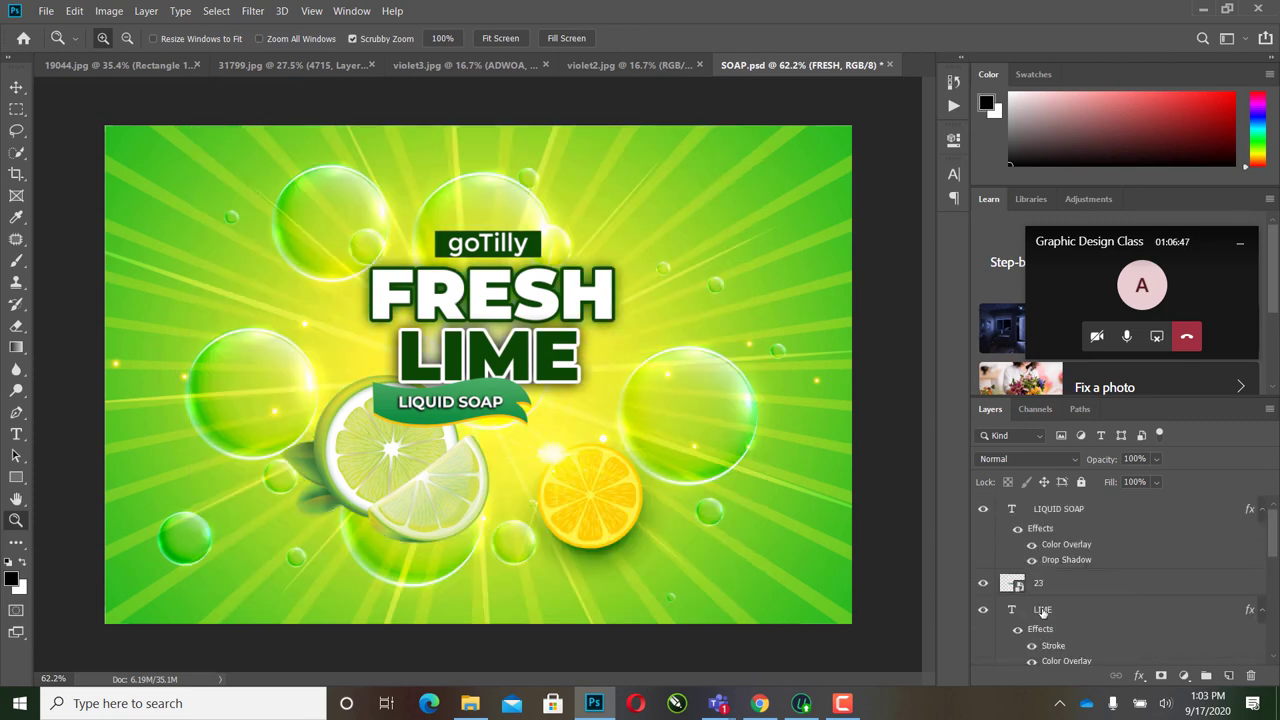
left_click(983, 588)
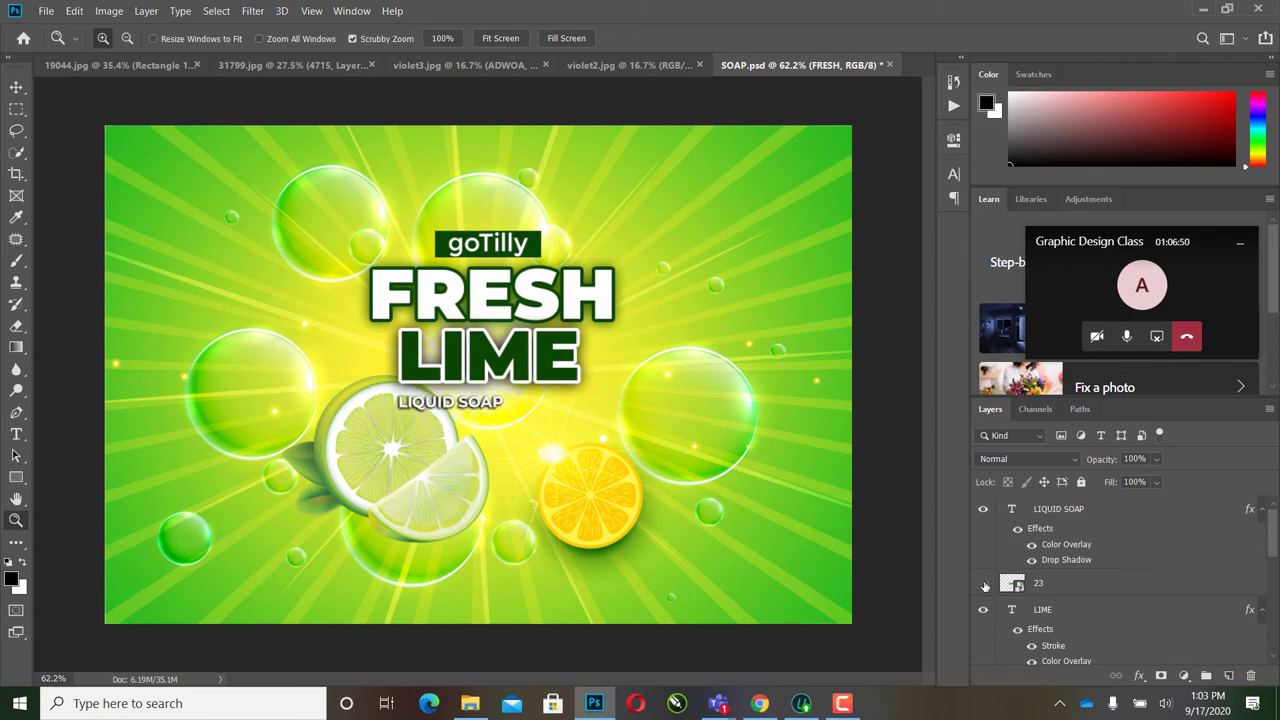
left_click(983, 588)
scroll(1010, 588, "down", 5)
left_click(985, 552)
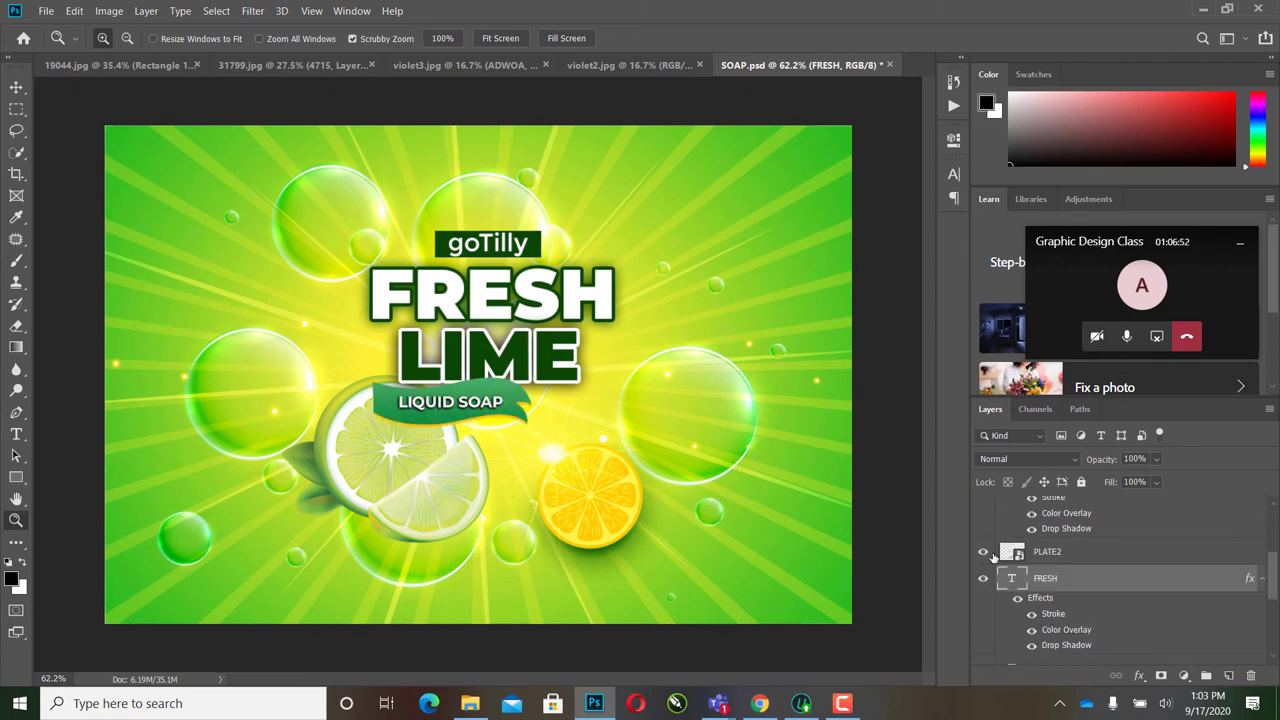
left_click(985, 552)
left_click(985, 552)
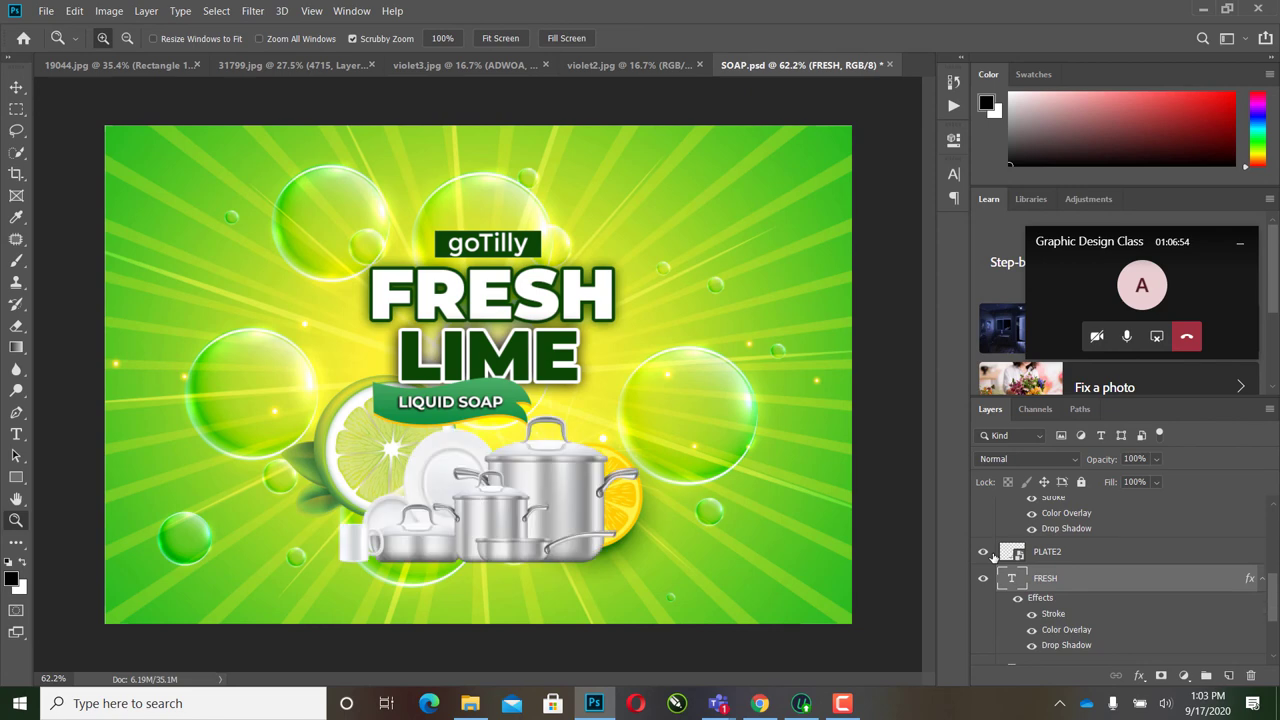
Step: Examine the FRESH LIME title up close and select the LIME text layer
scroll(1005, 550, "down", 3)
left_click_drag(445, 320, 520, 322)
scroll(1088, 640, "down", 1)
scroll(1062, 605, "up", 5)
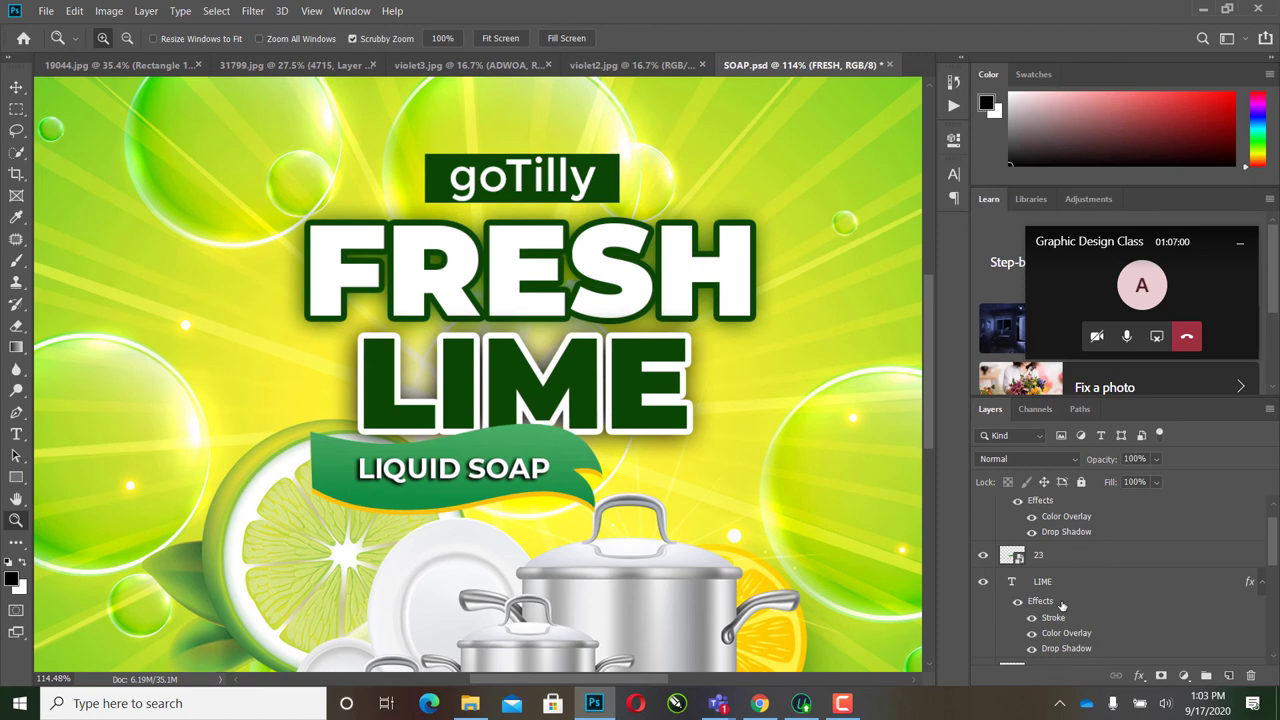
left_click(1060, 592)
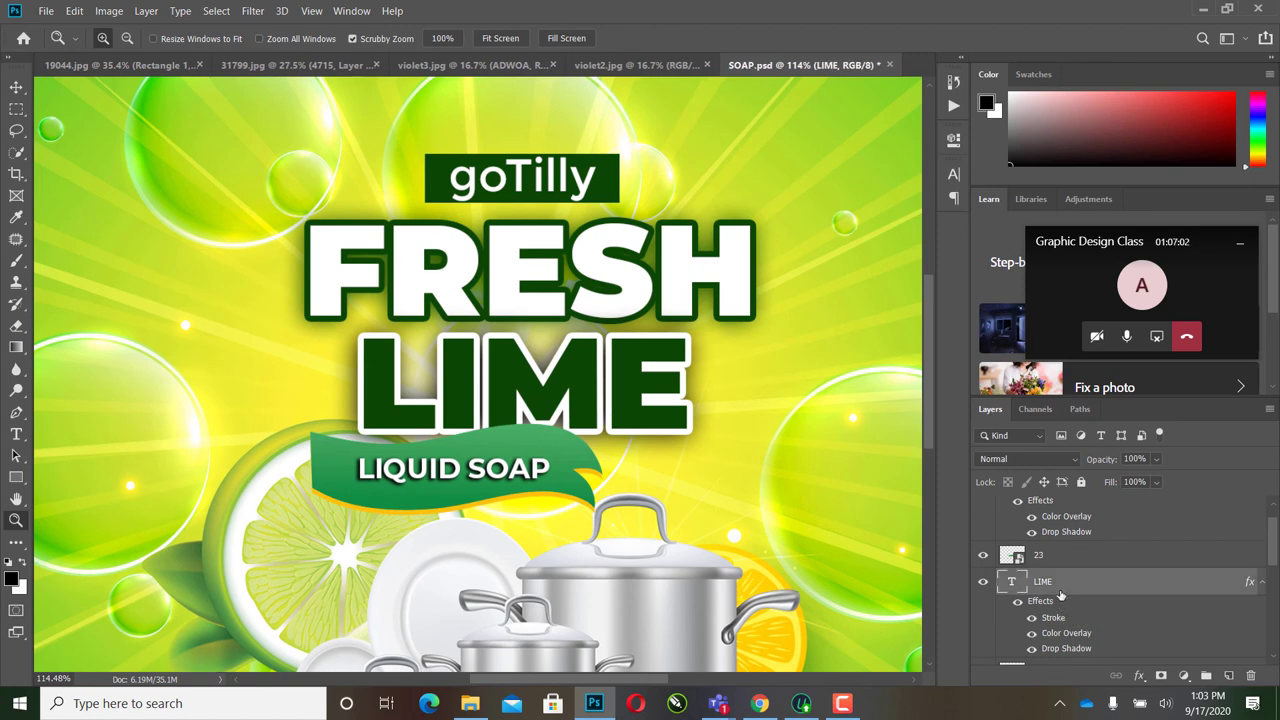
Step: Review which layer effects are enabled on the LIME text layer
left_click(1141, 677)
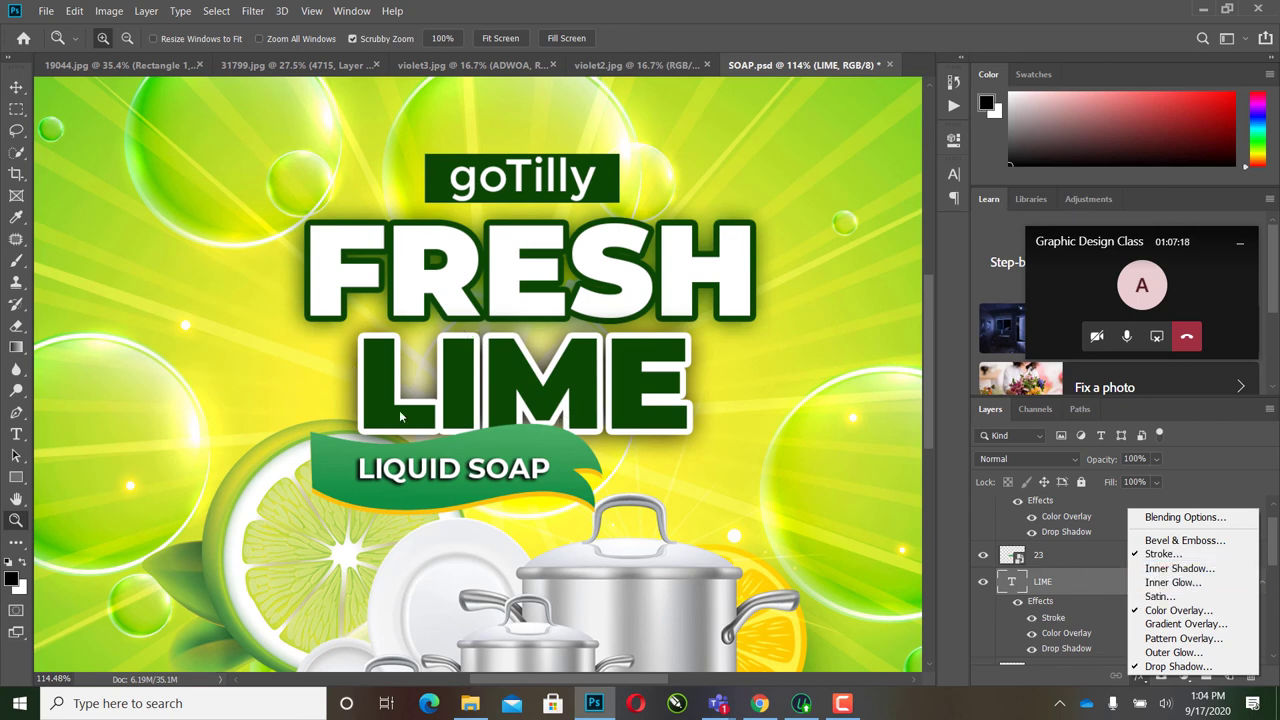
left_click(1058, 562)
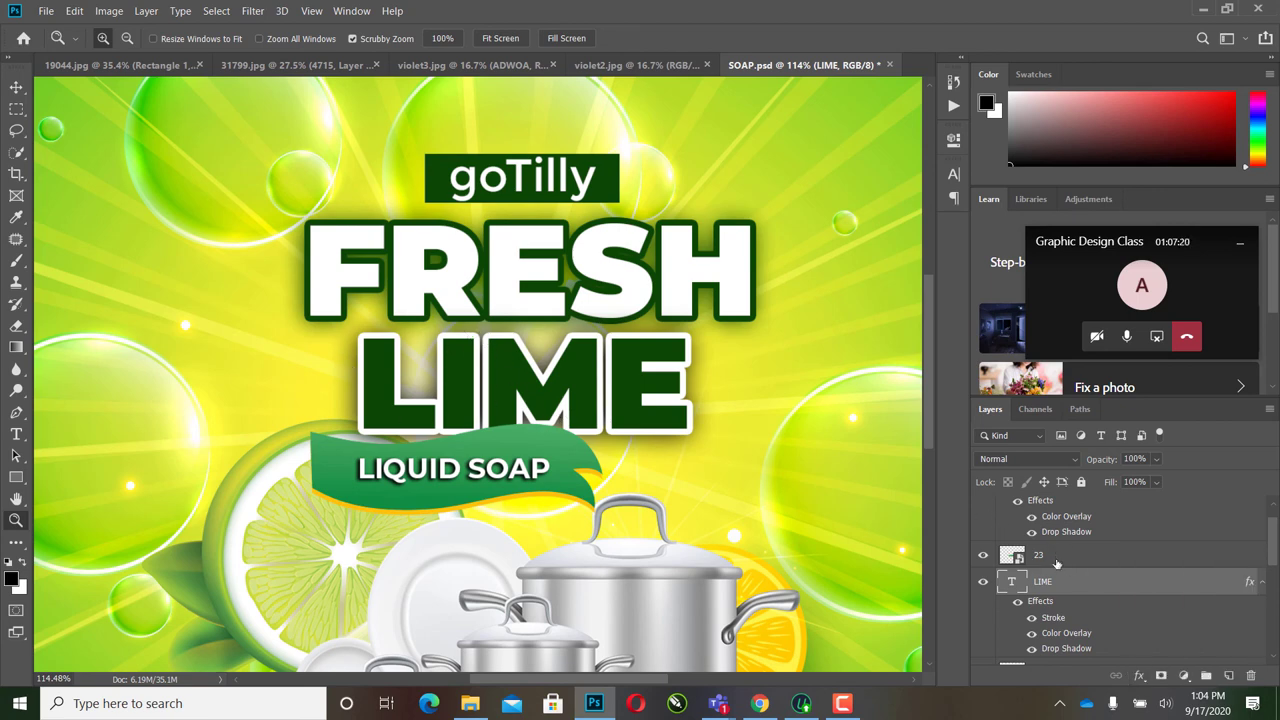
Step: Try a Chisel Hard Bevel & Emboss effect on the FRESH text, vary its depth, and switch the effect off again
scroll(1057, 563, "up", 1)
scroll(1058, 563, "down", 4)
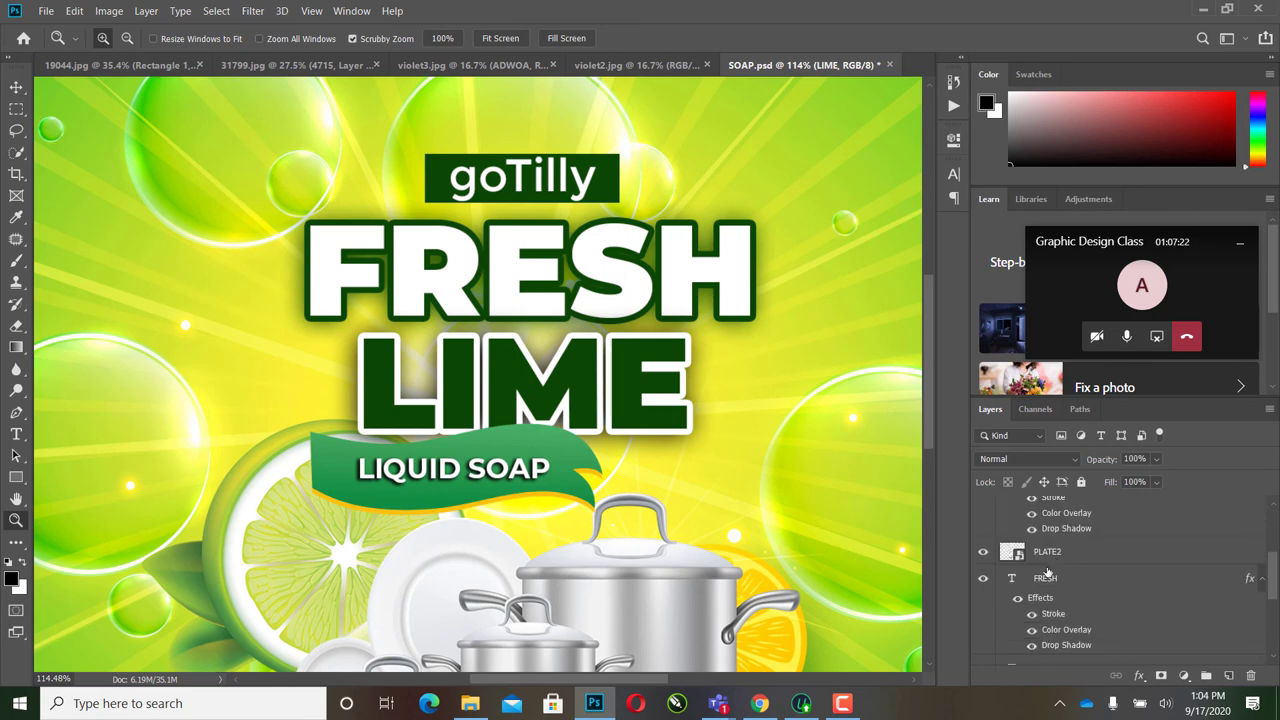
left_click(1050, 582)
left_click(1139, 676)
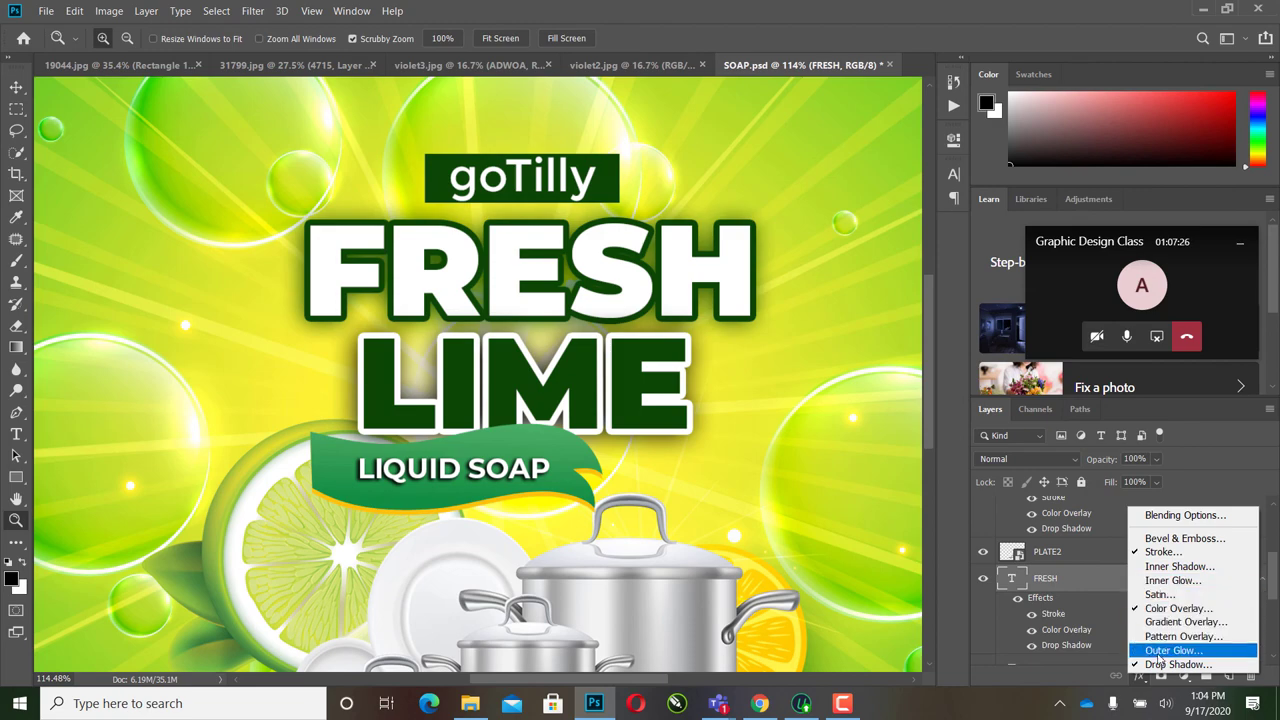
left_click(1183, 538)
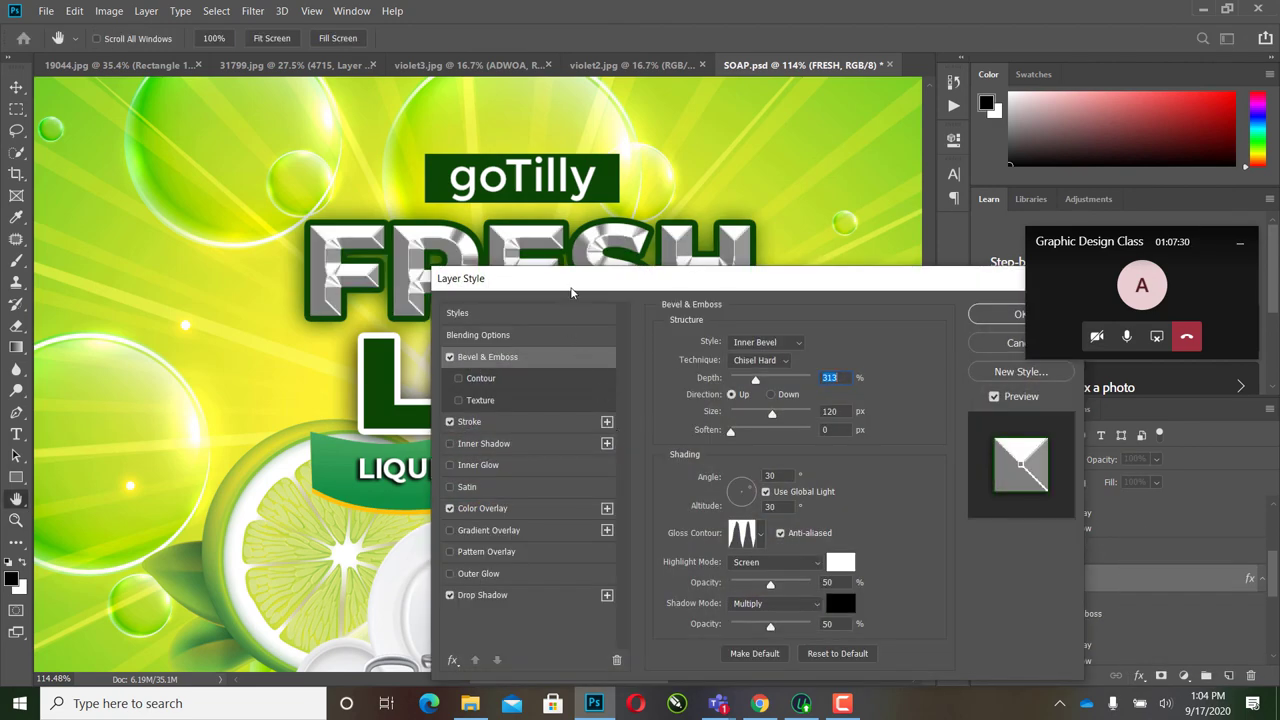
left_click_drag(560, 290, 766, 435)
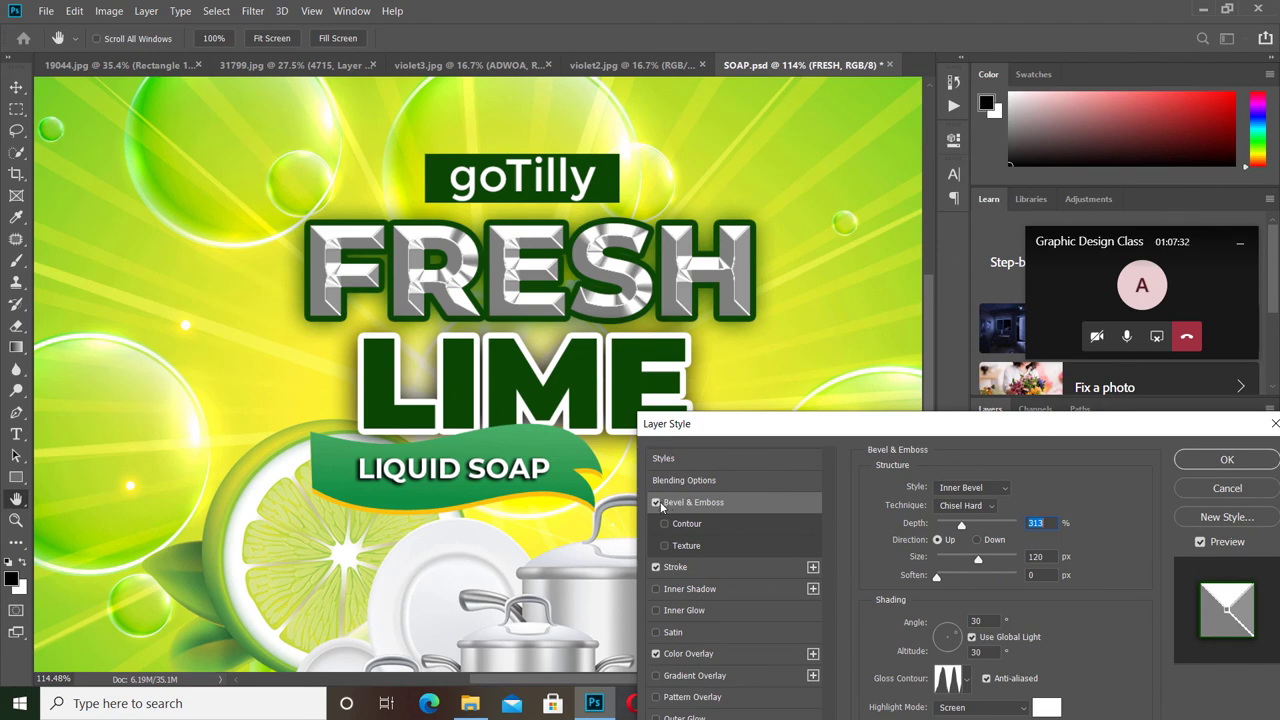
left_click_drag(961, 525, 997, 527)
left_click(962, 526)
left_click(656, 503)
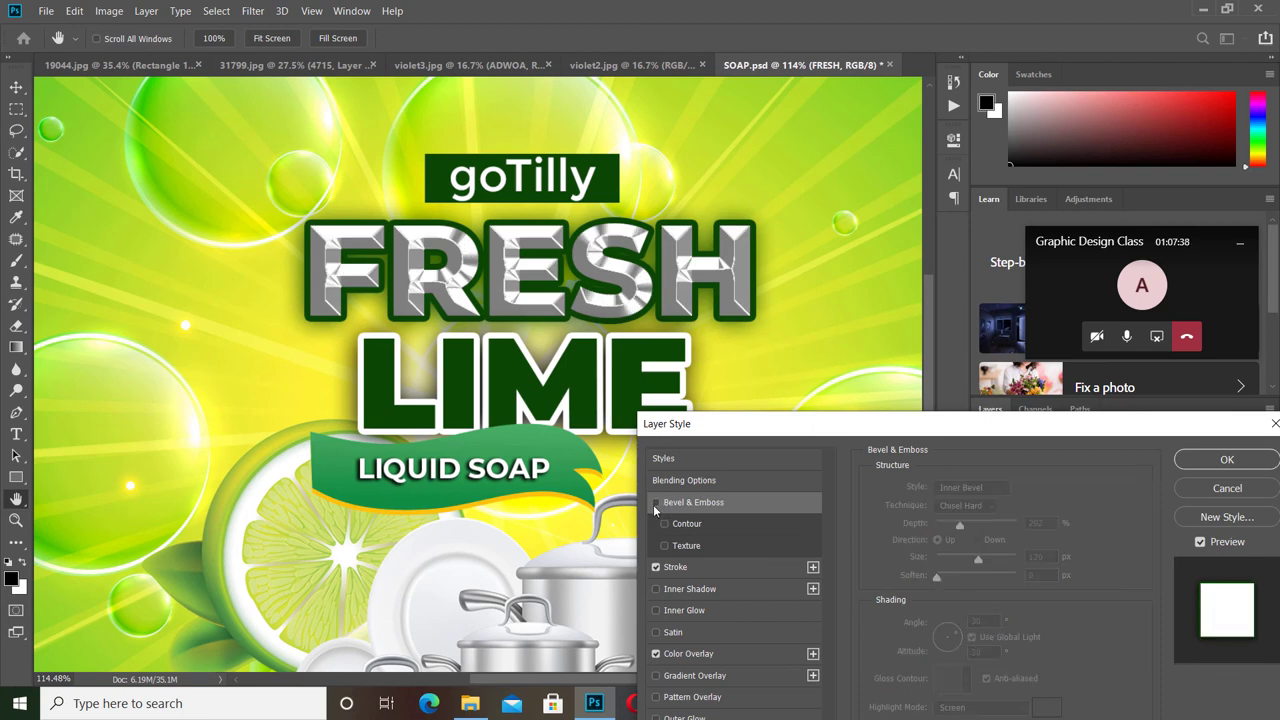
left_click(1227, 459)
Step: View the whole label, switch to the Microsoft Teams meeting window to check the class participants, and return to Photoshop
key("z")
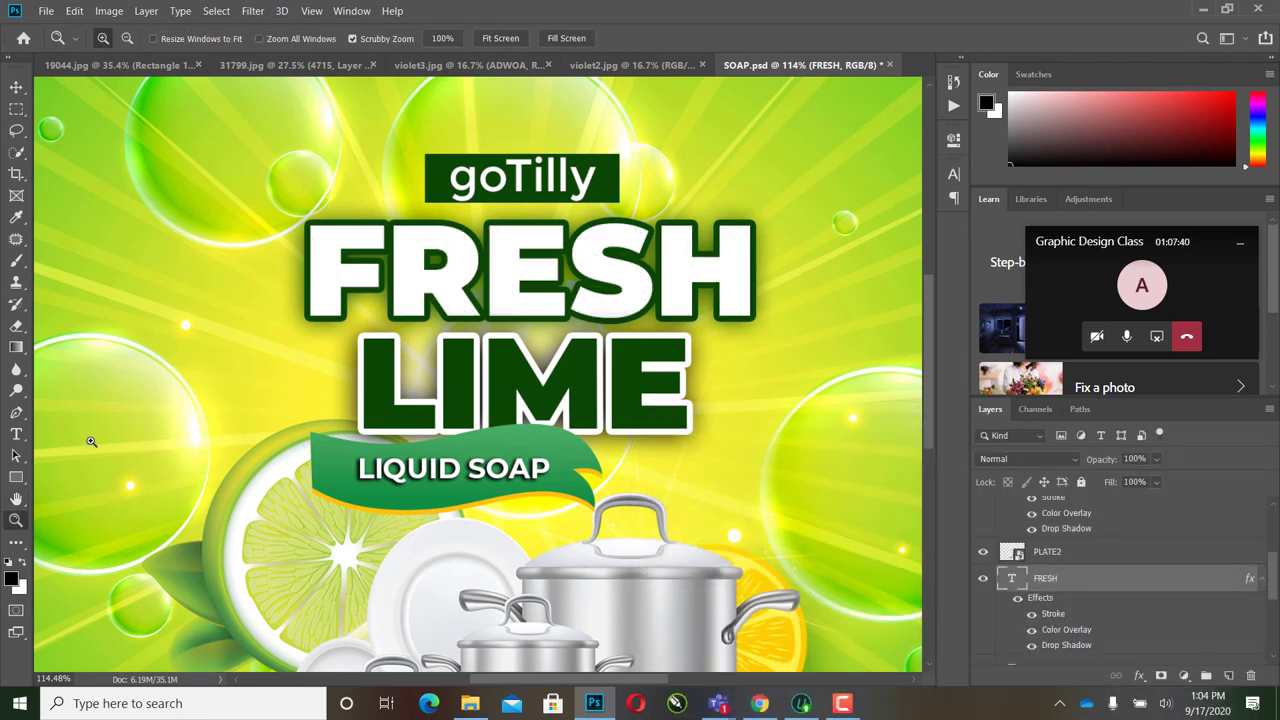
left_click(626, 304, "alt")
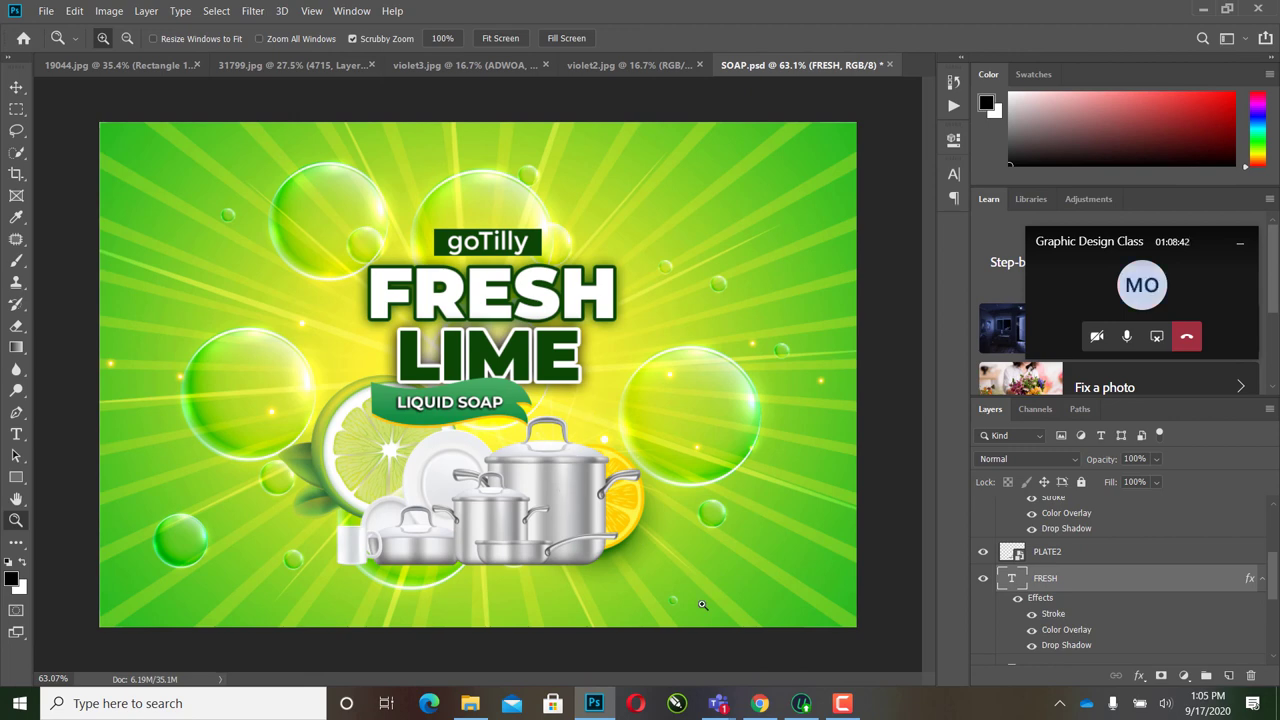
mouse_move(714, 703)
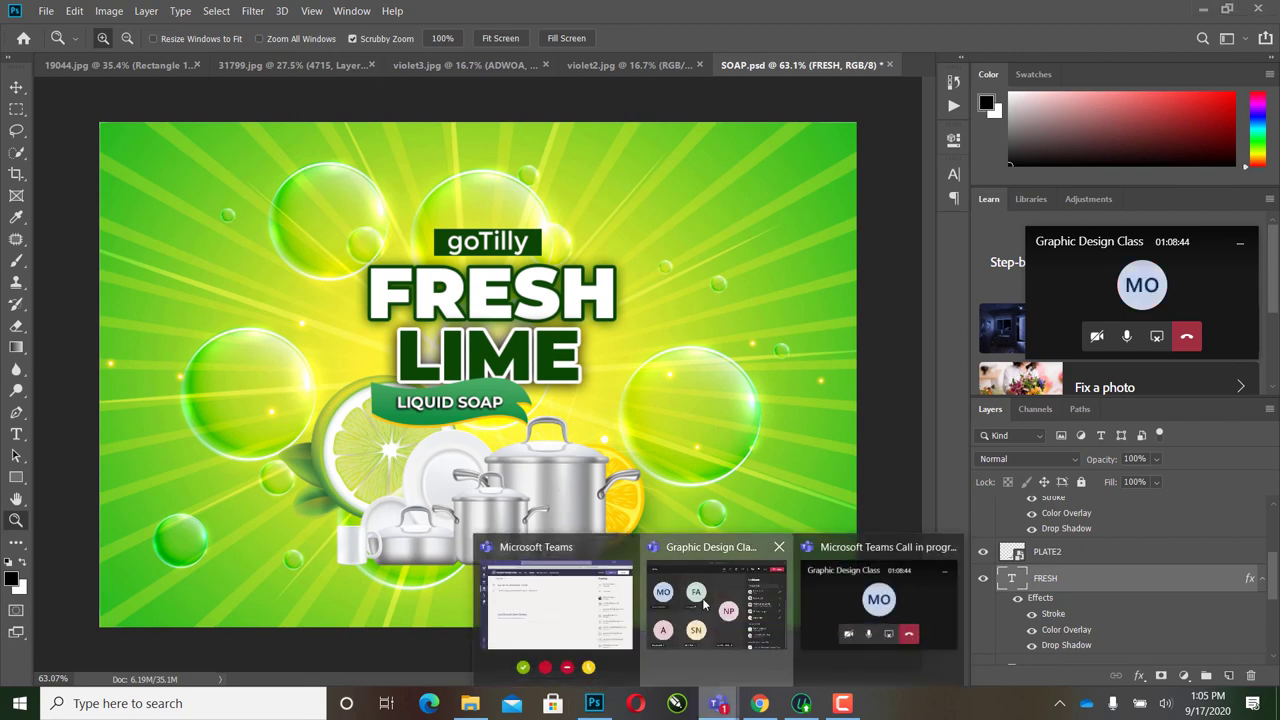
left_click(705, 624)
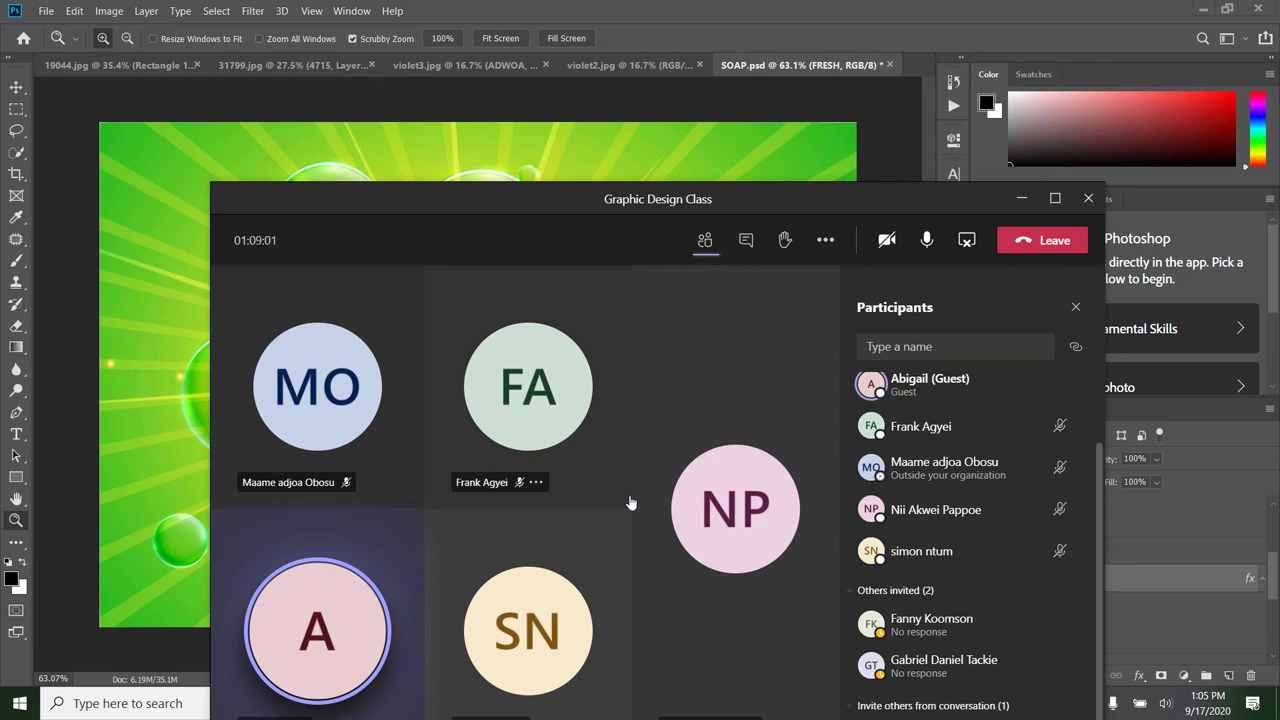
left_click(730, 27)
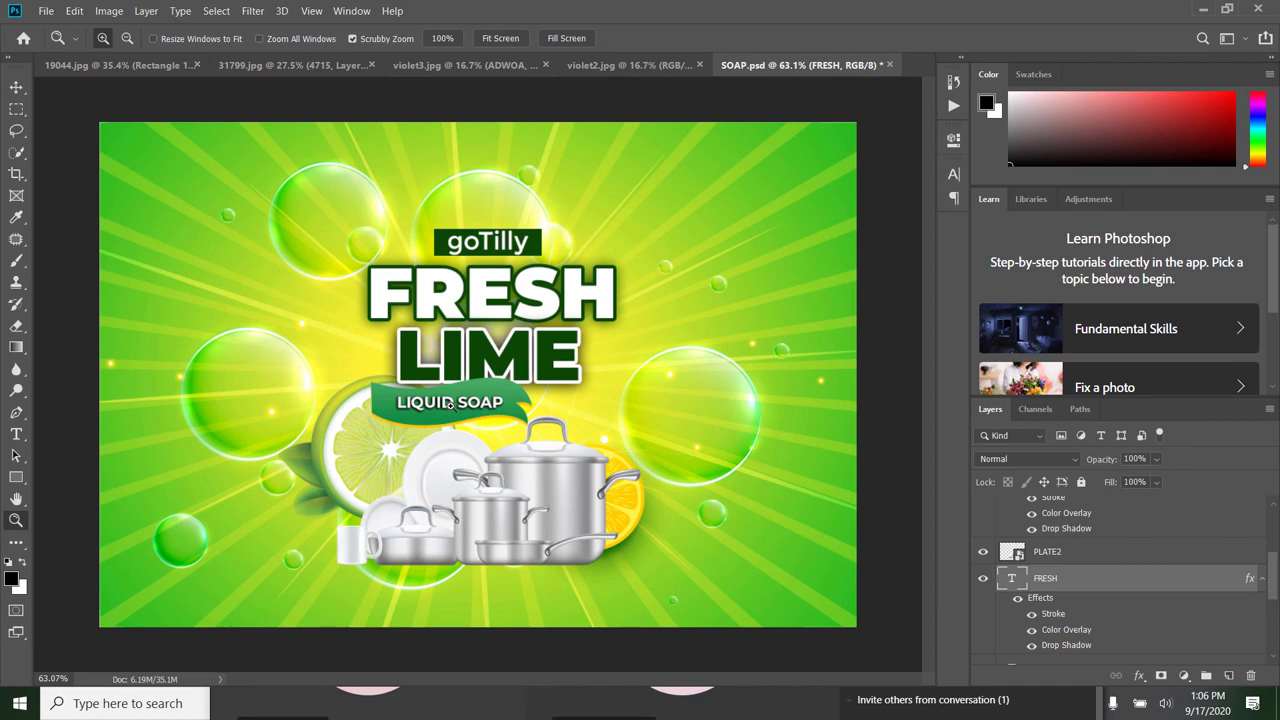
Step: Toggle the PLATE2 cookware layer to show what it contributes, leave it on, and examine the pots and plates up close
left_click(982, 553)
left_click(982, 553)
left_click(982, 553)
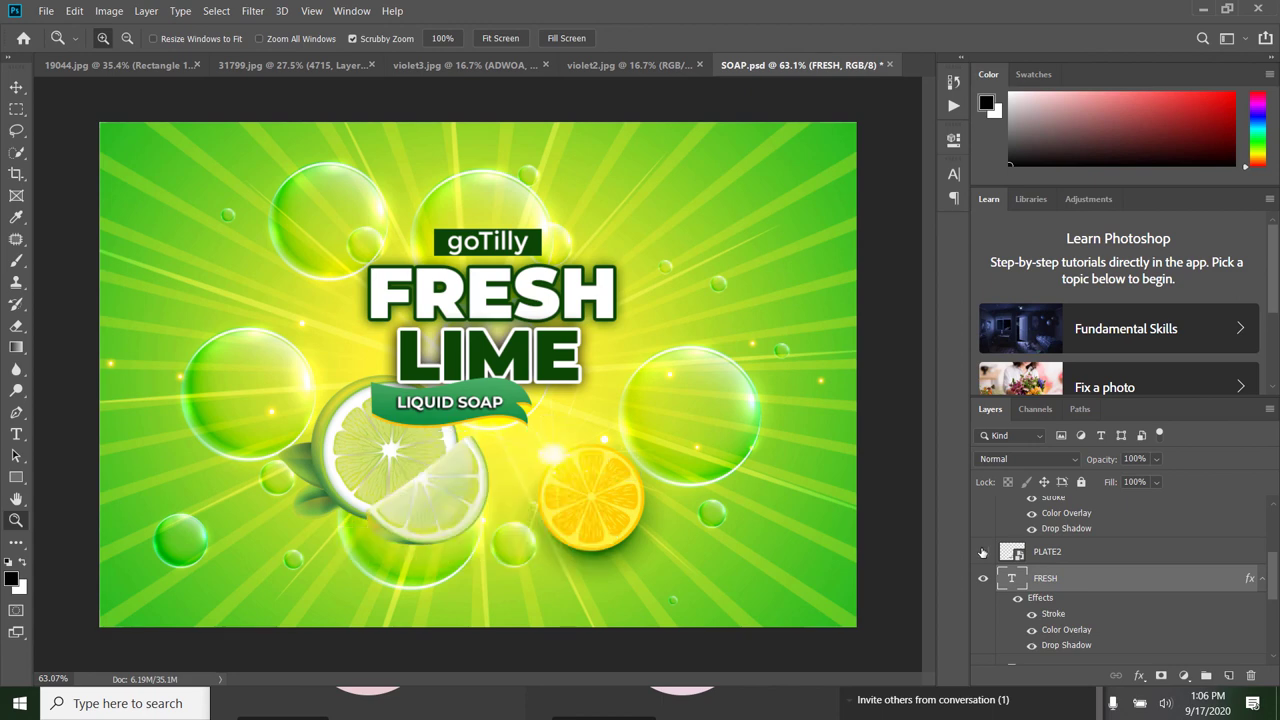
left_click(982, 553)
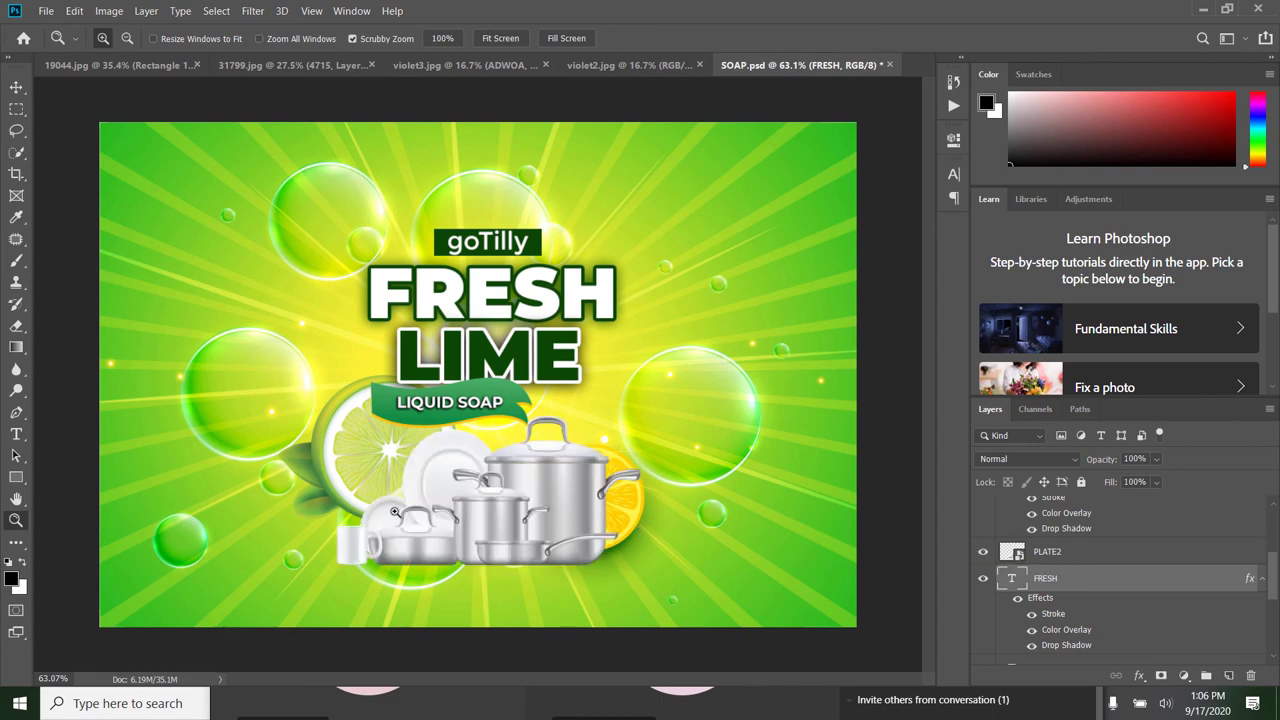
left_click_drag(466, 514, 525, 521)
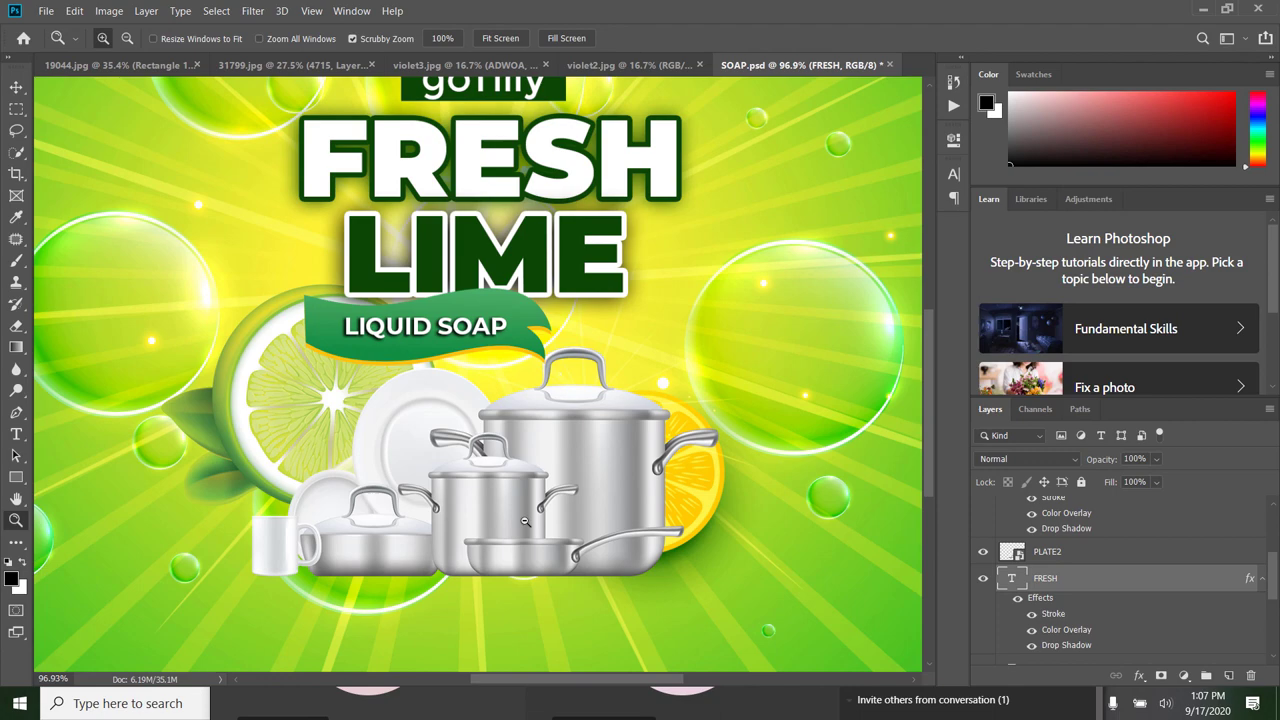
left_click_drag(567, 404, 551, 451)
left_click_drag(516, 490, 451, 588)
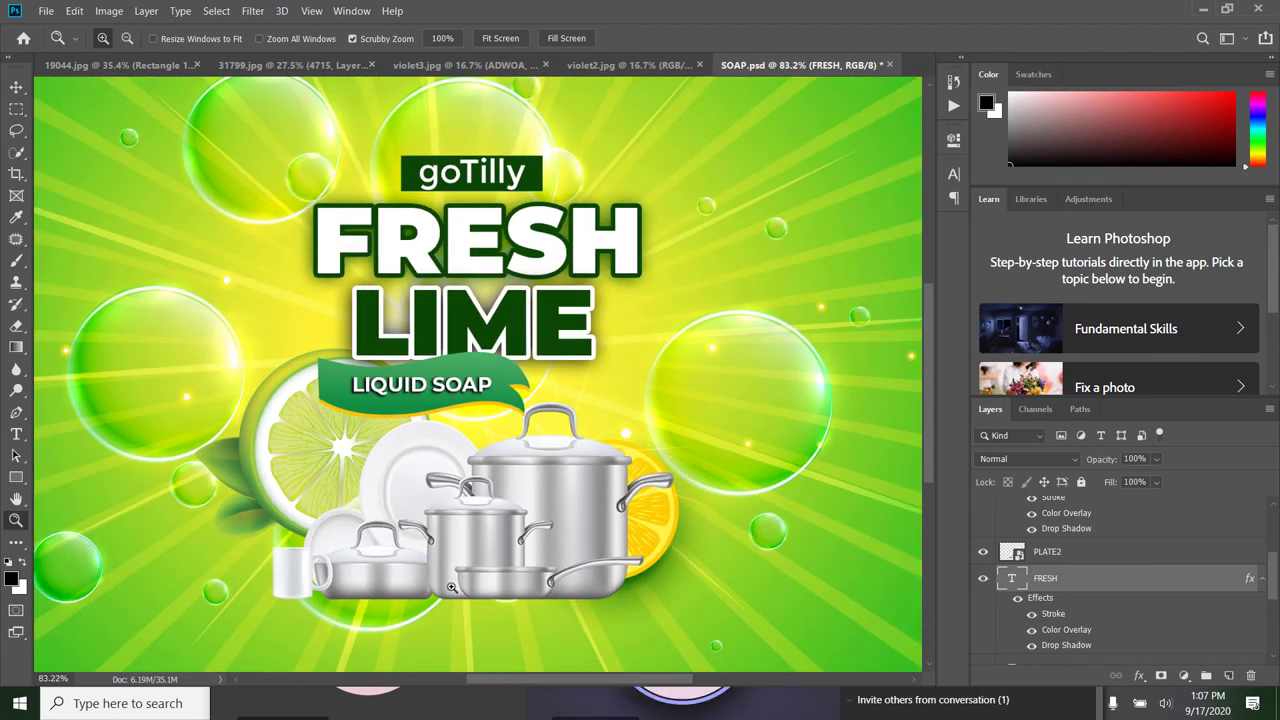
left_click_drag(435, 574, 464, 541)
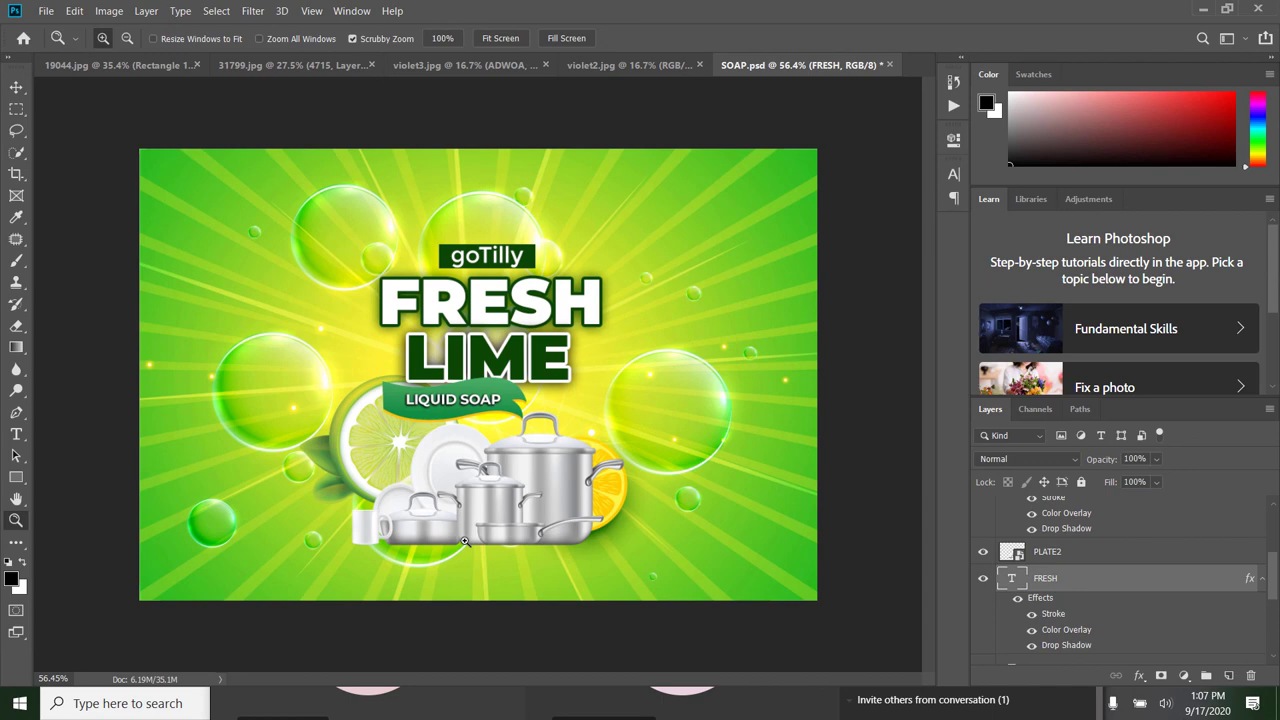
Step: Review the text and image layers, and switch the upper Untitled-2 layer off and on again to show its content
scroll(1060, 585, "up", 5)
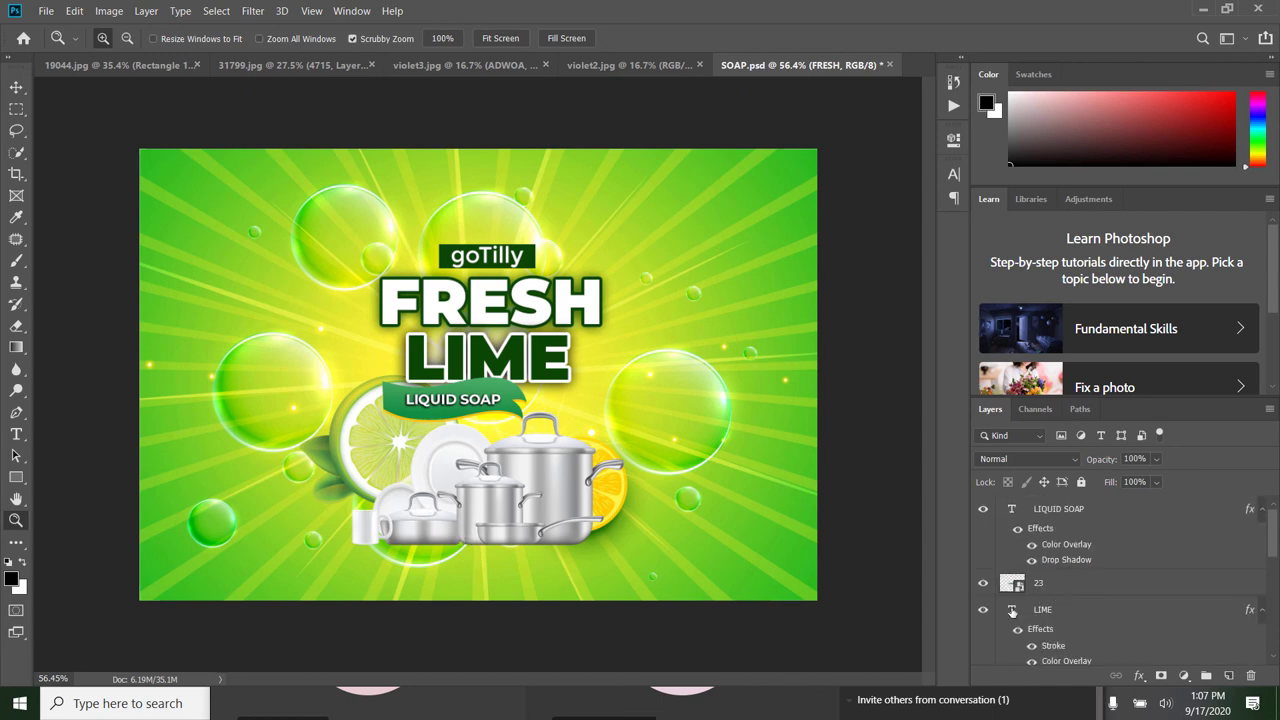
scroll(995, 614, "down", 2)
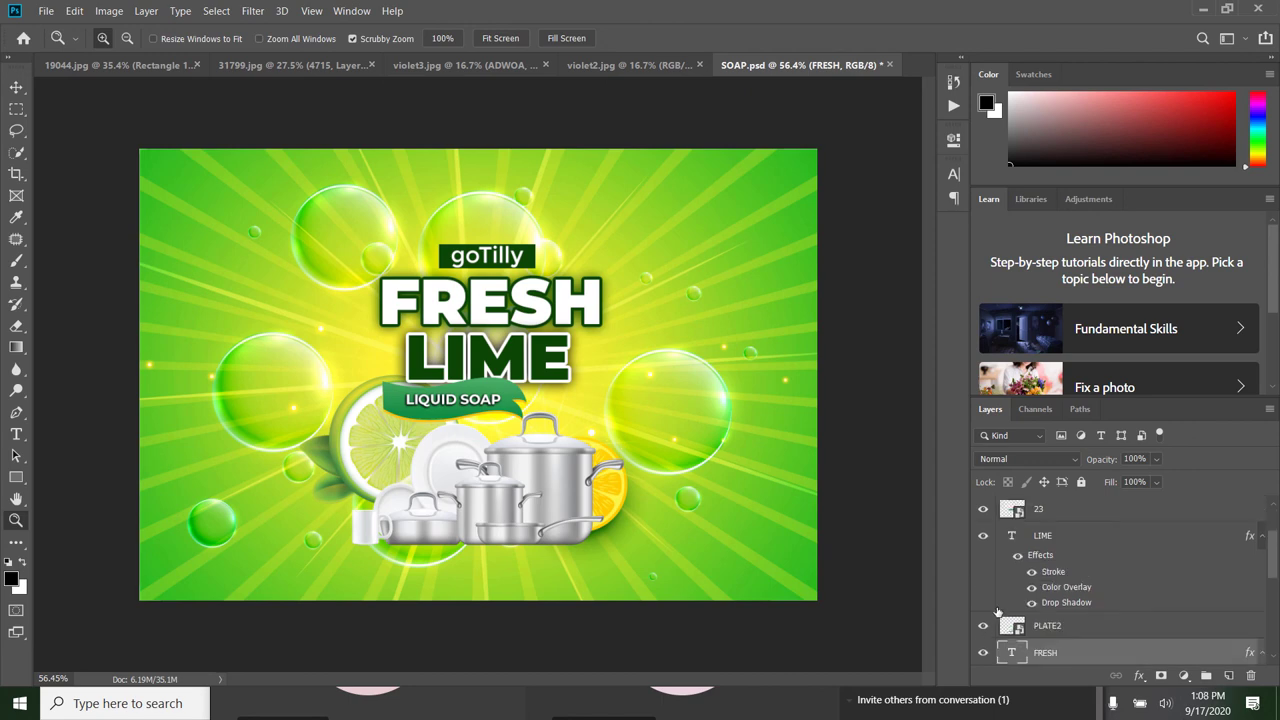
scroll(997, 612, "down", 3)
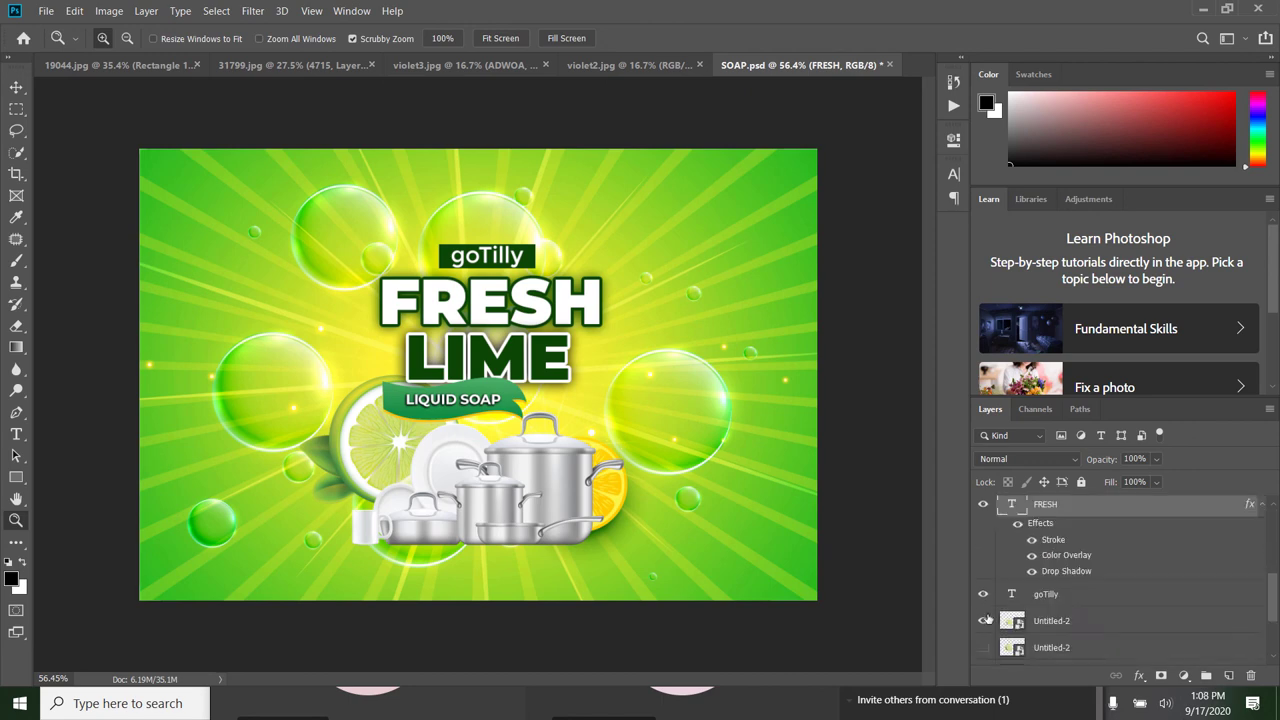
left_click(982, 622)
left_click(982, 622)
Step: Select the upper Untitled-2 layer and activate the Move tool
left_click(1050, 622)
key("v")
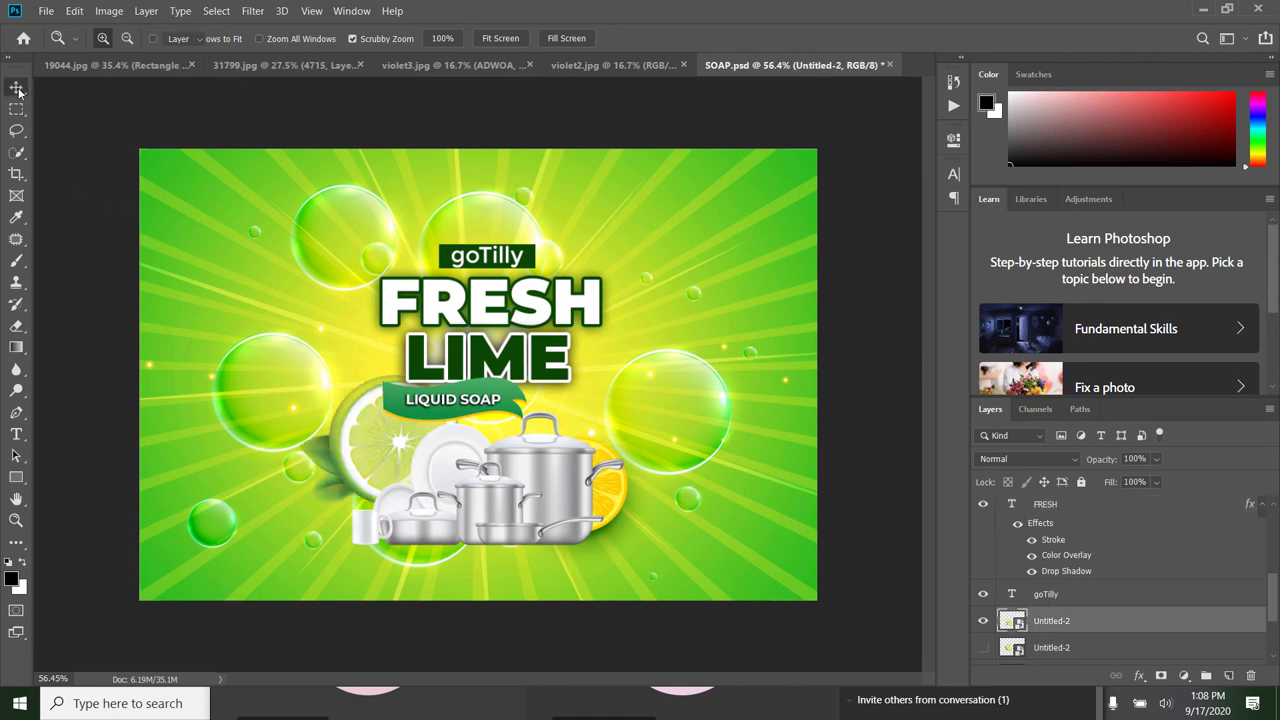